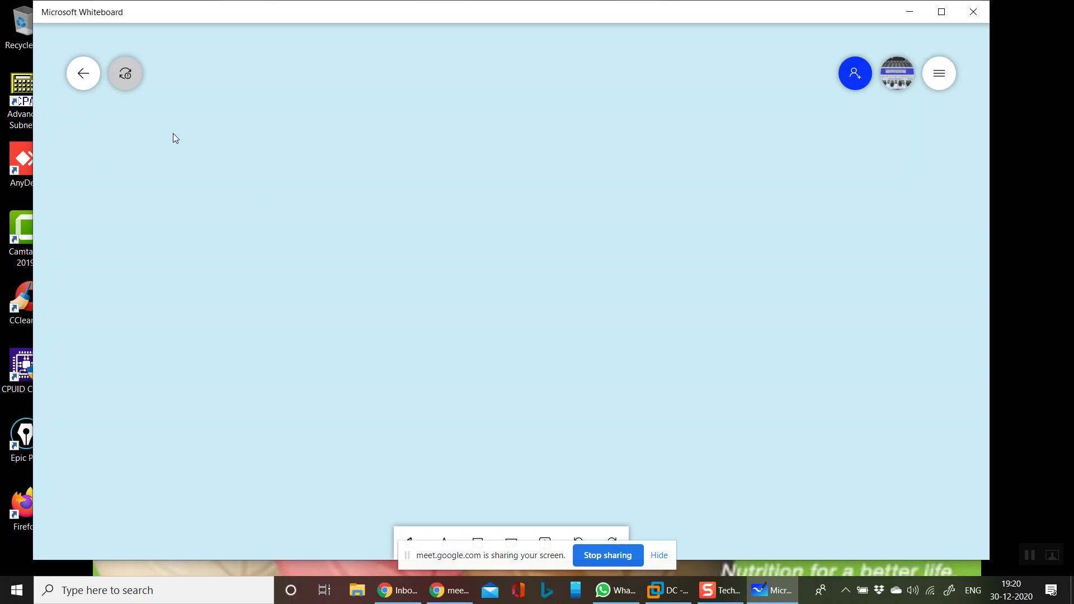
Move the screen-sharing notice aside and select the blue pen for handwriting
{"action": "left_click_drag", "start_coordinate": [408, 555], "coordinate": [803, 541]}
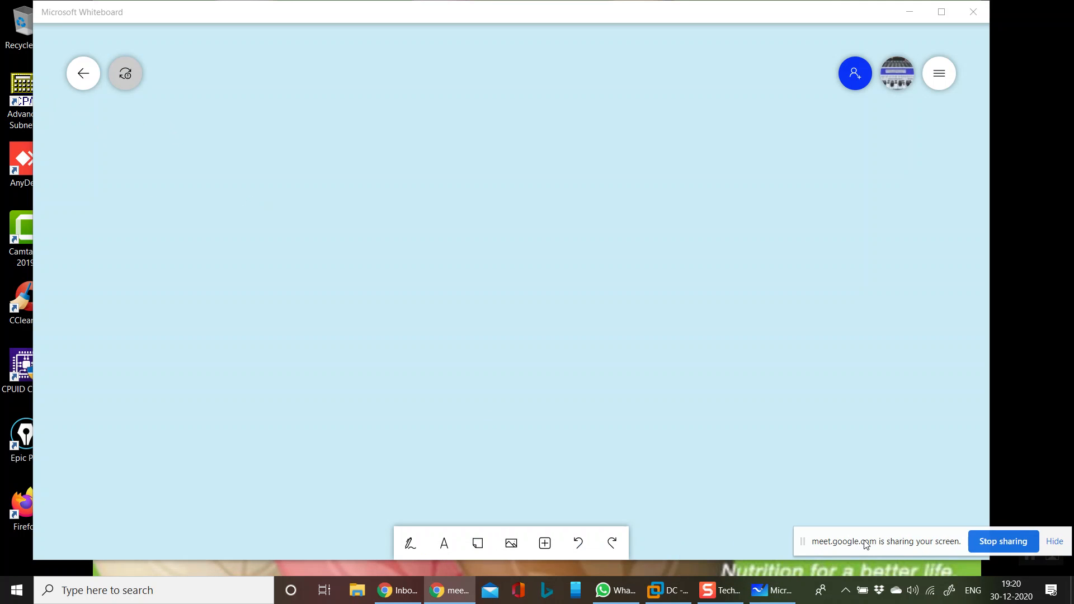
{"action": "left_click", "coordinate": [398, 545]}
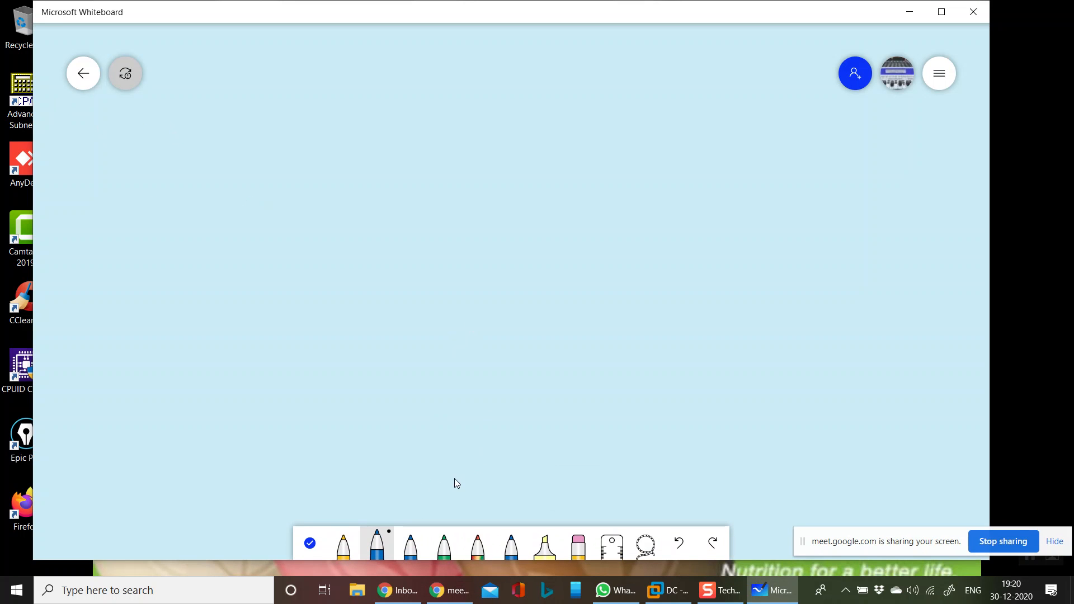
{"action": "left_click", "coordinate": [419, 539]}
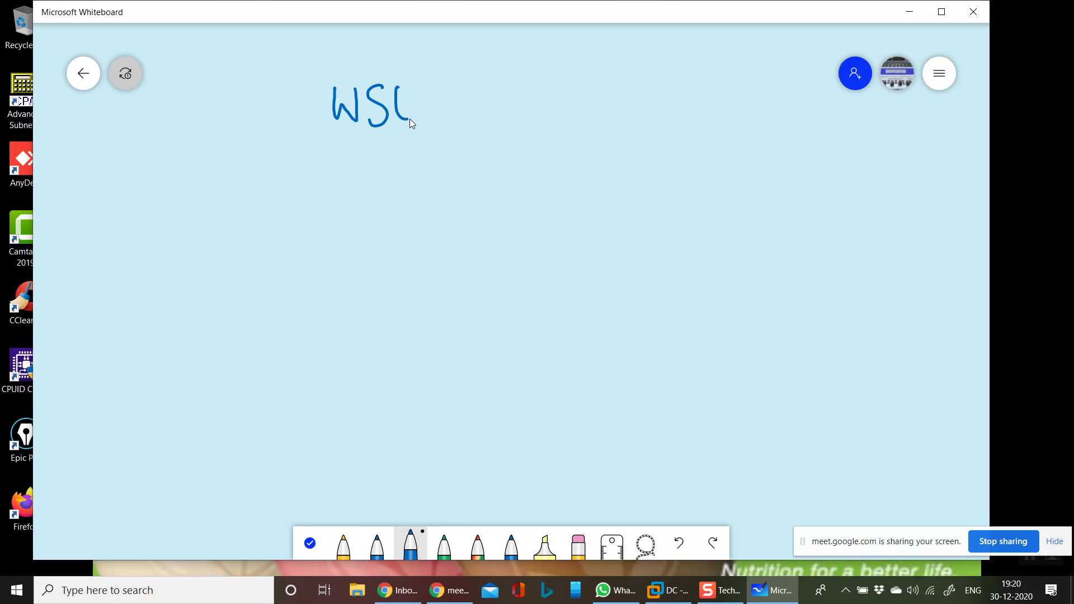
Underline the WSUS heading and write out the word 'Software' in blue ink
{"action": "left_click_drag", "start_coordinate": [325, 142], "coordinate": [462, 119]}
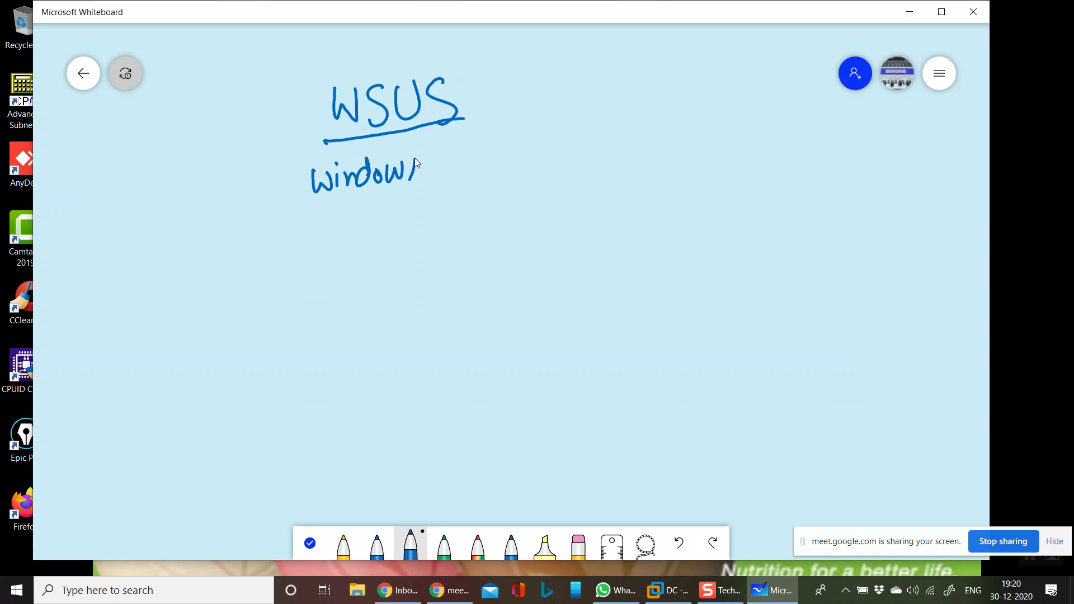
{"action": "mouse_move", "coordinate": [481, 152]}
{"action": "left_mouse_down"}
{"action": "mouse_move", "coordinate": [476, 179]}
{"action": "mouse_move", "coordinate": [484, 180]}
{"action": "left_mouse_up"}
{"action": "left_click_drag", "start_coordinate": [494, 147], "coordinate": [506, 170]}
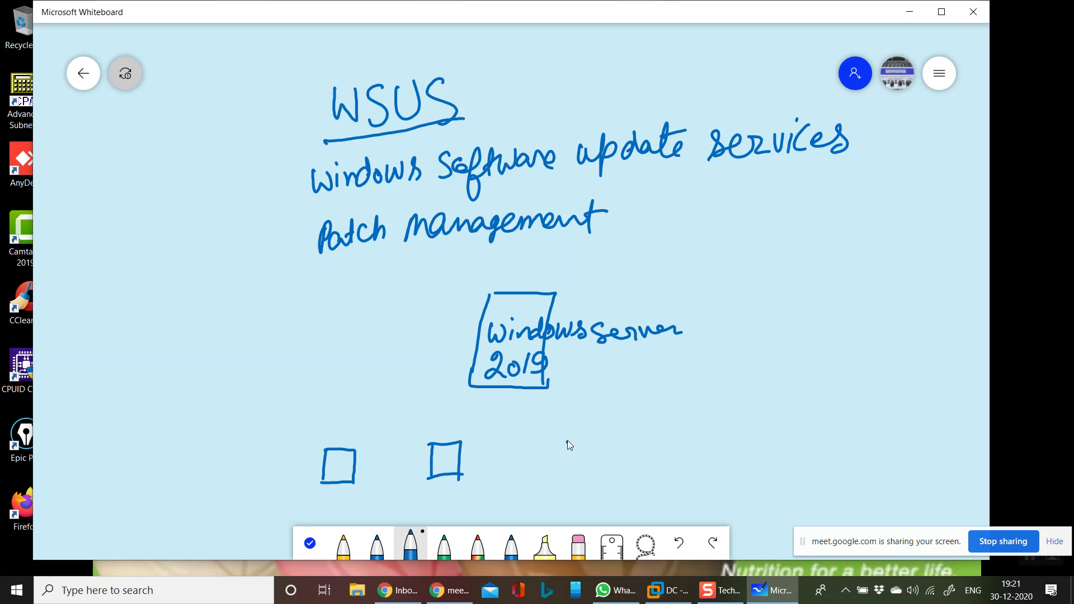
Draw the fourth monitor and stands, link them to the server, and label server2016 through member server
{"action": "left_click_drag", "start_coordinate": [656, 475], "coordinate": [679, 472]}
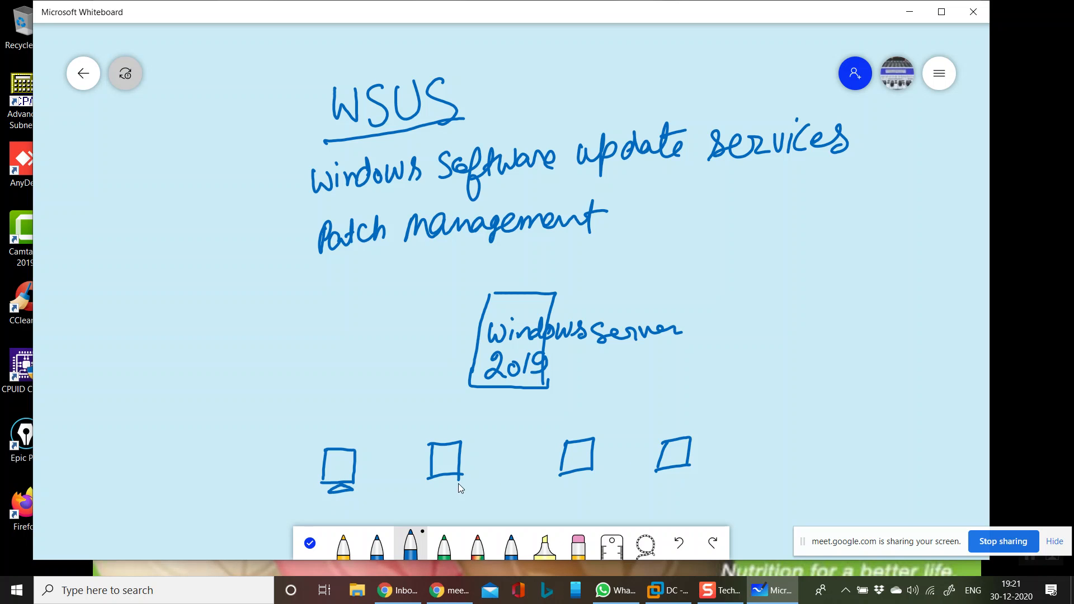
{"action": "left_click_drag", "start_coordinate": [443, 485], "coordinate": [454, 484]}
{"action": "left_click_drag", "start_coordinate": [422, 414], "coordinate": [576, 405]}
{"action": "left_click_drag", "start_coordinate": [693, 405], "coordinate": [685, 447]}
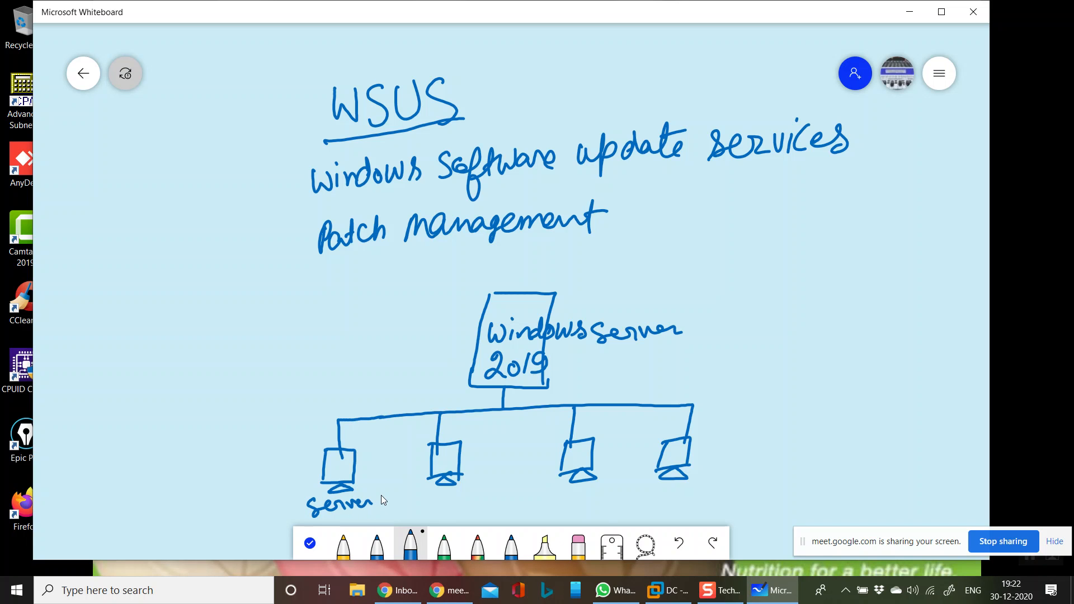
{"action": "left_click_drag", "start_coordinate": [409, 511], "coordinate": [406, 506]}
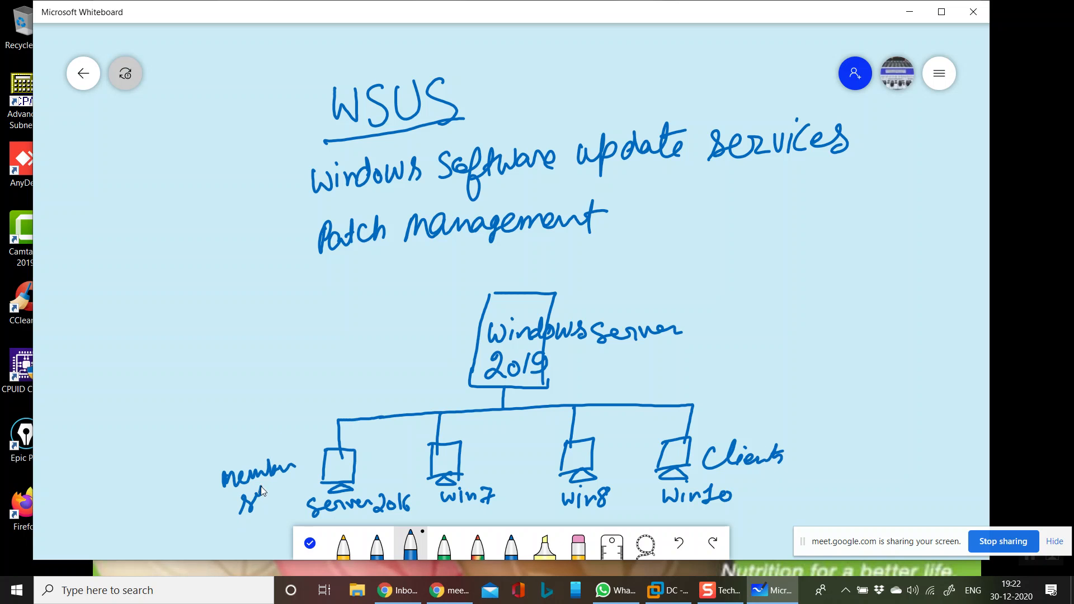
{"action": "left_click", "coordinate": [316, 476]}
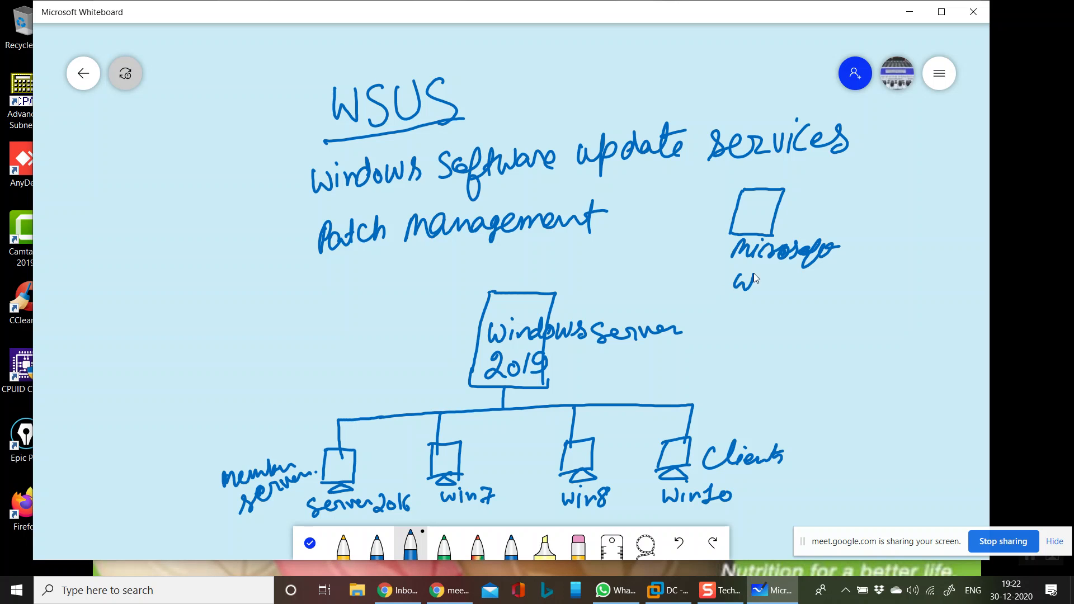
Write 'Windows update' and 'WSUS' in the top-right box and draw the arrowhead pointing to it
{"action": "left_click_drag", "start_coordinate": [746, 278], "coordinate": [756, 282]}
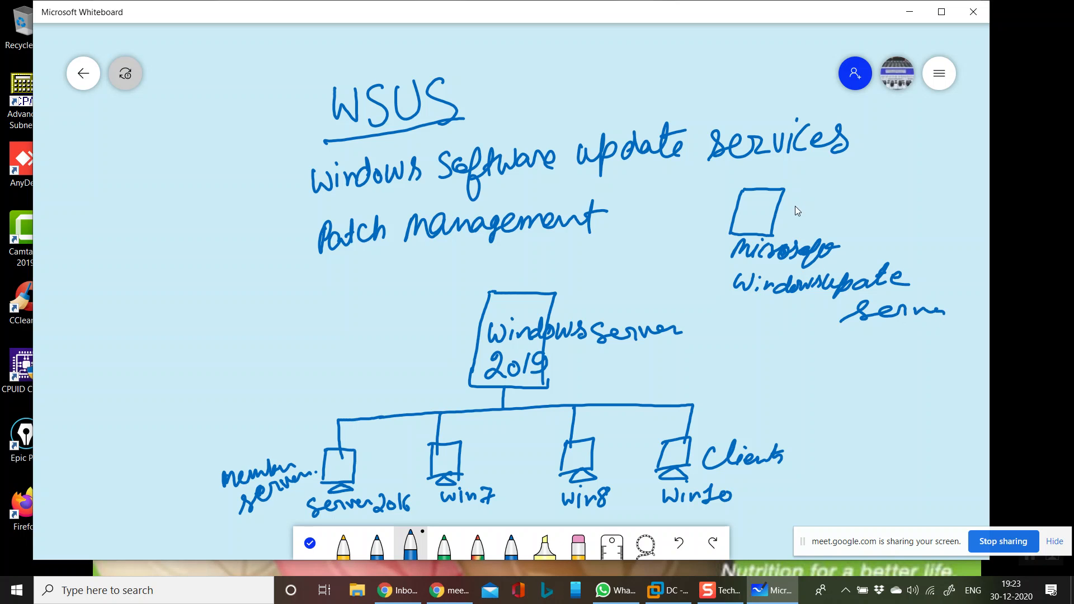
{"action": "left_click_drag", "start_coordinate": [765, 205], "coordinate": [765, 217]}
{"action": "left_click_drag", "start_coordinate": [701, 220], "coordinate": [703, 221]}
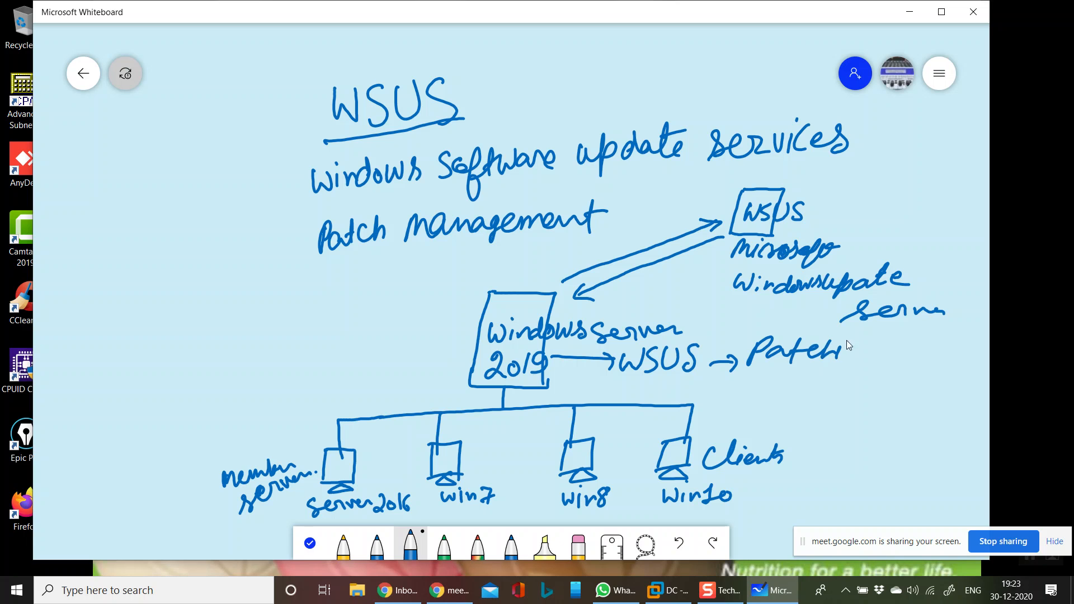
Finish writing 'Patching Update' and extend the bracket after it
{"action": "left_click_drag", "start_coordinate": [856, 356], "coordinate": [855, 372]}
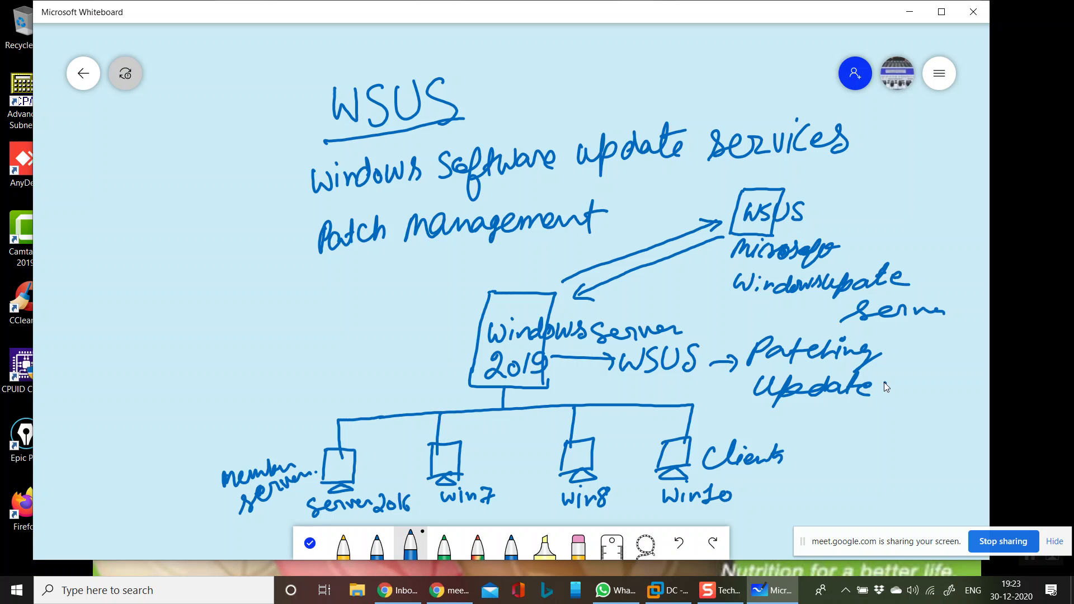
{"action": "left_click_drag", "start_coordinate": [899, 404], "coordinate": [906, 403]}
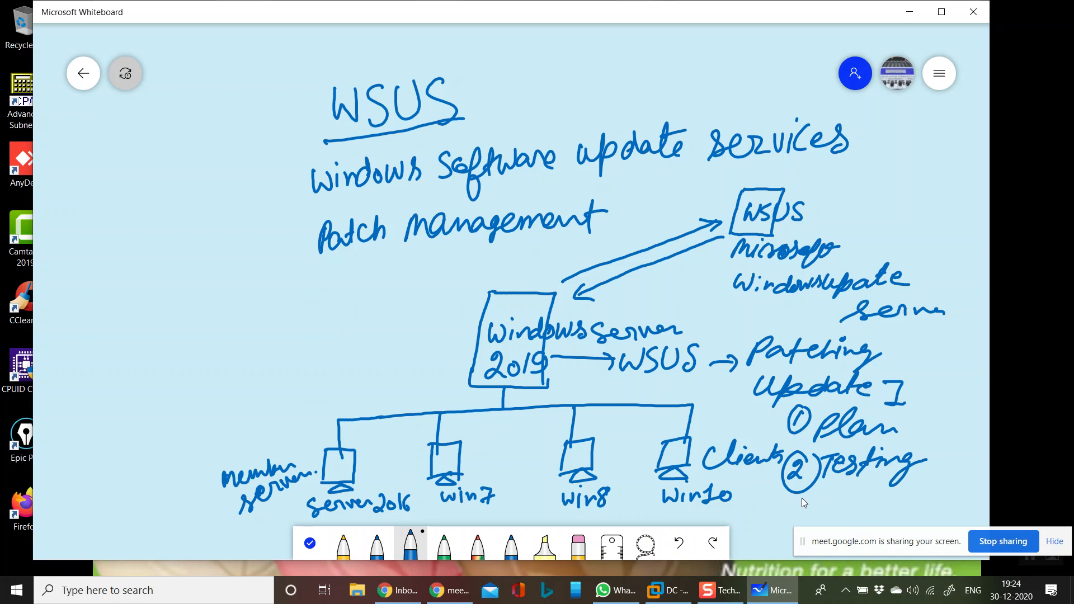
Circle step 3, shift the sharing notice left, and write step 4 'Distributed'
{"action": "left_click_drag", "start_coordinate": [789, 515], "coordinate": [871, 495]}
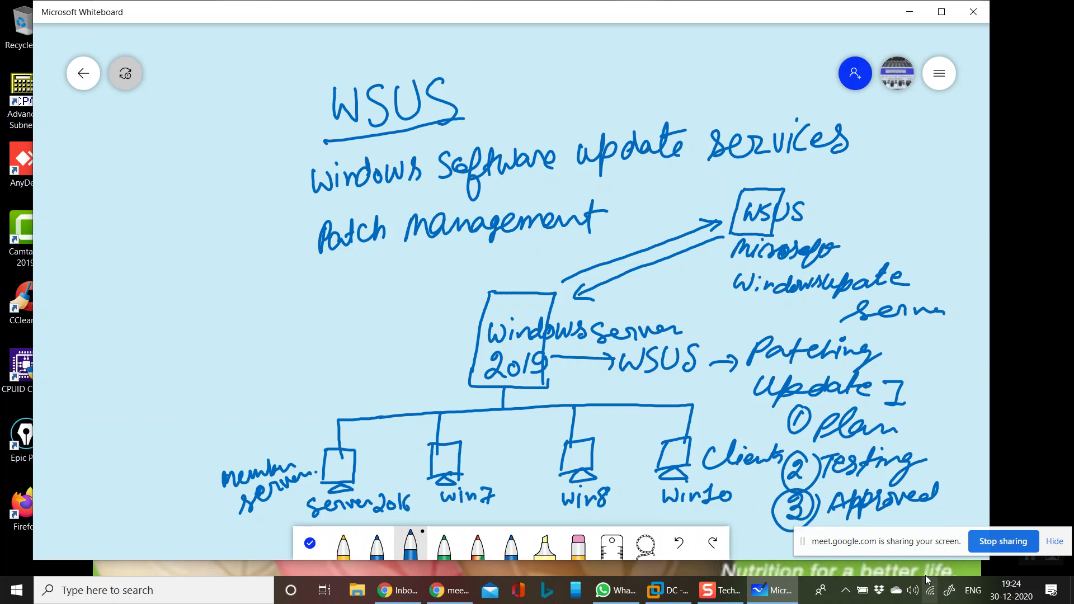
{"action": "left_click_drag", "start_coordinate": [895, 547], "coordinate": [2, 506]}
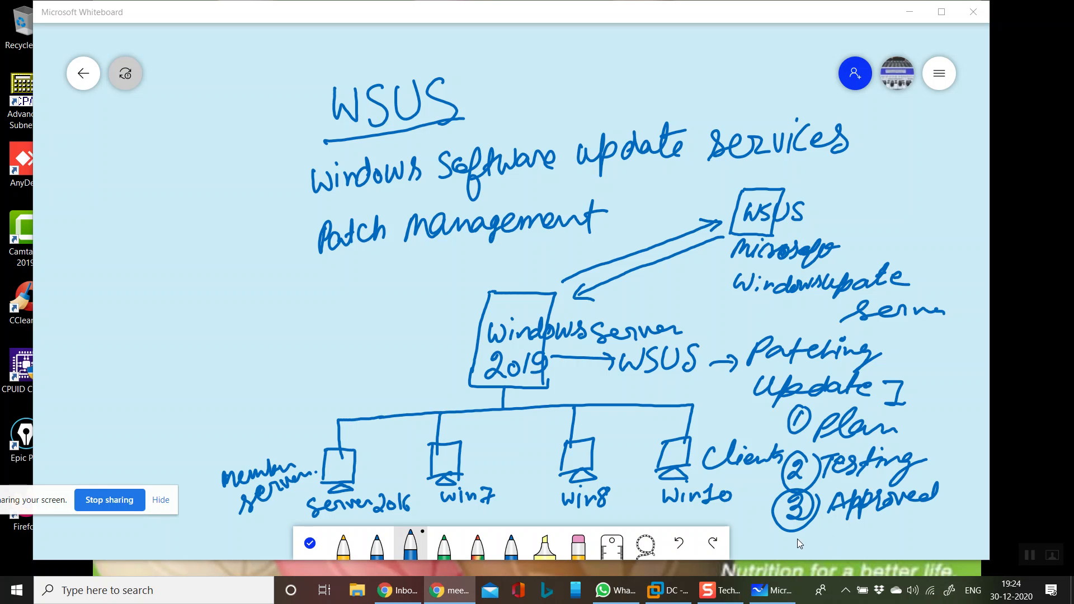
{"action": "left_click_drag", "start_coordinate": [804, 540], "coordinate": [801, 553]}
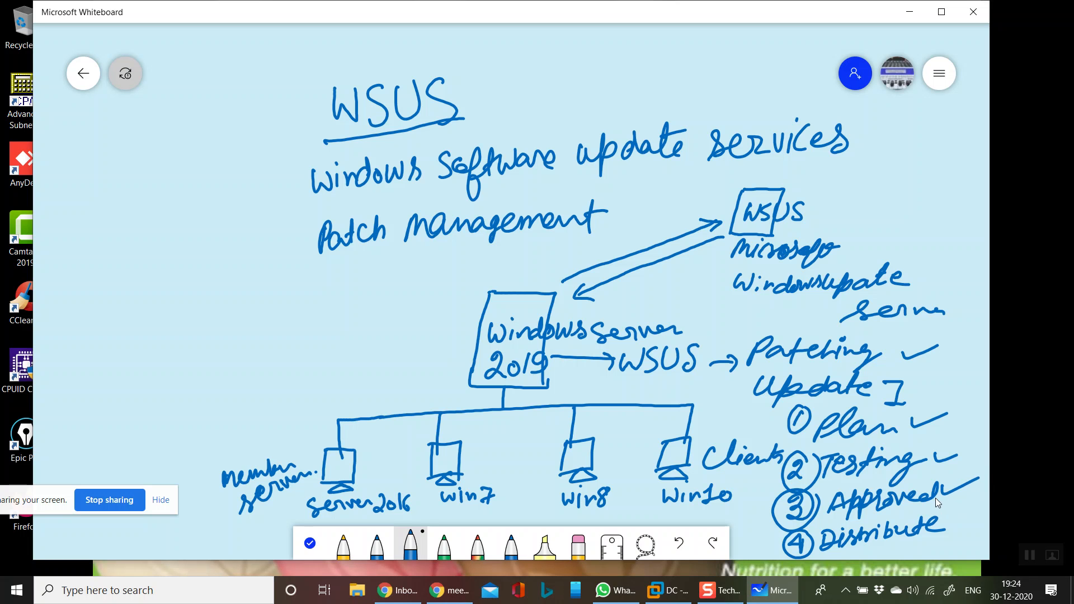
{"action": "left_click_drag", "start_coordinate": [945, 529], "coordinate": [967, 522]}
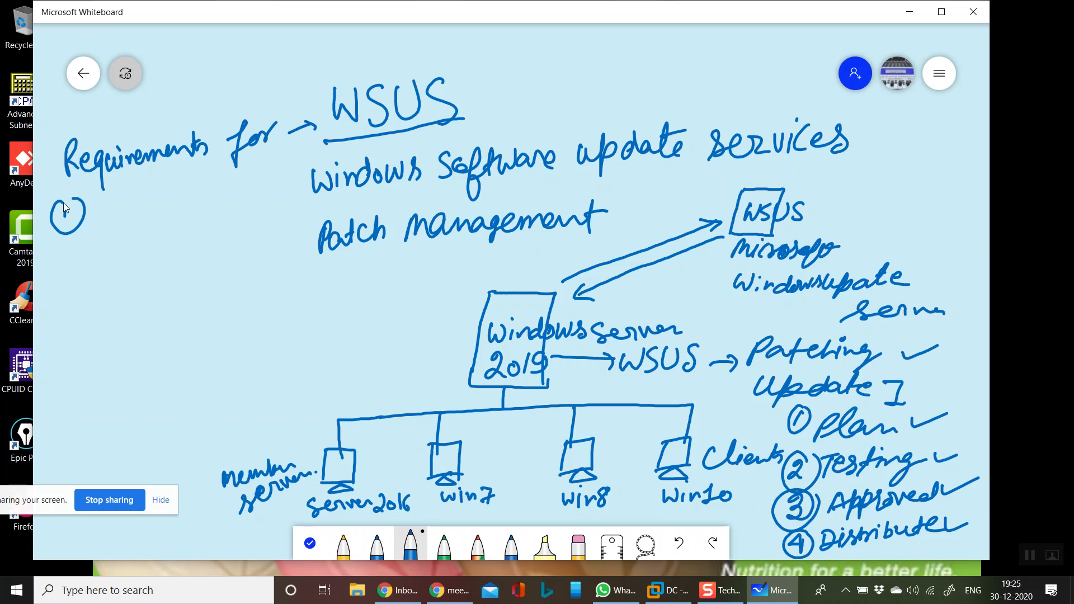
Number the first two requirements with circled digits and finish writing DNS
{"action": "mouse_move", "coordinate": [64, 214]}
{"action": "left_mouse_down"}
{"action": "mouse_move", "coordinate": [72, 231]}
{"action": "mouse_move", "coordinate": [154, 201]}
{"action": "left_mouse_up"}
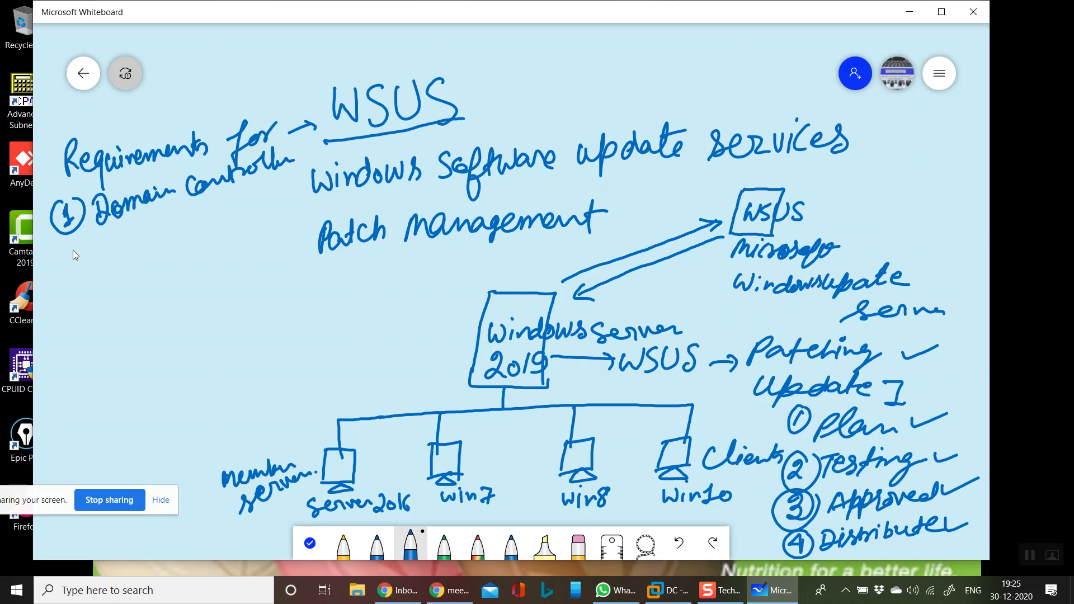
{"action": "left_click_drag", "start_coordinate": [68, 270], "coordinate": [79, 269]}
{"action": "left_click_drag", "start_coordinate": [84, 243], "coordinate": [92, 255]}
{"action": "left_click_drag", "start_coordinate": [156, 225], "coordinate": [143, 246]}
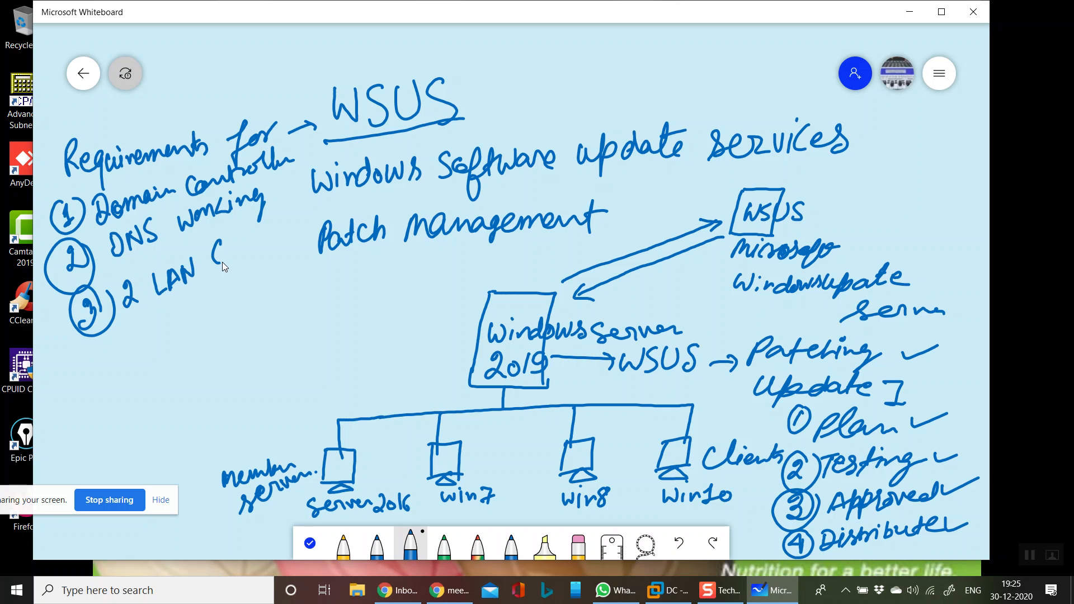
Number the LAN Card items and write the hard disk drive note with 6GB space and 80GB
{"action": "left_click_drag", "start_coordinate": [141, 321], "coordinate": [146, 331]}
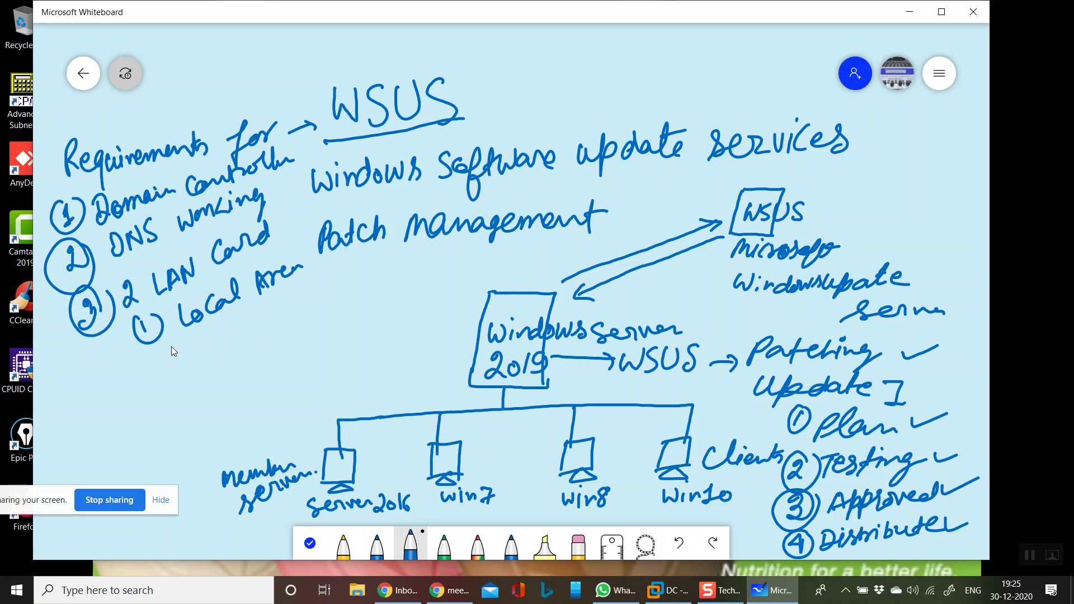
{"action": "left_click_drag", "start_coordinate": [156, 354], "coordinate": [168, 366]}
{"action": "mouse_move", "coordinate": [159, 348]}
{"action": "left_mouse_down"}
{"action": "mouse_move", "coordinate": [142, 365]}
{"action": "mouse_move", "coordinate": [159, 349]}
{"action": "left_mouse_up"}
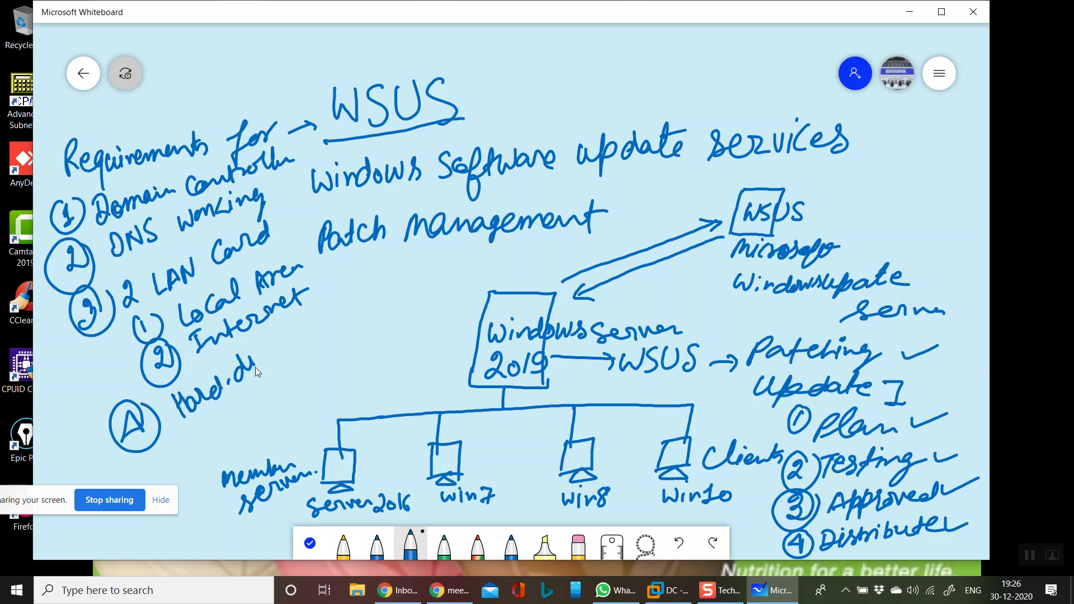
{"action": "left_click_drag", "start_coordinate": [290, 348], "coordinate": [303, 329]}
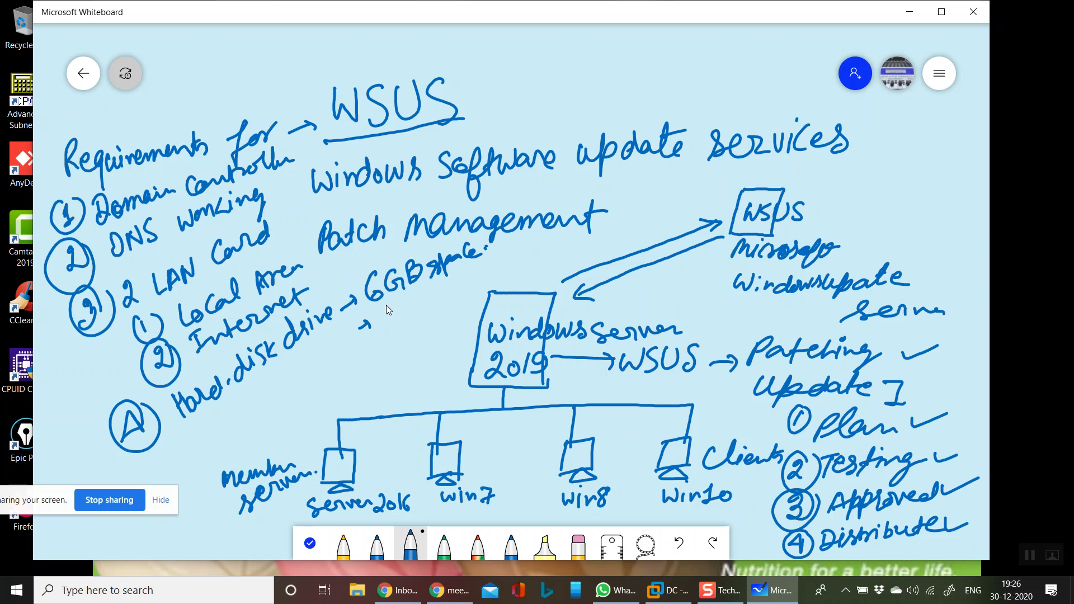
{"action": "left_click_drag", "start_coordinate": [396, 299], "coordinate": [395, 302]}
{"action": "left_click_drag", "start_coordinate": [410, 296], "coordinate": [405, 301]}
{"action": "mouse_move", "coordinate": [467, 275]}
{"action": "left_mouse_down"}
{"action": "mouse_move", "coordinate": [464, 288]}
{"action": "mouse_move", "coordinate": [519, 256]}
{"action": "left_mouse_up"}
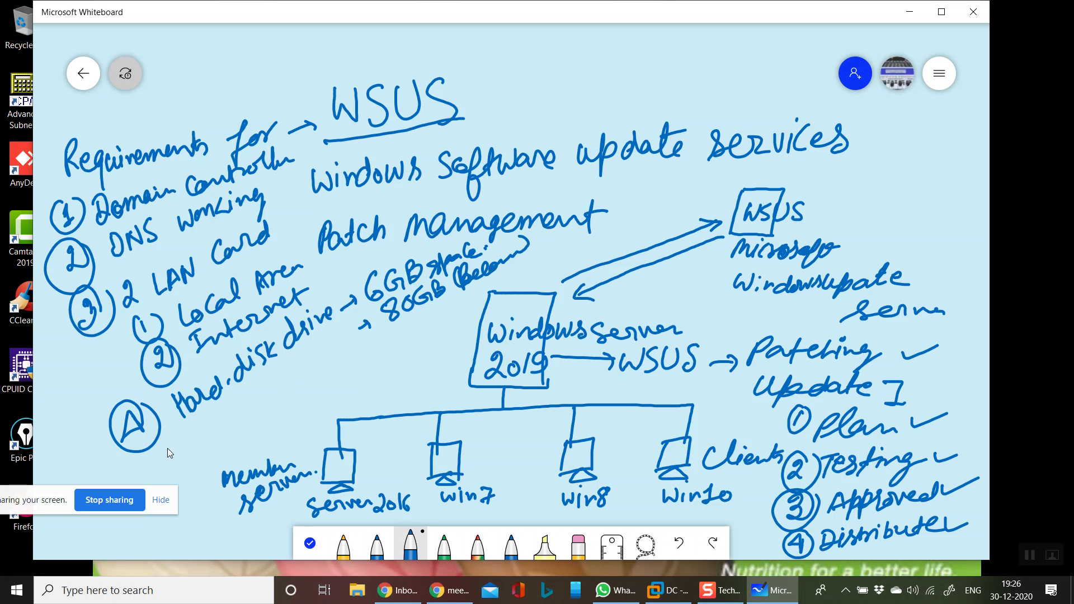
Number the Domain Join clients requirement, then start a new blank whiteboard
{"action": "mouse_move", "coordinate": [161, 455]}
{"action": "left_mouse_down"}
{"action": "mouse_move", "coordinate": [175, 475]}
{"action": "mouse_move", "coordinate": [152, 455]}
{"action": "left_mouse_up"}
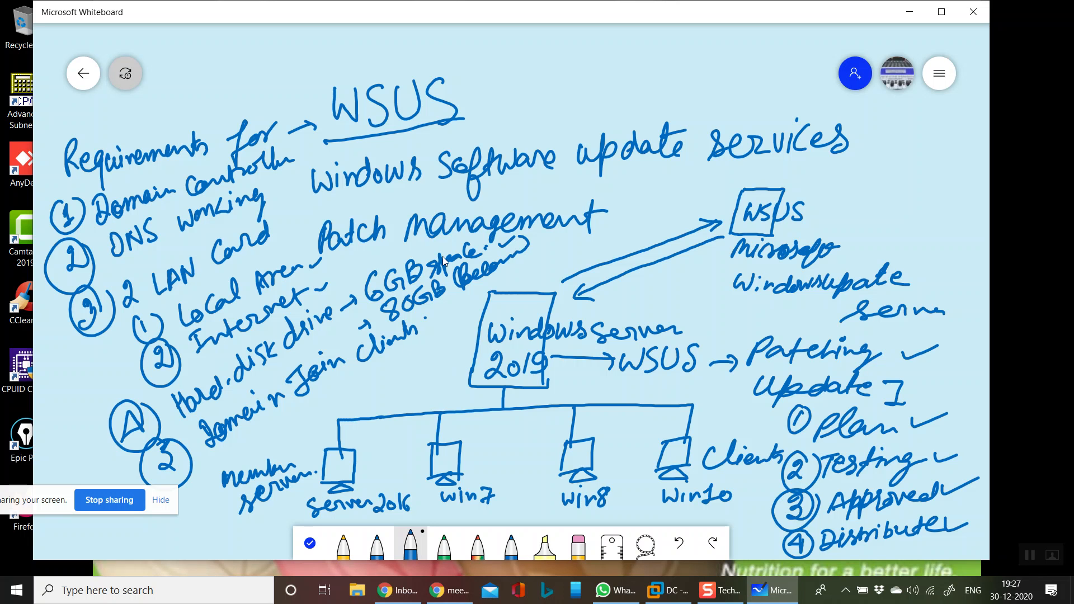
{"action": "left_click", "coordinate": [82, 73]}
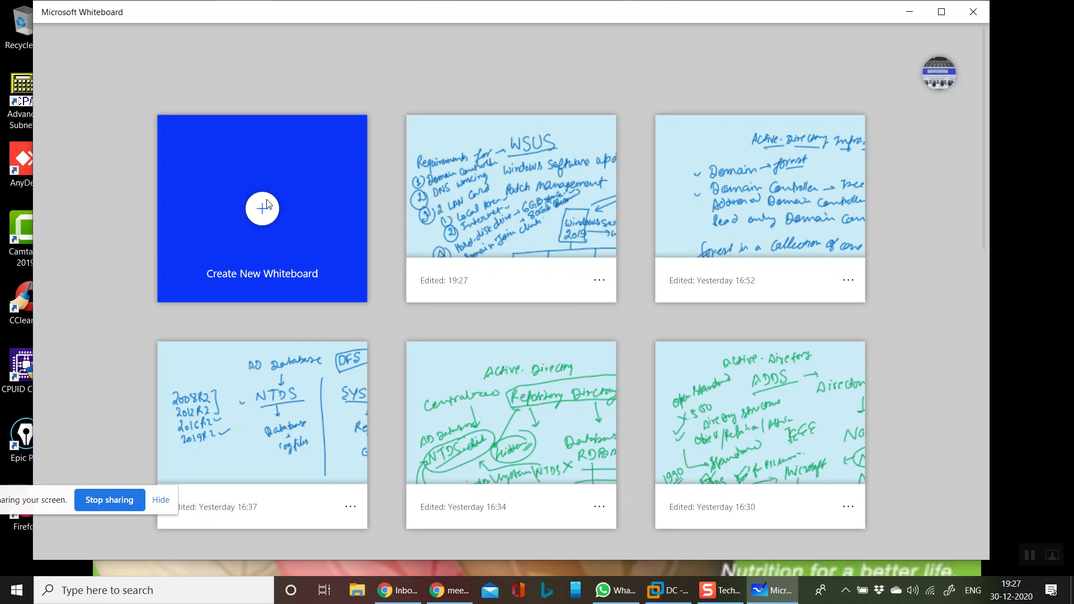
{"action": "left_click", "coordinate": [263, 209]}
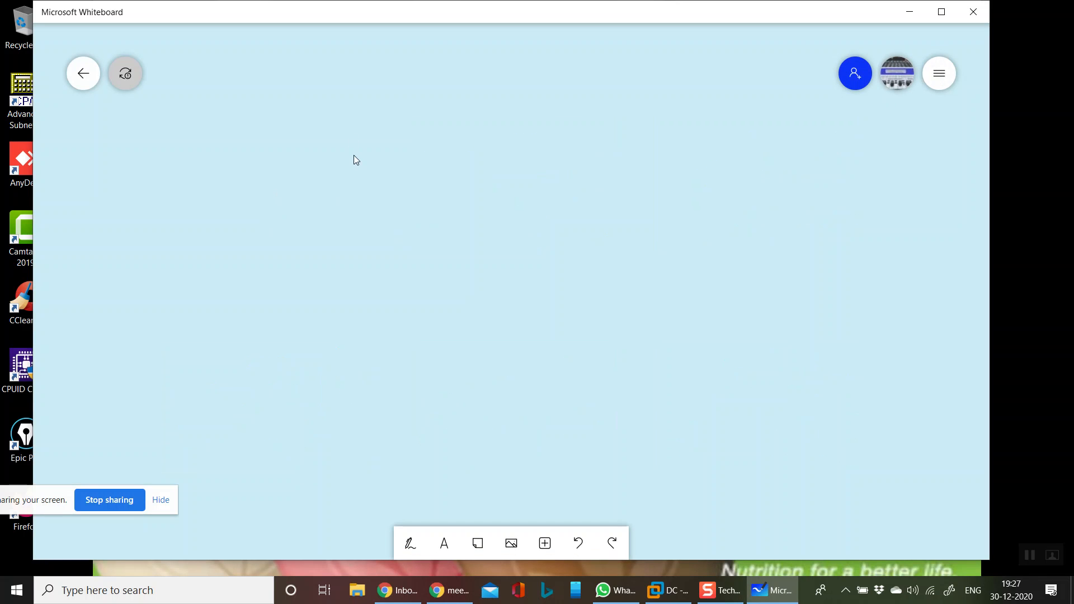
On the new board, take a pen and draw the third box and the WAN cloud outline
{"action": "left_click", "coordinate": [414, 536]}
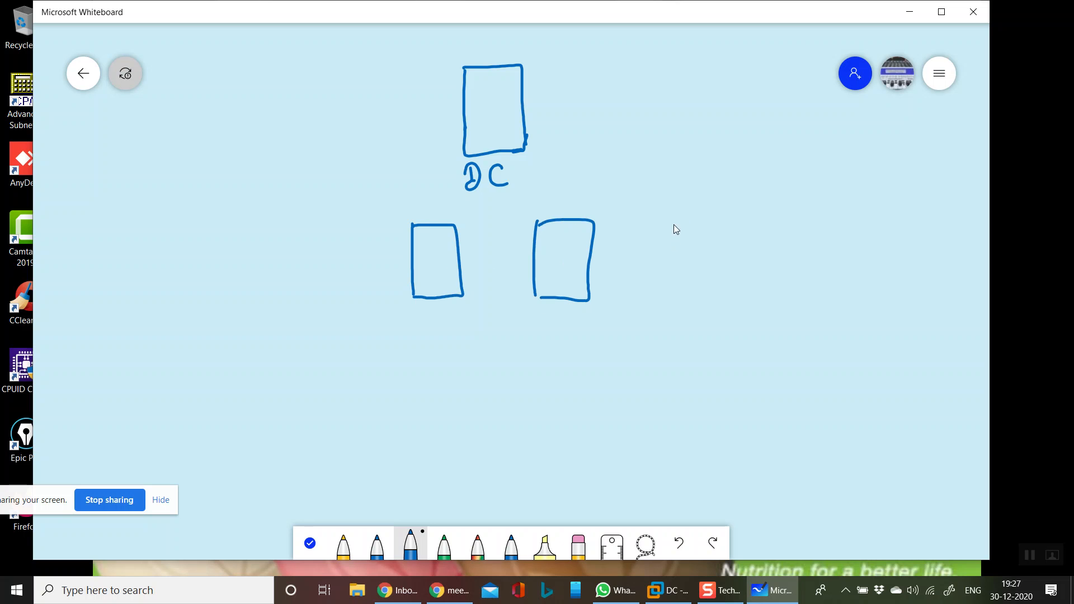
{"action": "left_click_drag", "start_coordinate": [684, 216], "coordinate": [724, 295]}
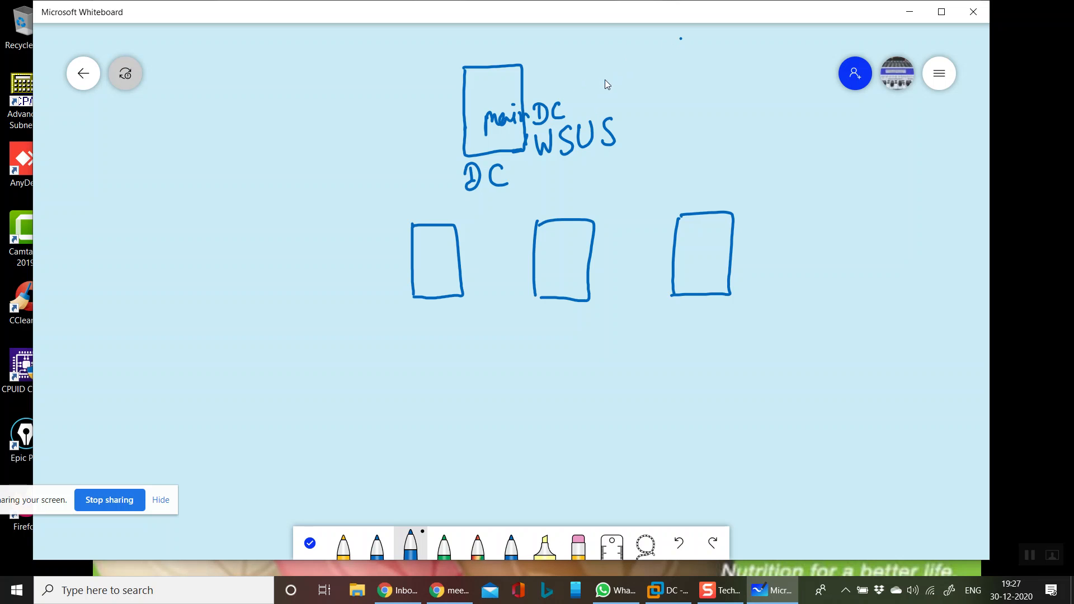
{"action": "left_click_drag", "start_coordinate": [636, 57], "coordinate": [670, 78]}
{"action": "left_click_drag", "start_coordinate": [622, 109], "coordinate": [604, 79]}
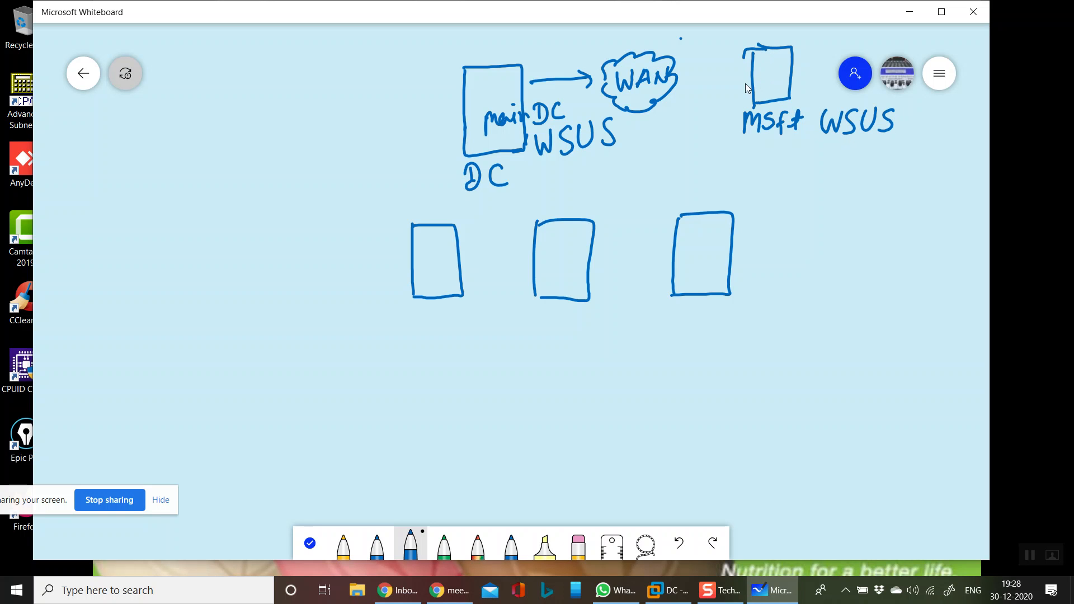
Draw the return arrow from MSFT WSUS to WAN and arrows between main DC and the lower boxes
{"action": "mouse_move", "coordinate": [739, 68]}
{"action": "left_mouse_down"}
{"action": "mouse_move", "coordinate": [743, 78]}
{"action": "mouse_move", "coordinate": [695, 100]}
{"action": "left_mouse_up"}
{"action": "left_click_drag", "start_coordinate": [706, 94], "coordinate": [712, 105]}
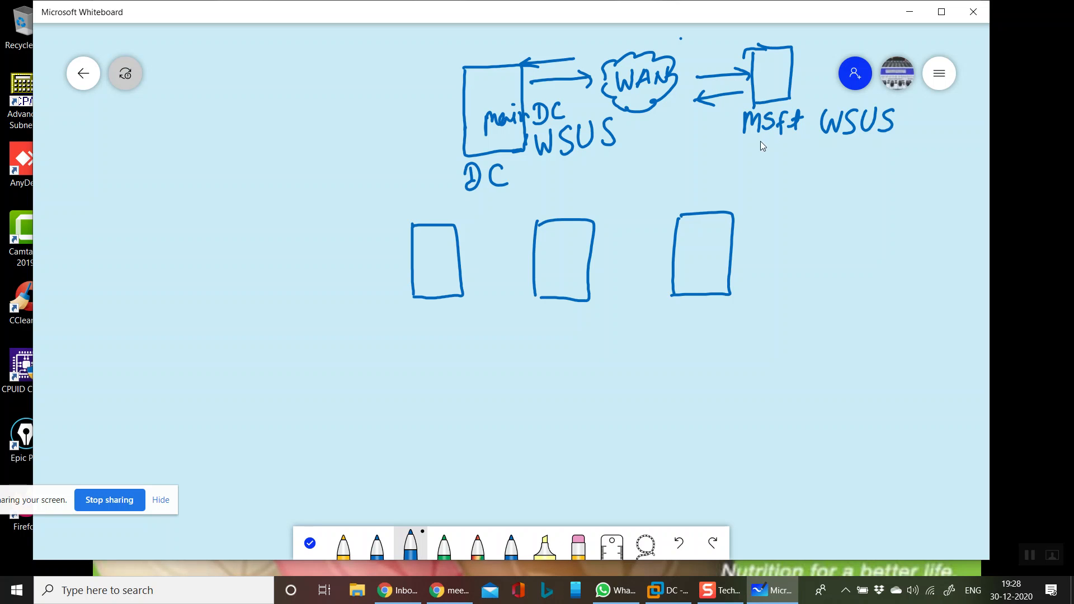
{"action": "left_click_drag", "start_coordinate": [811, 150], "coordinate": [821, 145]}
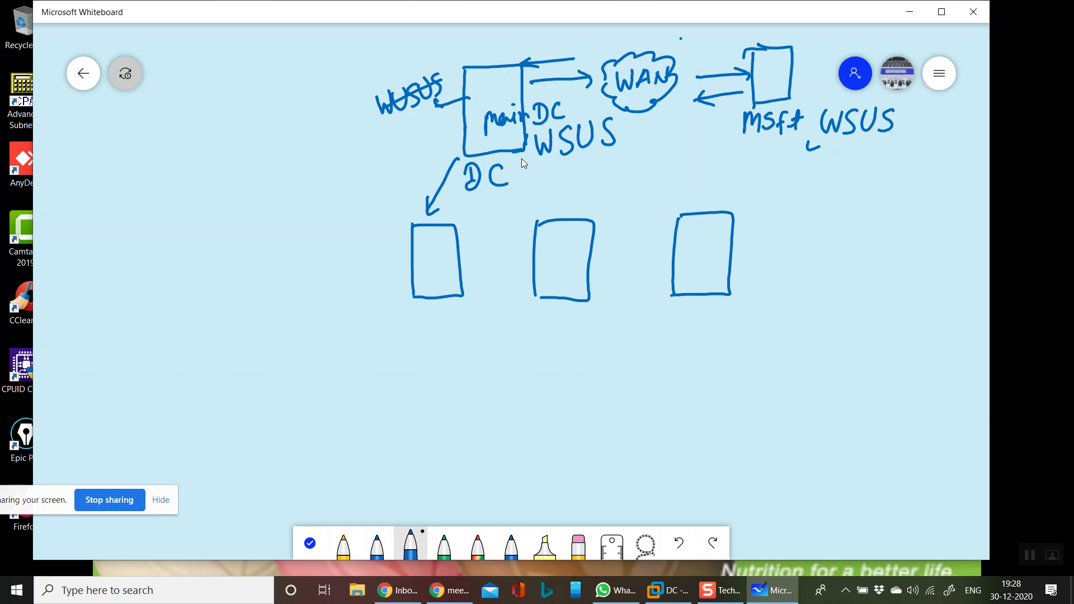
{"action": "left_click_drag", "start_coordinate": [546, 152], "coordinate": [633, 191]}
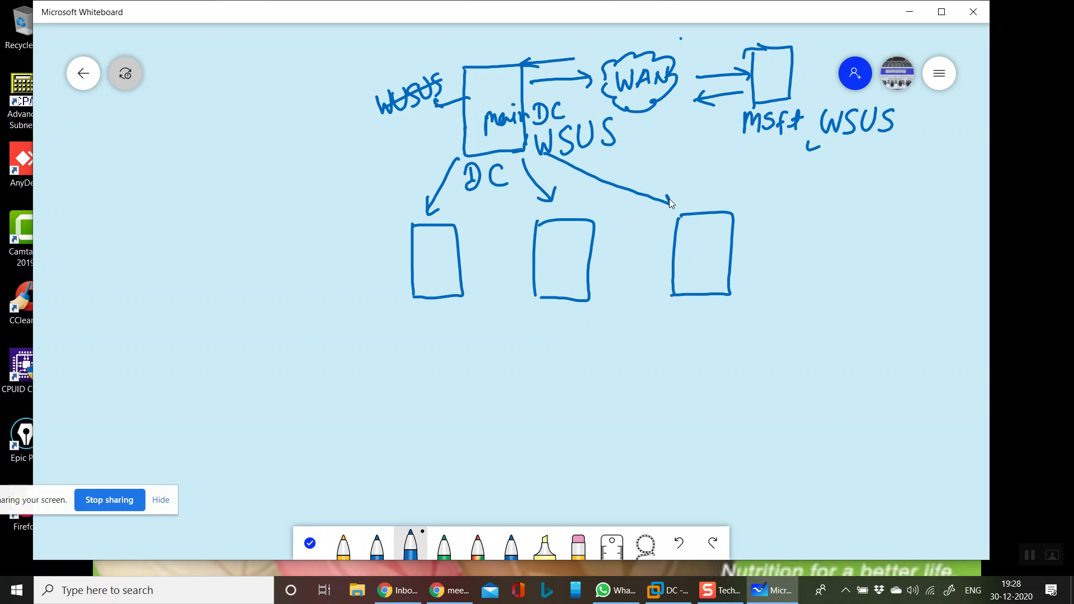
{"action": "left_click_drag", "start_coordinate": [427, 163], "coordinate": [444, 166]}
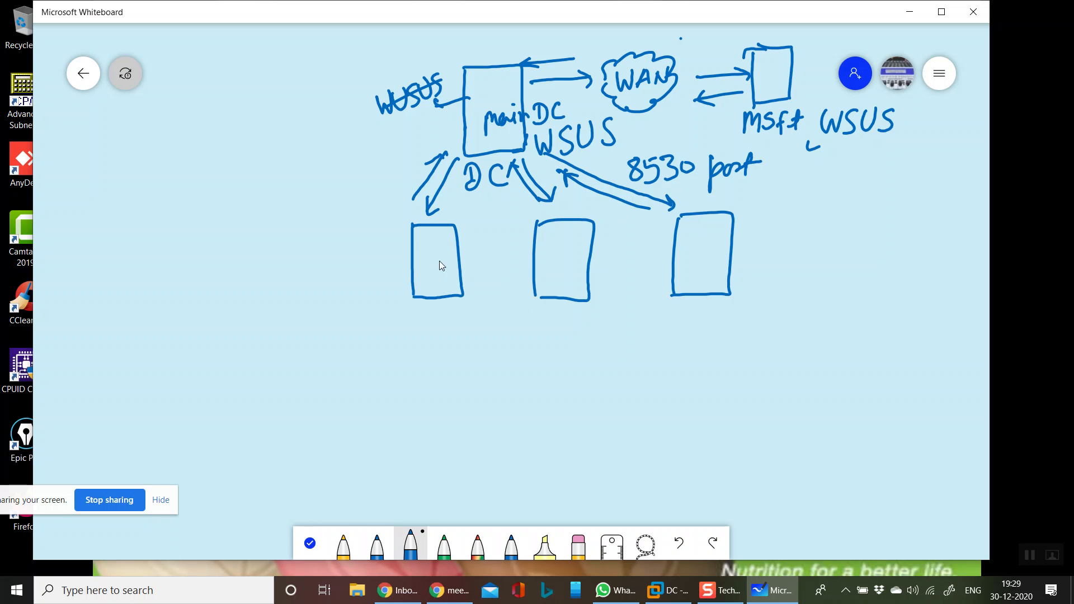
Label the left lower box WSUS and write 'upstream' above the main DC box
{"action": "left_click_drag", "start_coordinate": [440, 260], "coordinate": [433, 281]}
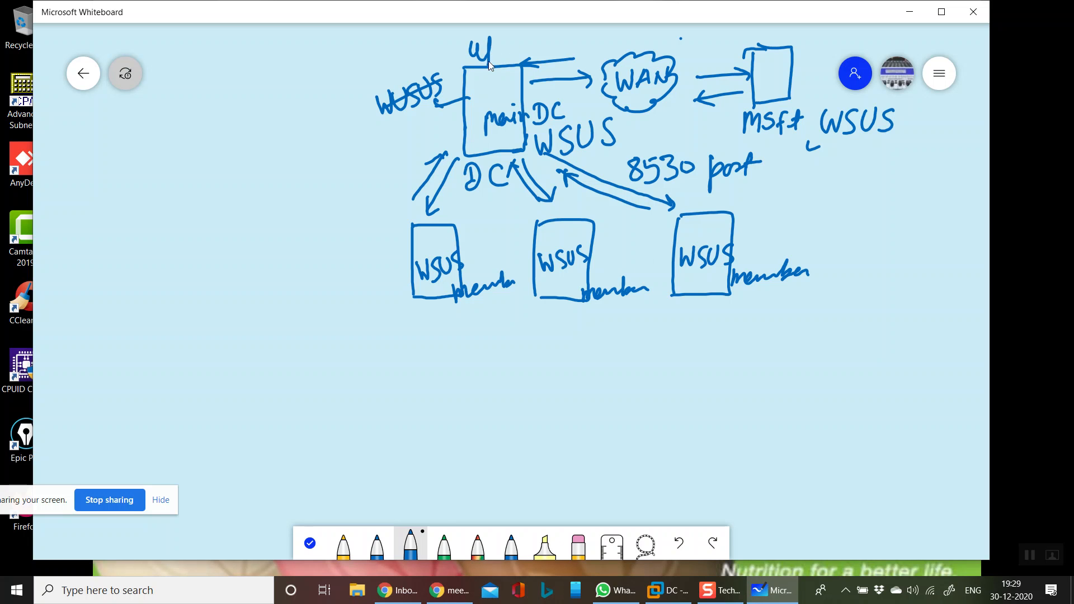
{"action": "left_click_drag", "start_coordinate": [508, 49], "coordinate": [521, 45]}
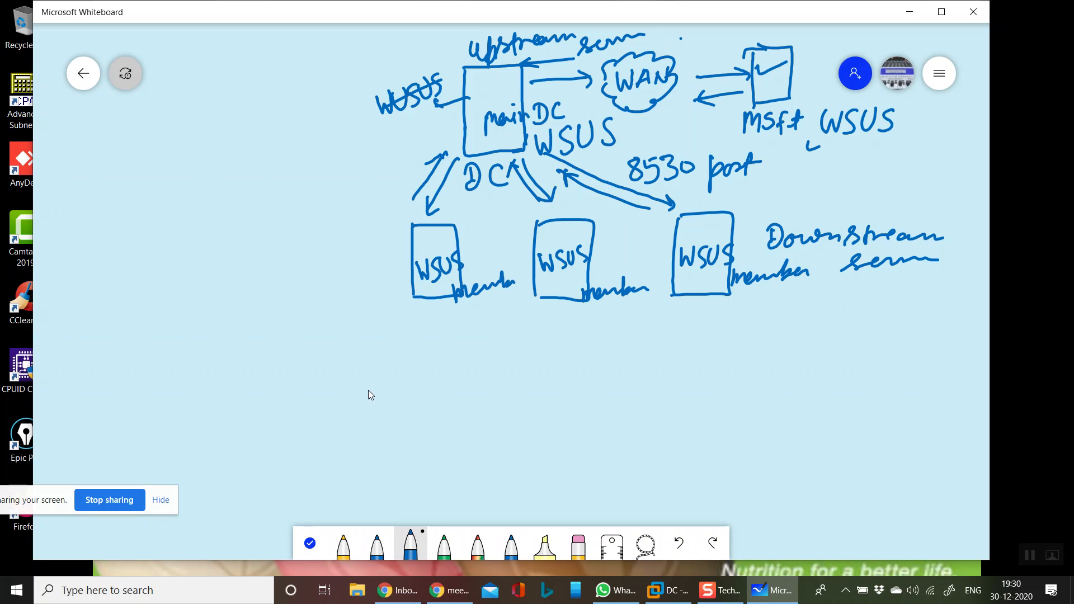
Draw a line from the member servers to the three client monitors, mark the left monitor, and circle GPO
{"action": "left_click_drag", "start_coordinate": [397, 335], "coordinate": [719, 324]}
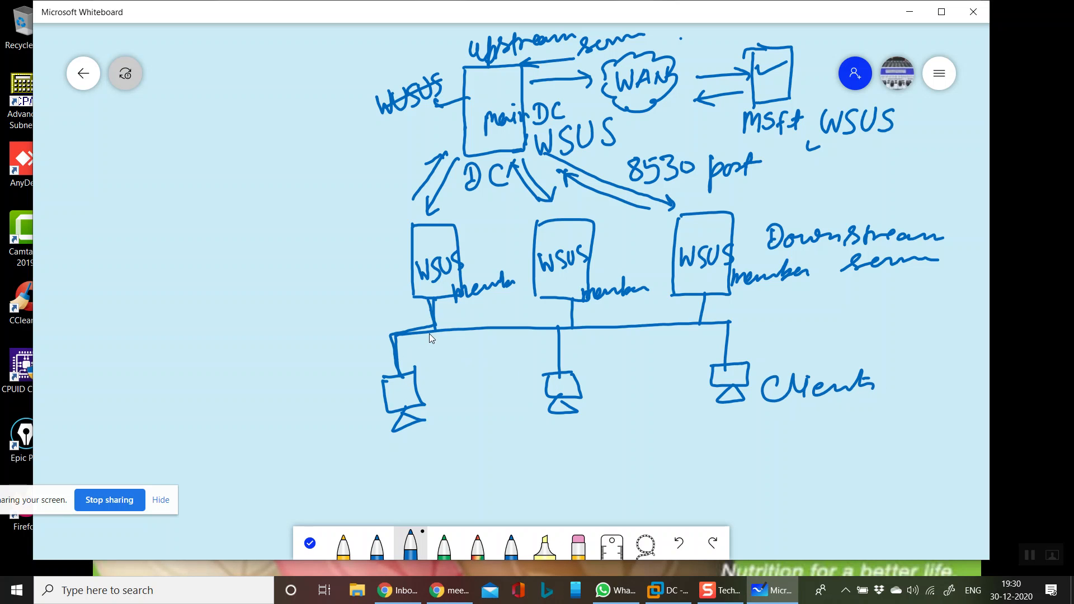
{"action": "left_click_drag", "start_coordinate": [419, 379], "coordinate": [423, 375]}
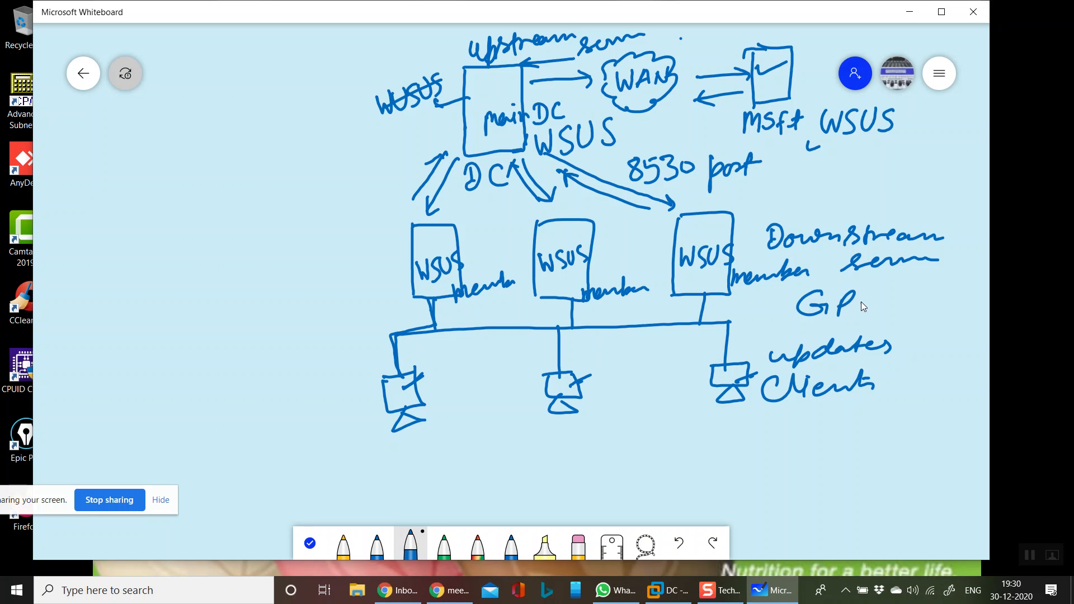
{"action": "mouse_move", "coordinate": [882, 291]}
{"action": "left_mouse_down"}
{"action": "mouse_move", "coordinate": [795, 286]}
{"action": "mouse_move", "coordinate": [901, 296]}
{"action": "mouse_move", "coordinate": [882, 289]}
{"action": "left_mouse_up"}
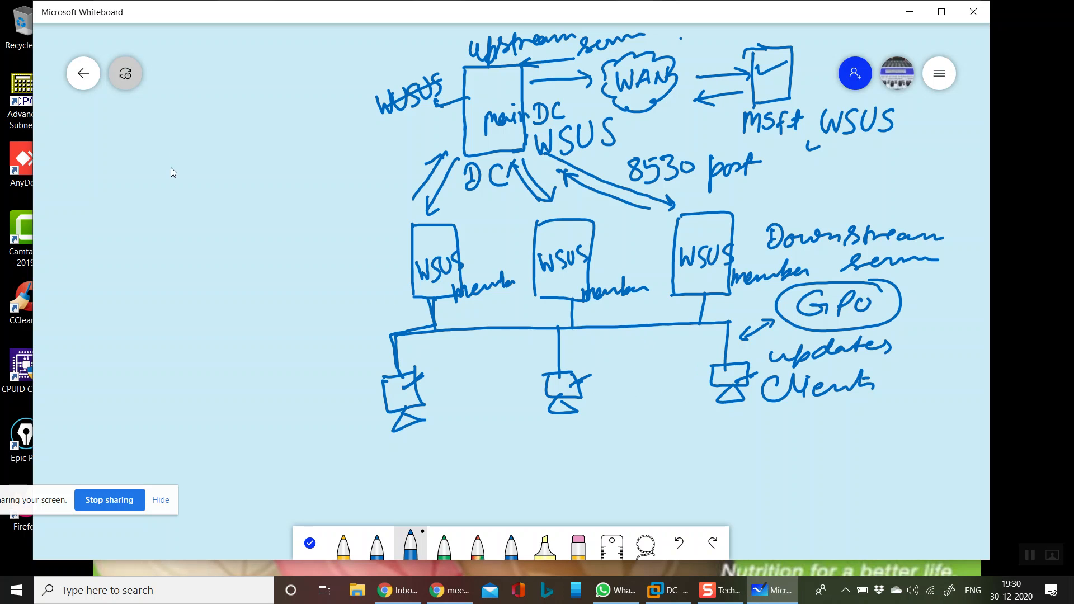
{"action": "left_click", "coordinate": [84, 74]}
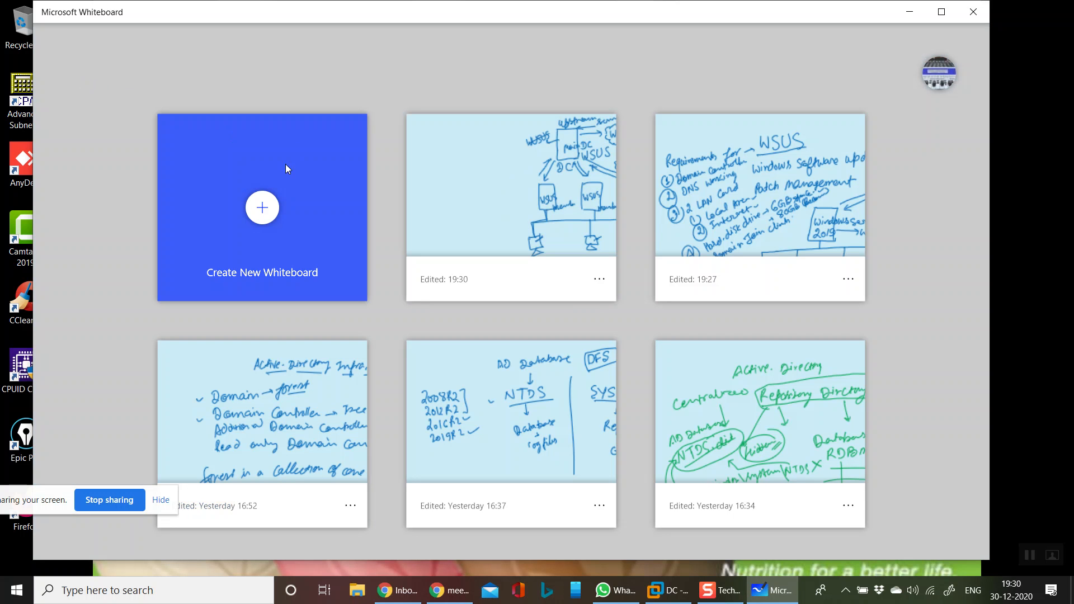
{"action": "left_click", "coordinate": [471, 210]}
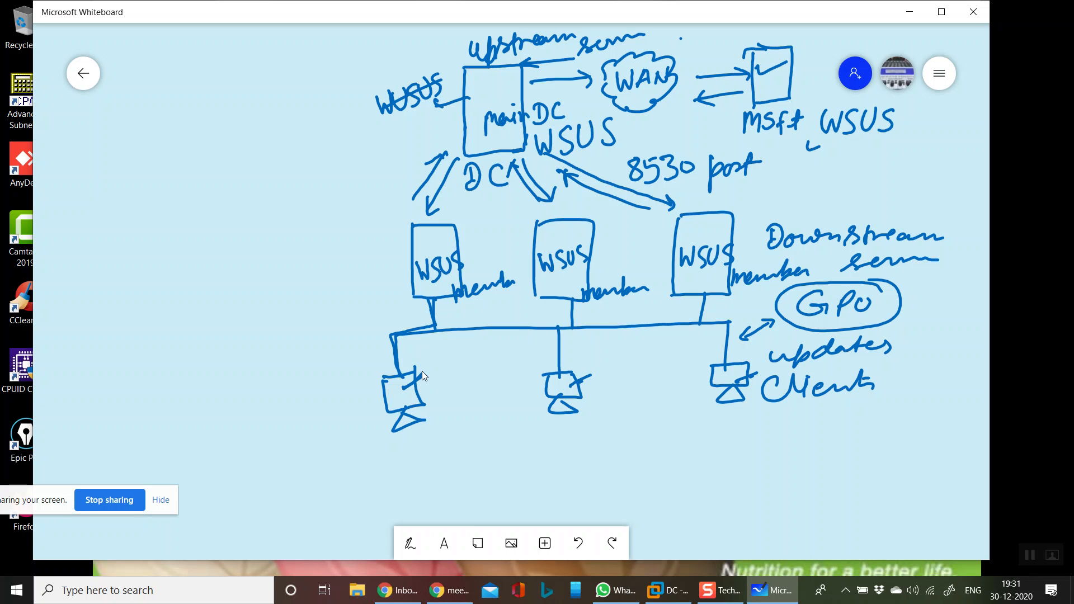
Nudge the DC box, draw a curved arrow down to the clients' line, and tick Downstream
{"action": "left_click_drag", "start_coordinate": [455, 121], "coordinate": [426, 137]}
{"action": "left_click", "coordinate": [390, 149]}
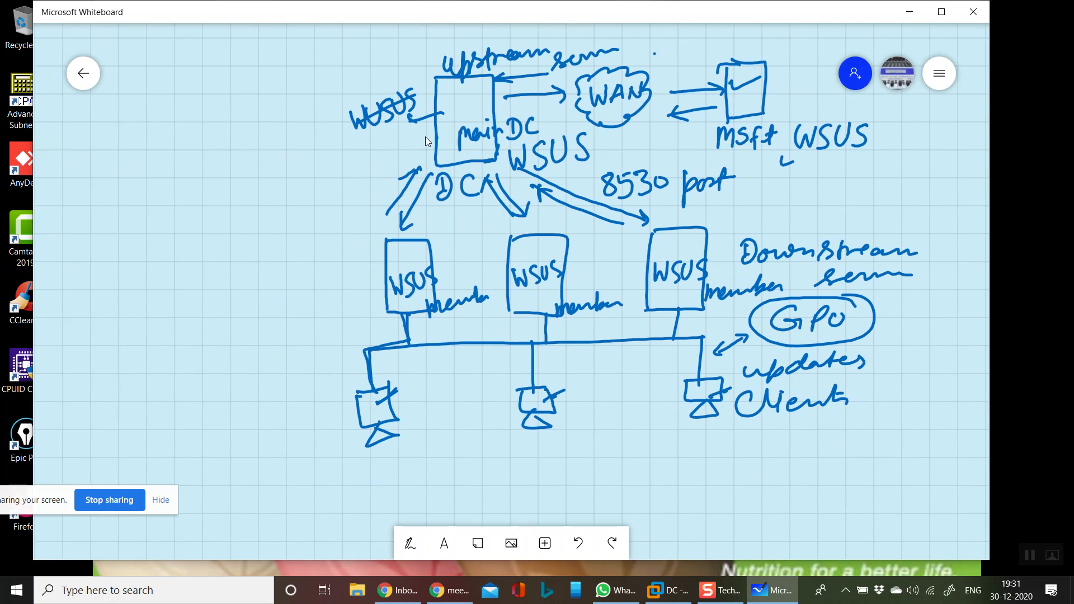
{"action": "left_click", "coordinate": [412, 544]}
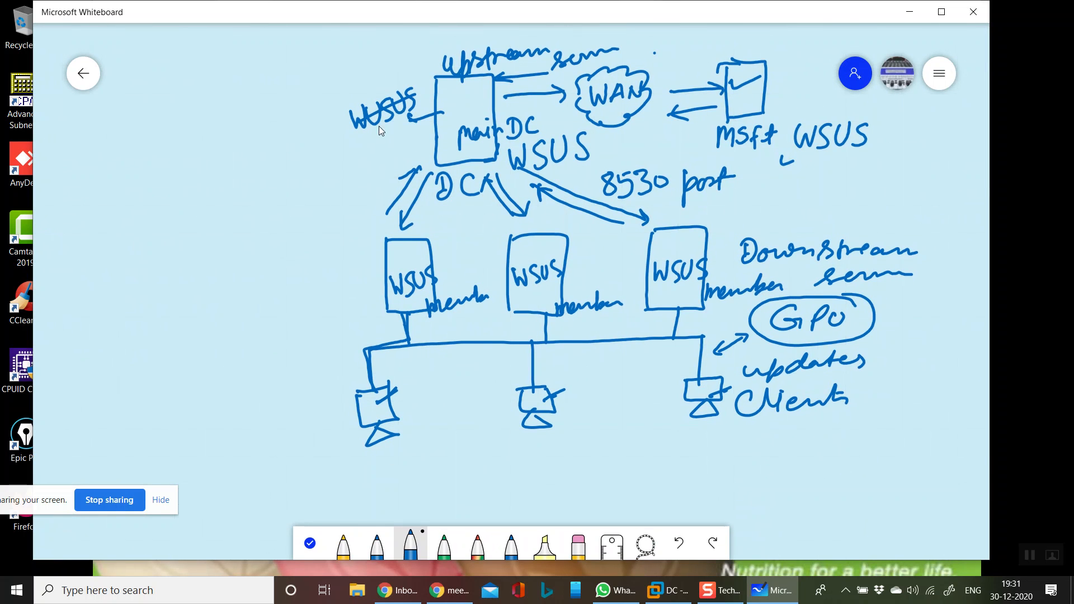
{"action": "left_click_drag", "start_coordinate": [351, 334], "coordinate": [367, 330]}
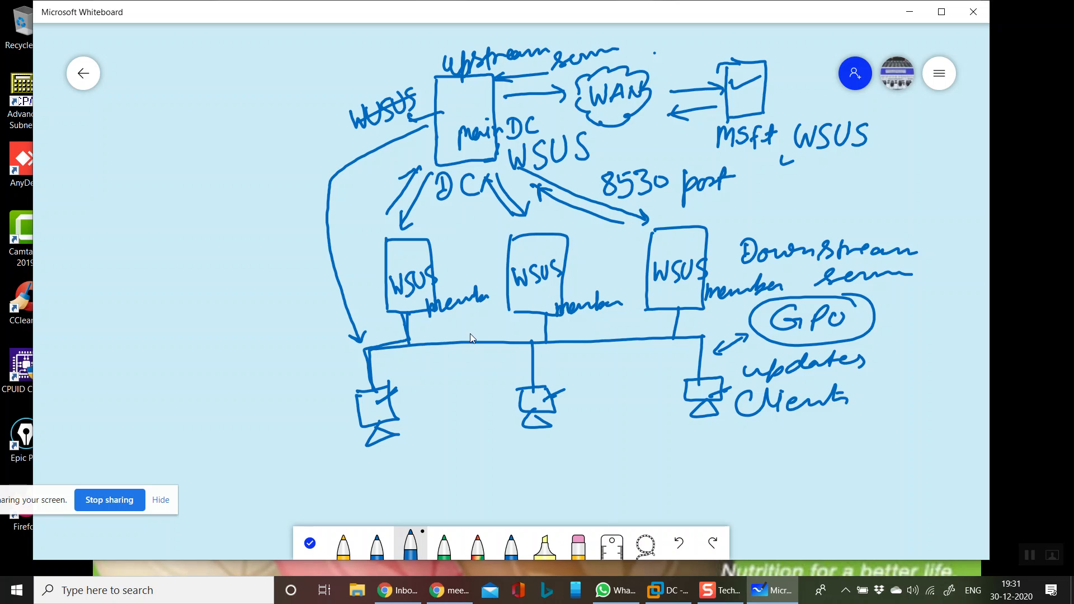
{"action": "left_click_drag", "start_coordinate": [921, 235], "coordinate": [928, 230]}
Restore VMware, check the SERVER and Windows 7 x64 VMs, dismiss the Admin Center popup, then focus the DC VM
{"action": "left_click", "coordinate": [902, 20]}
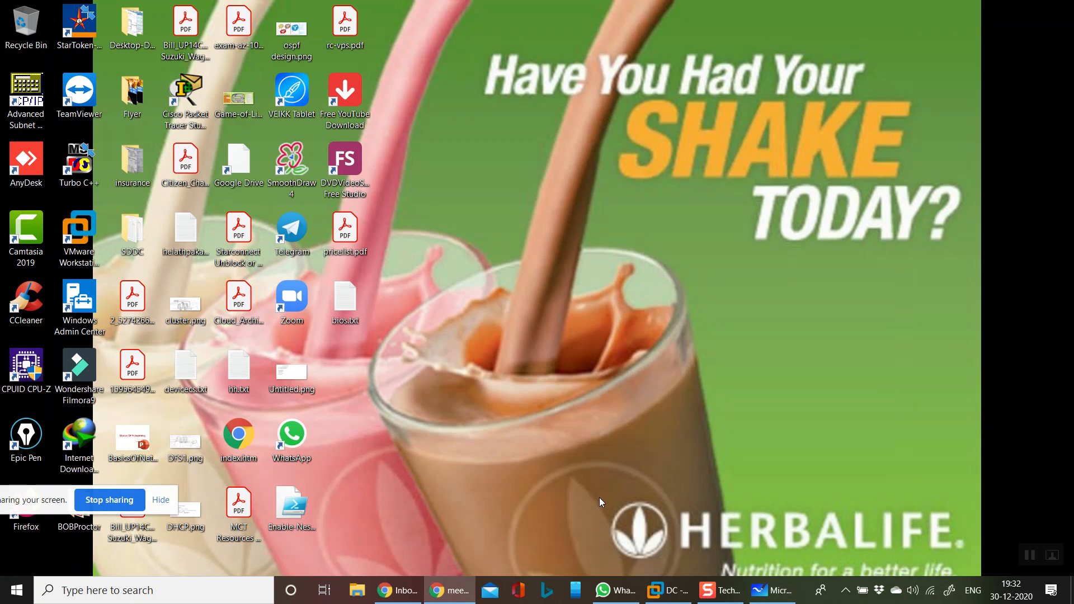
{"action": "left_click", "coordinate": [666, 591]}
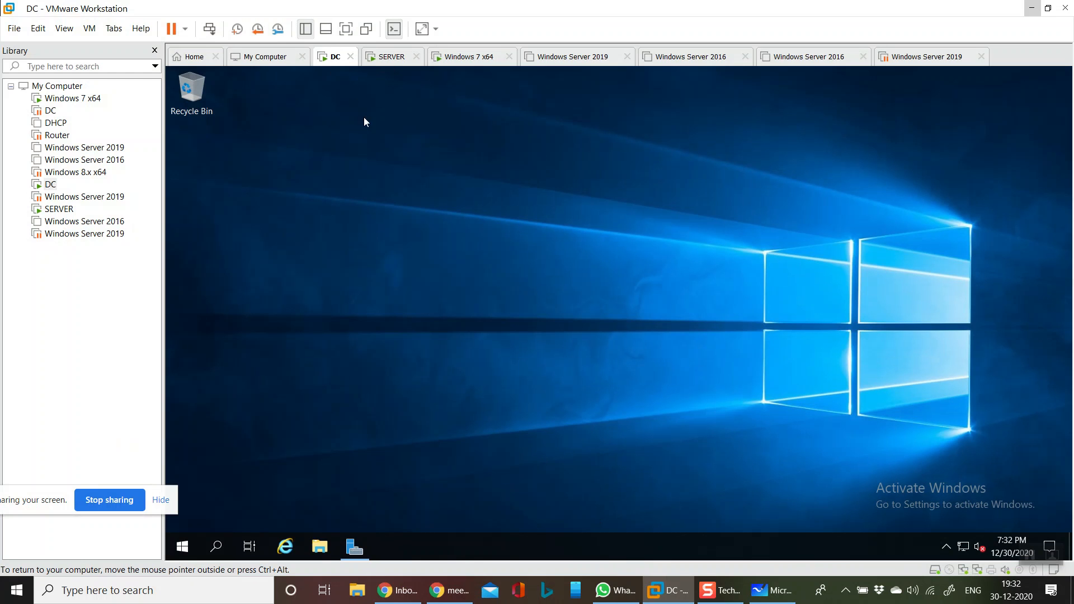
{"action": "left_click", "coordinate": [389, 57]}
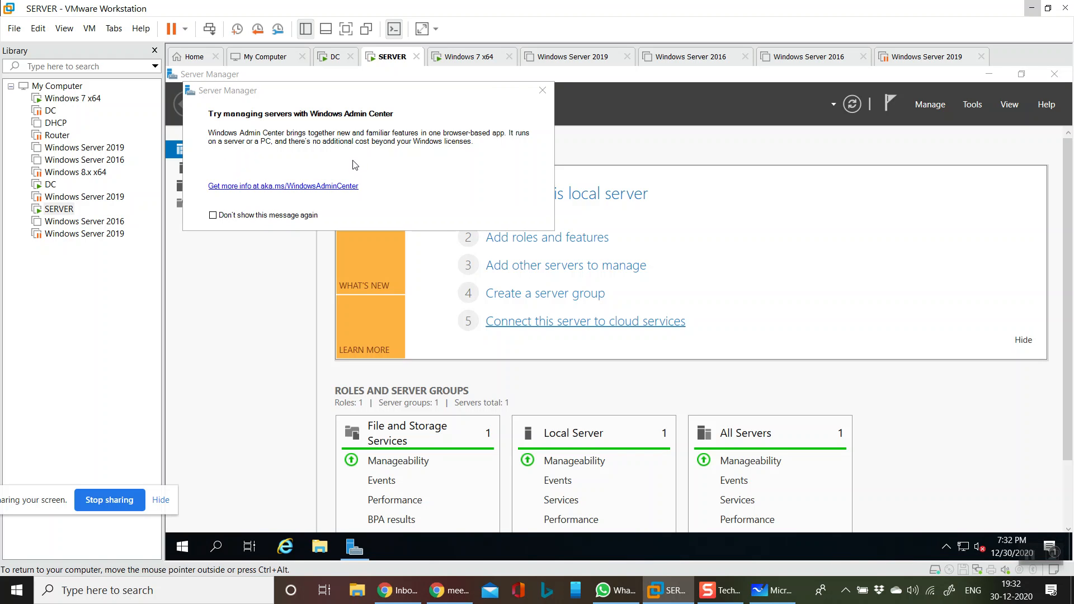
{"action": "left_click", "coordinate": [541, 91]}
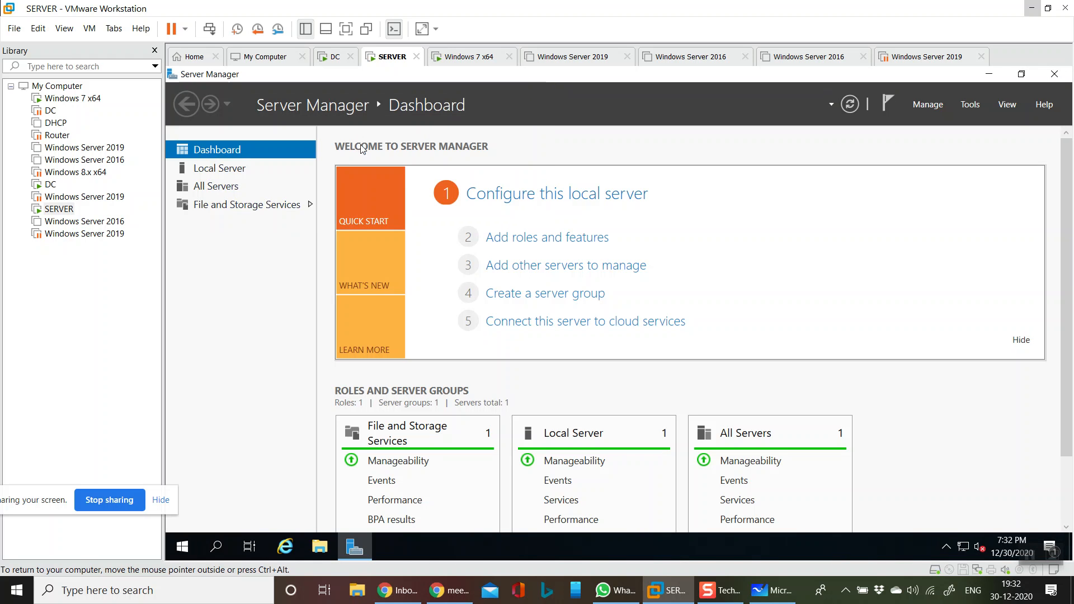
{"action": "left_click", "coordinate": [468, 58]}
{"action": "left_click", "coordinate": [436, 183]}
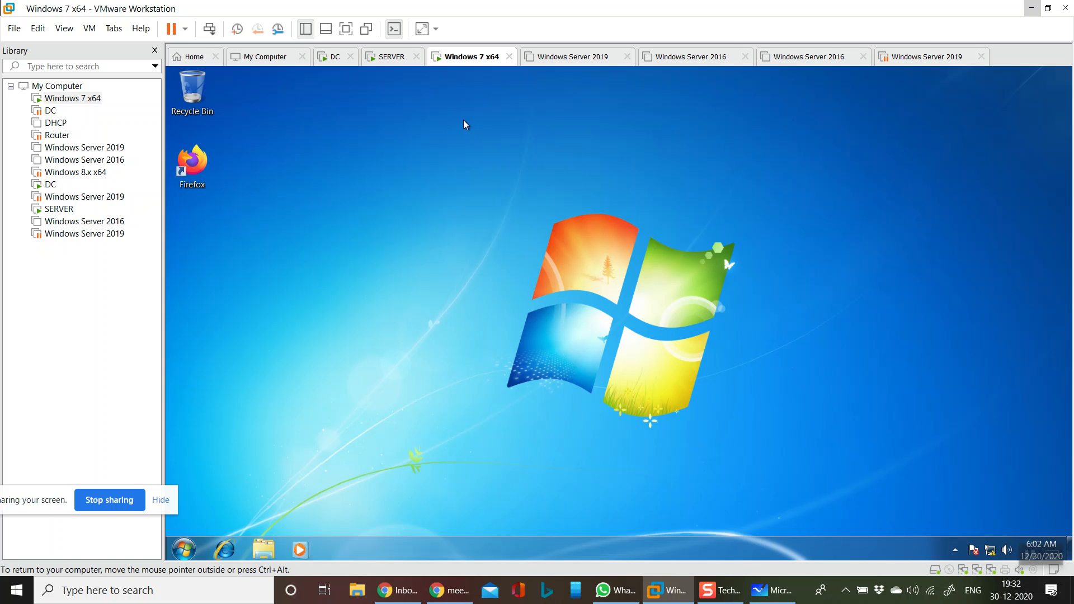
{"action": "left_click", "coordinate": [391, 58]}
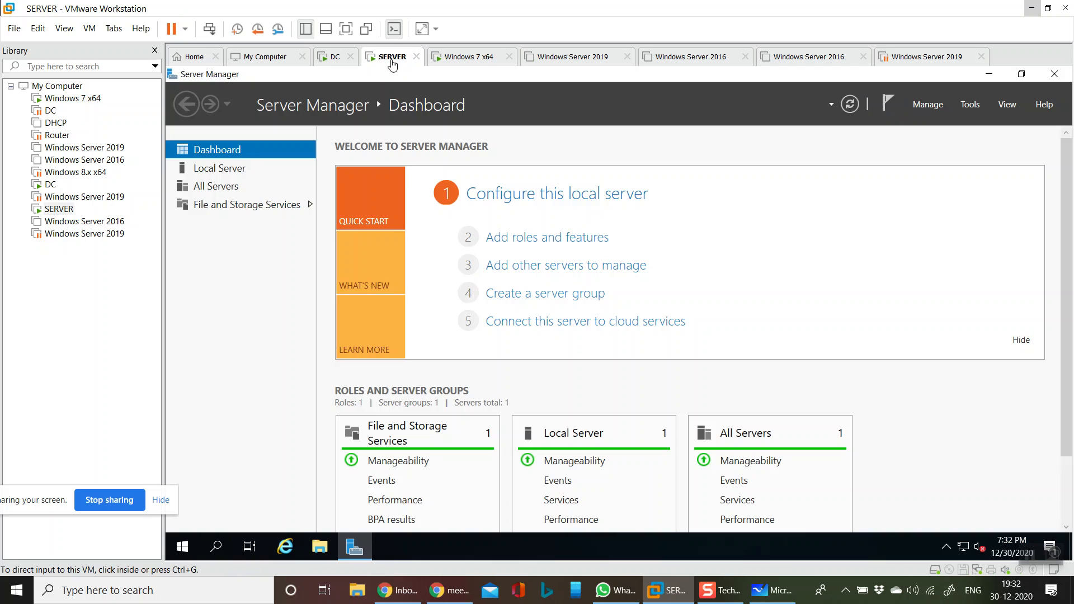
{"action": "left_click", "coordinate": [342, 61]}
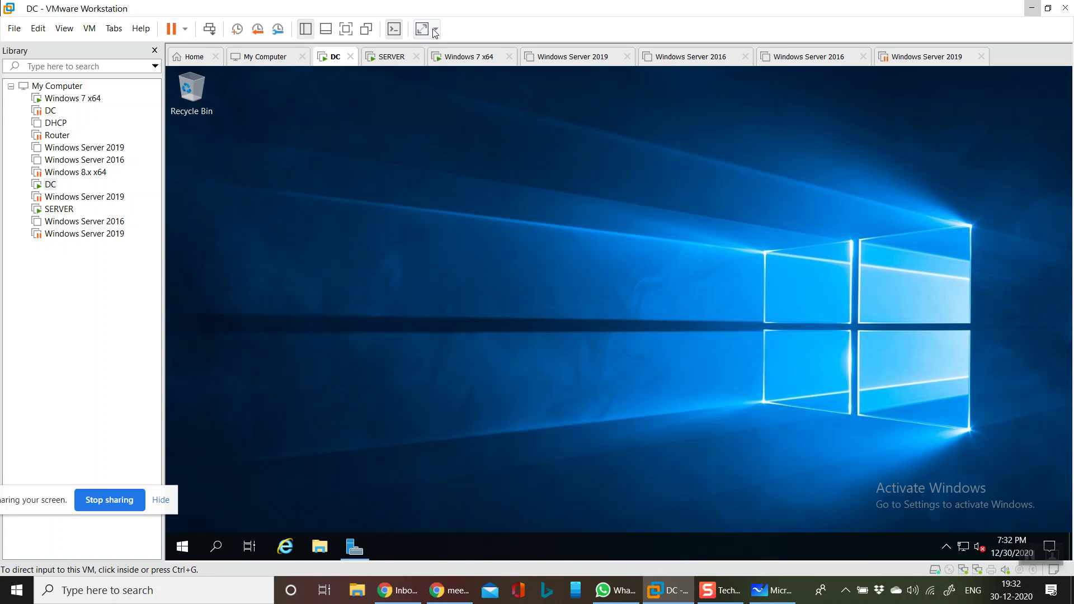
{"action": "left_click", "coordinate": [416, 483]}
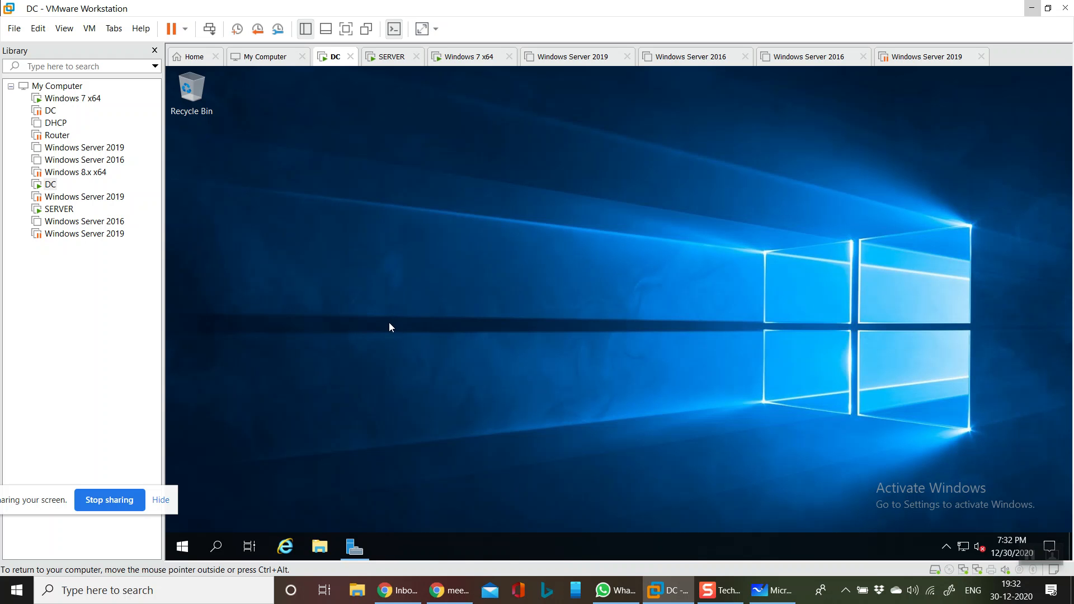
Show the DC full screen, refresh its desktop, and open Network Connections from the Run box
{"action": "left_click", "coordinate": [346, 29]}
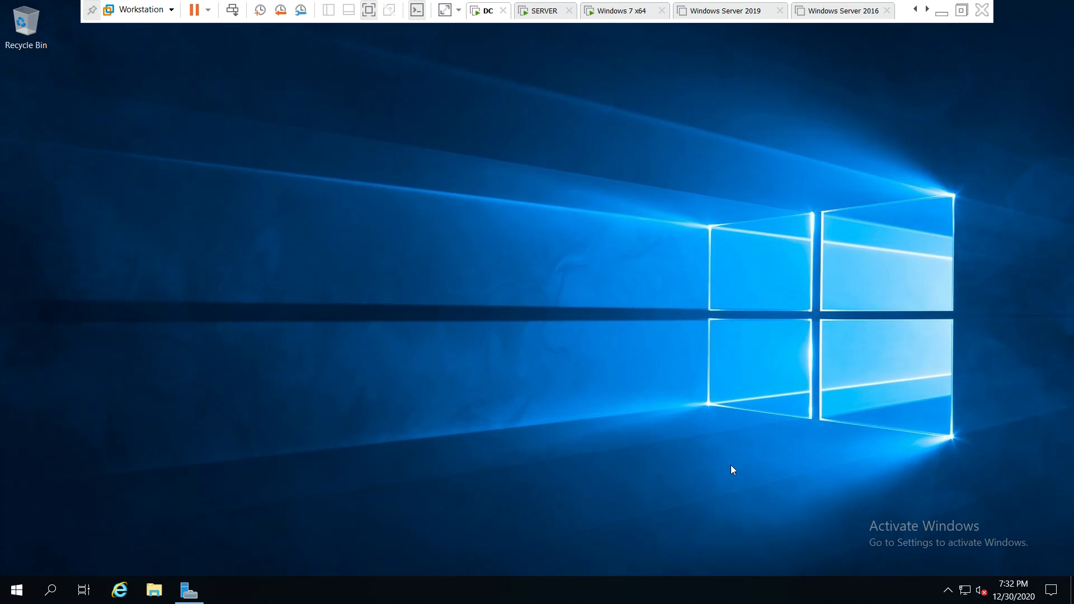
{"action": "right_click", "coordinate": [292, 296]}
{"action": "left_click", "coordinate": [314, 335]}
{"action": "key", "text": "super+r"}
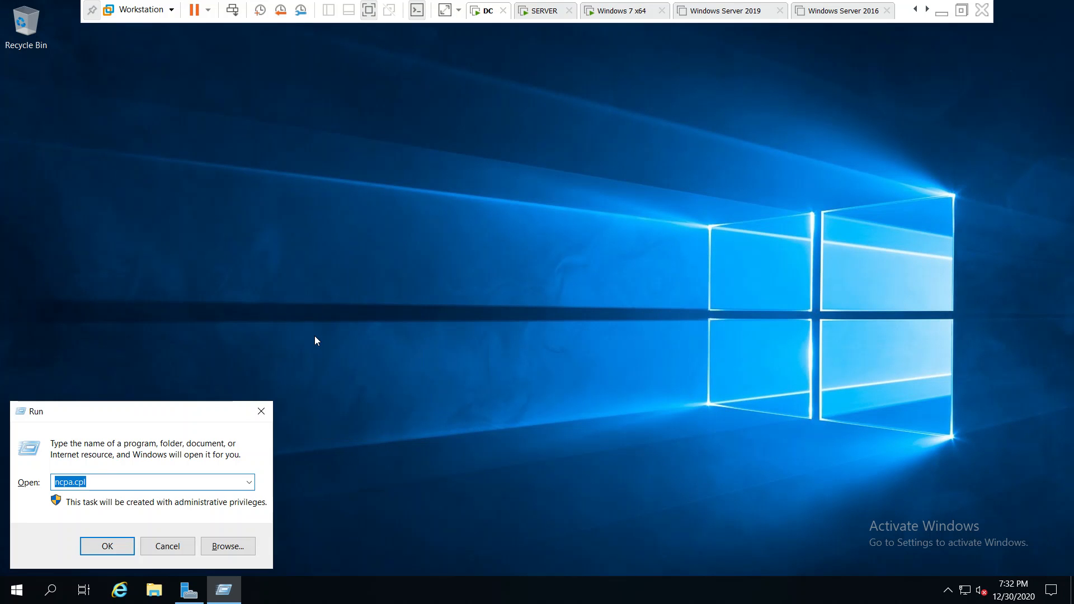
{"action": "key", "text": "Return"}
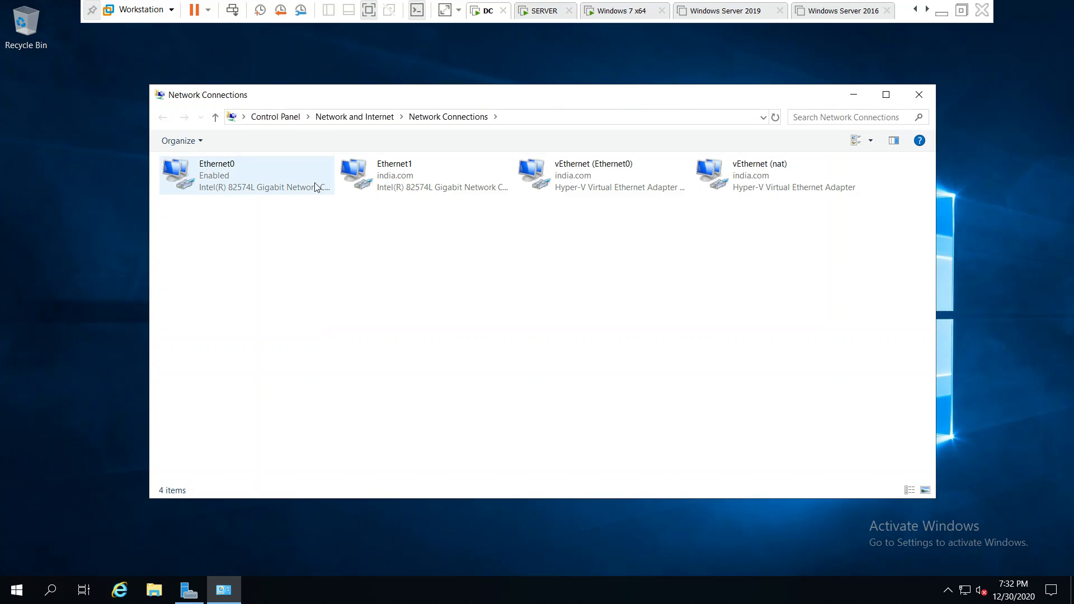
Check Ethernet1's connection details, showing IPv4 address 192.168.91.151
{"action": "left_click", "coordinate": [408, 183]}
{"action": "double_click", "coordinate": [408, 183]}
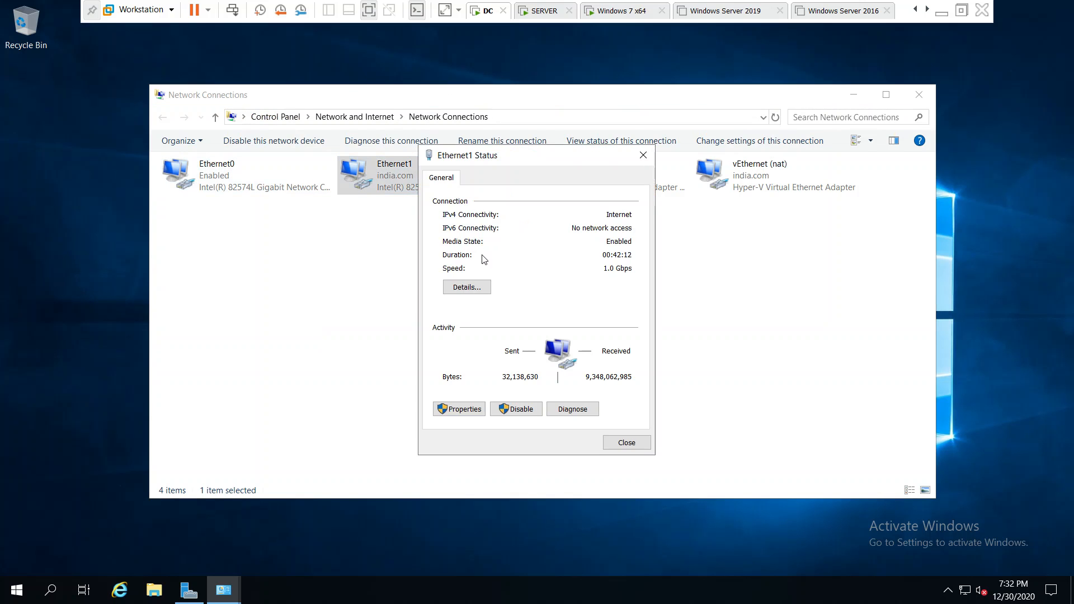
{"action": "left_click", "coordinate": [468, 287]}
{"action": "left_click", "coordinate": [588, 273]}
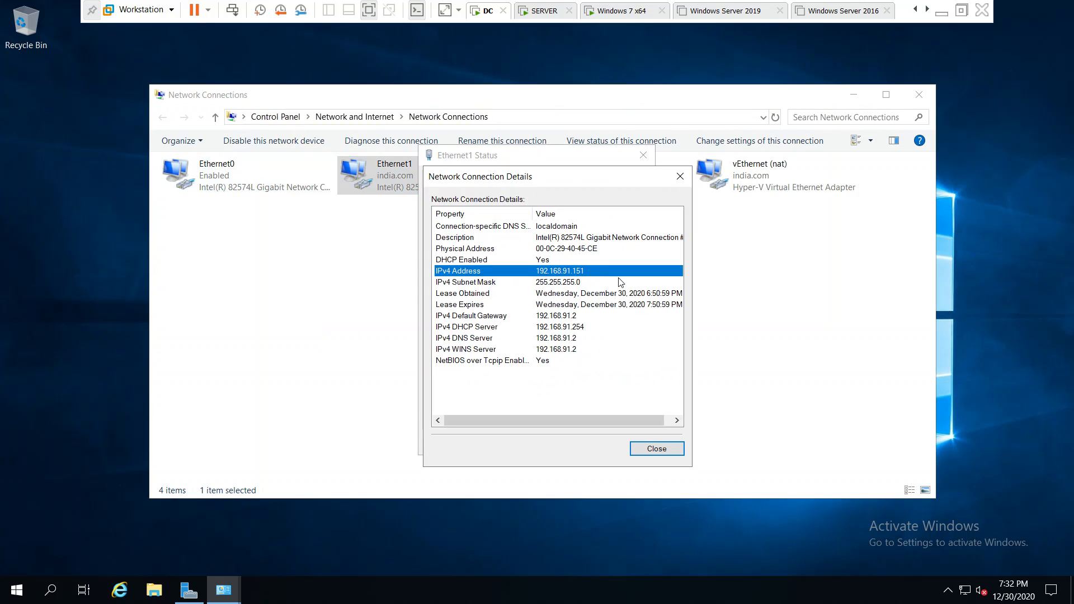
{"action": "left_click", "coordinate": [657, 449]}
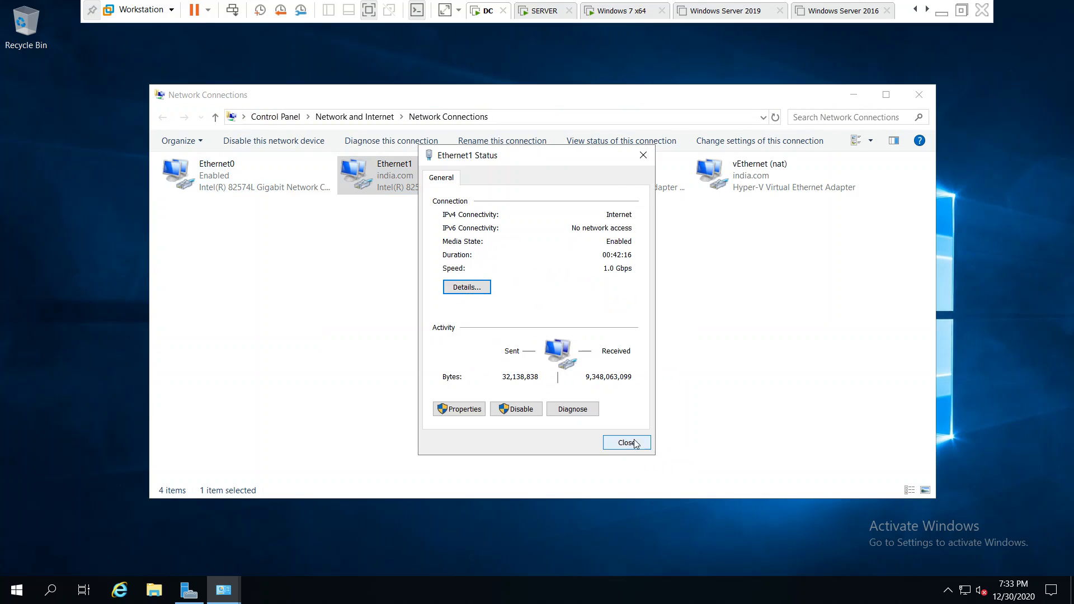
{"action": "left_click", "coordinate": [626, 442]}
{"action": "double_click", "coordinate": [446, 169]}
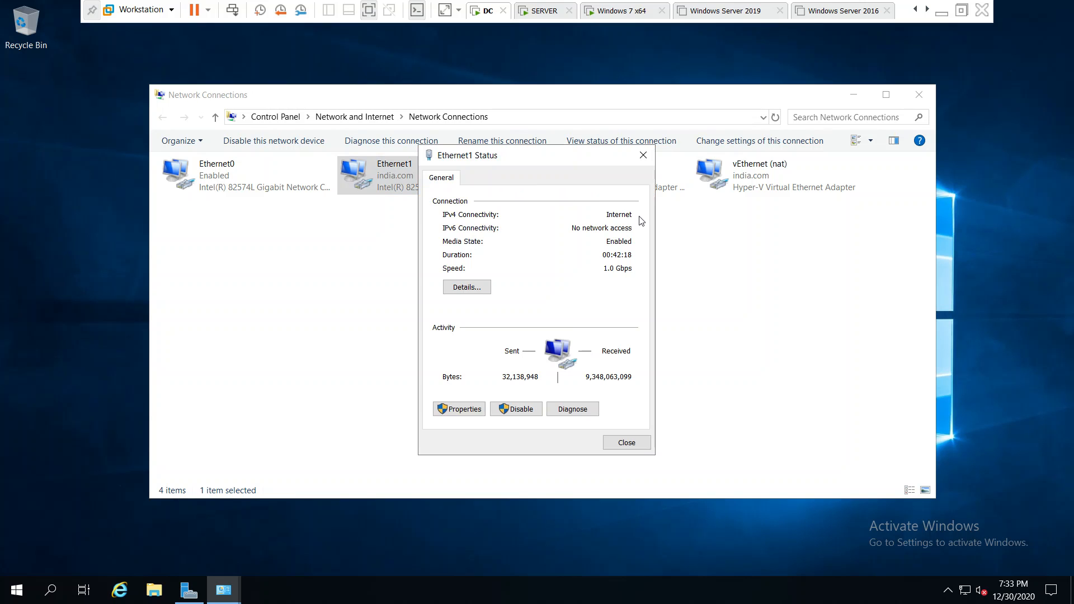
{"action": "left_click", "coordinate": [627, 442]}
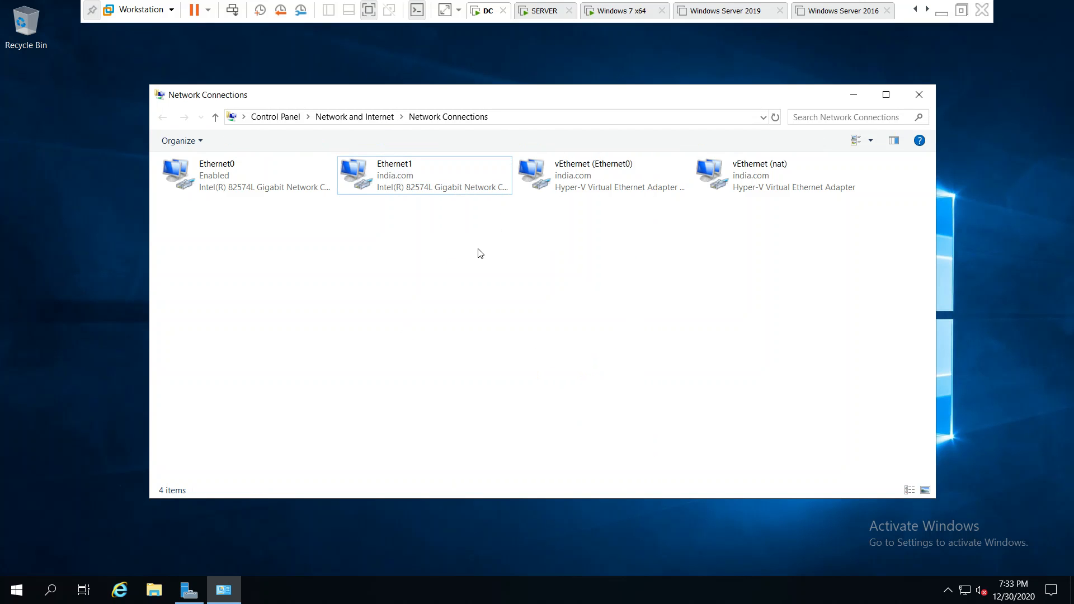
Check the Ethernet0 adapter's connection details
{"action": "left_click", "coordinate": [202, 169]}
{"action": "double_click", "coordinate": [203, 169]}
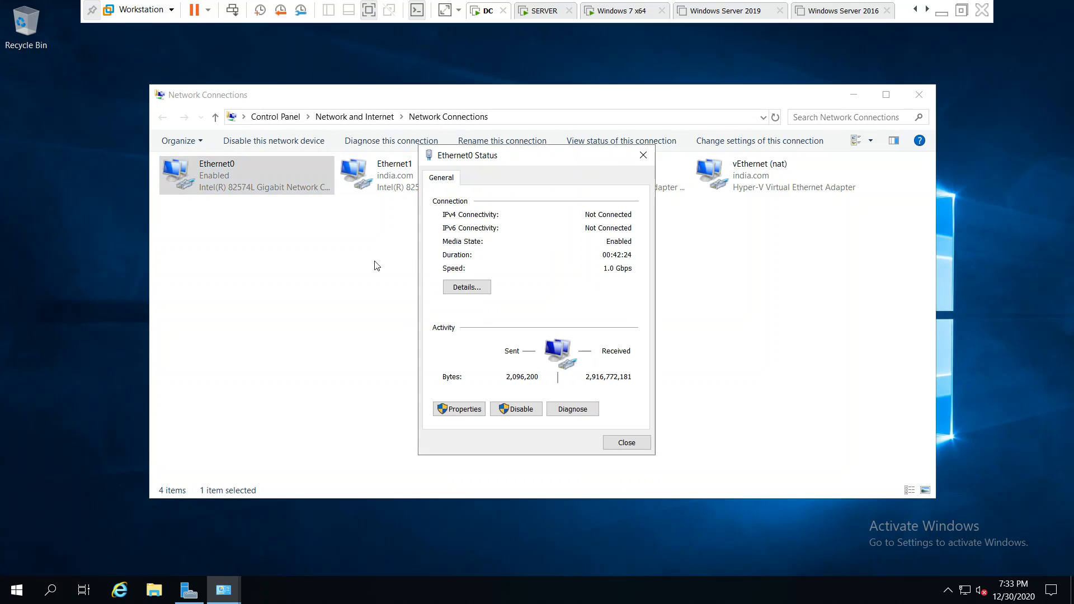
{"action": "left_click", "coordinate": [476, 287]}
{"action": "left_click", "coordinate": [671, 453]}
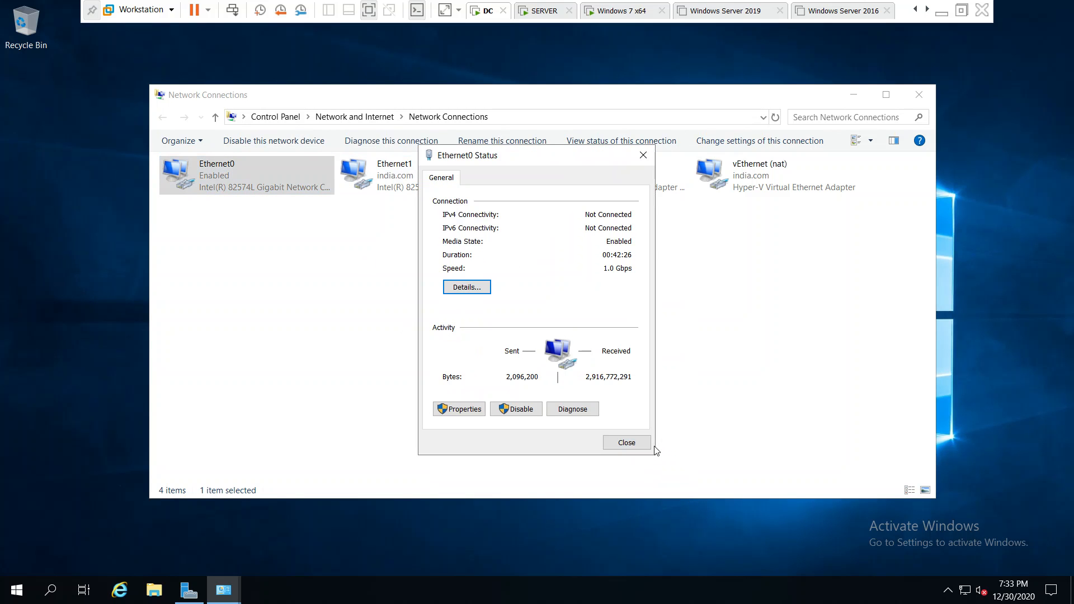
{"action": "left_click", "coordinate": [638, 443]}
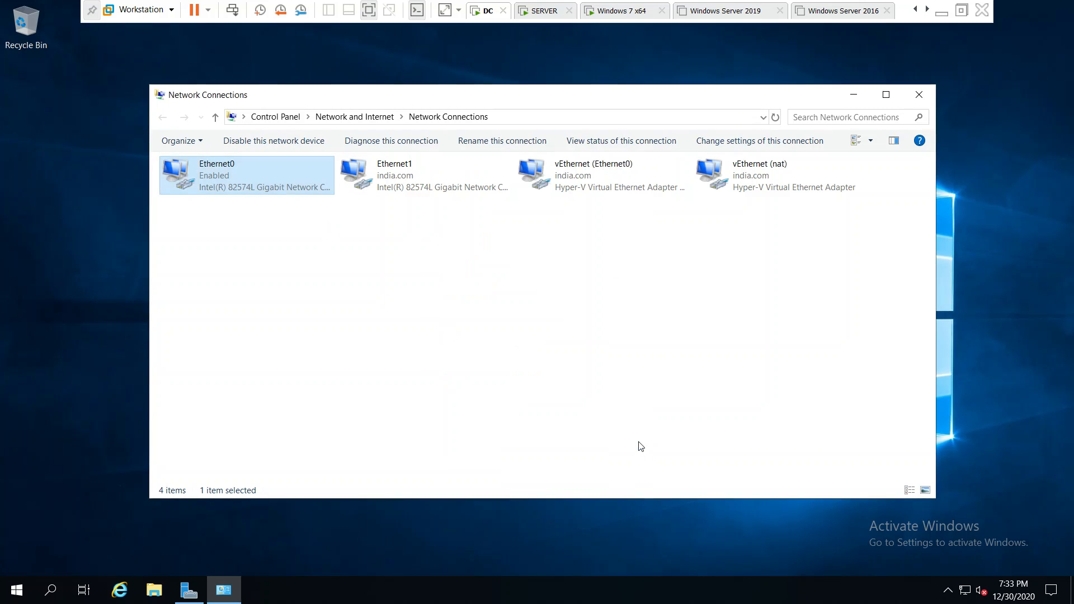
Check vEthernet (Ethernet0)'s connection details, showing IPv4 address 192.168.1.200
{"action": "left_click", "coordinate": [573, 176]}
{"action": "double_click", "coordinate": [573, 175]}
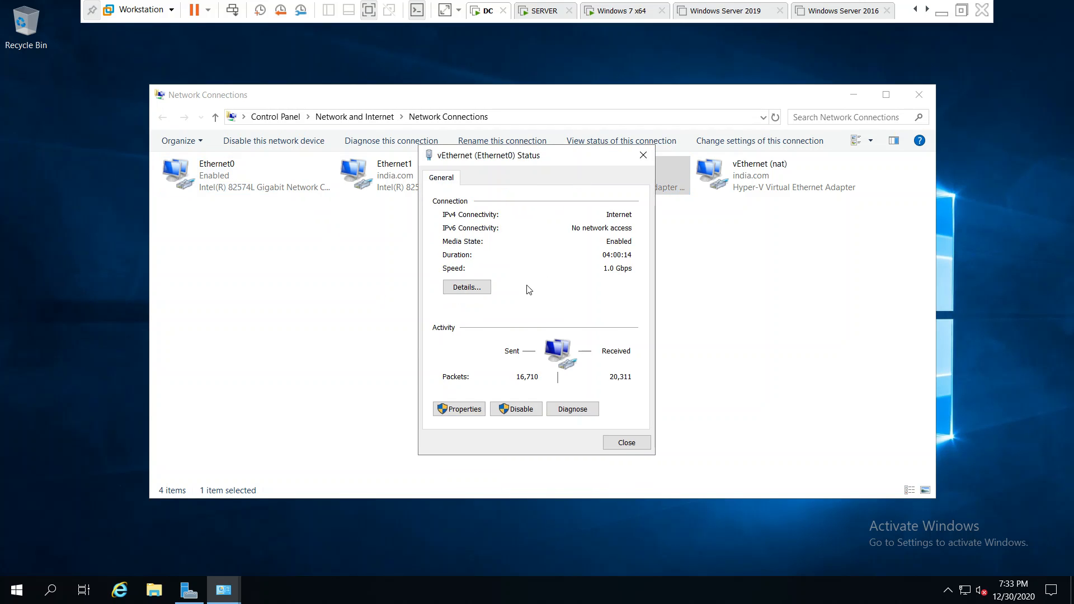
{"action": "left_click", "coordinate": [476, 286]}
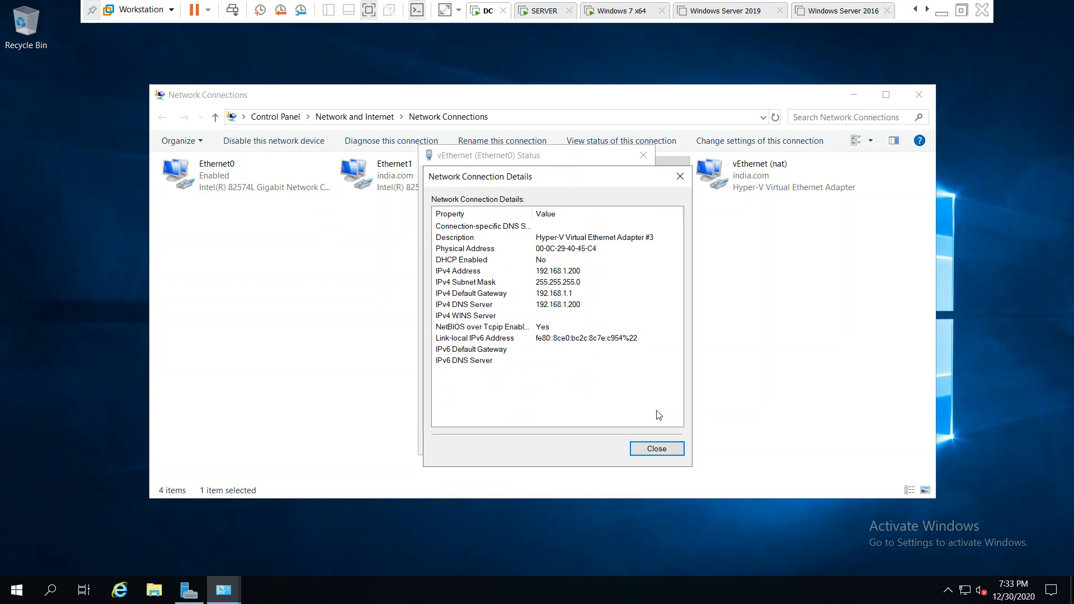
{"action": "left_click", "coordinate": [596, 270]}
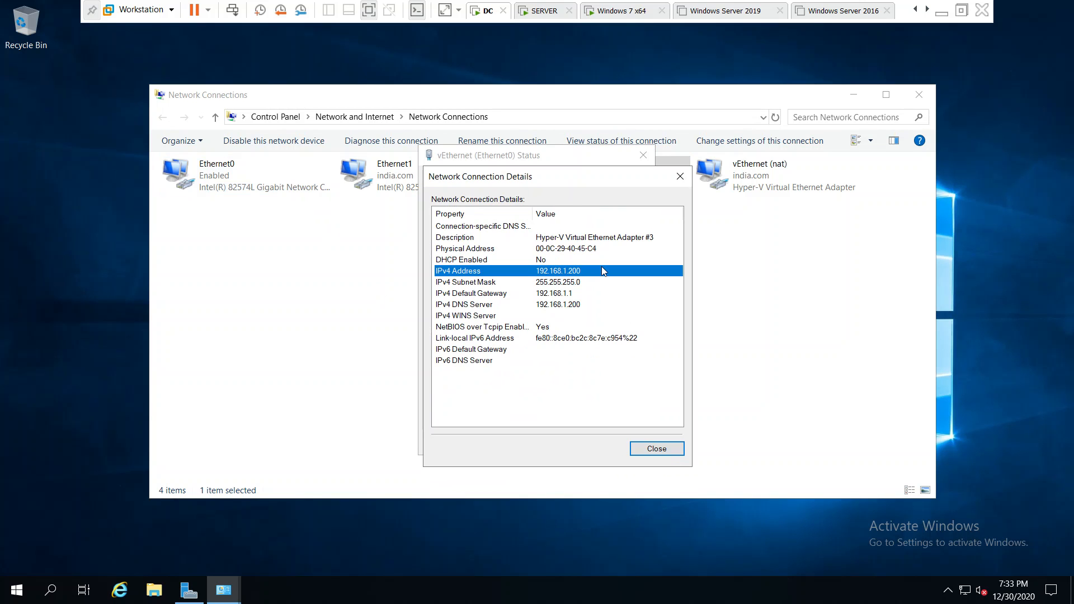
{"action": "left_click", "coordinate": [653, 450]}
{"action": "left_click", "coordinate": [643, 156]}
Refresh the connections list, close Network Connections, and refresh the DC desktop twice
{"action": "left_click", "coordinate": [649, 361]}
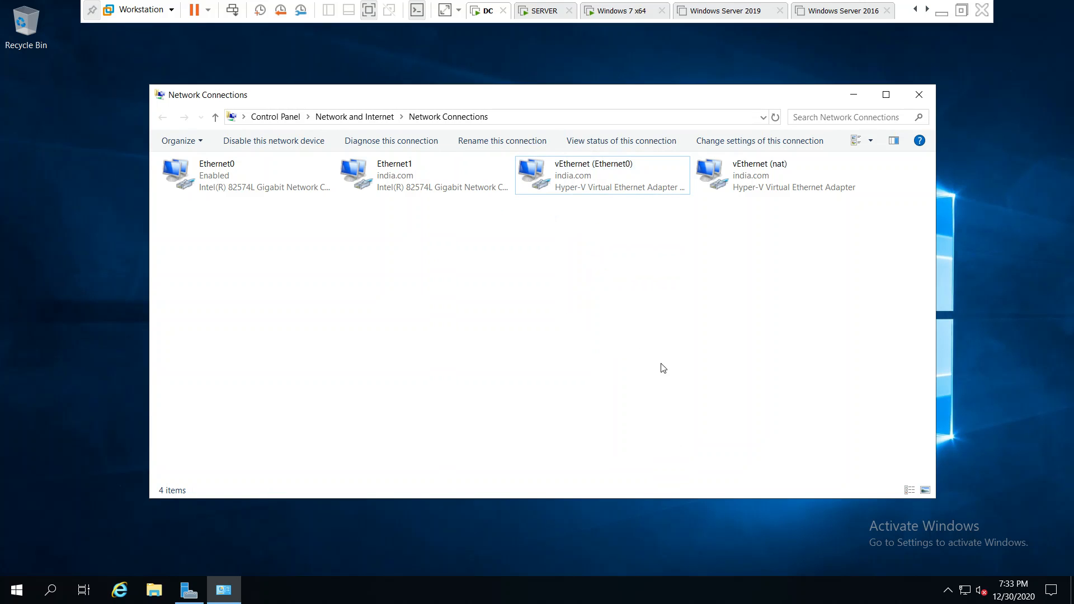
{"action": "right_click", "coordinate": [650, 296]}
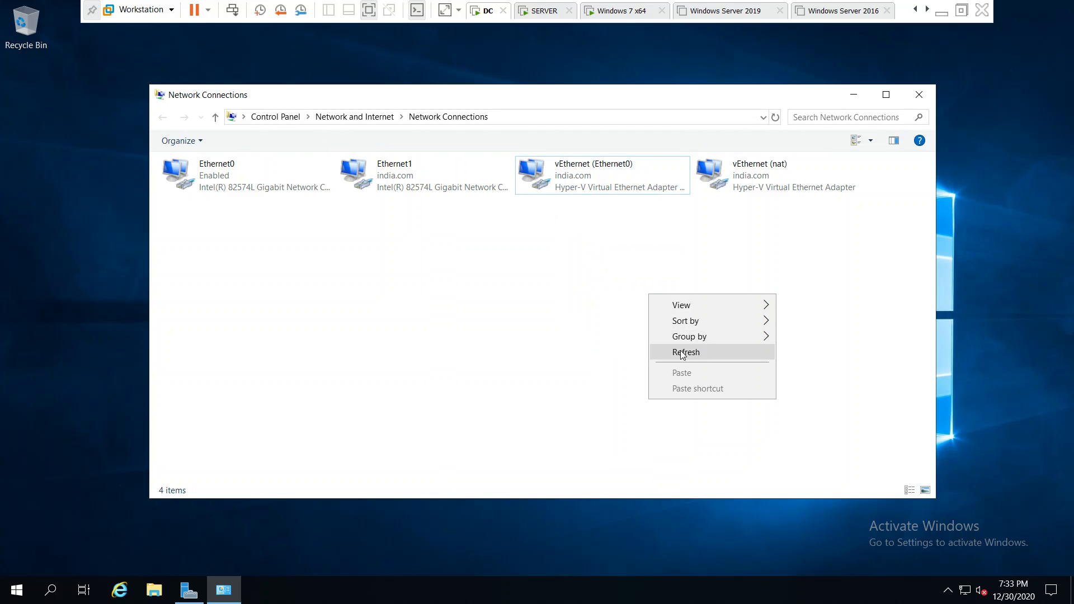
{"action": "left_click", "coordinate": [682, 352]}
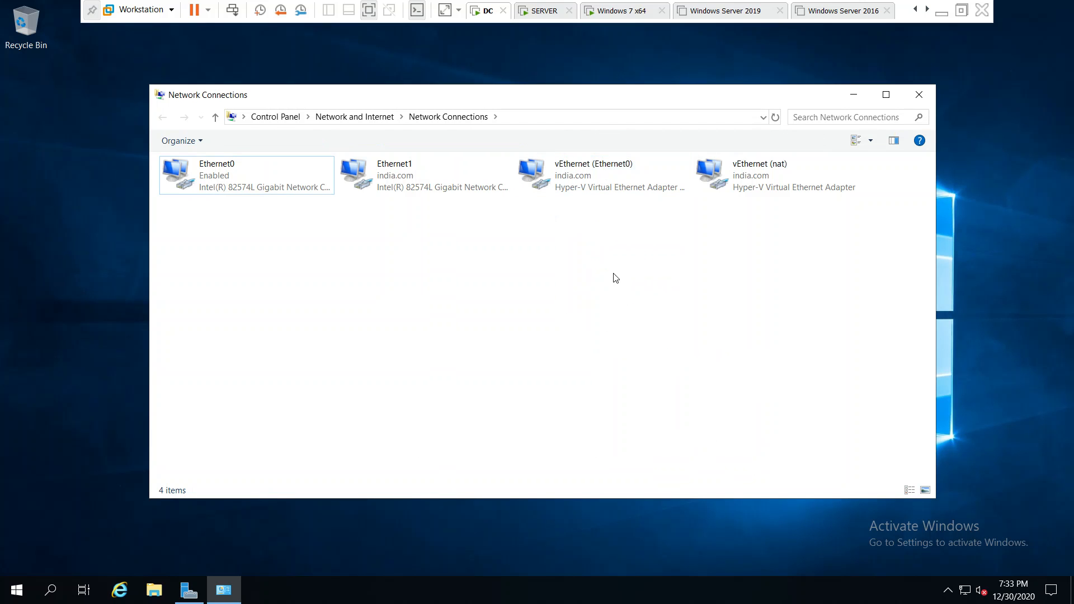
{"action": "left_click", "coordinate": [924, 95]}
{"action": "right_click", "coordinate": [434, 334]}
{"action": "left_click", "coordinate": [454, 376]}
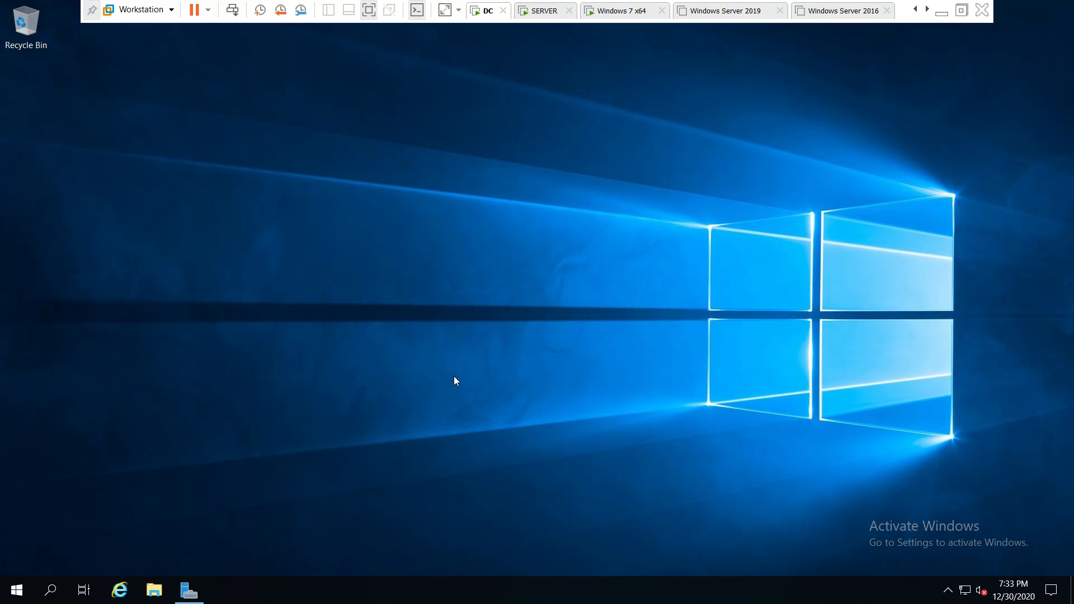
{"action": "right_click", "coordinate": [358, 266]}
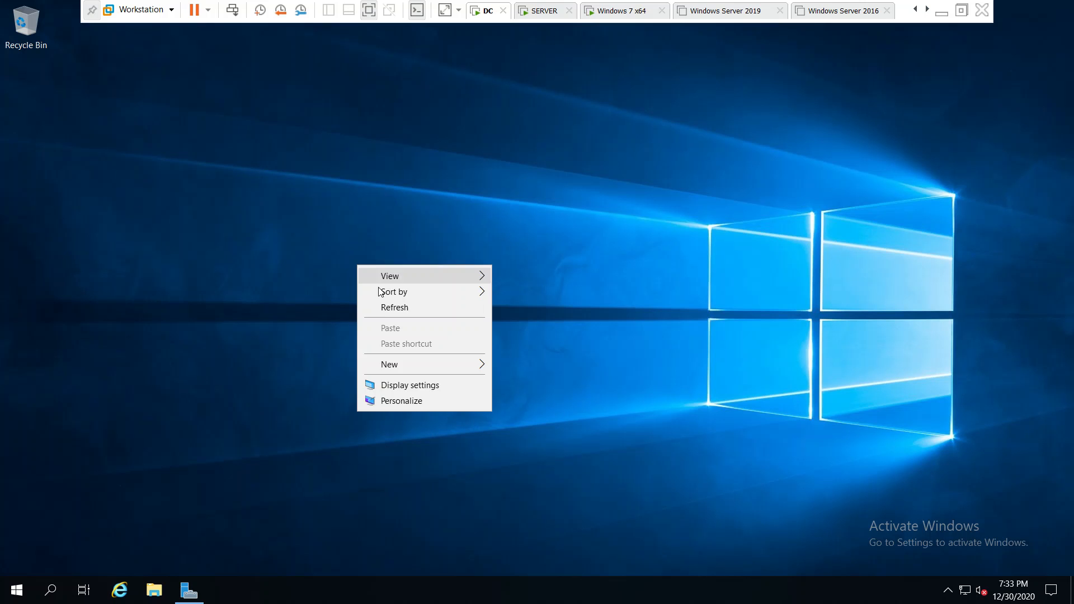
{"action": "left_click", "coordinate": [385, 311]}
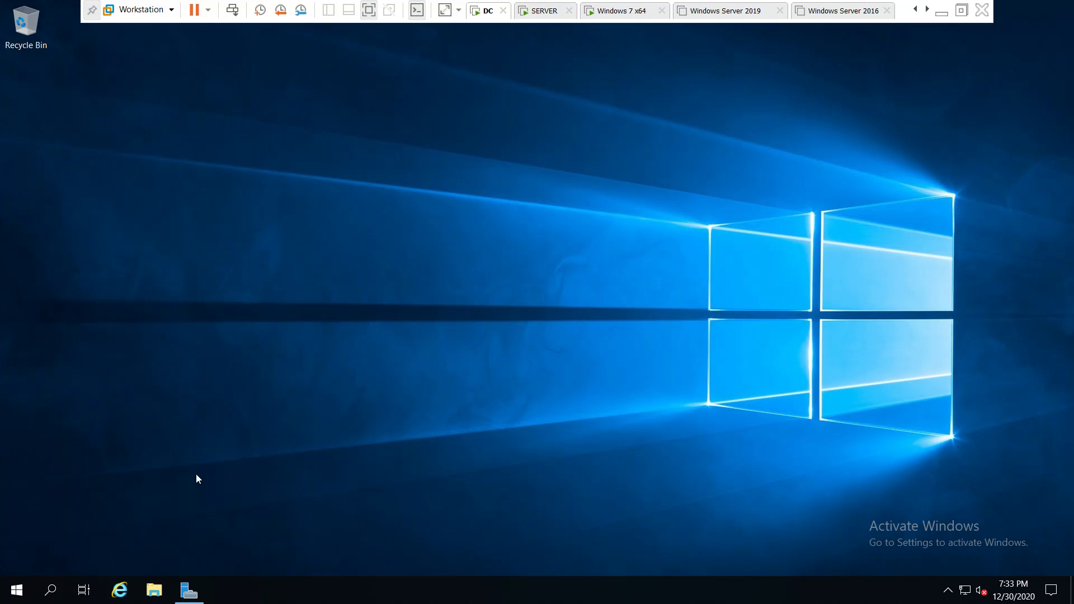
Maximize Server Manager on the DC and open the DC virtual machine's settings
{"action": "left_click", "coordinate": [190, 596]}
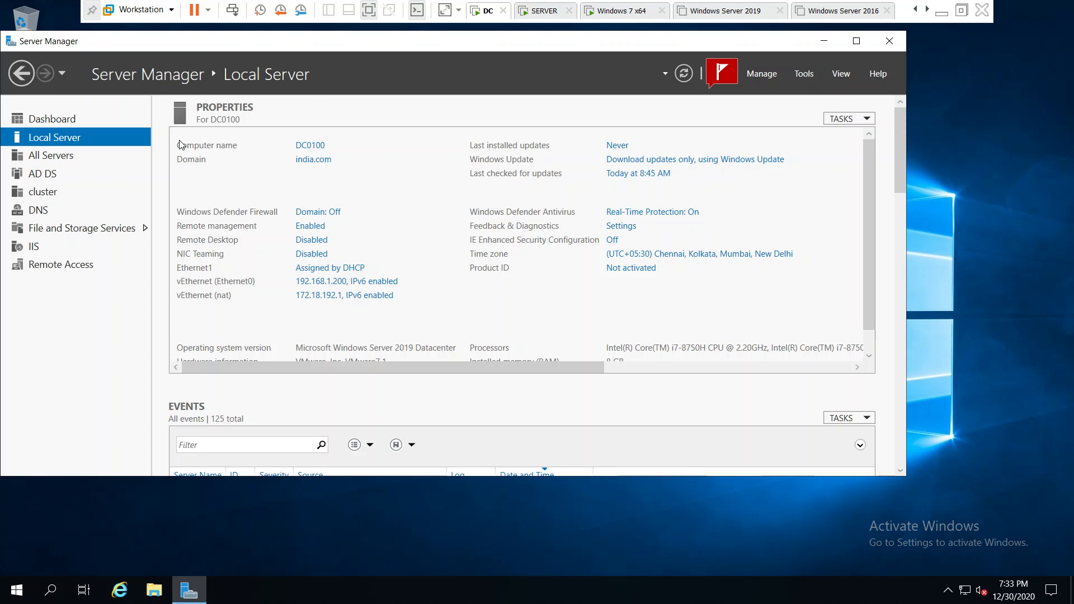
{"action": "left_click", "coordinate": [856, 41]}
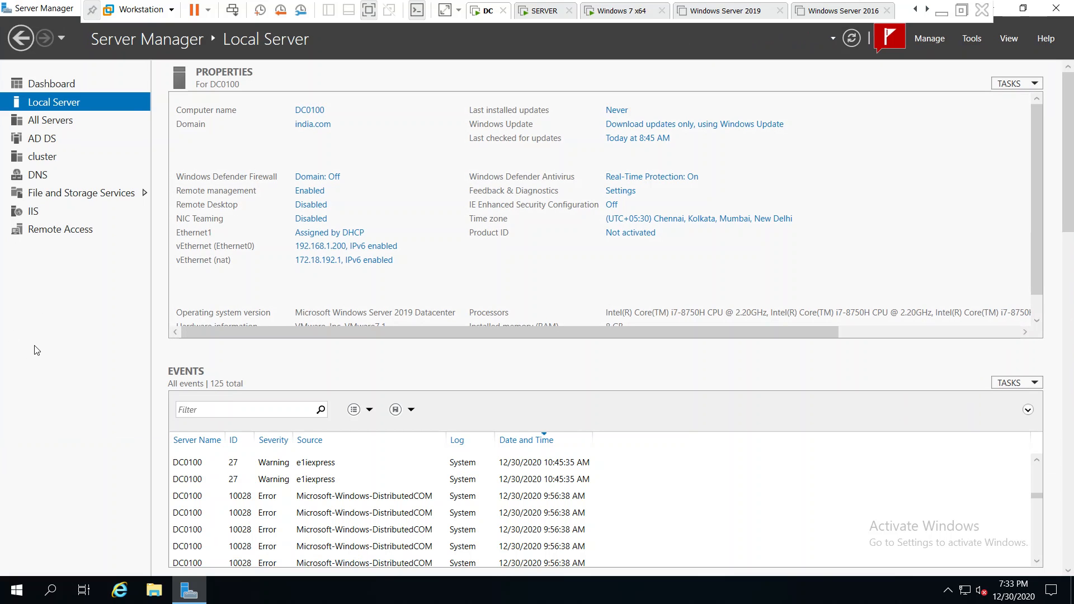
{"action": "right_click", "coordinate": [479, 16]}
{"action": "left_click", "coordinate": [499, 184]}
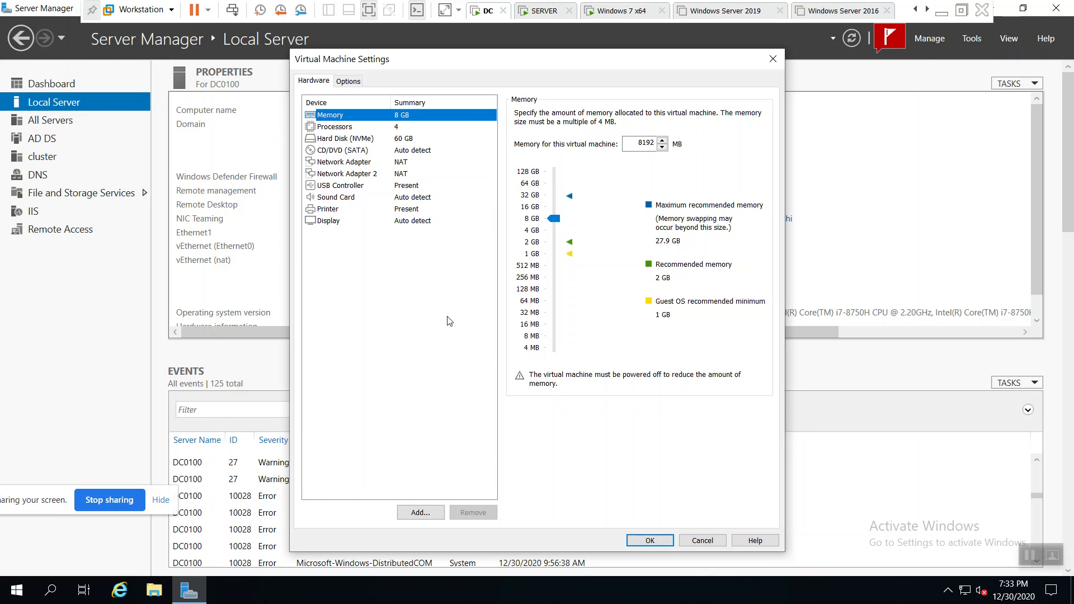
Add a new 60 GB SCSI hard disk stored as a single file and save the settings
{"action": "left_click", "coordinate": [434, 513]}
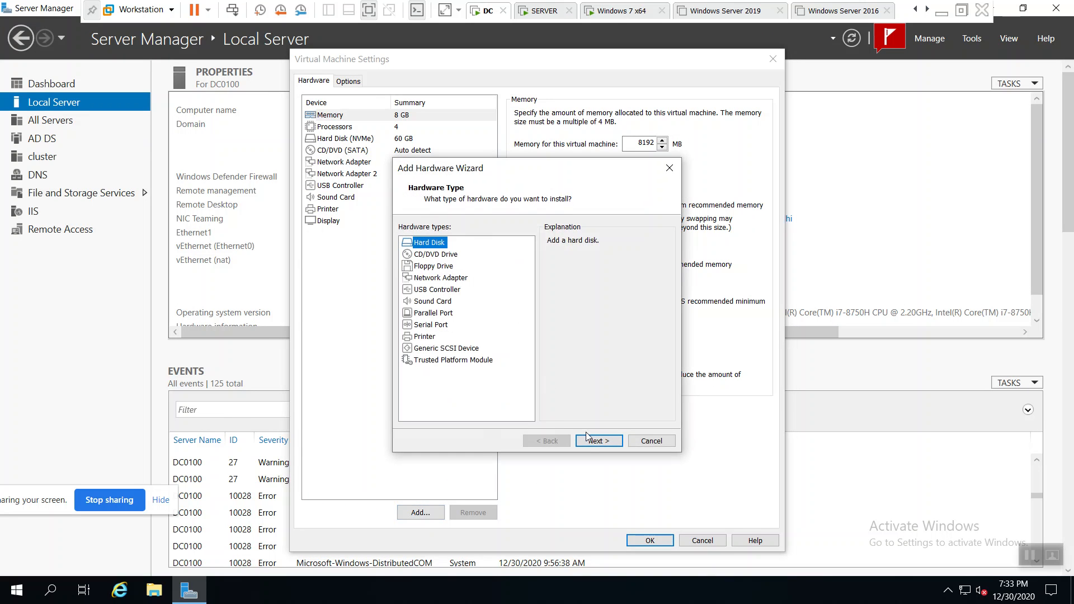
{"action": "left_click", "coordinate": [598, 442]}
{"action": "left_click", "coordinate": [598, 442]}
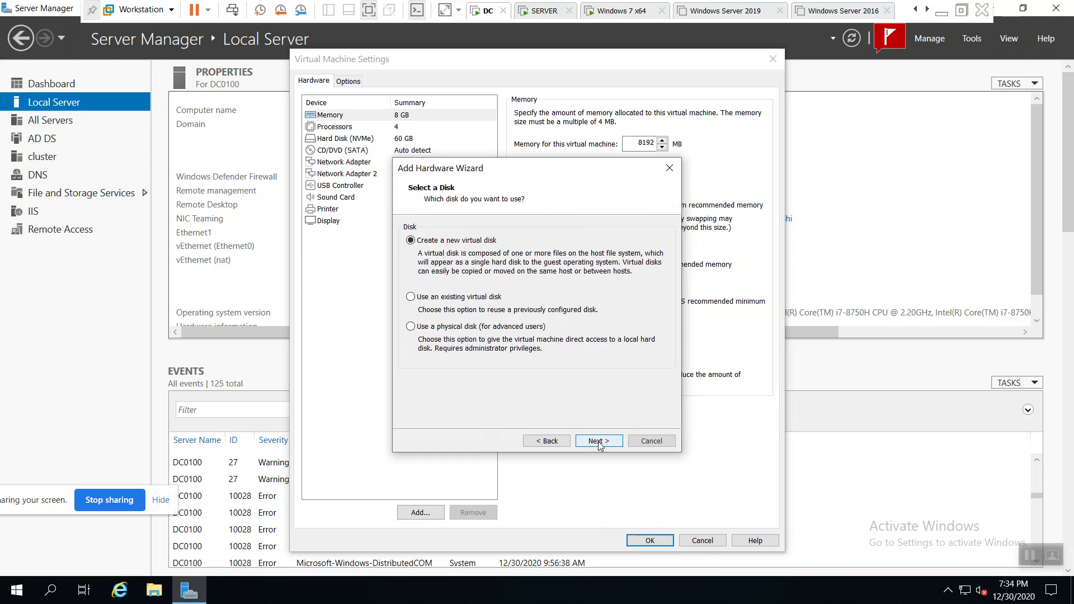
{"action": "left_click", "coordinate": [598, 442]}
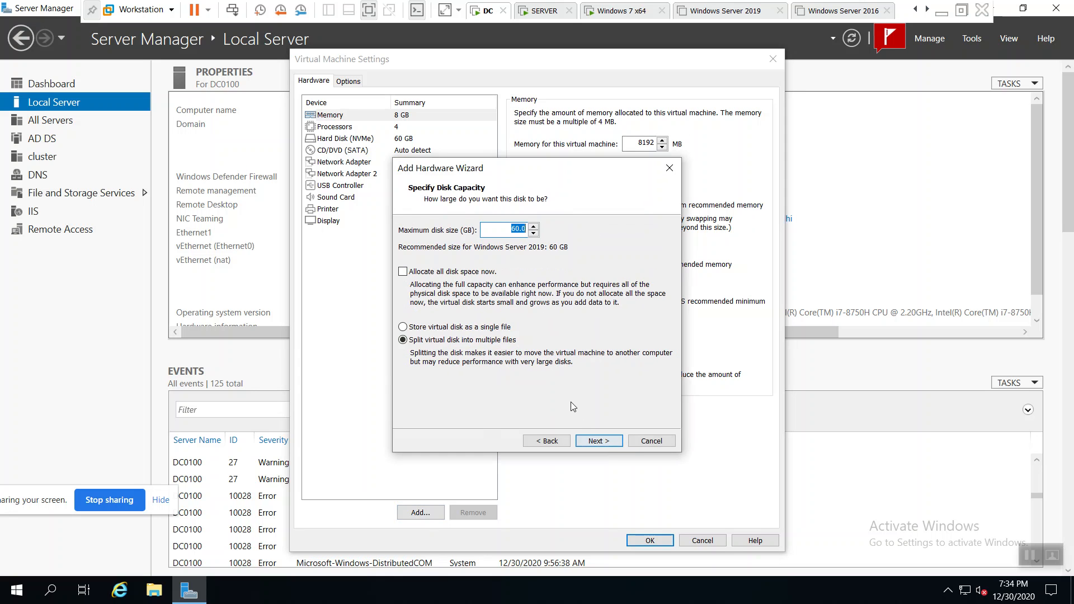
{"action": "left_click", "coordinate": [496, 330]}
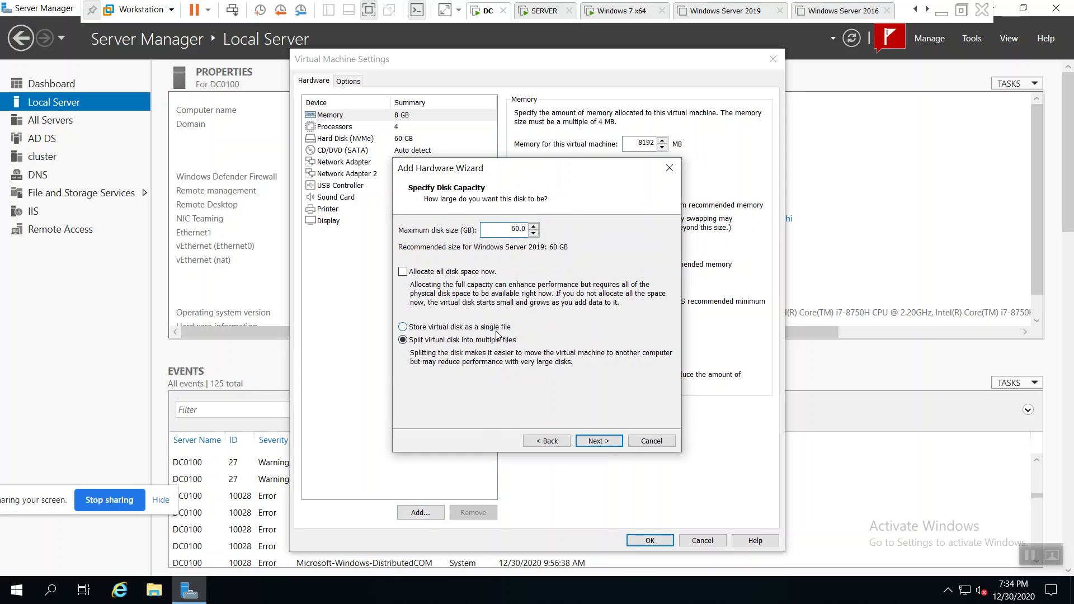
{"action": "left_click", "coordinate": [604, 443]}
{"action": "left_click", "coordinate": [604, 443]}
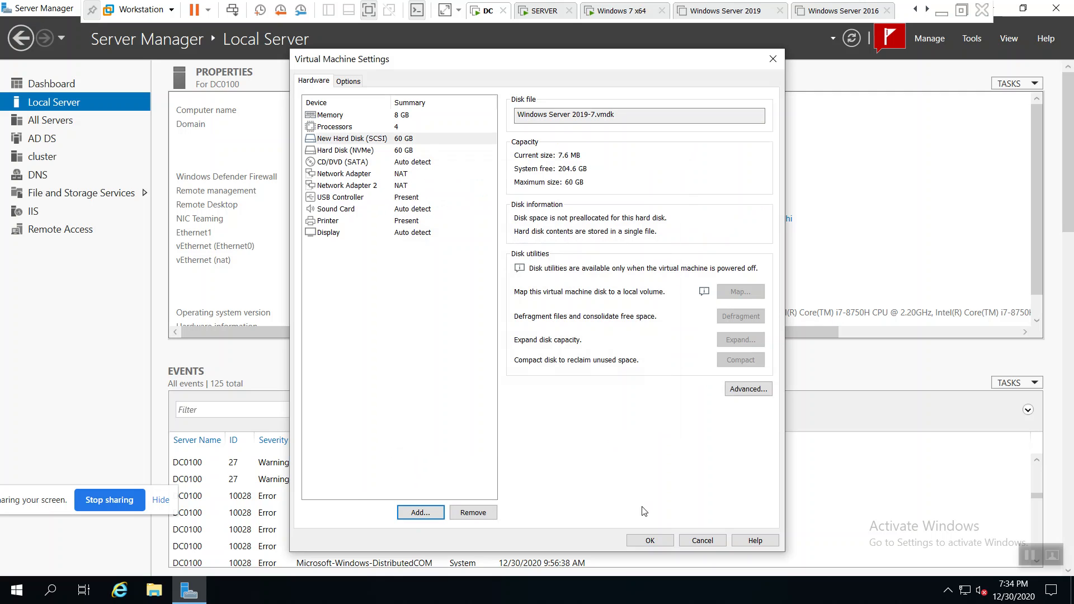
{"action": "left_click", "coordinate": [648, 539]}
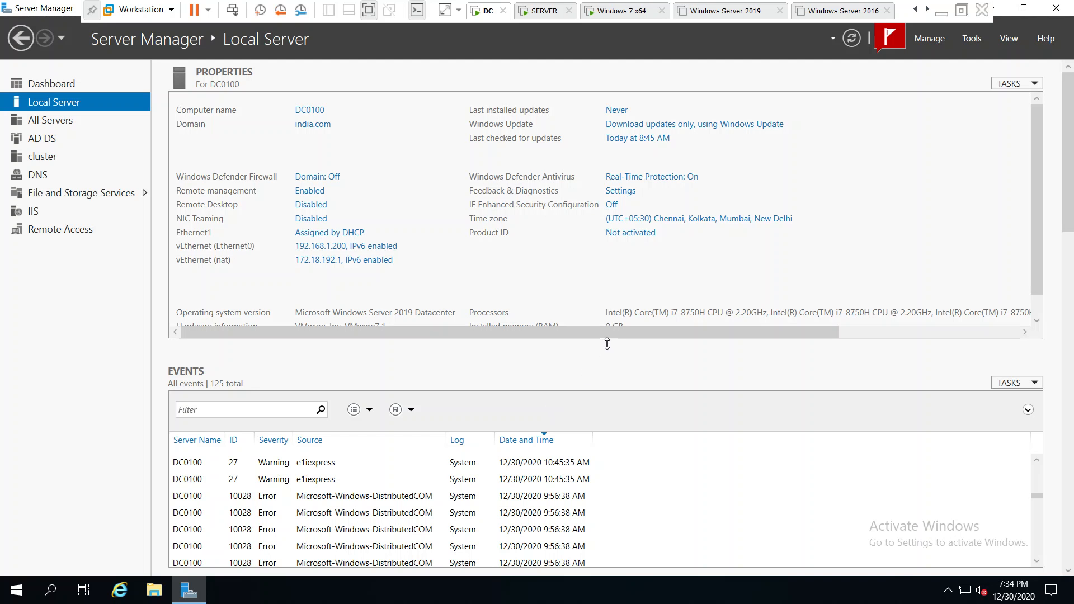
Minimize Server Manager and open File Explorer on This PC
{"action": "left_click", "coordinate": [1023, 8]}
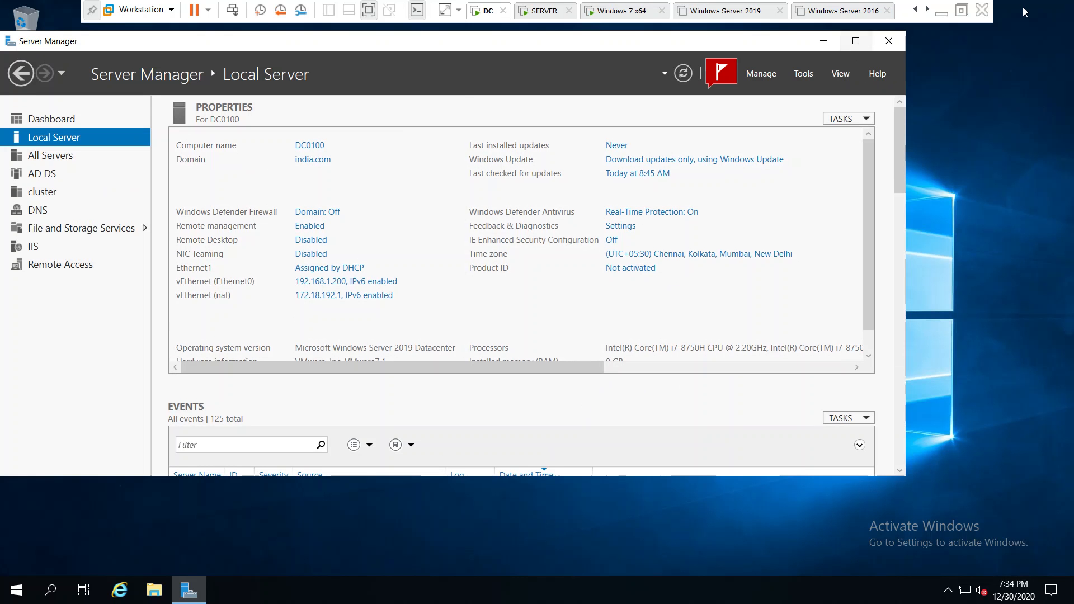
{"action": "left_click", "coordinate": [823, 41]}
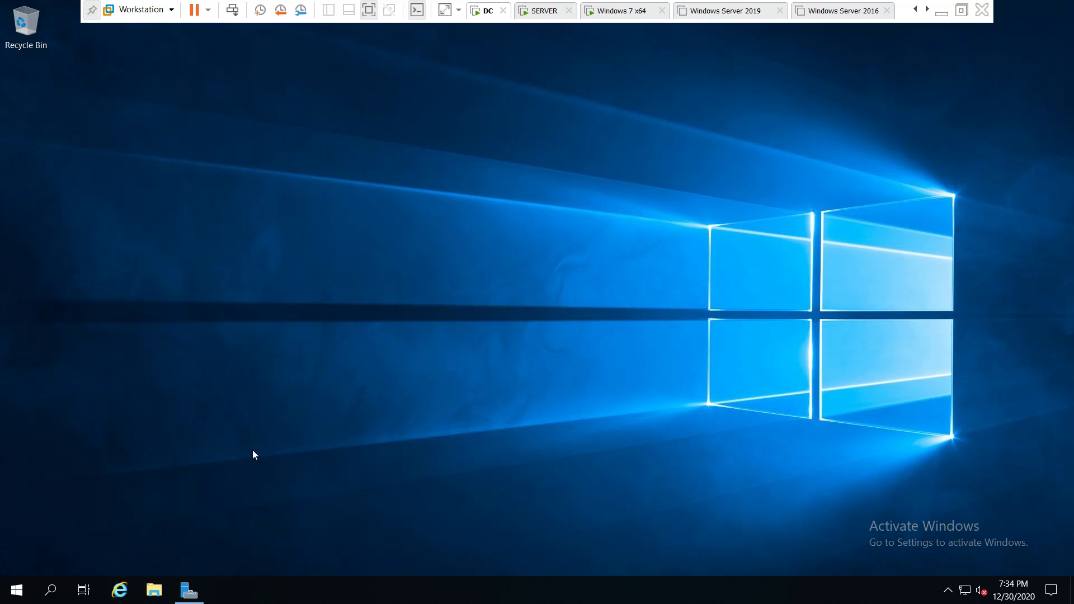
{"action": "key", "text": "super+e"}
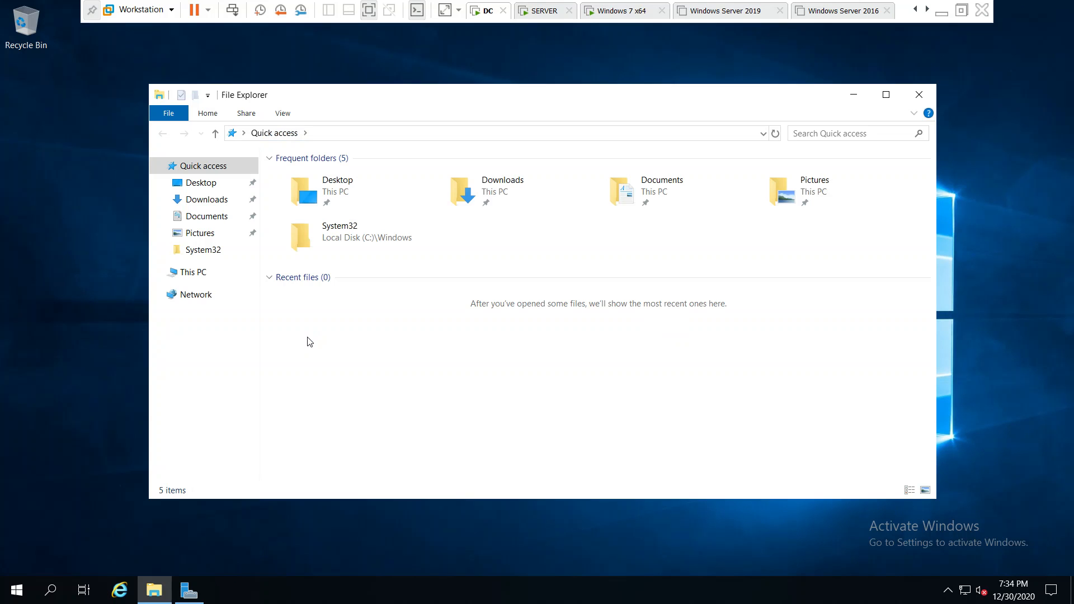
{"action": "left_click", "coordinate": [208, 272]}
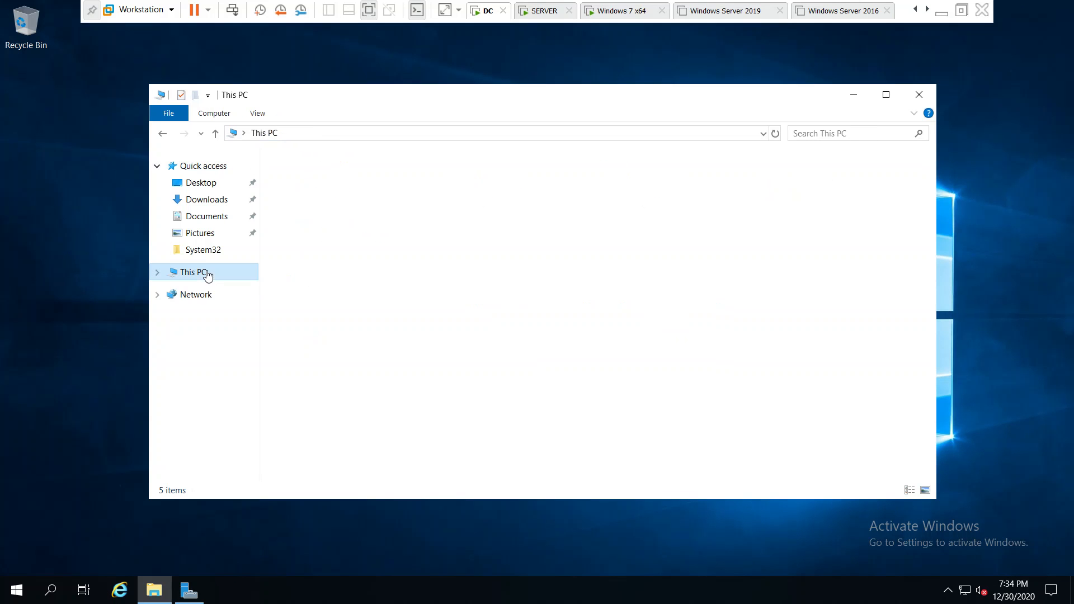
Launch Disk Management maximized, enlarge the disk pane, and scroll down to the offline Disk 9
{"action": "right_click", "coordinate": [21, 592]}
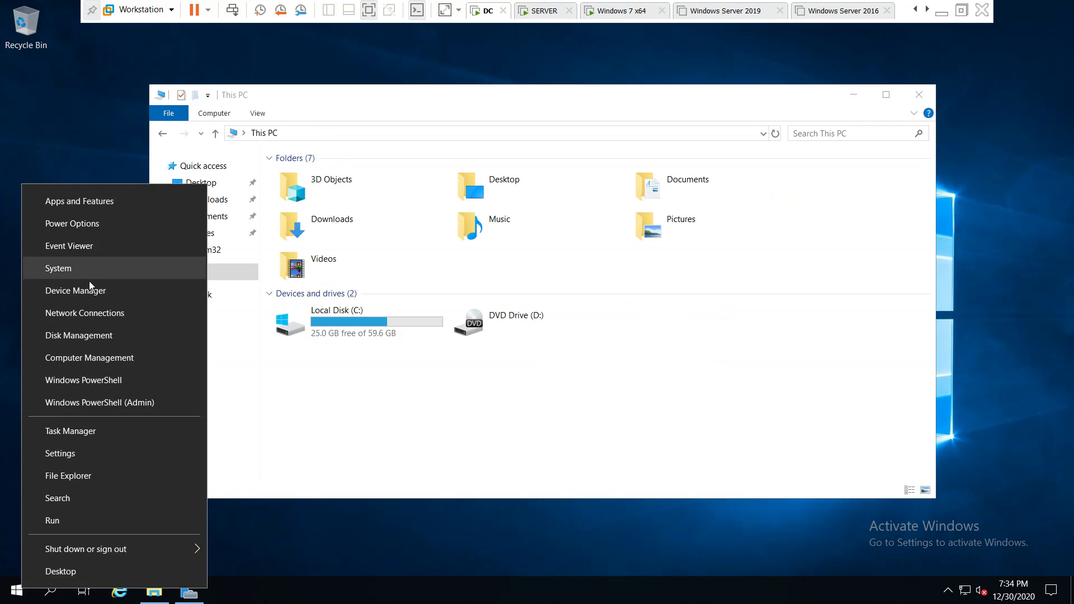
{"action": "left_click", "coordinate": [78, 336]}
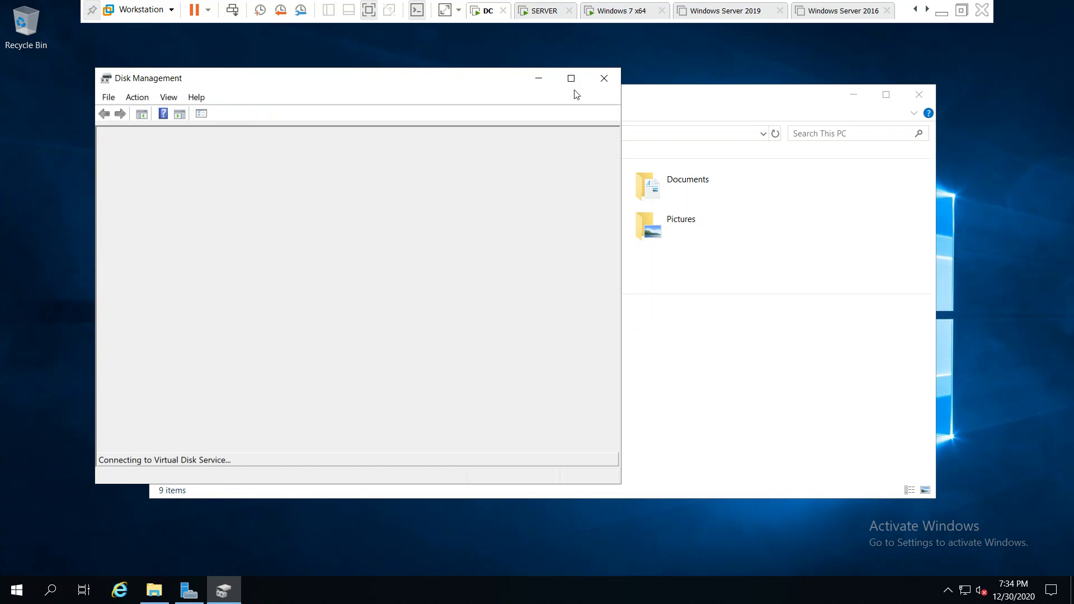
{"action": "left_click", "coordinate": [571, 79]}
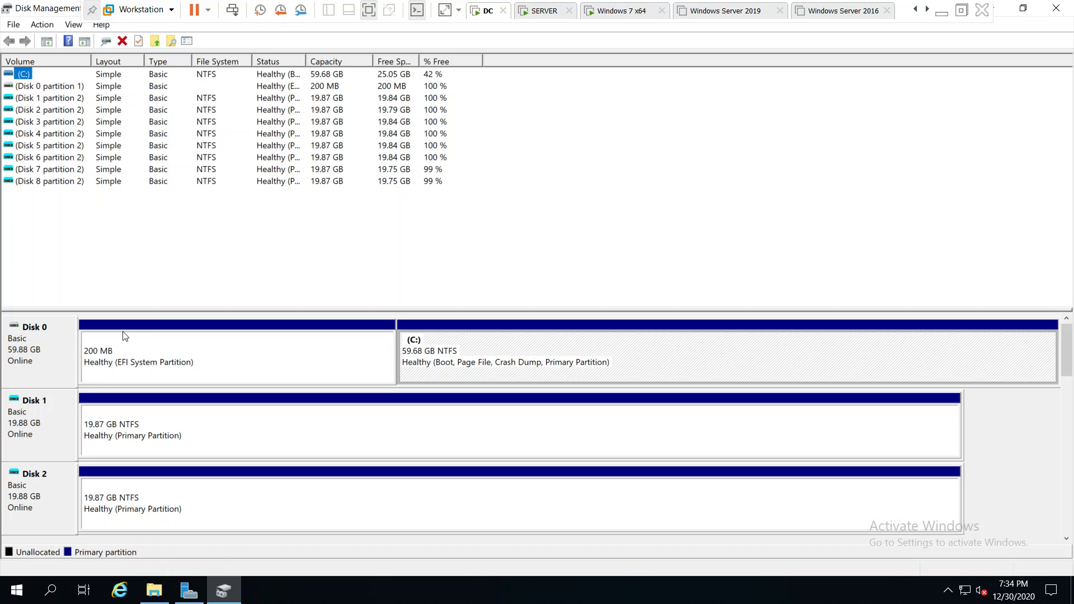
{"action": "left_click_drag", "start_coordinate": [156, 307], "coordinate": [180, 190]}
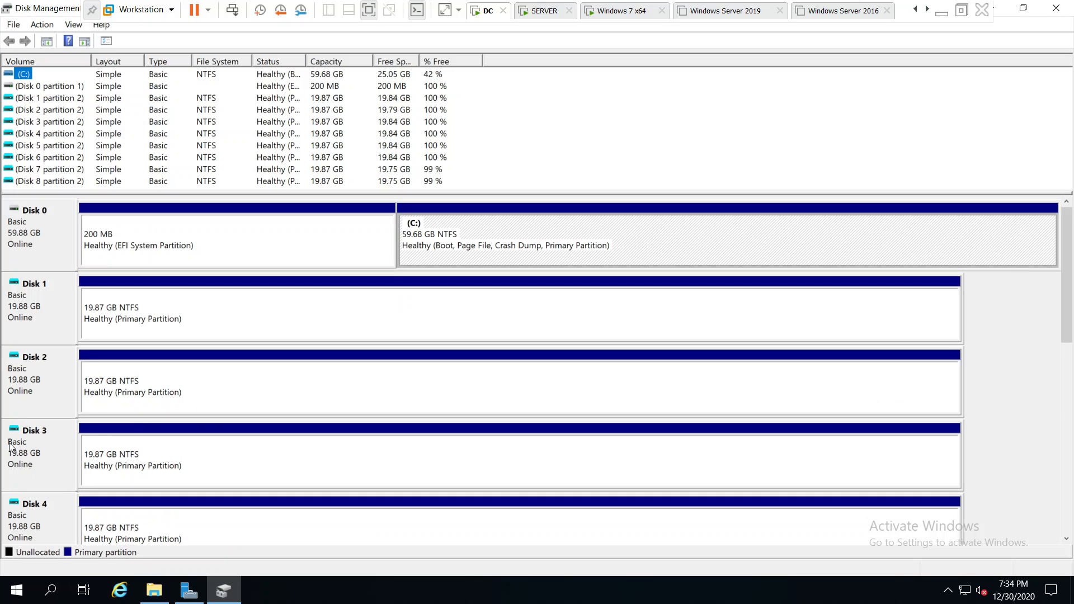
{"action": "left_click_drag", "start_coordinate": [1071, 257], "coordinate": [1073, 410]}
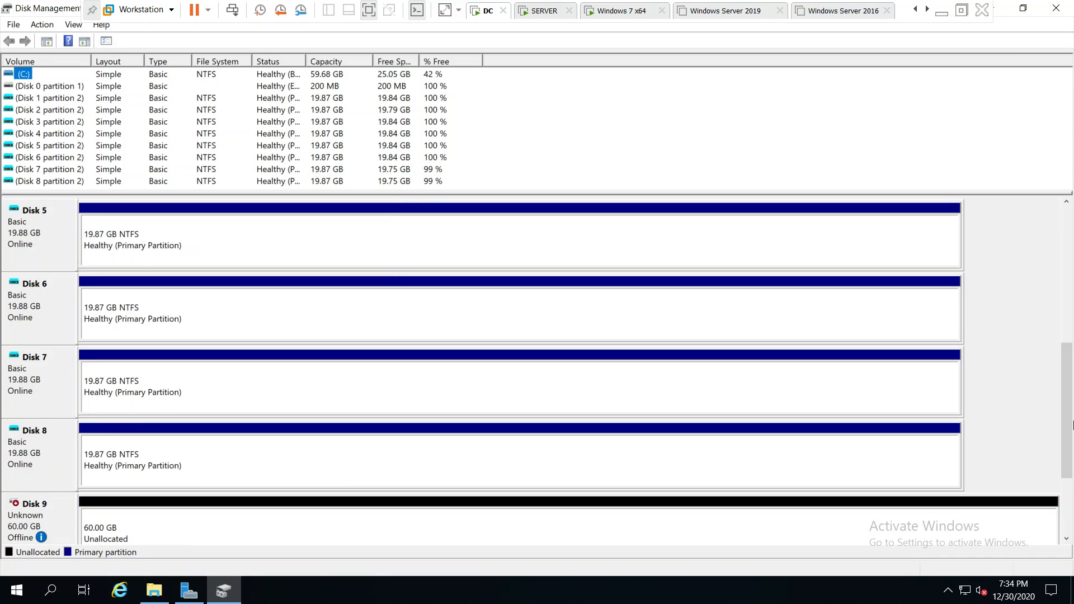
{"action": "left_click_drag", "start_coordinate": [1067, 453], "coordinate": [1071, 524]}
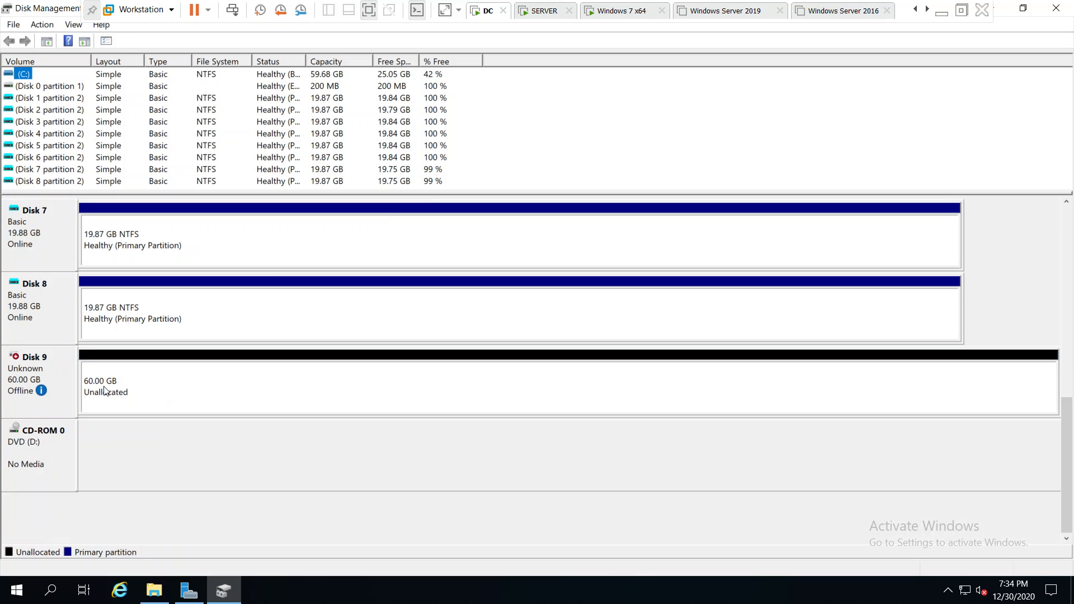
Bring Disk 9 online and initialize it
{"action": "right_click", "coordinate": [55, 374]}
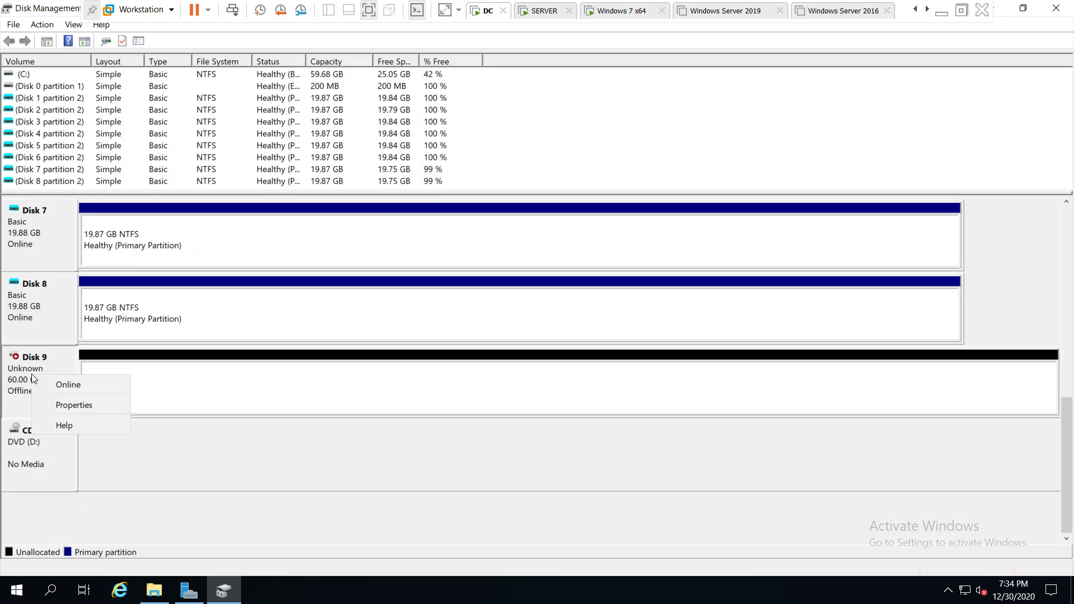
{"action": "left_click", "coordinate": [59, 384]}
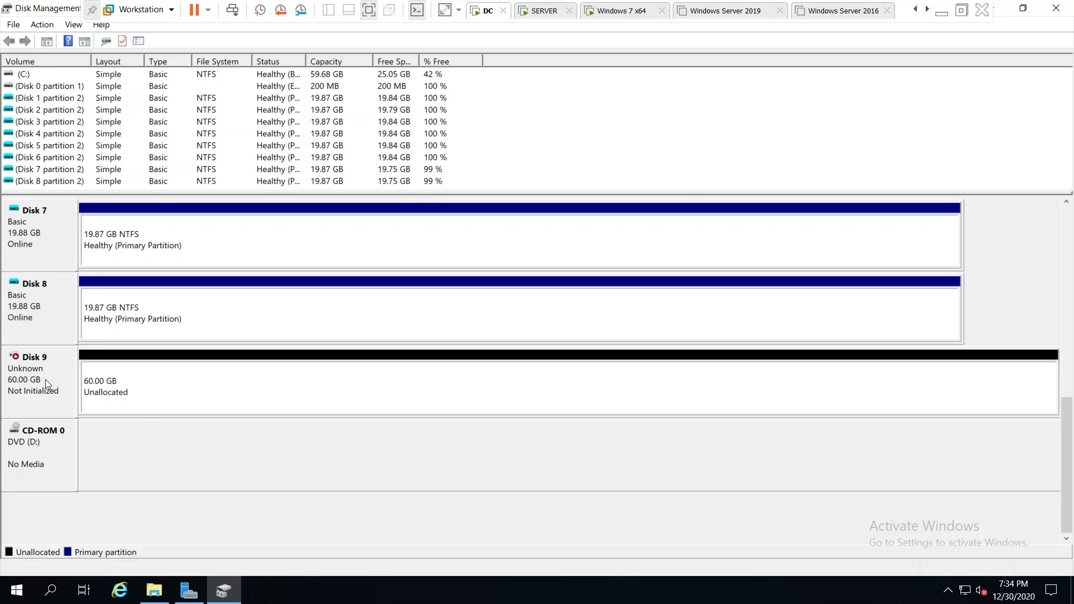
{"action": "right_click", "coordinate": [49, 380]}
{"action": "left_click", "coordinate": [68, 386]}
{"action": "left_click", "coordinate": [584, 377]}
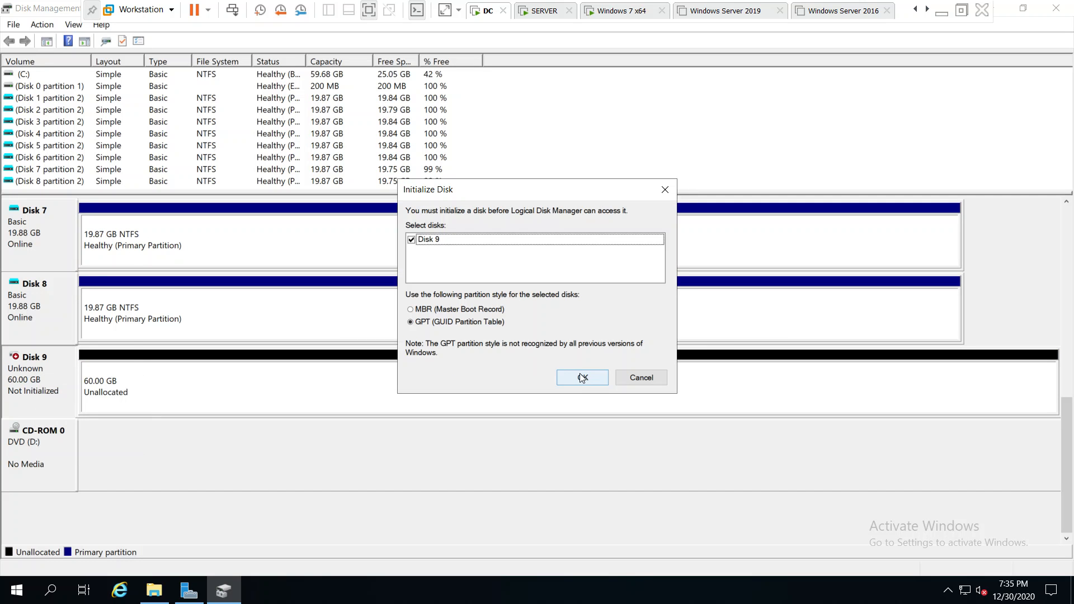
Create a full-size simple volume as drive E: labelled WSUS, then close Disk Management and open E:
{"action": "left_click", "coordinate": [162, 395]}
{"action": "right_click", "coordinate": [156, 393]}
{"action": "left_click", "coordinate": [217, 398]}
{"action": "left_click", "coordinate": [273, 329]}
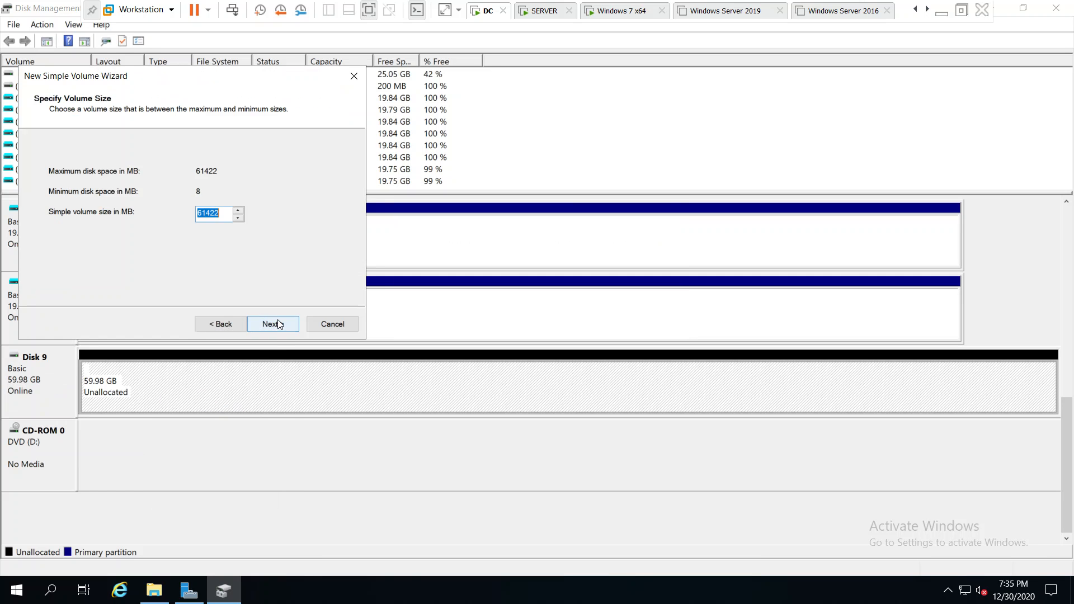
{"action": "left_click", "coordinate": [277, 321]}
{"action": "left_click", "coordinate": [278, 323]}
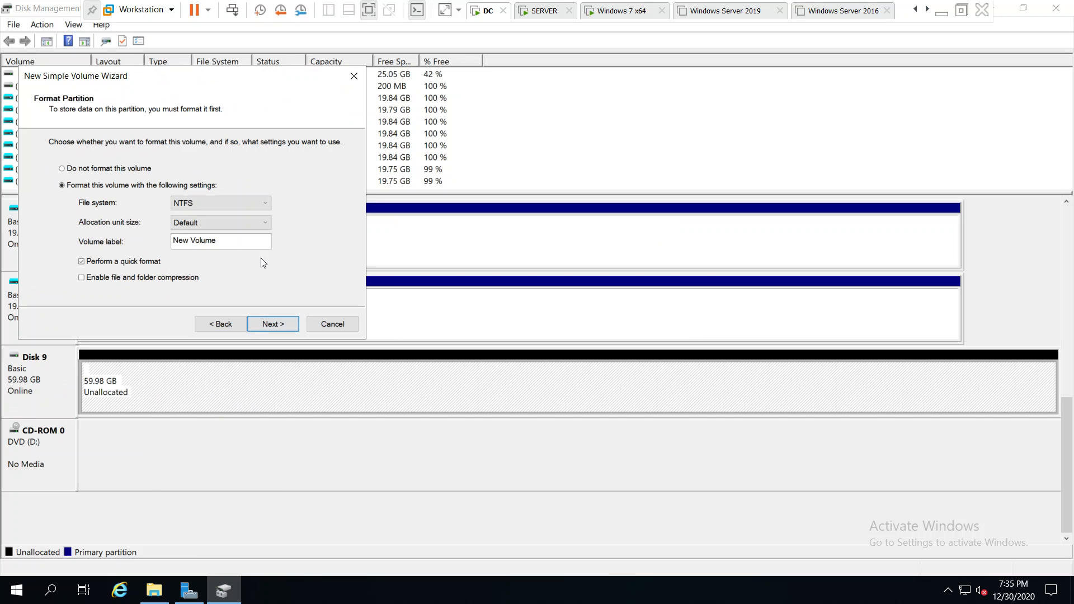
{"action": "type", "text": "WSUS"}
{"action": "key", "text": "Return"}
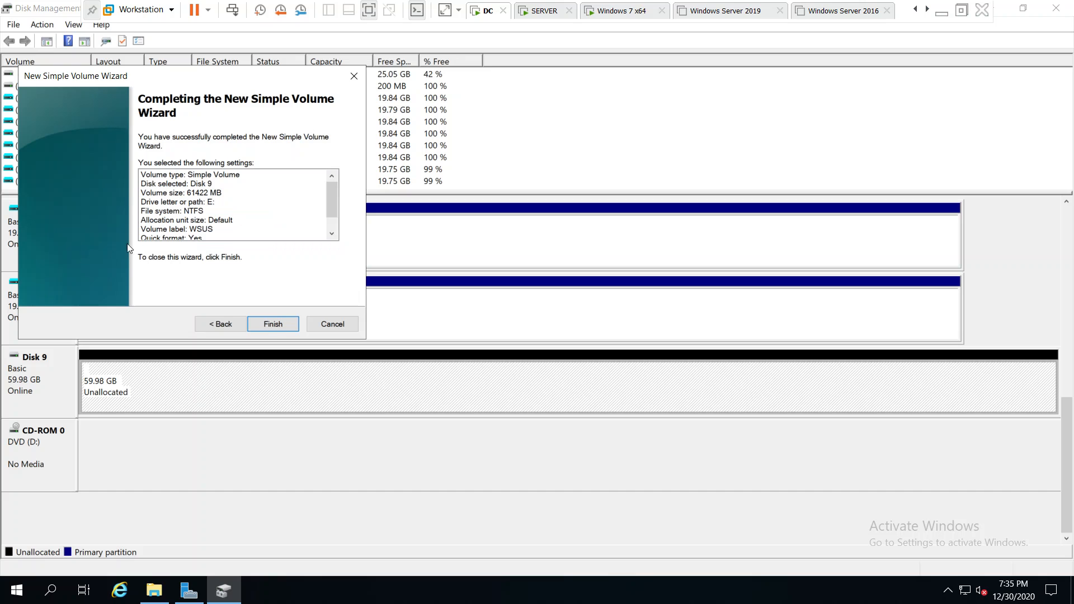
{"action": "left_click", "coordinate": [269, 325]}
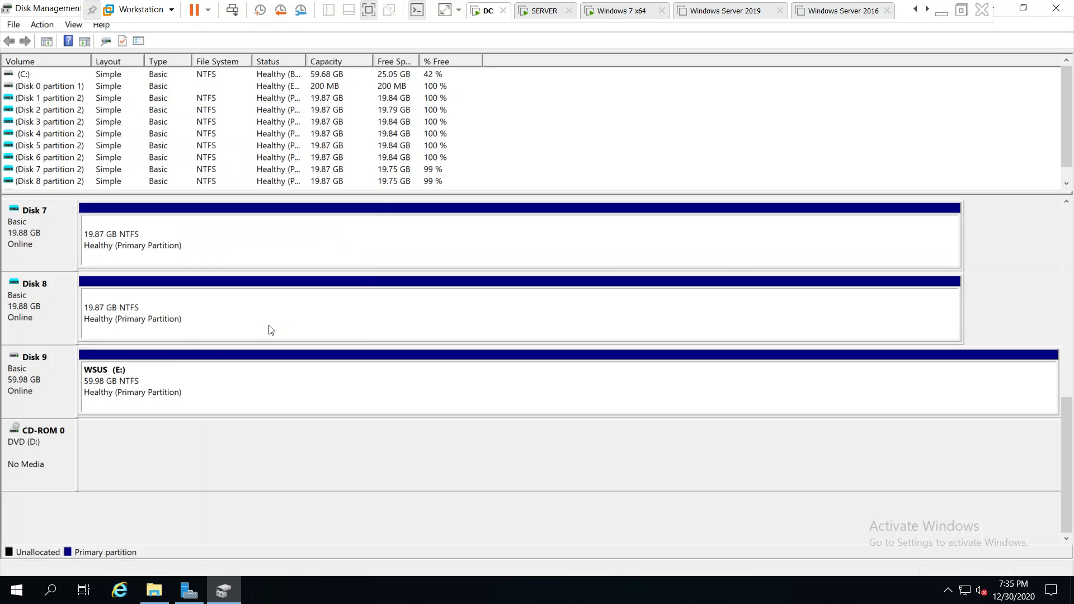
{"action": "left_click", "coordinate": [1056, 7]}
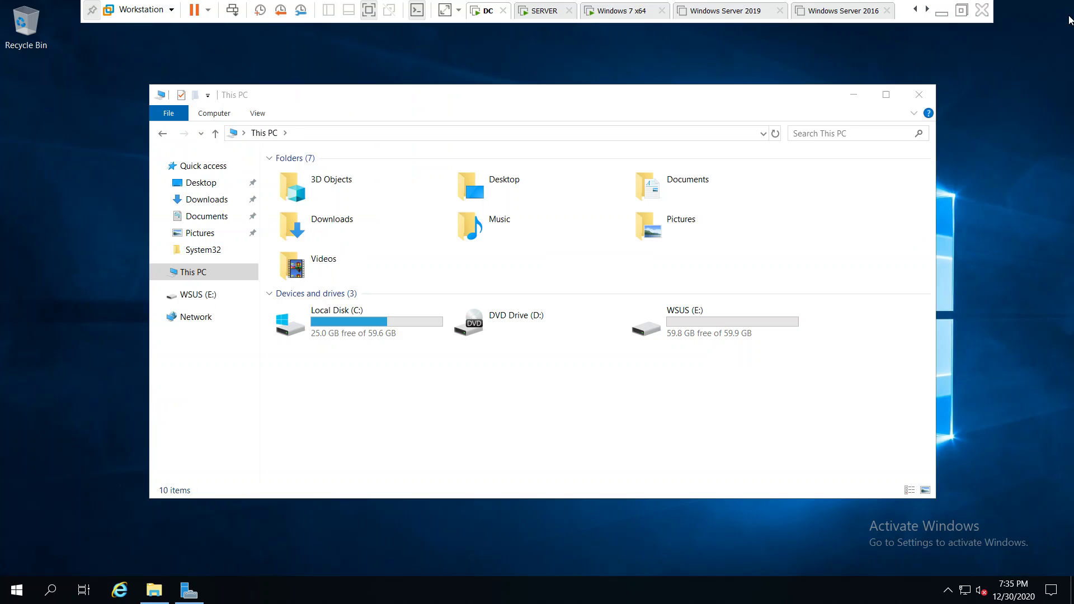
{"action": "double_click", "coordinate": [672, 331]}
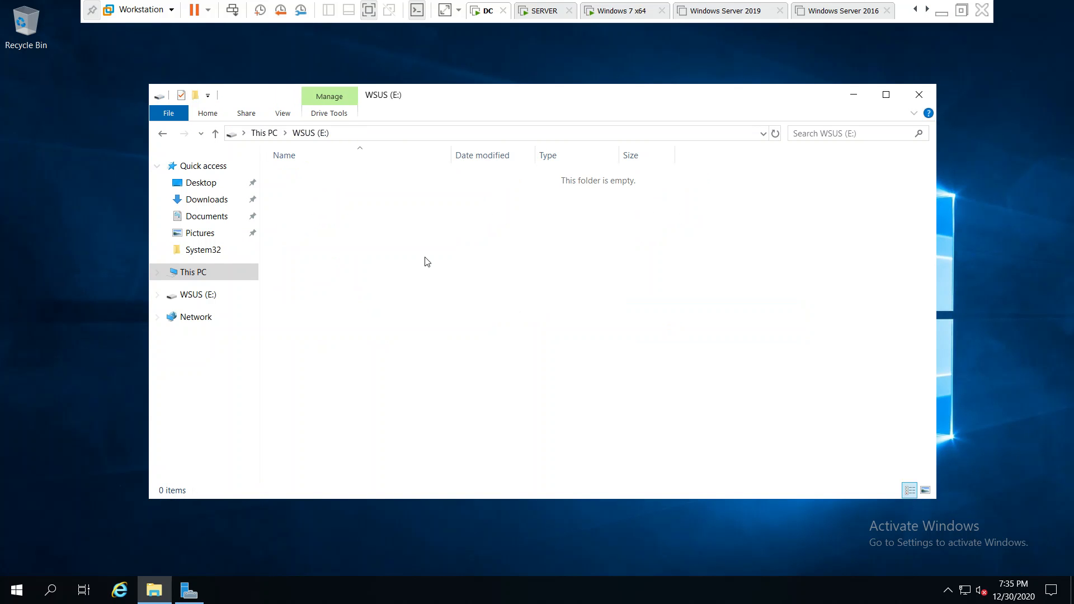
Open WSUS (E:) from This PC, add a new folder named WSUS, and close Explorer
{"action": "left_click", "coordinate": [164, 135]}
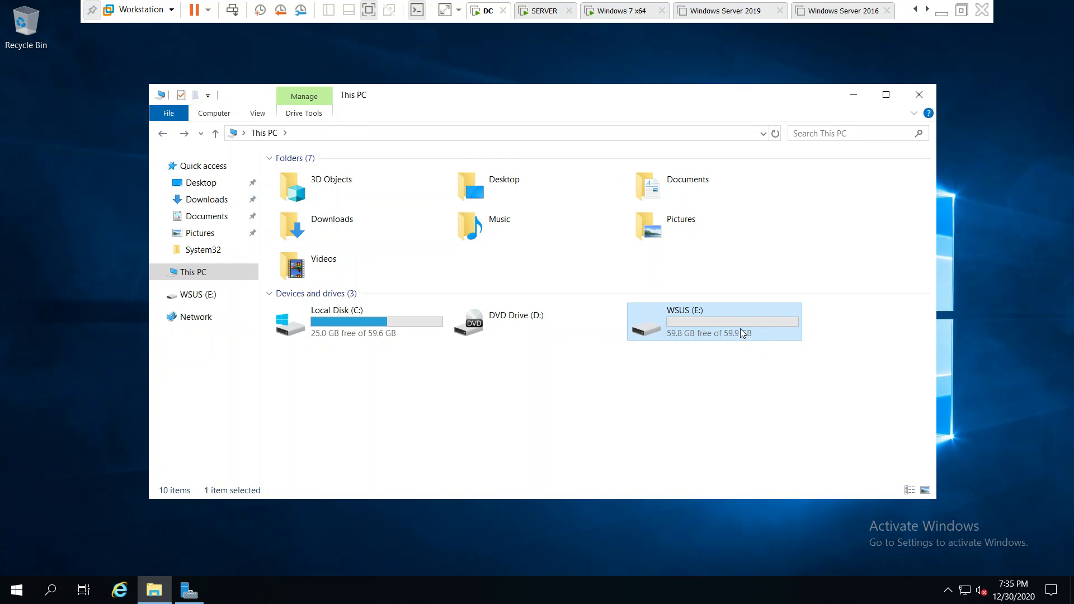
{"action": "double_click", "coordinate": [742, 334]}
{"action": "right_click", "coordinate": [527, 325]}
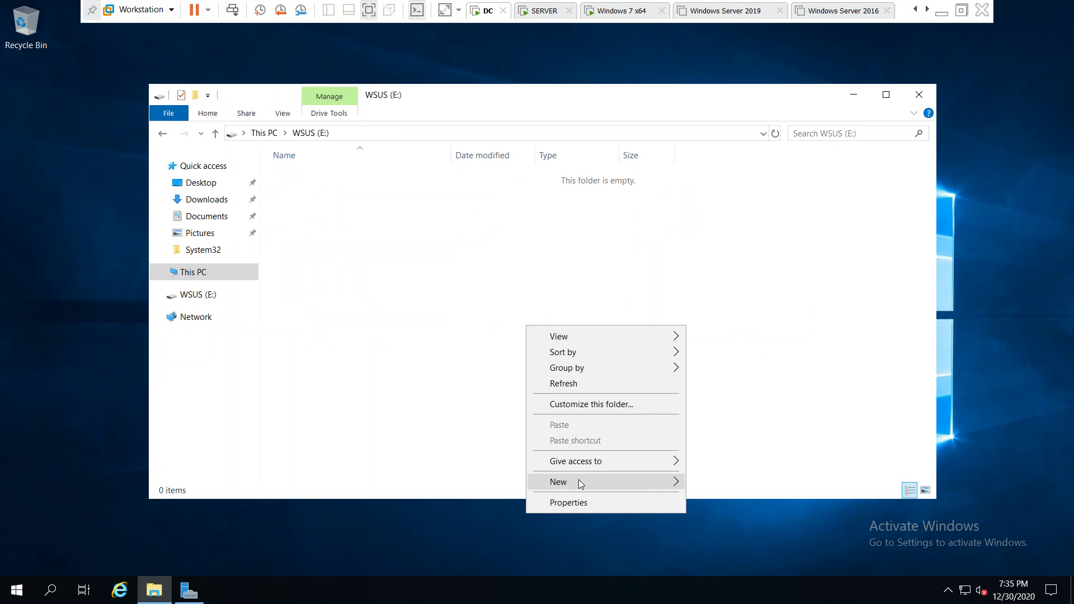
{"action": "mouse_move", "coordinate": [576, 482]}
{"action": "left_click", "coordinate": [727, 476]}
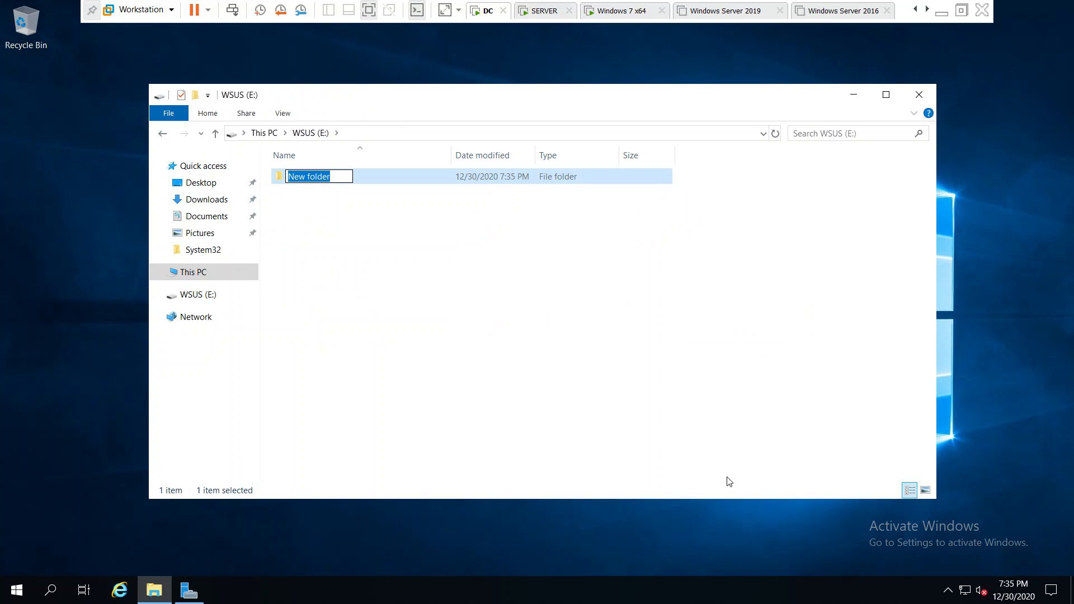
{"action": "type", "text": "WSUS"}
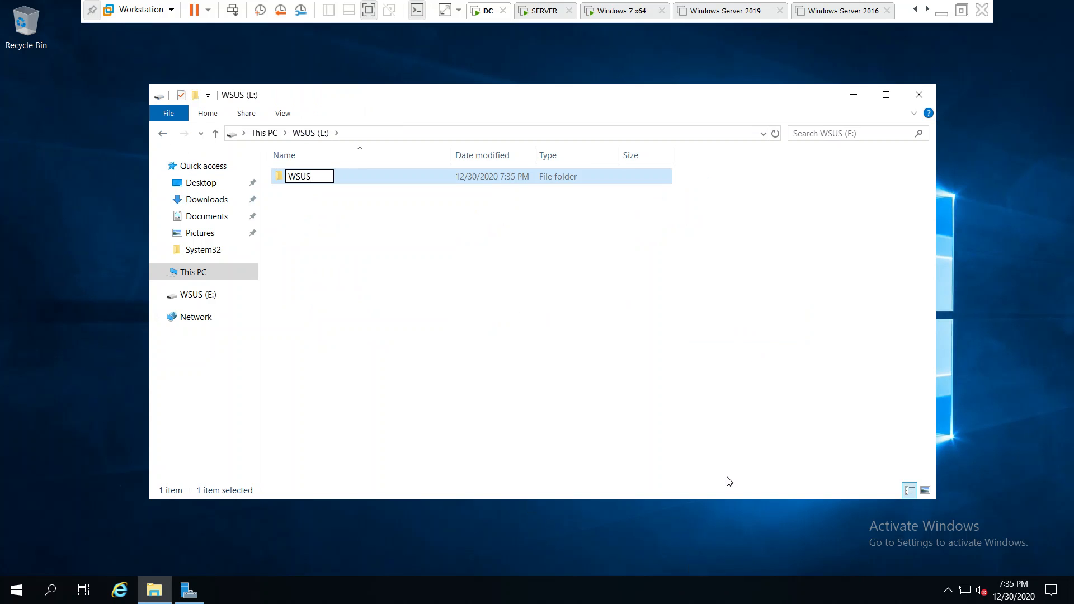
{"action": "key", "text": "Return"}
{"action": "left_click", "coordinate": [692, 483]}
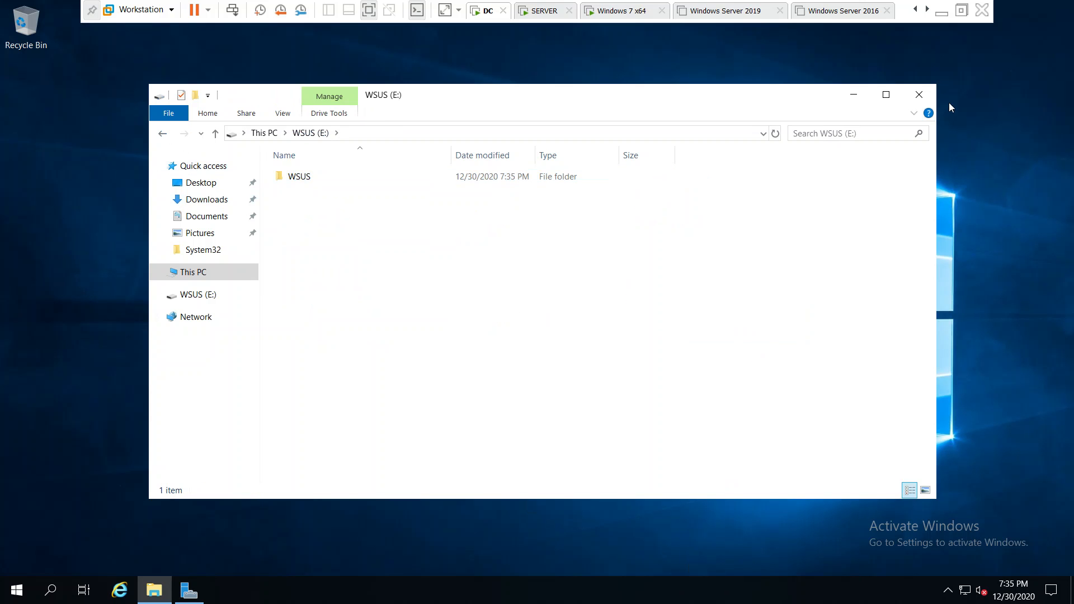
{"action": "left_click", "coordinate": [930, 95]}
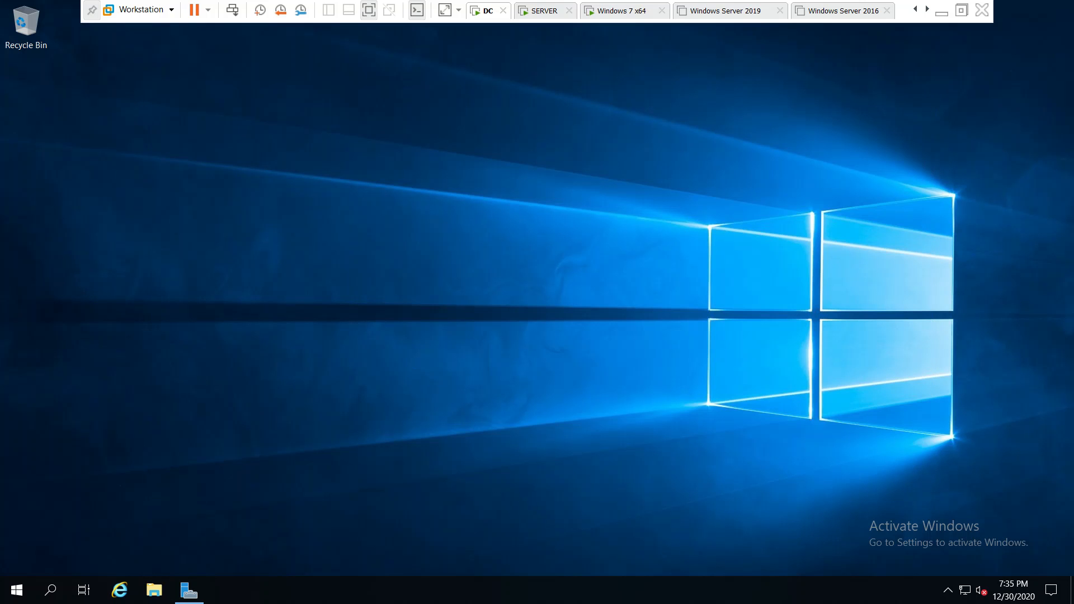
Refresh the Dashboard and start a role-based Add Roles and Features install targeting DC0100.india.com
{"action": "left_click", "coordinate": [189, 590]}
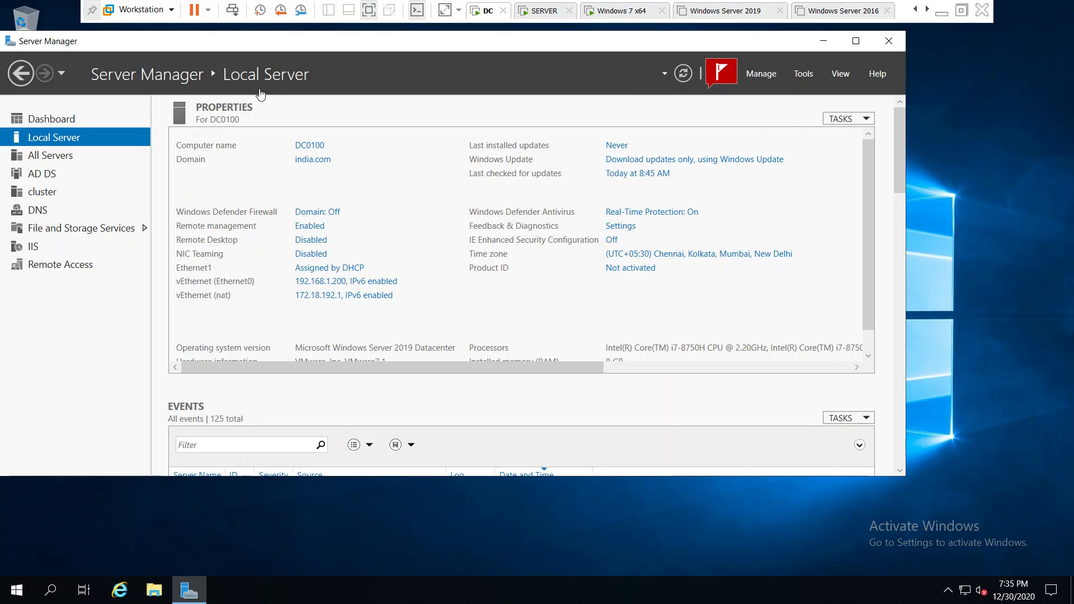
{"action": "left_click", "coordinate": [65, 121]}
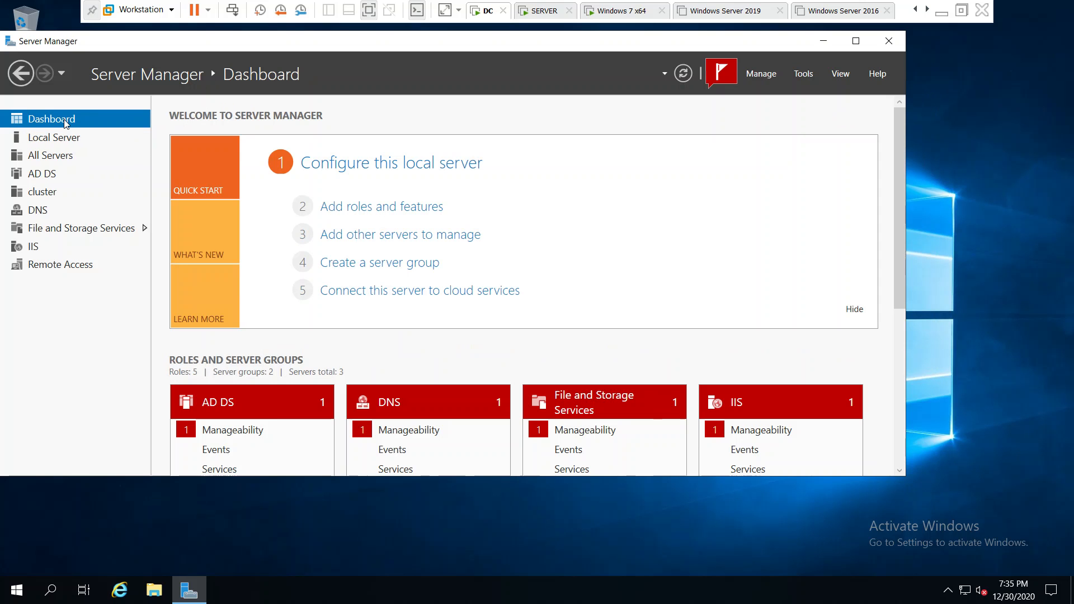
{"action": "left_click", "coordinate": [688, 76]}
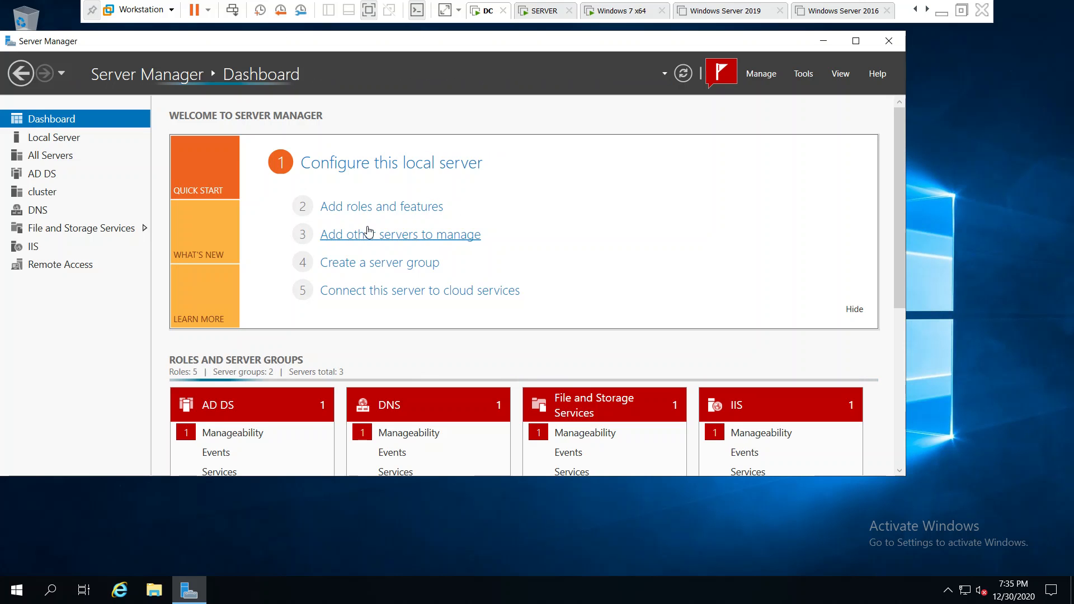
{"action": "left_click", "coordinate": [392, 213]}
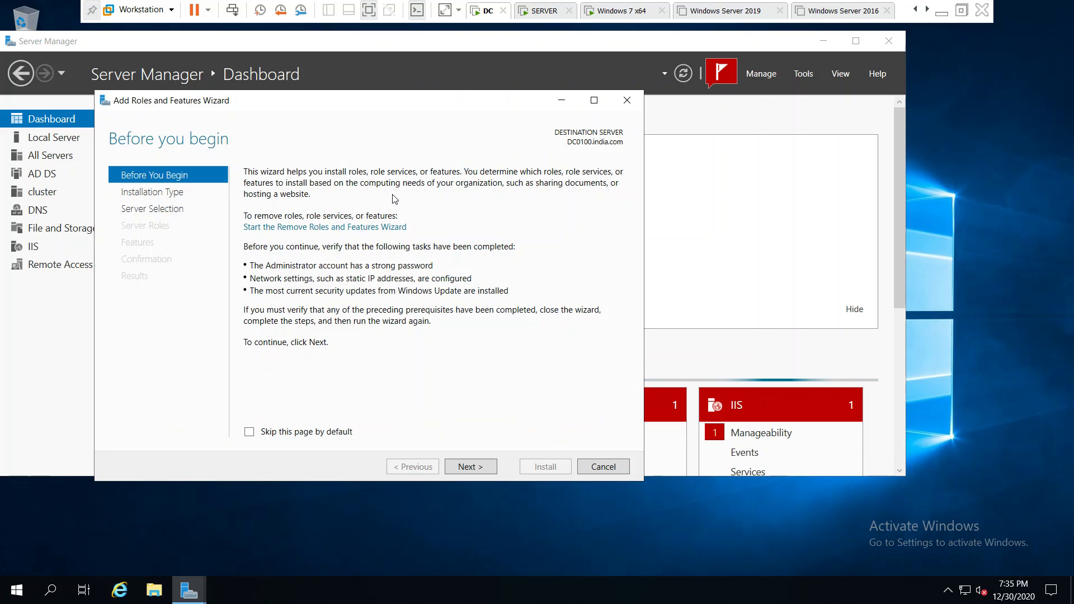
{"action": "left_click", "coordinate": [484, 472]}
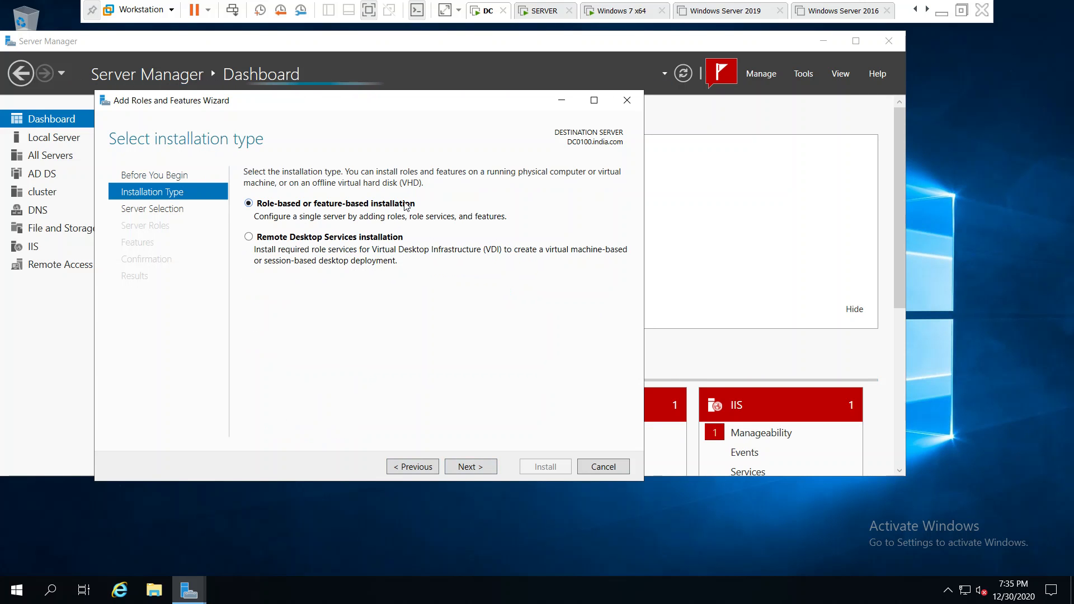
{"action": "key", "text": "Return"}
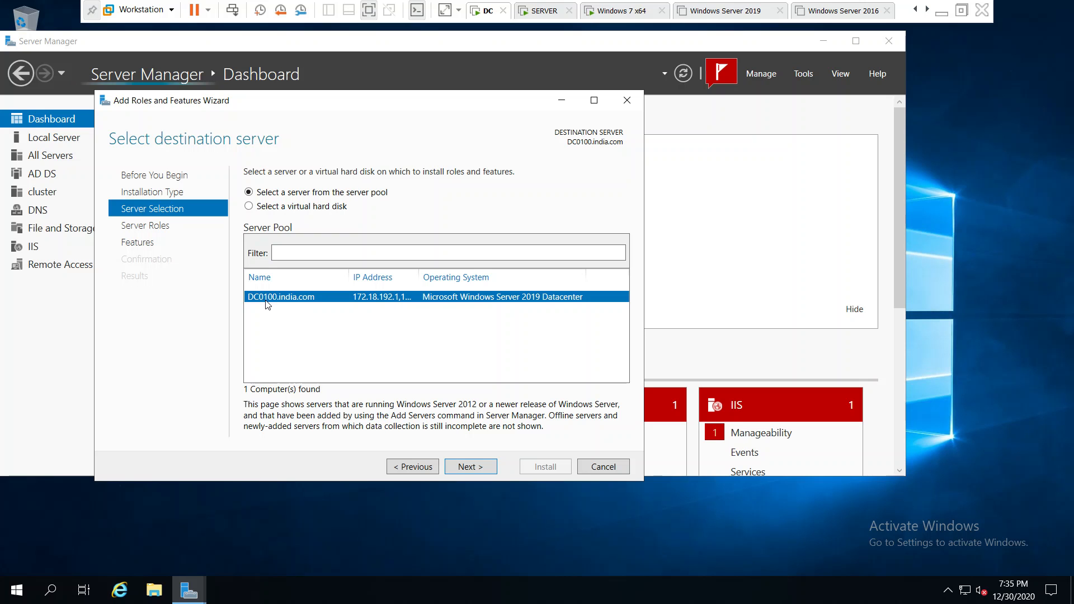
{"action": "left_click", "coordinate": [471, 465]}
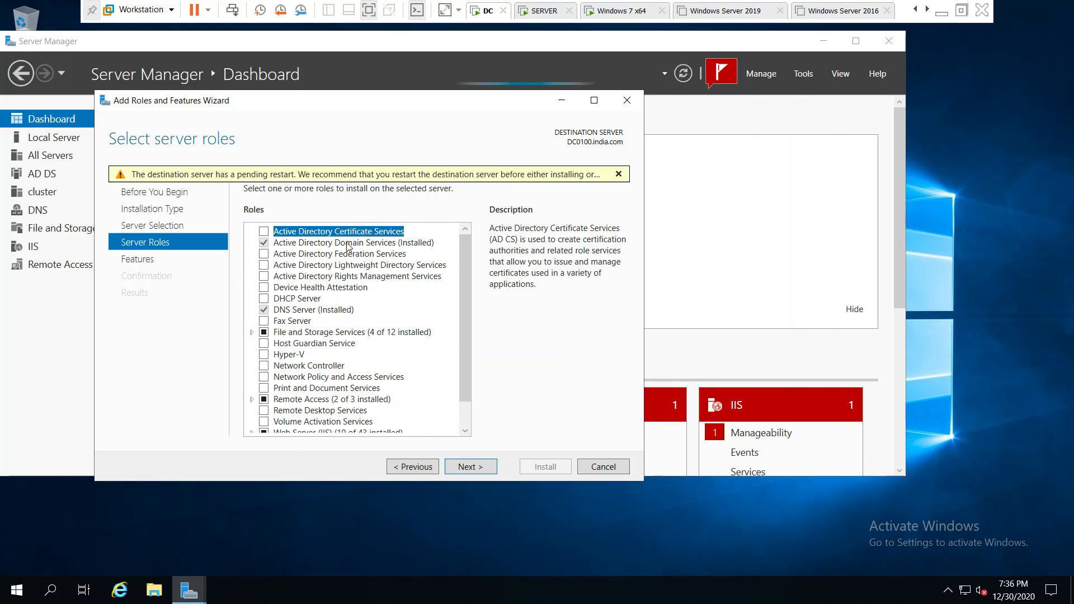
{"action": "scroll", "coordinate": [471, 266], "scroll_direction": "down", "scroll_amount": 1}
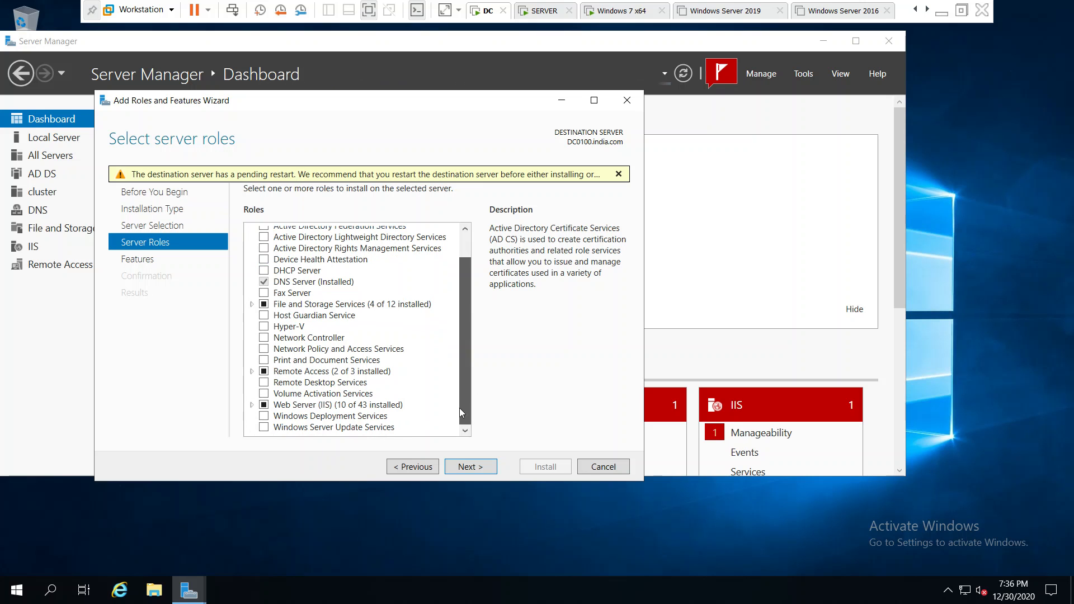
Tick Windows Server Update Services, accept its required features, and advance through Features and WSUS pages
{"action": "left_click", "coordinate": [286, 428]}
{"action": "left_click", "coordinate": [263, 427]}
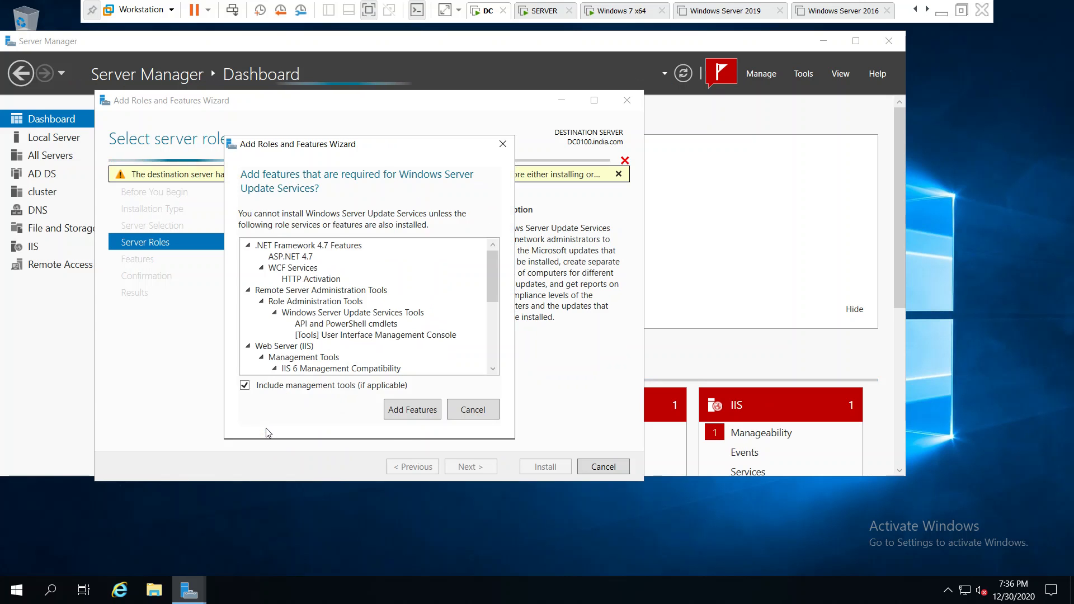
{"action": "left_click", "coordinate": [427, 416]}
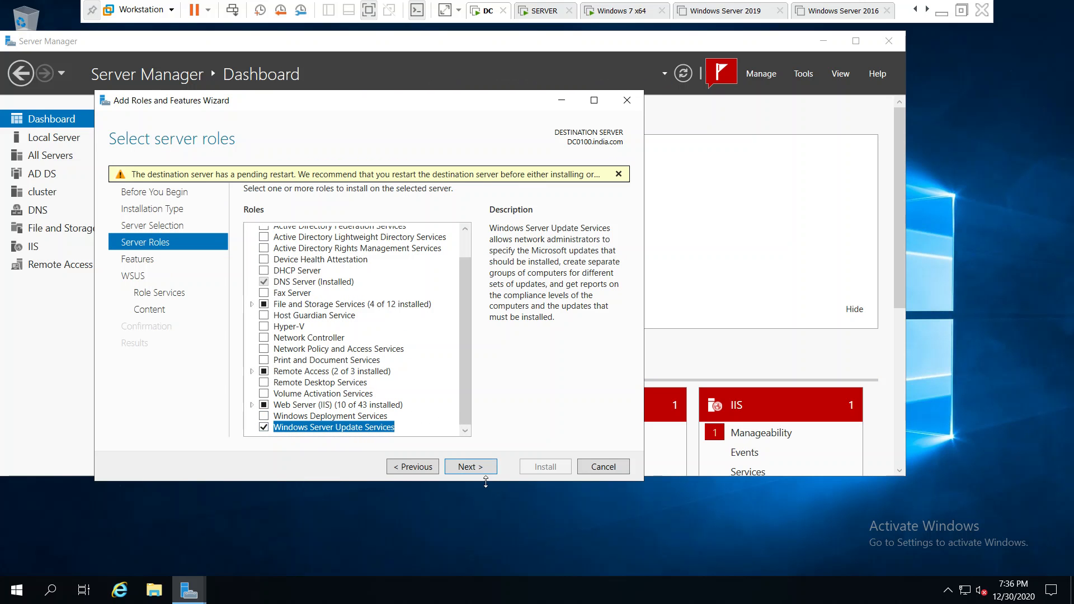
{"action": "left_click", "coordinate": [473, 469]}
{"action": "left_click", "coordinate": [474, 469]}
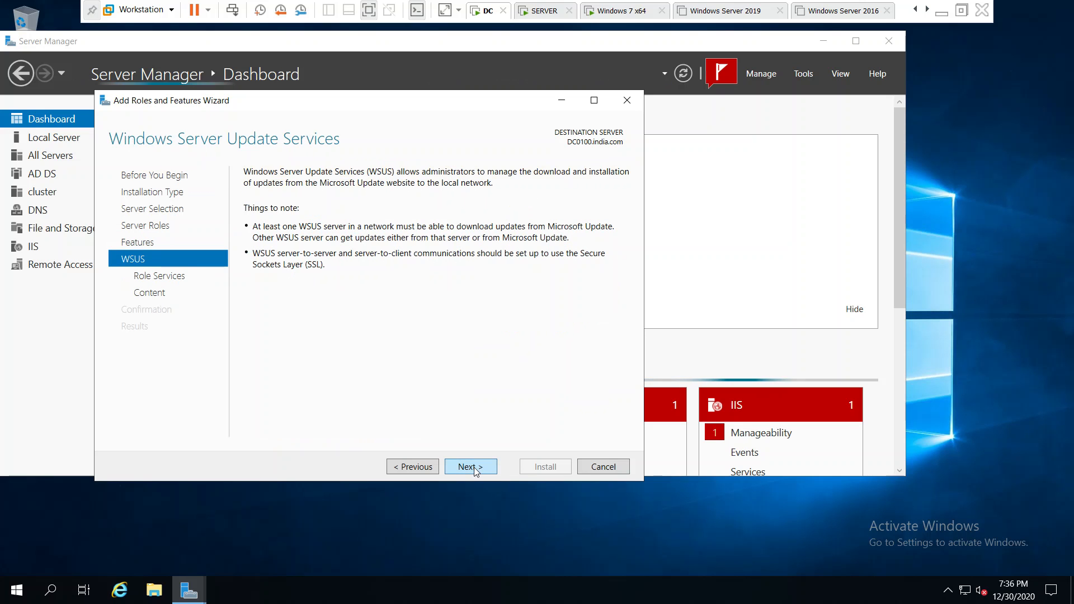
{"action": "left_click", "coordinate": [474, 468]}
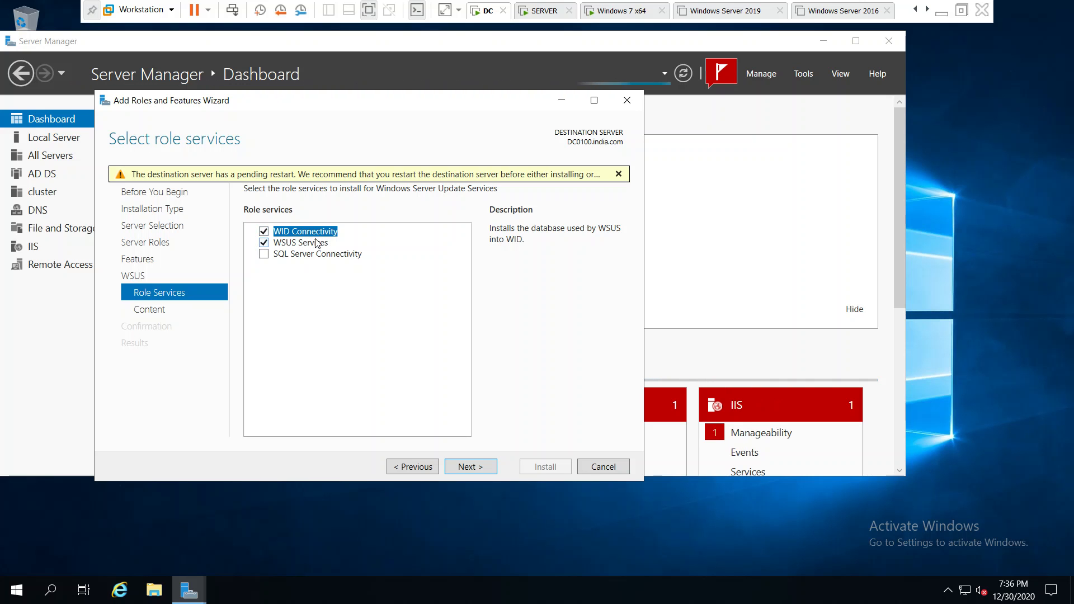
Review the WSUS role service descriptions and continue with only WID Connectivity and WSUS Services checked
{"action": "left_click", "coordinate": [314, 245]}
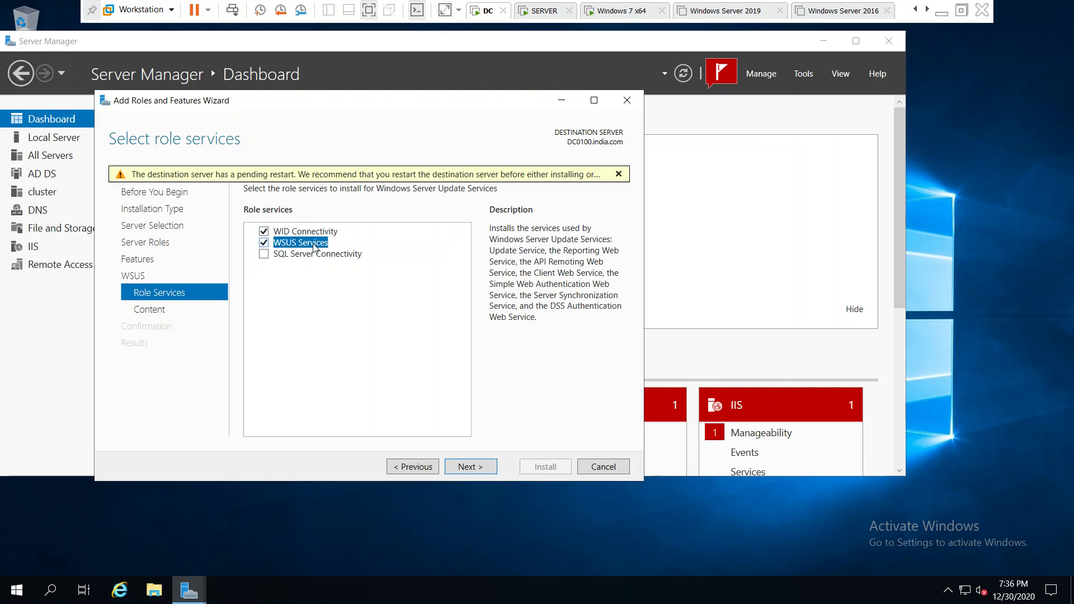
{"action": "left_click", "coordinate": [316, 259]}
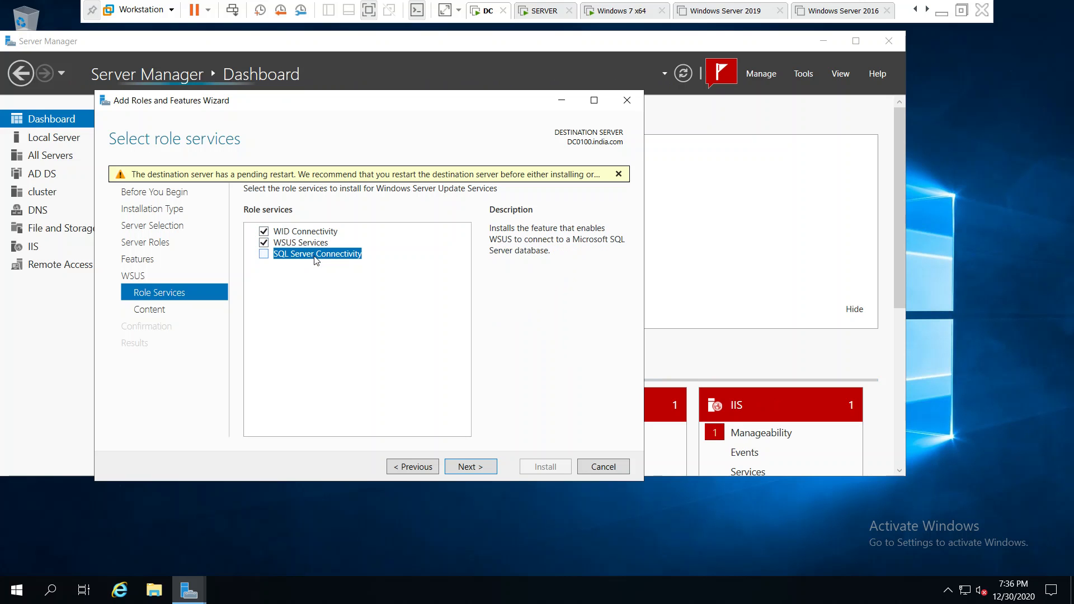
{"action": "left_click", "coordinate": [323, 239]}
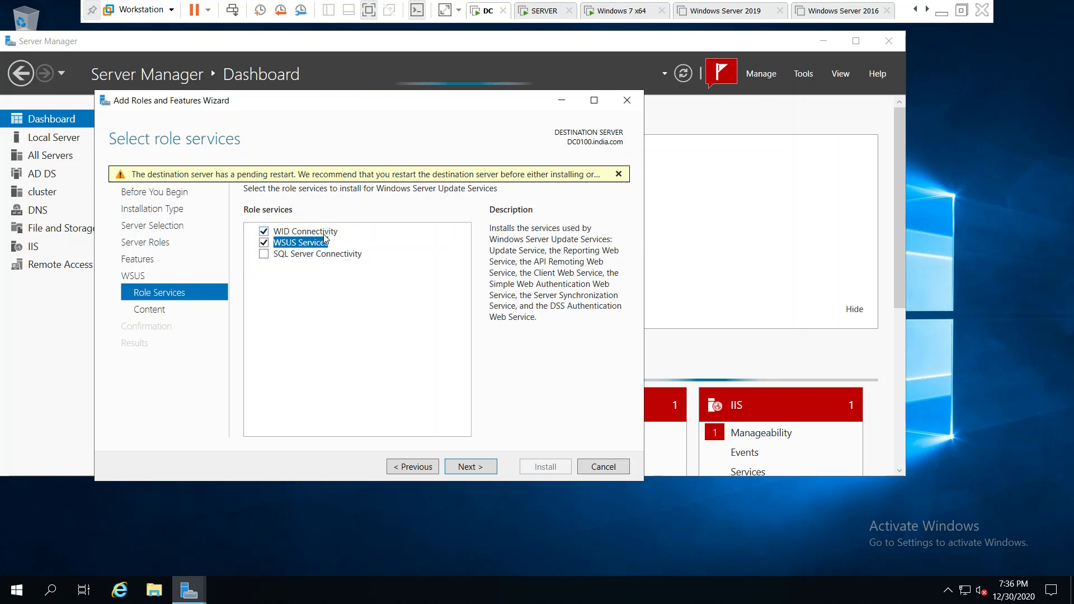
{"action": "left_click", "coordinate": [324, 235]}
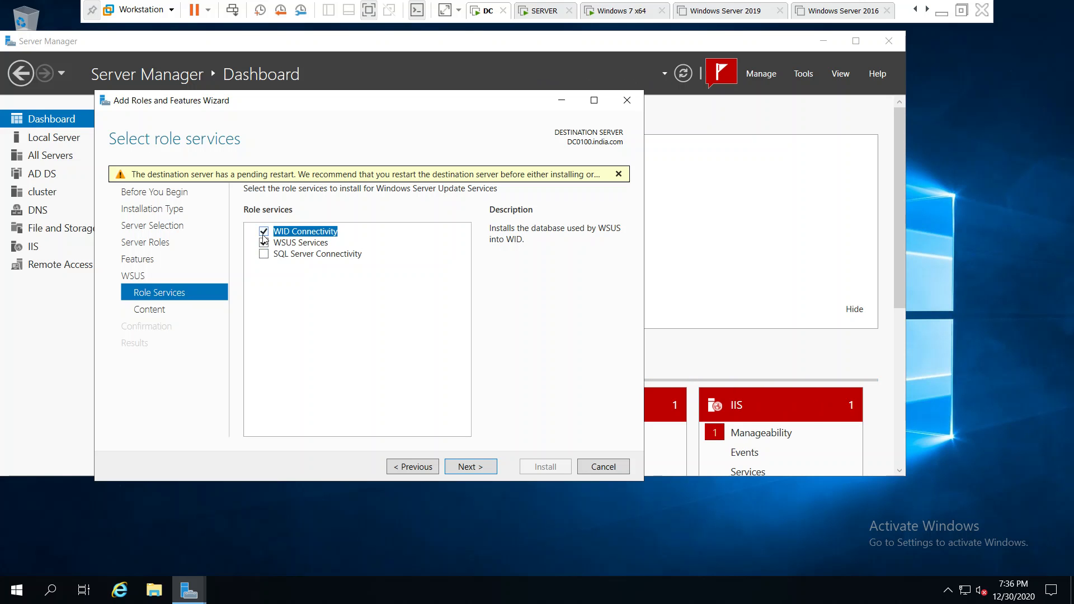
{"action": "left_click", "coordinate": [473, 466]}
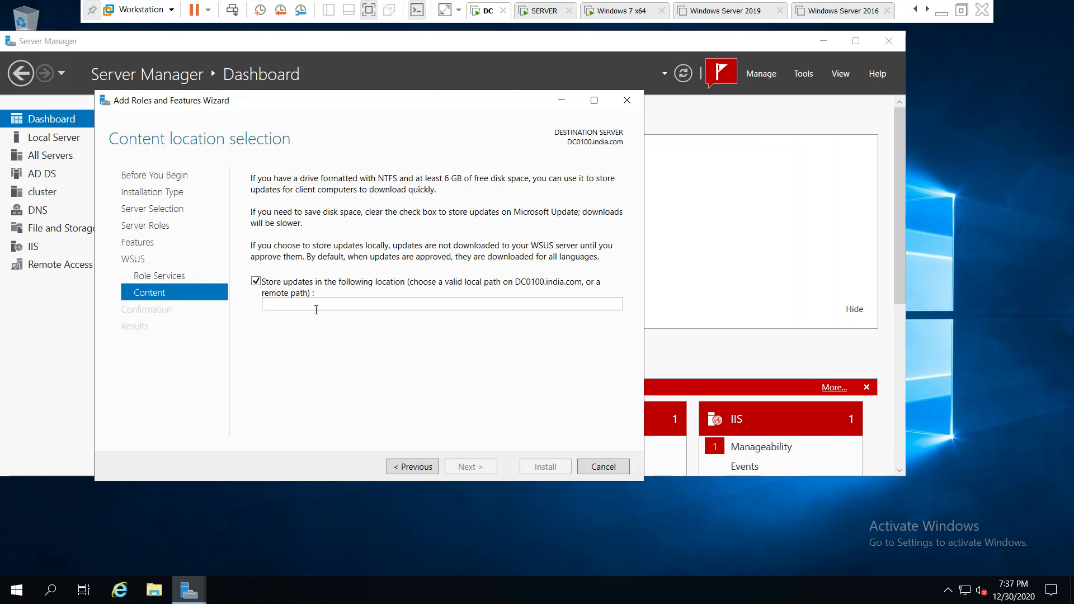
Enter E:\WSUS as the update content location, correcting the mistyped path
{"action": "left_click", "coordinate": [324, 306]}
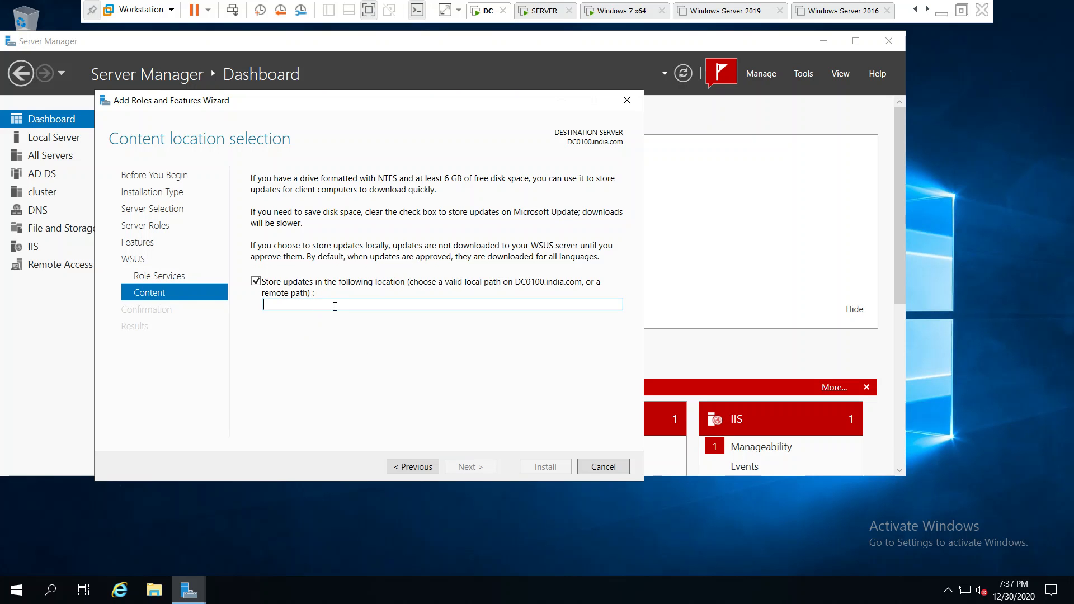
{"action": "type", "text": "E"}
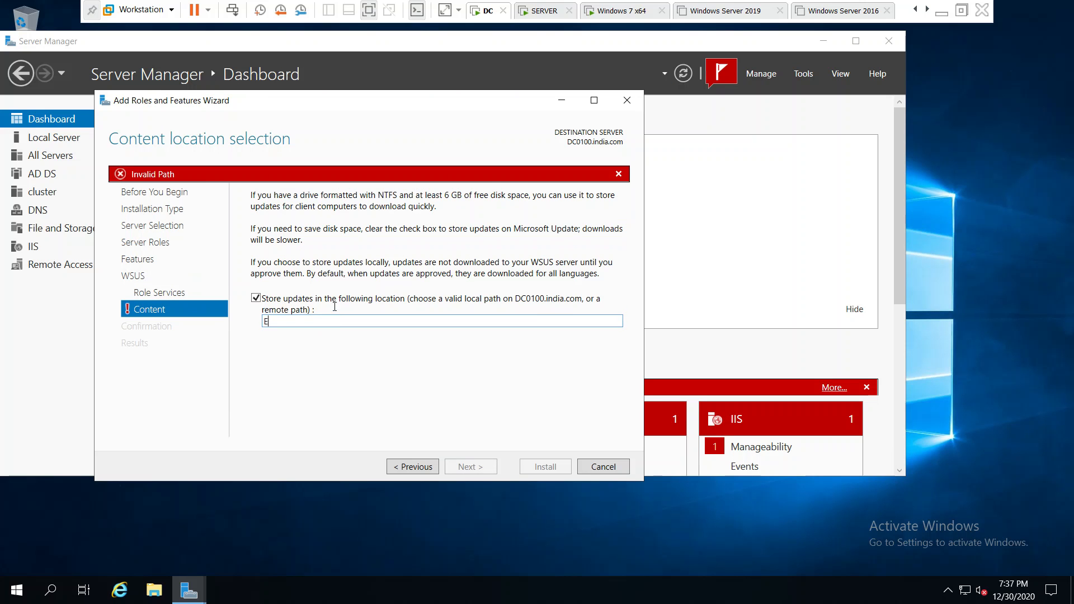
{"action": "type", "text": ":\\"}
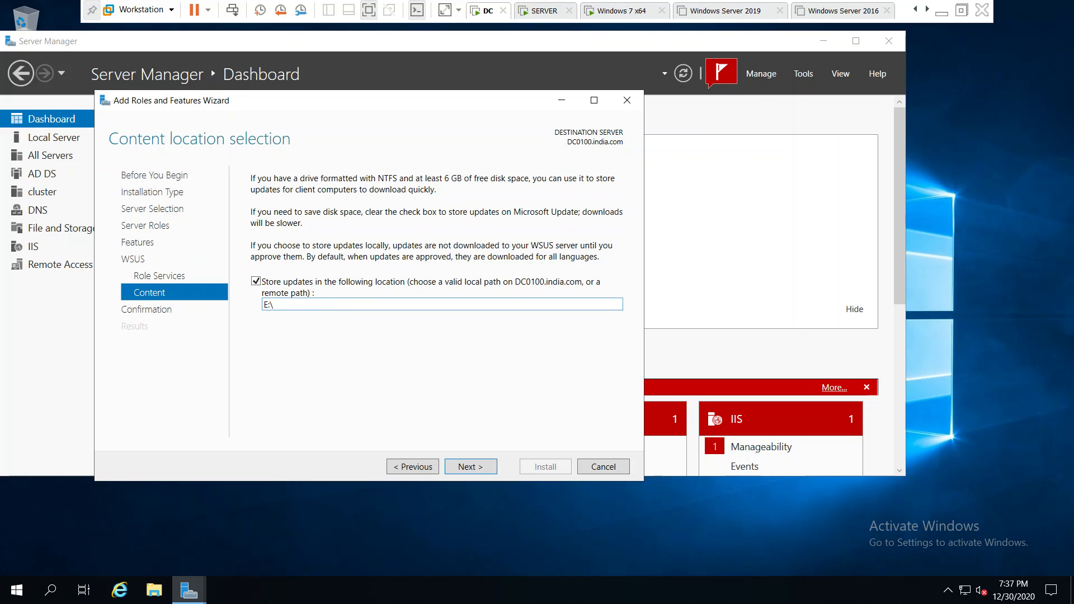
{"action": "type", "text": "SUS"}
{"action": "key", "text": "BackSpace"}
{"action": "key", "text": "BackSpace"}
{"action": "key", "text": "BackSpace"}
{"action": "type", "text": "WSUS"}
{"action": "double_click", "coordinate": [292, 305]}
{"action": "left_click", "coordinate": [327, 302]}
Review the confirmation list of WSUS features and start the installation
{"action": "left_click", "coordinate": [483, 468]}
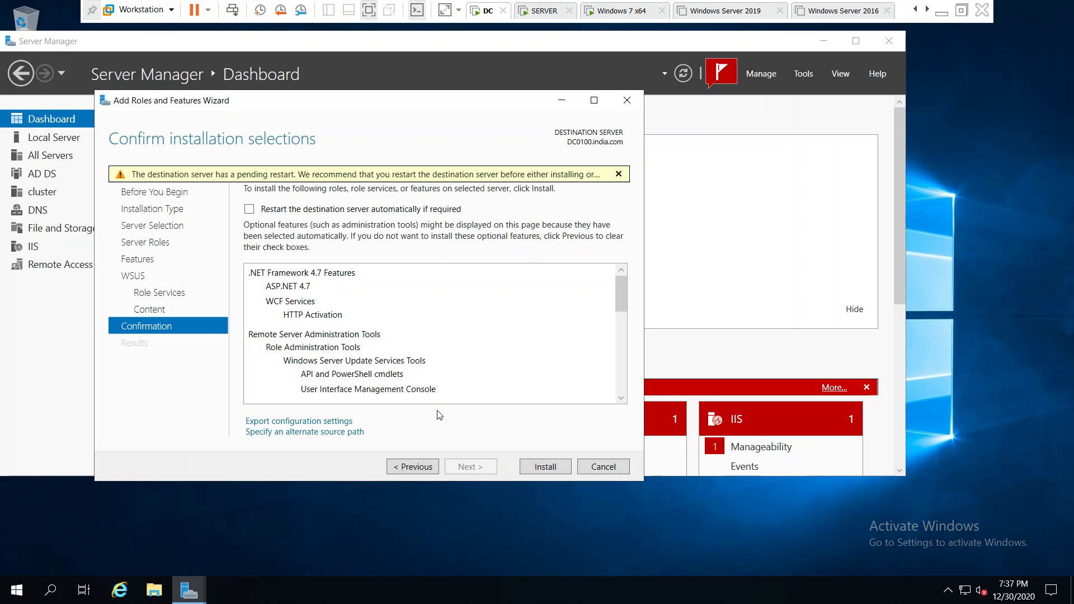
{"action": "left_click_drag", "start_coordinate": [623, 303], "coordinate": [621, 410]}
{"action": "left_click", "coordinate": [549, 468]}
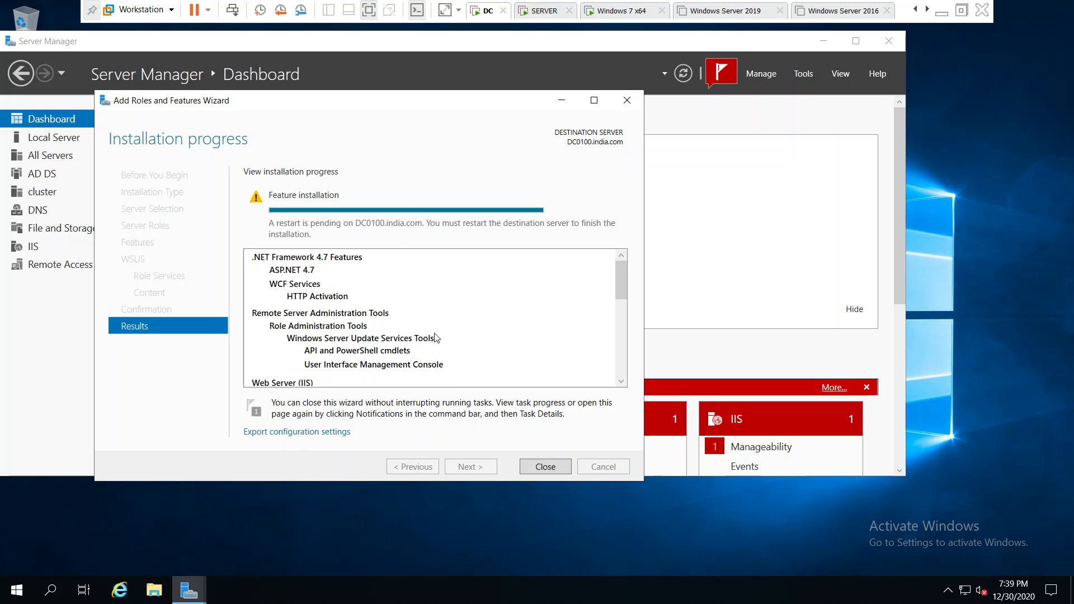
Restart the DC with reason Hardware: Installation (Planned), then minimize the VM to the host desktop
{"action": "left_click", "coordinate": [560, 468]}
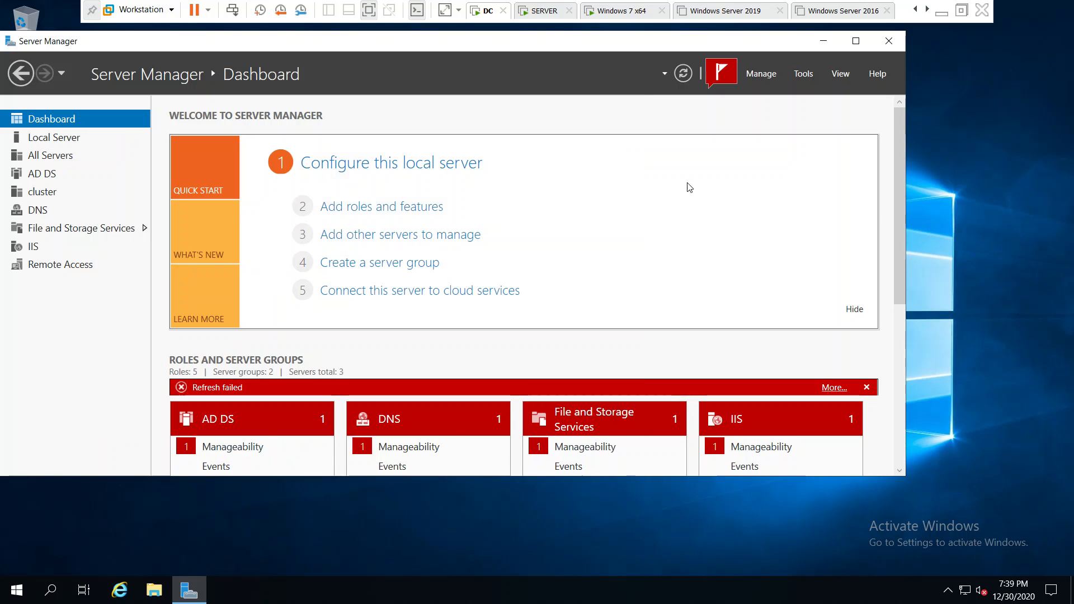
{"action": "left_click", "coordinate": [23, 588]}
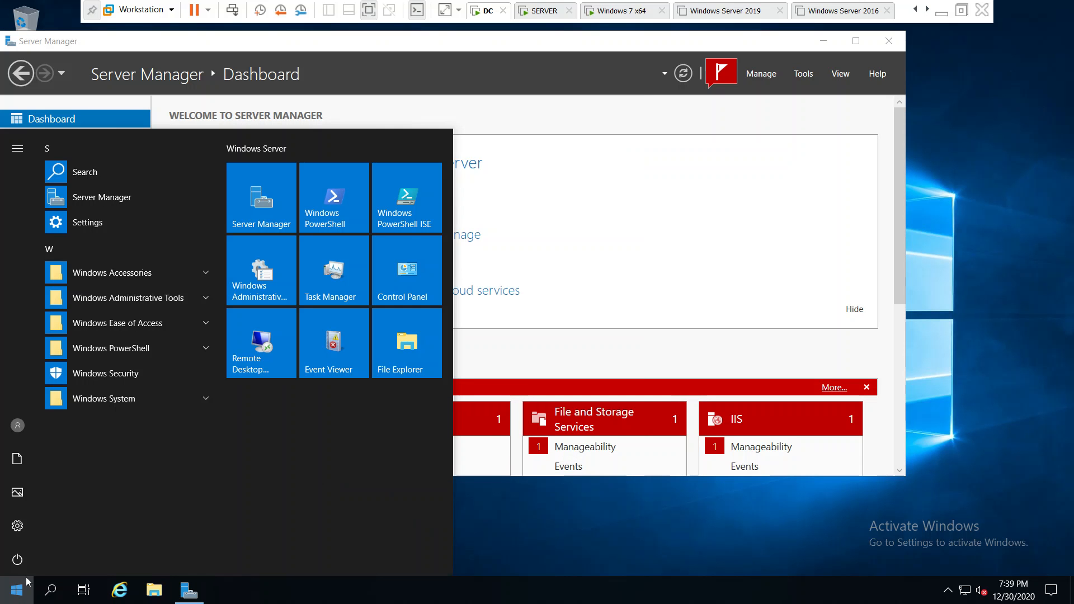
{"action": "left_click", "coordinate": [25, 561]}
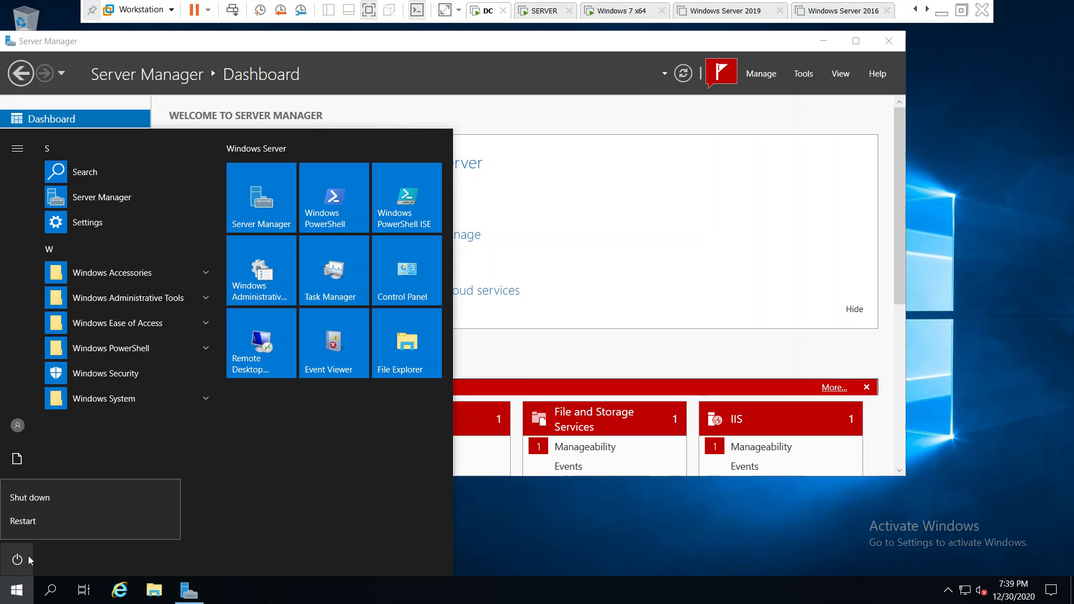
{"action": "left_click", "coordinate": [48, 528]}
{"action": "left_click", "coordinate": [87, 490]}
{"action": "left_click", "coordinate": [88, 489]}
{"action": "left_click", "coordinate": [204, 520]}
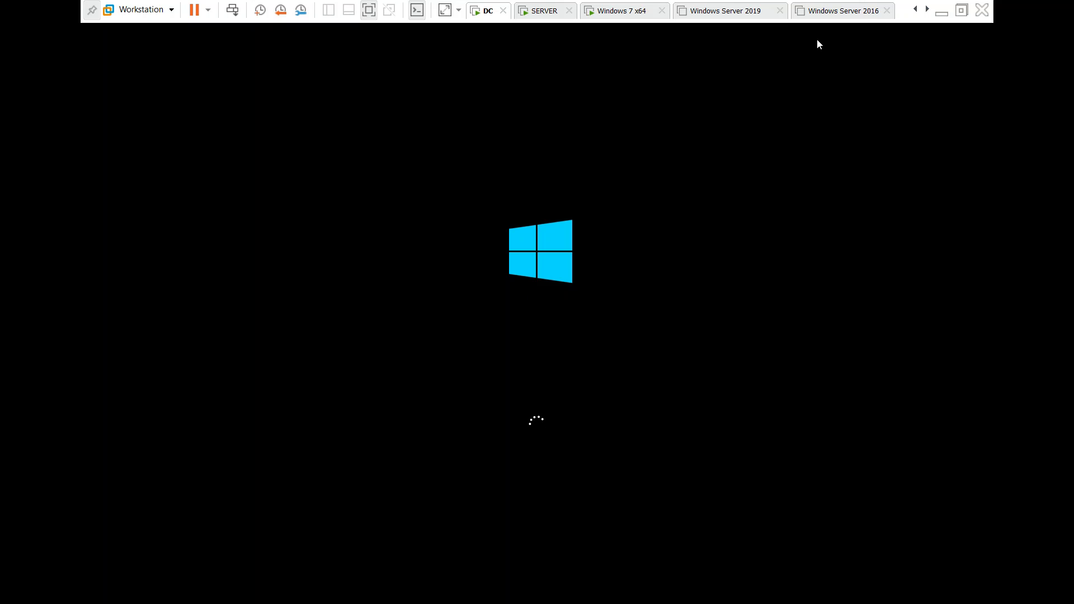
{"action": "left_click", "coordinate": [942, 12]}
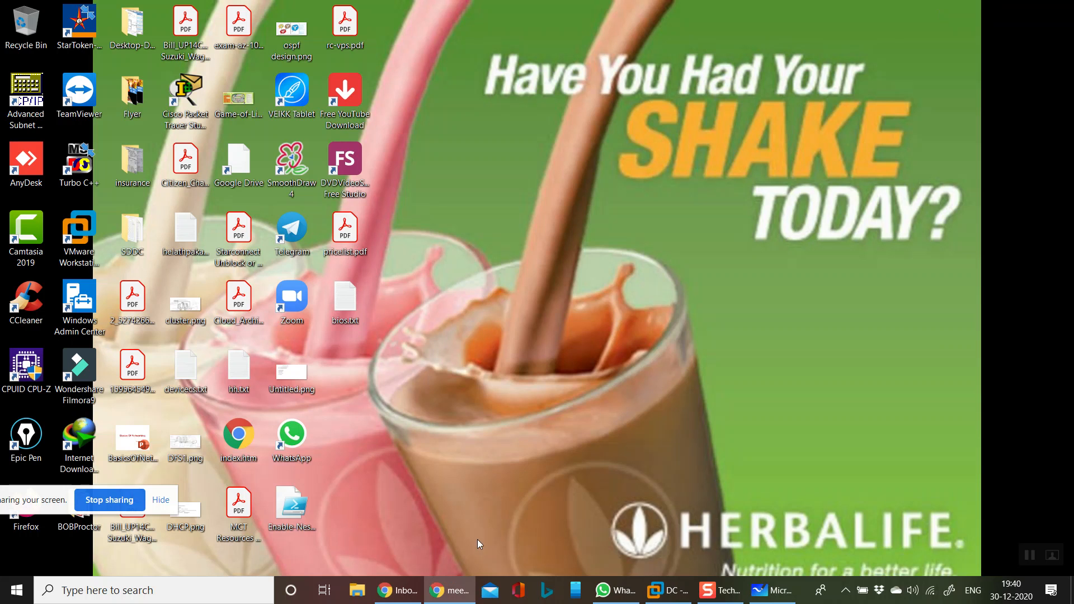
{"action": "left_click", "coordinate": [399, 591]}
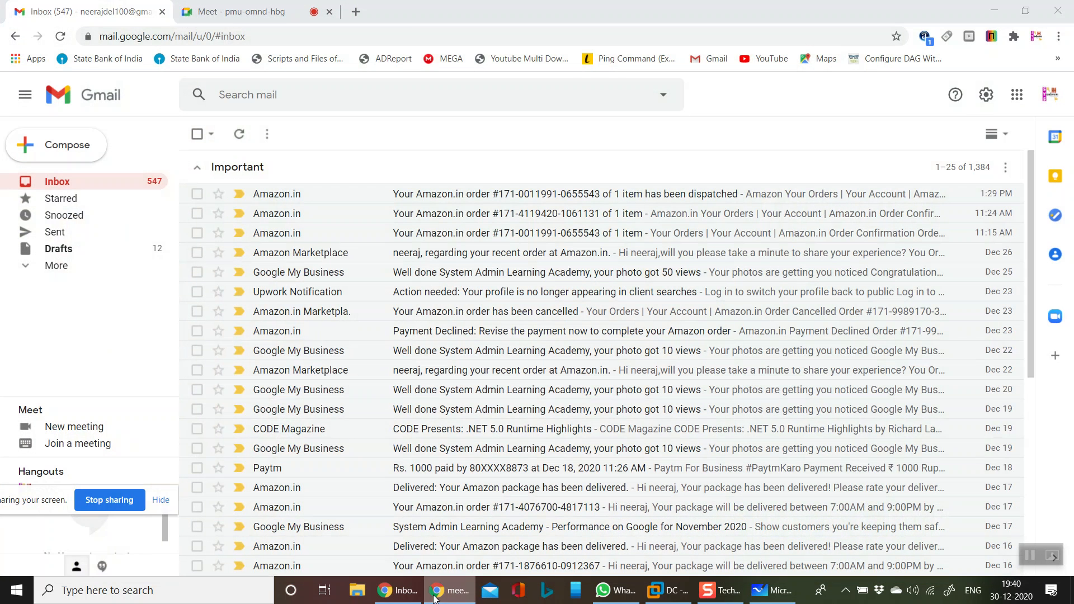
Switch briefly to the meeting, hide Chrome, and bring the DC virtual machine back on screen
{"action": "left_click", "coordinate": [459, 592]}
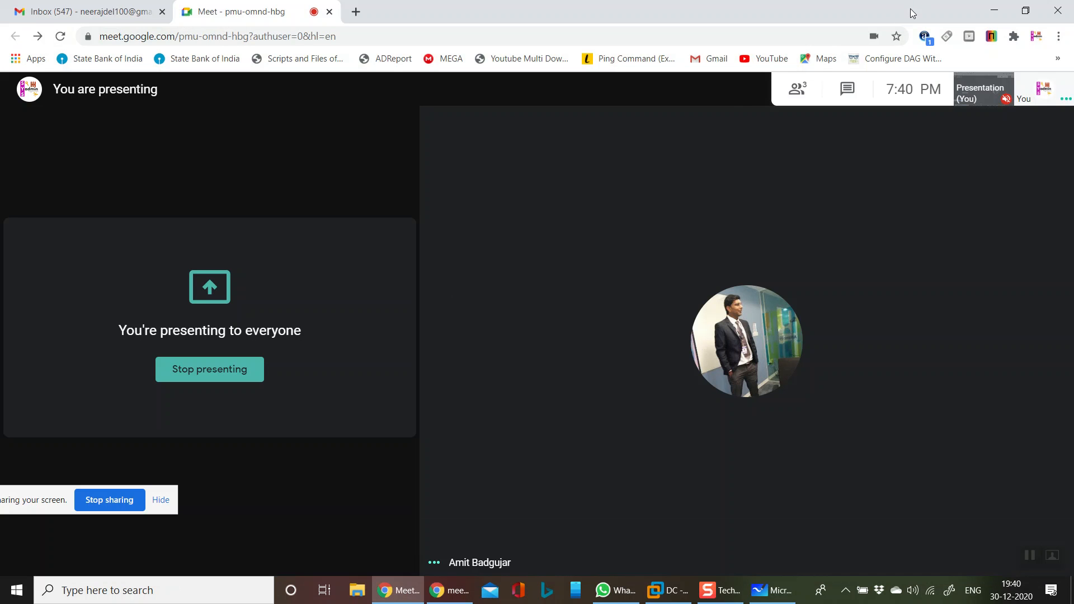
{"action": "left_click", "coordinate": [994, 11]}
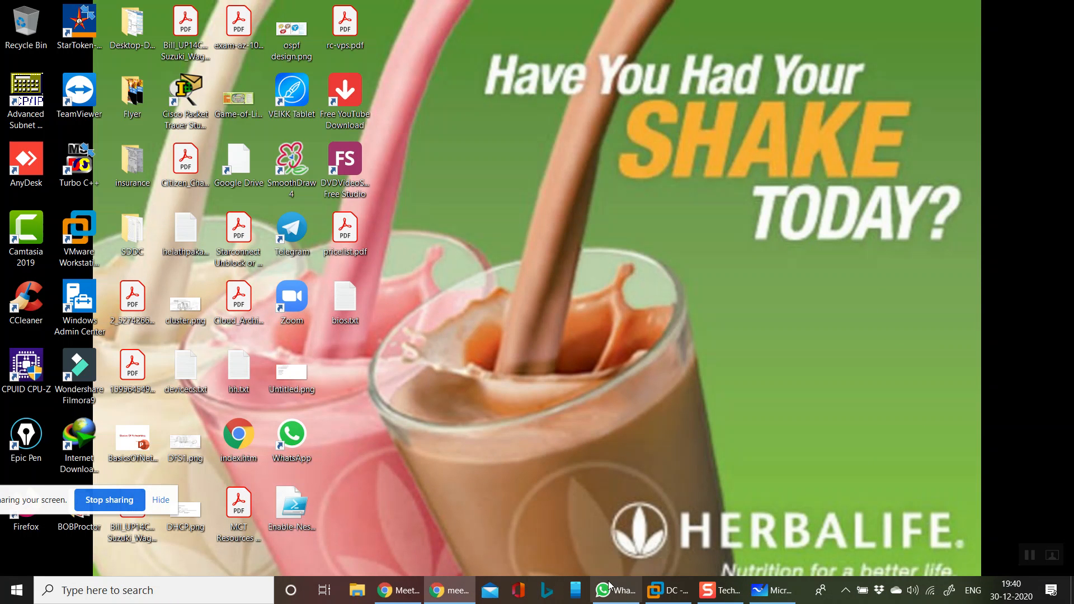
{"action": "left_click", "coordinate": [667, 590]}
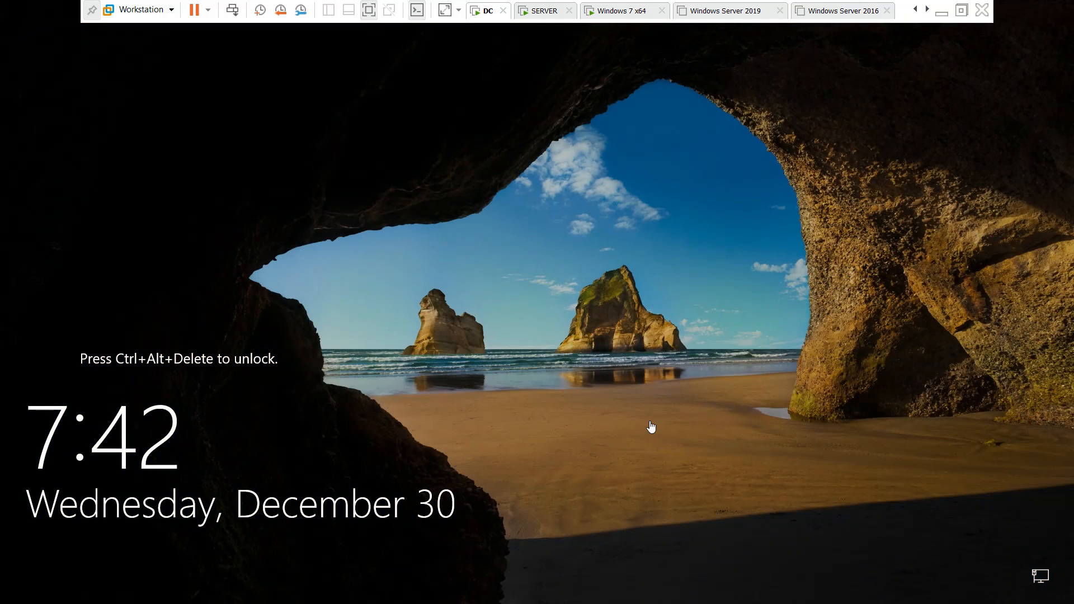
Send Ctrl+Alt+Del to the DC VM and sign in with the Administrator password
{"action": "left_click", "coordinate": [231, 11]}
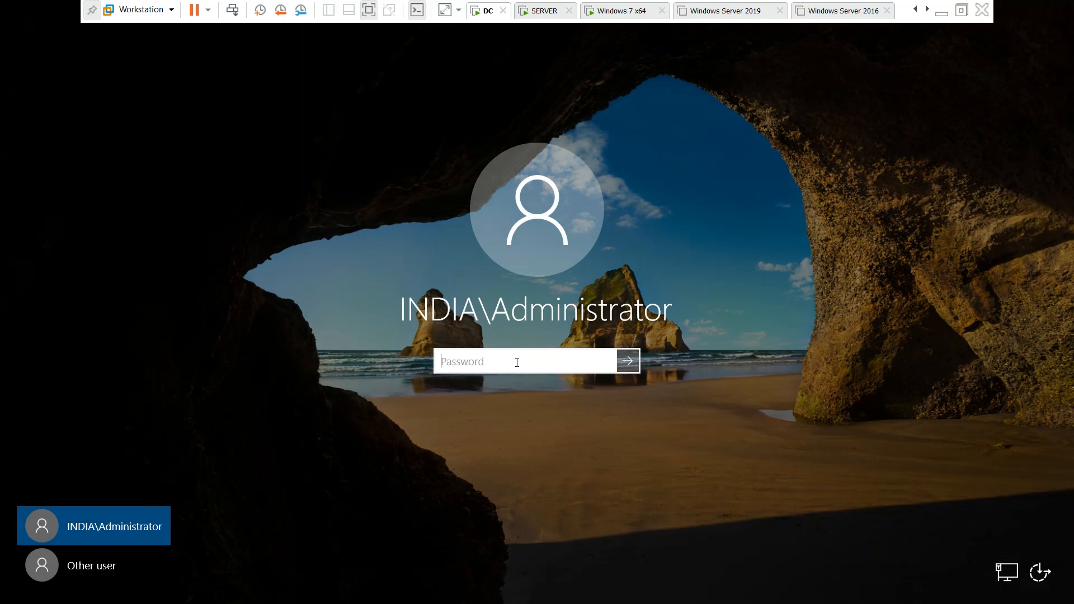
{"action": "type", "text": "Pa$$w0rd"}
{"action": "key", "text": "Return"}
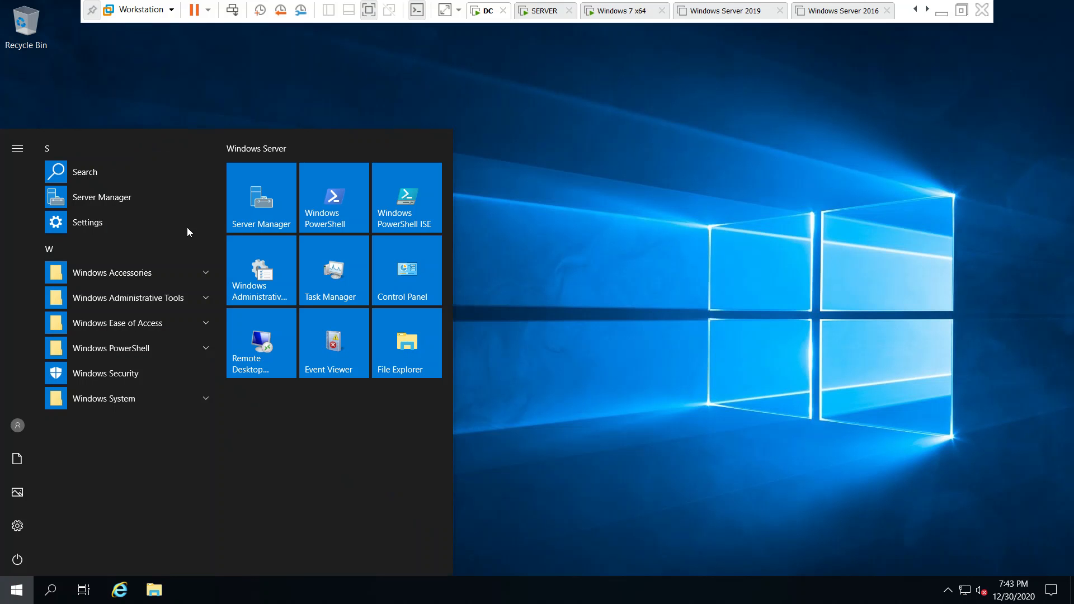
Launch Server Manager full-screen and open its Tools menu down to Windows Server Update Services
{"action": "left_click", "coordinate": [259, 199]}
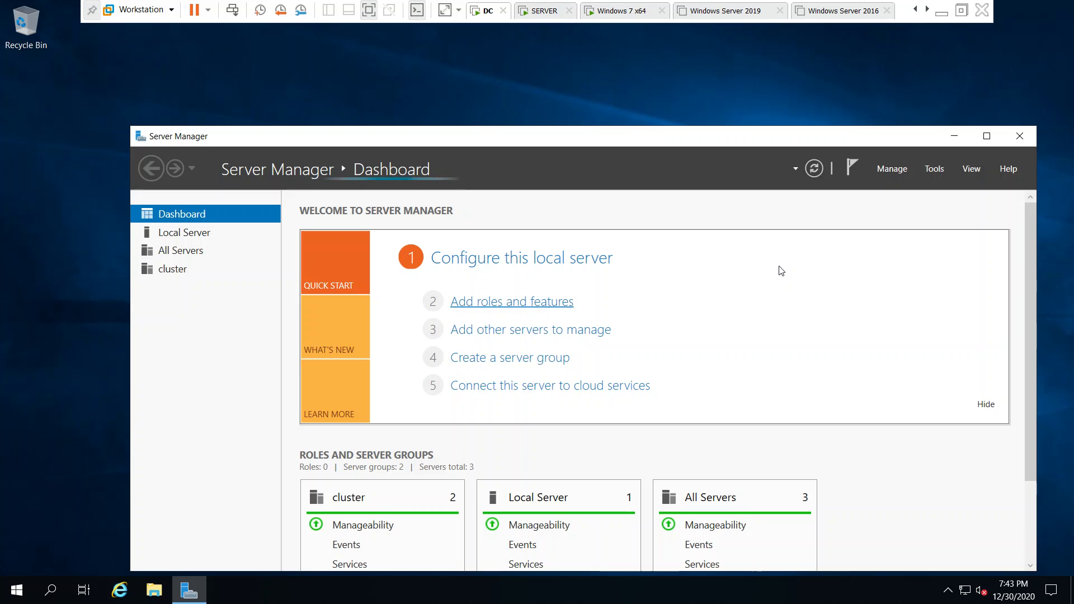
{"action": "left_click", "coordinate": [987, 136]}
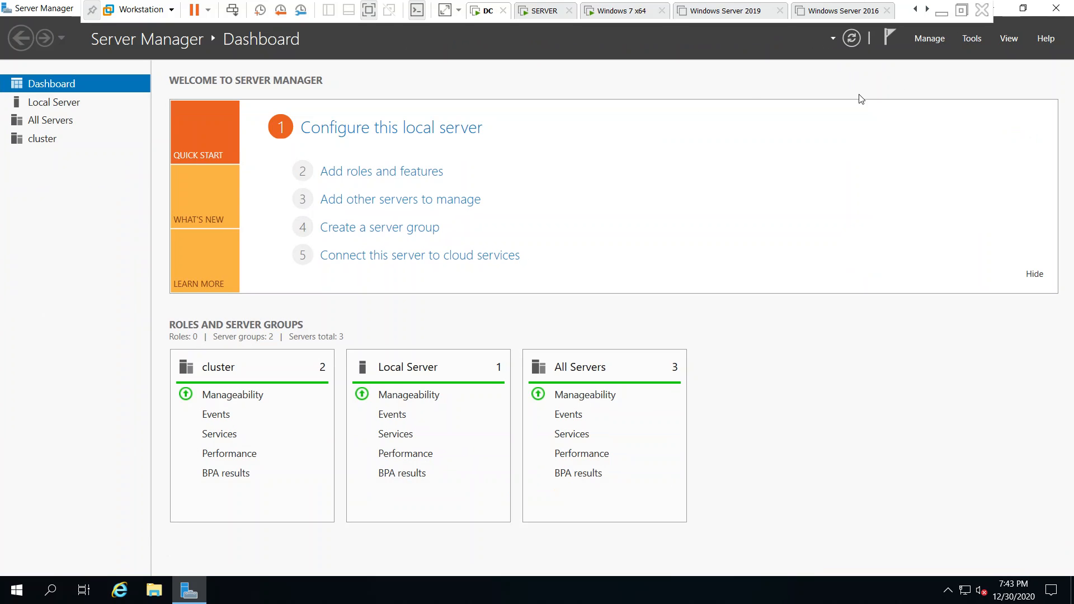
{"action": "left_click", "coordinate": [966, 38]}
{"action": "mouse_move", "coordinate": [946, 569]}
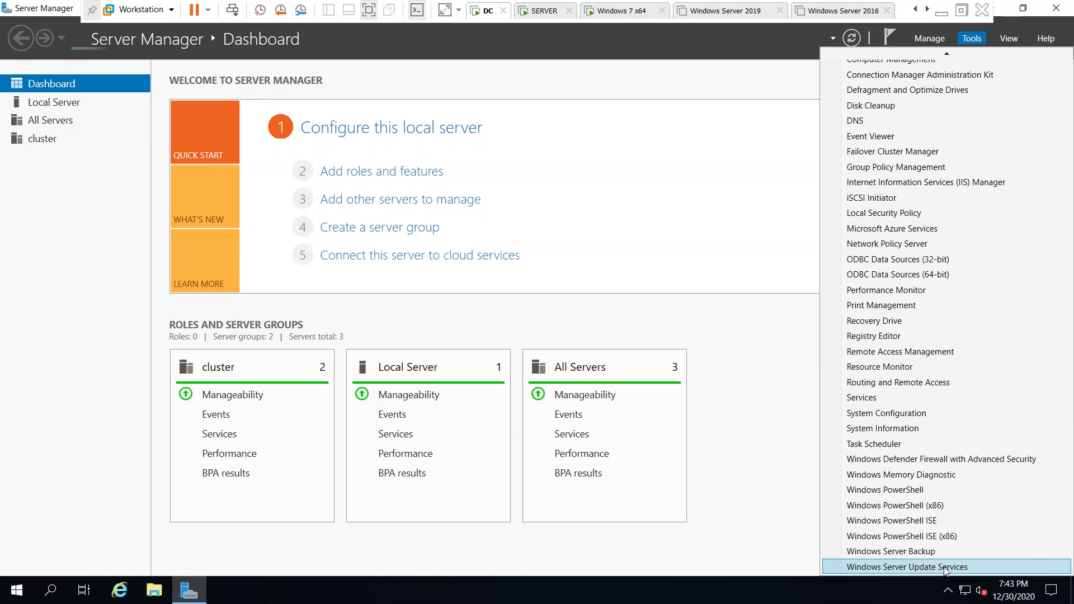
Run the WSUS post-installation tasks with content directory path E:\WSUS
{"action": "left_click", "coordinate": [873, 567]}
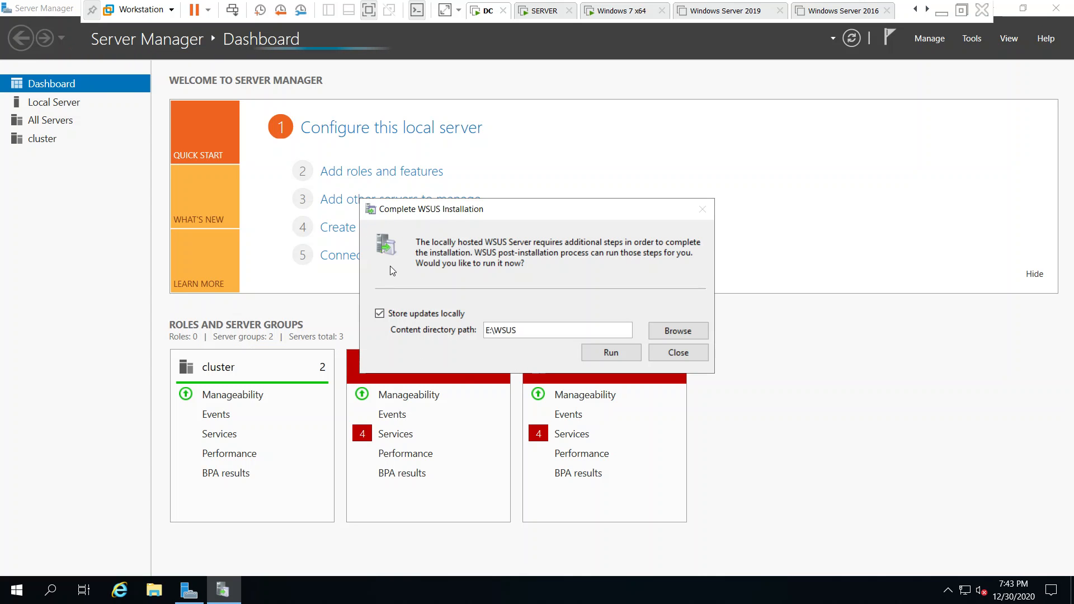
{"action": "left_click", "coordinate": [524, 332]}
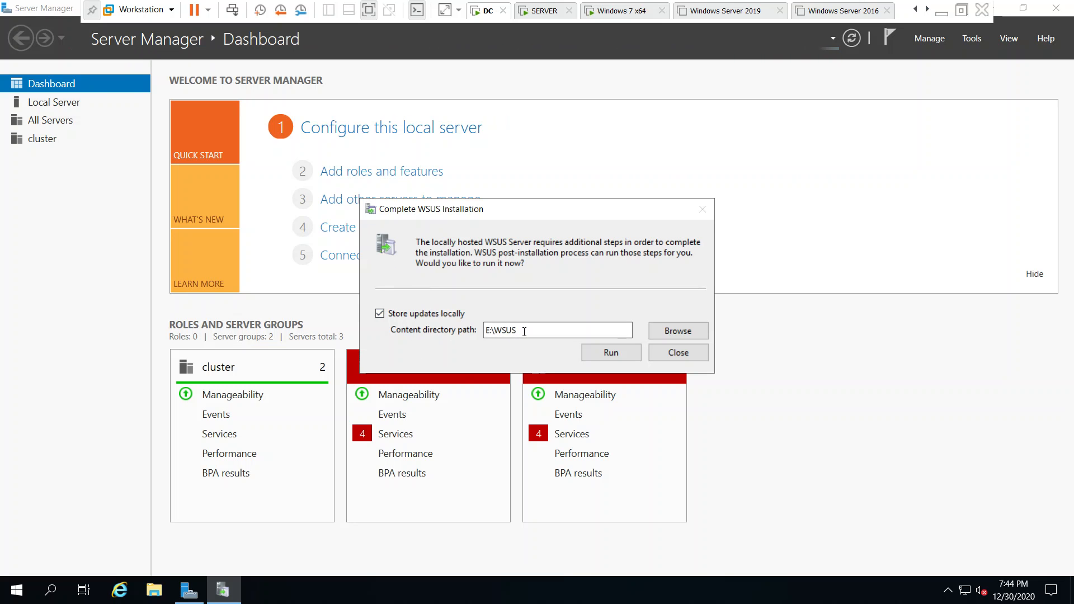
{"action": "left_click", "coordinate": [615, 353]}
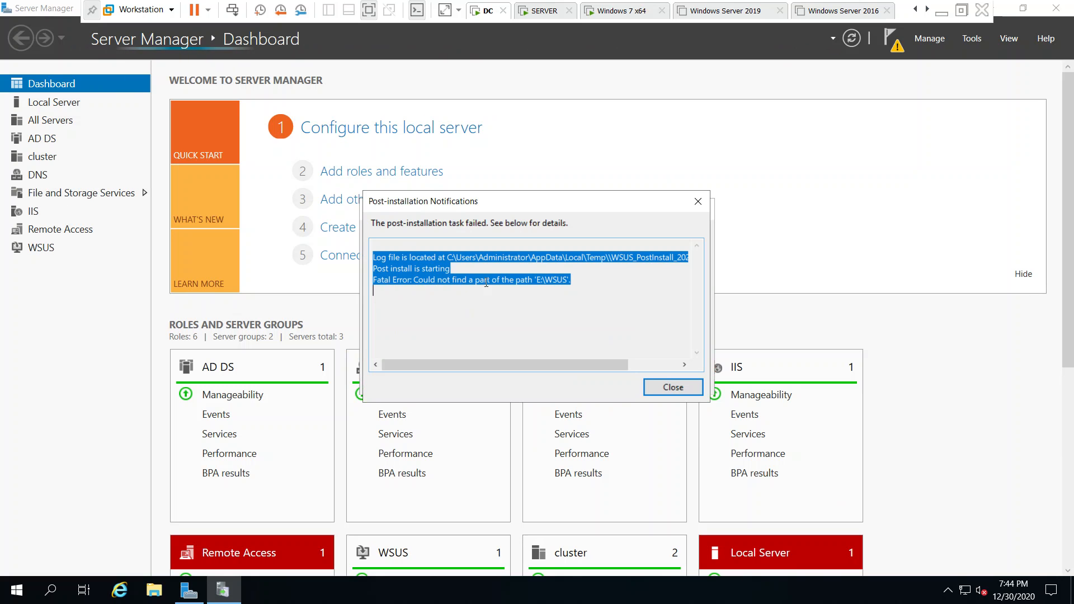
Check This PC in File Explorer, which lists only drives C: and D:
{"action": "left_click", "coordinate": [590, 277]}
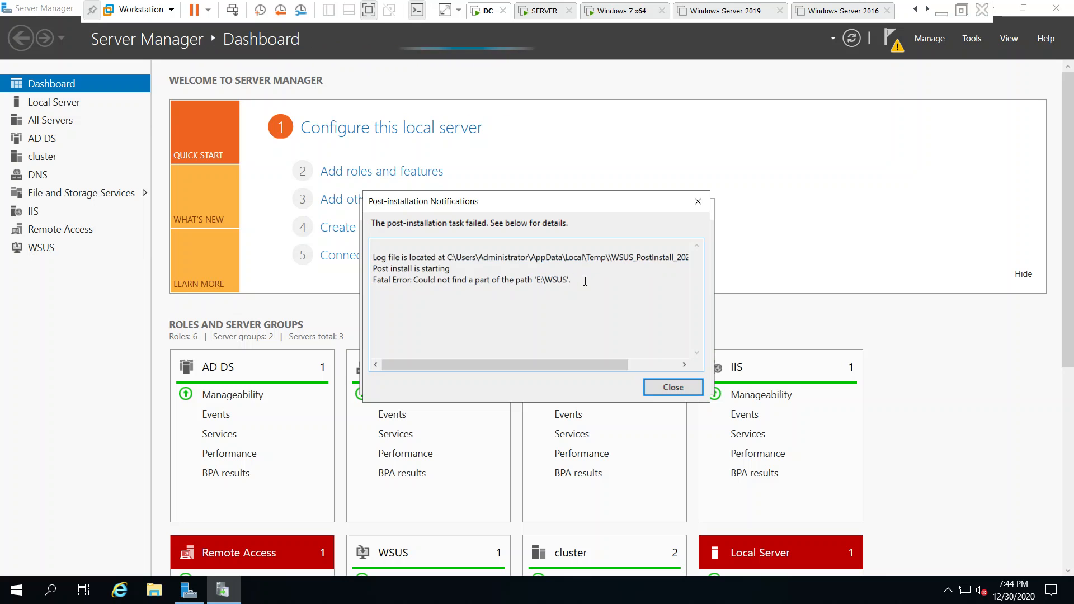
{"action": "left_click", "coordinate": [154, 591]}
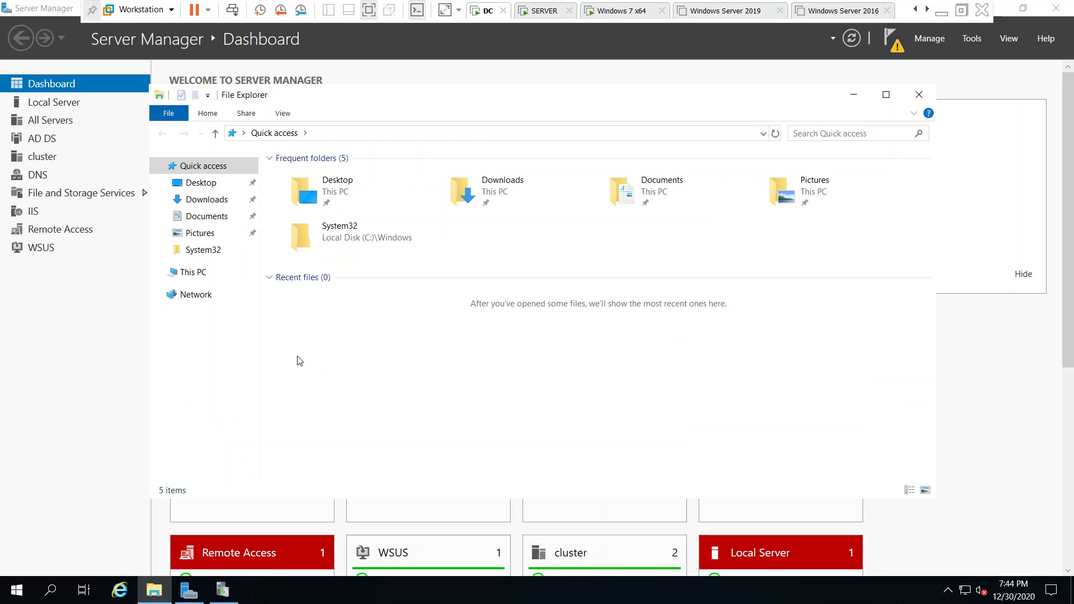
{"action": "left_click", "coordinate": [208, 272]}
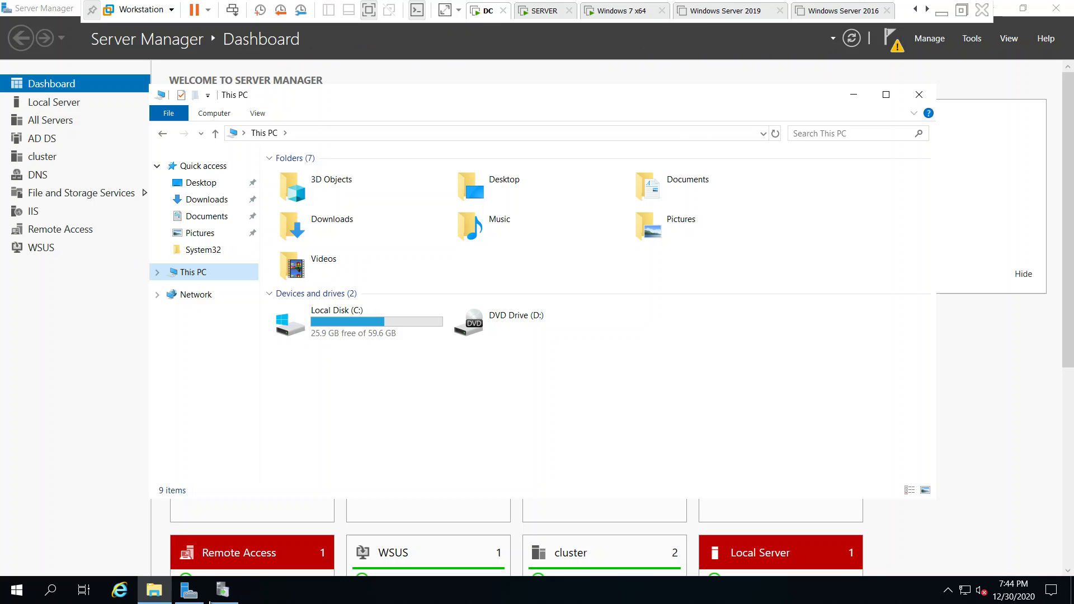
Dismiss the failed post-installation notification
{"action": "left_click", "coordinate": [222, 593]}
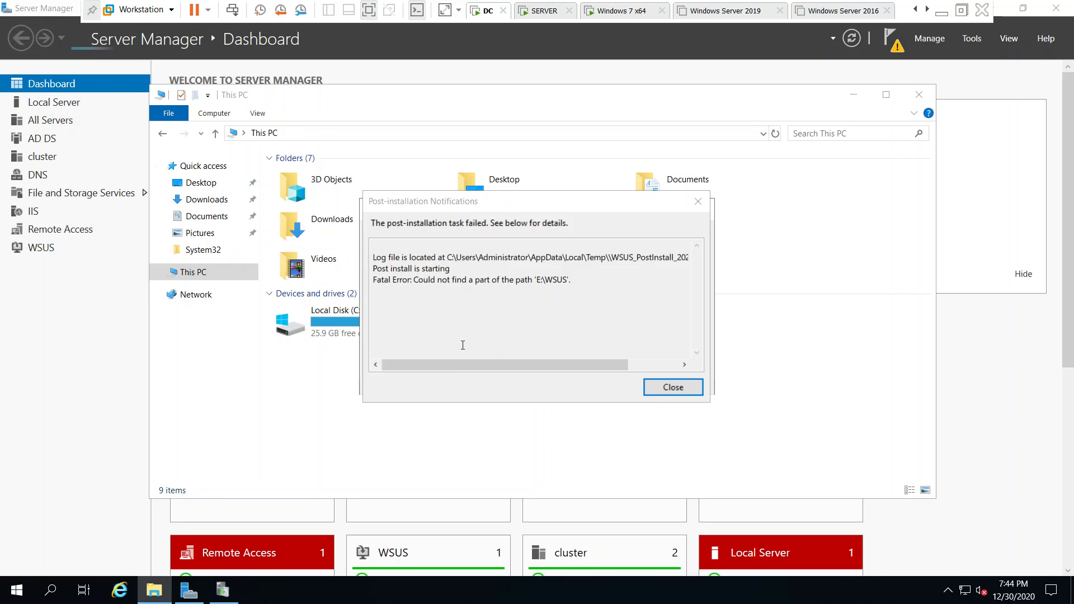
{"action": "left_click", "coordinate": [677, 388]}
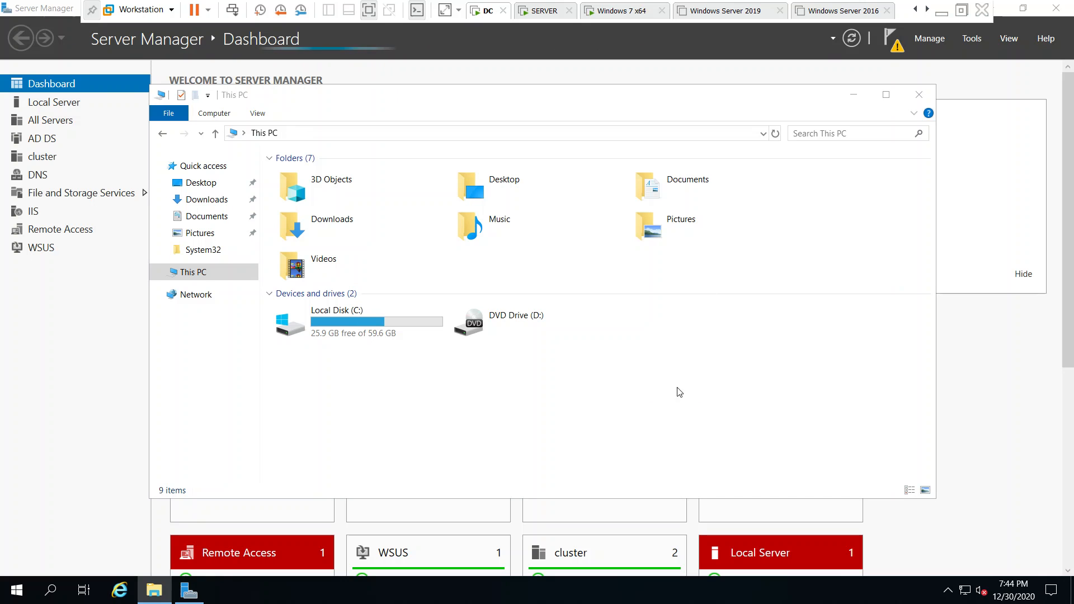
{"action": "right_click", "coordinate": [15, 590]}
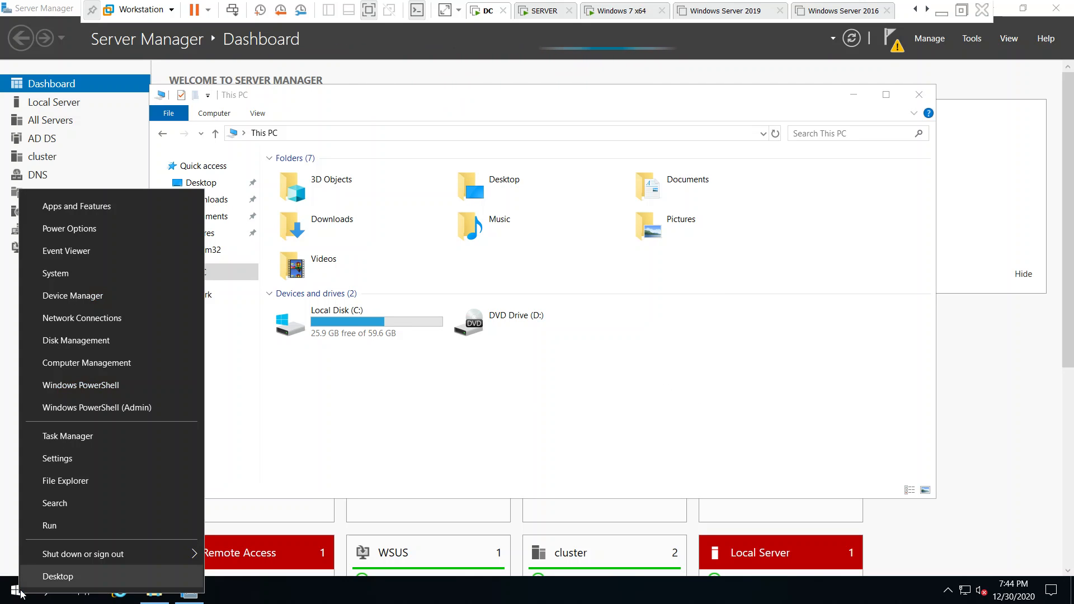
In maximized Disk Management, set offline Disk 0 to Online to expose the WSUS (E:) volume
{"action": "left_click", "coordinate": [78, 340]}
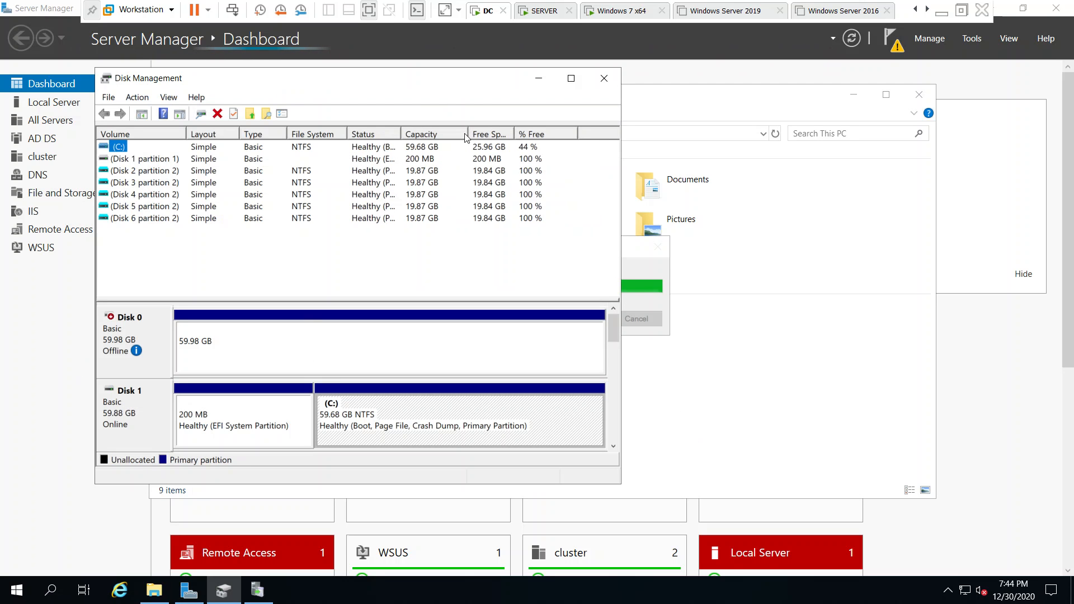
{"action": "left_click", "coordinate": [571, 79]}
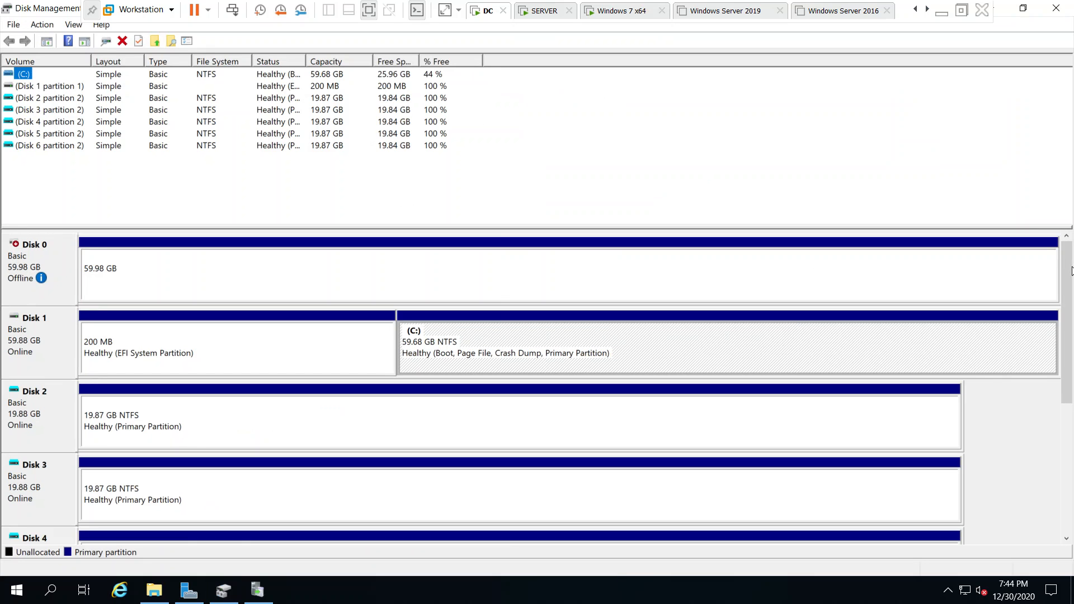
{"action": "left_click", "coordinate": [1067, 291]}
{"action": "scroll", "coordinate": [1067, 459], "scroll_direction": "down", "scroll_amount": 4}
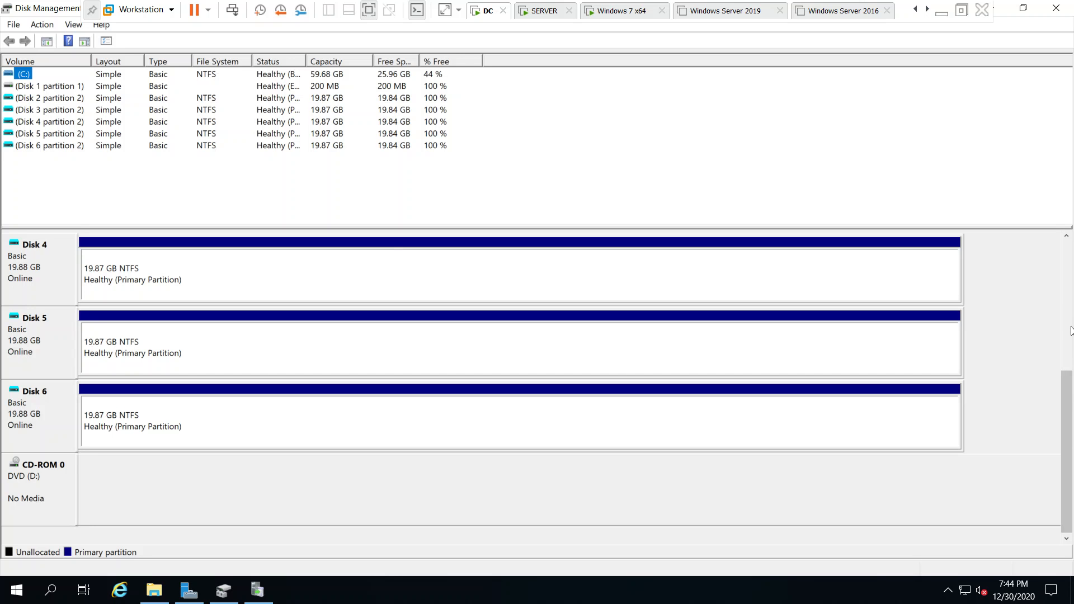
{"action": "scroll", "coordinate": [1070, 331], "scroll_direction": "up", "scroll_amount": 4}
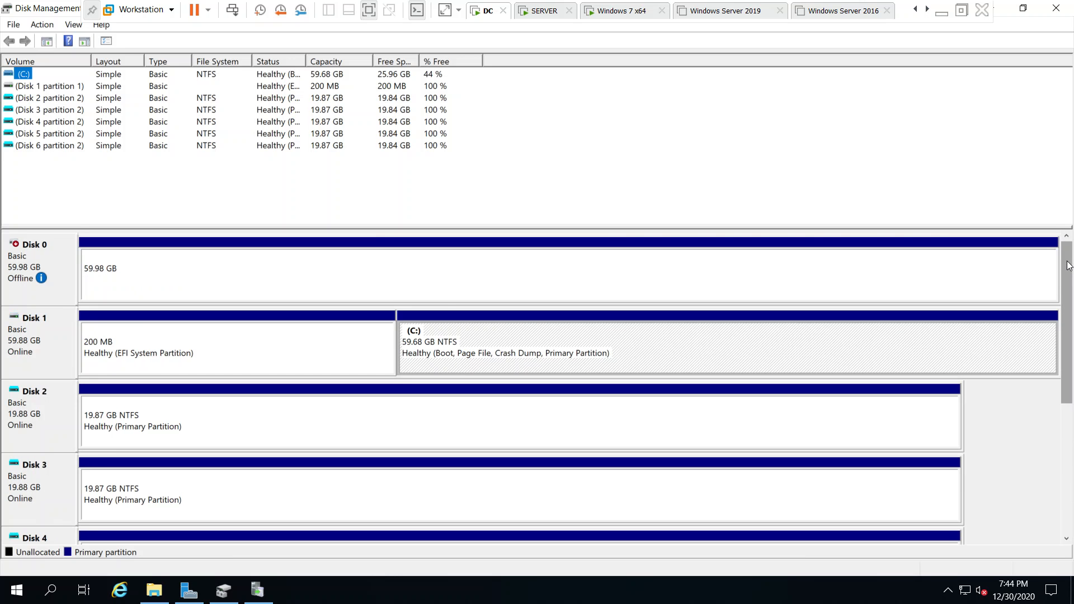
{"action": "left_click", "coordinate": [207, 263]}
{"action": "right_click", "coordinate": [31, 255]}
{"action": "left_click", "coordinate": [59, 265]}
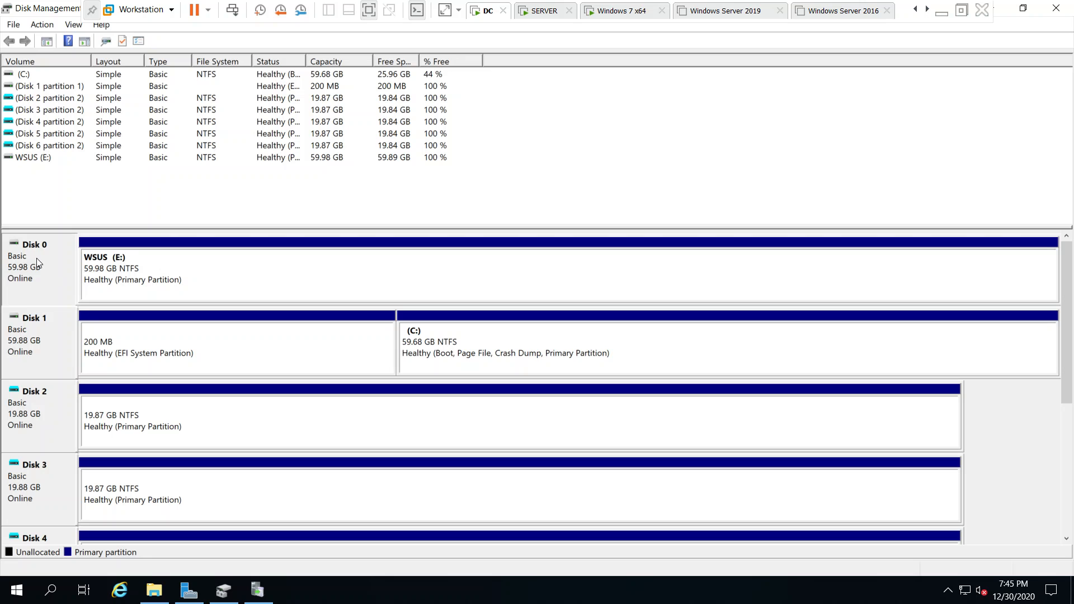
Close Disk Management and Update Services, then confirm the WSUS (E:) drive holds a WSUS folder
{"action": "left_click", "coordinate": [1055, 8]}
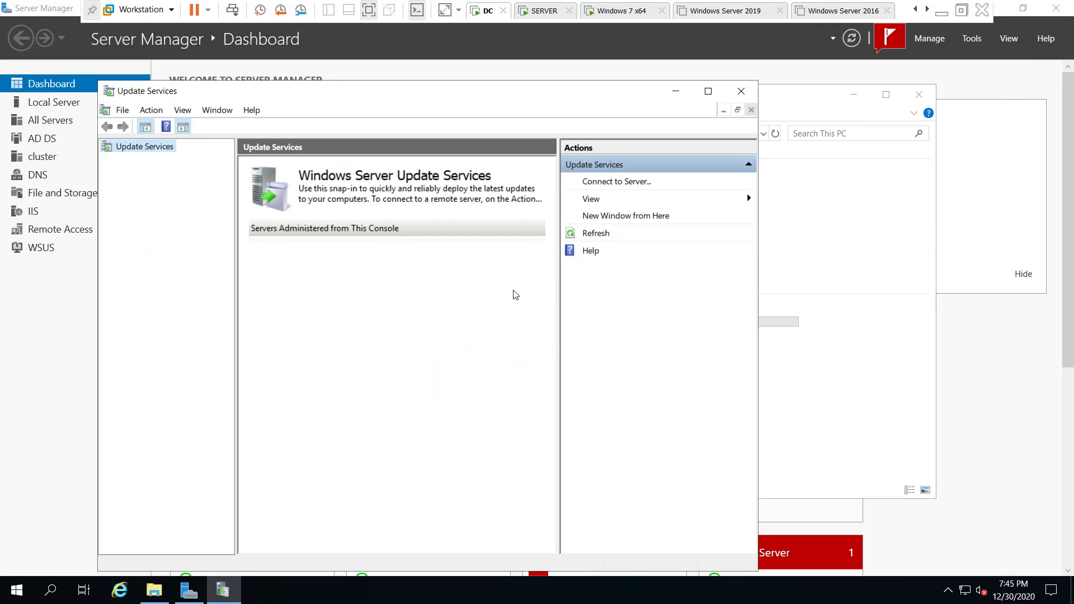
{"action": "left_click", "coordinate": [742, 90]}
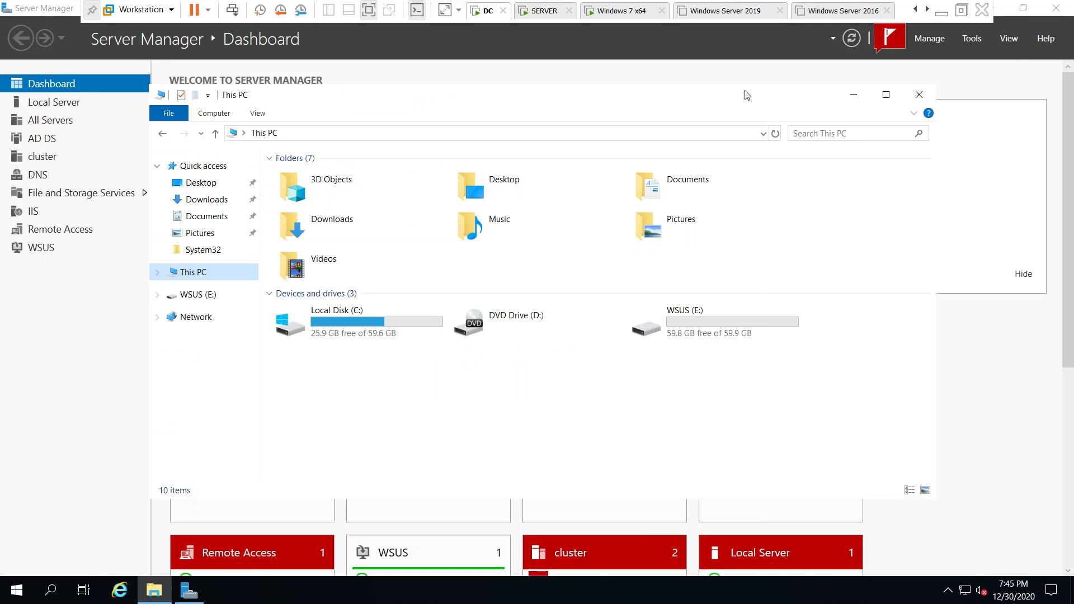
{"action": "double_click", "coordinate": [713, 314]}
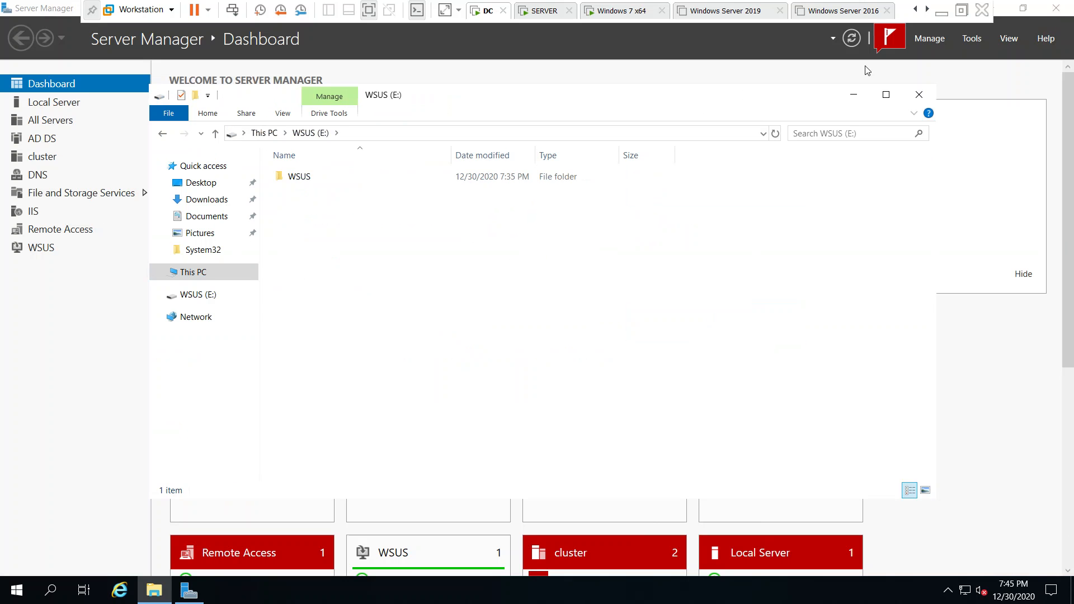
{"action": "left_click", "coordinate": [919, 94]}
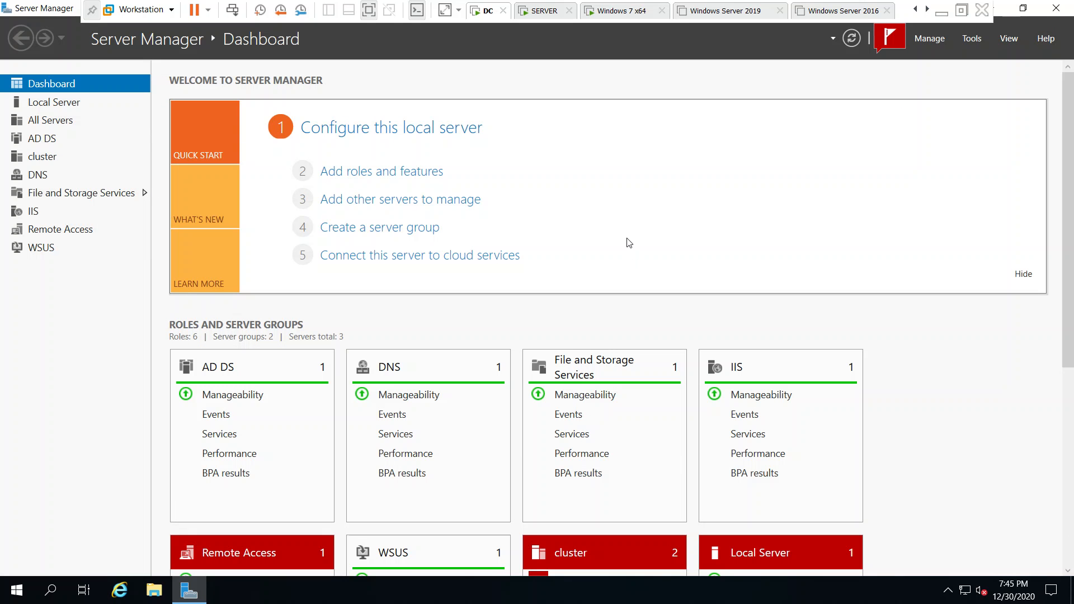
Relaunch Windows Server Update Services and rerun its post-installation task, storing updates in E:\WSUS
{"action": "left_click", "coordinate": [930, 38]}
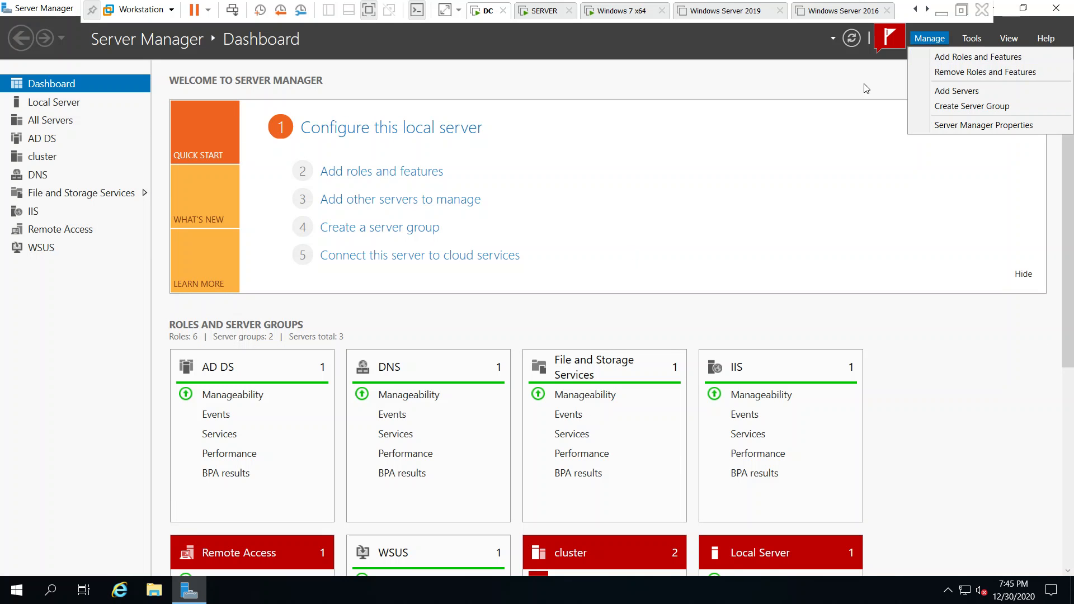
{"action": "left_click", "coordinate": [980, 41]}
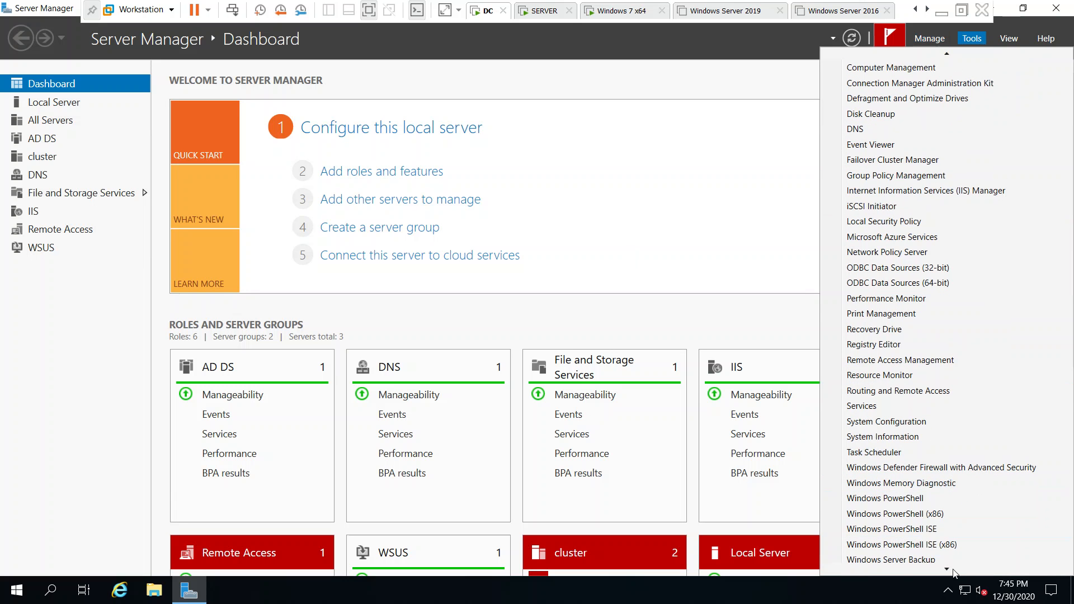
{"action": "left_click", "coordinate": [945, 565]}
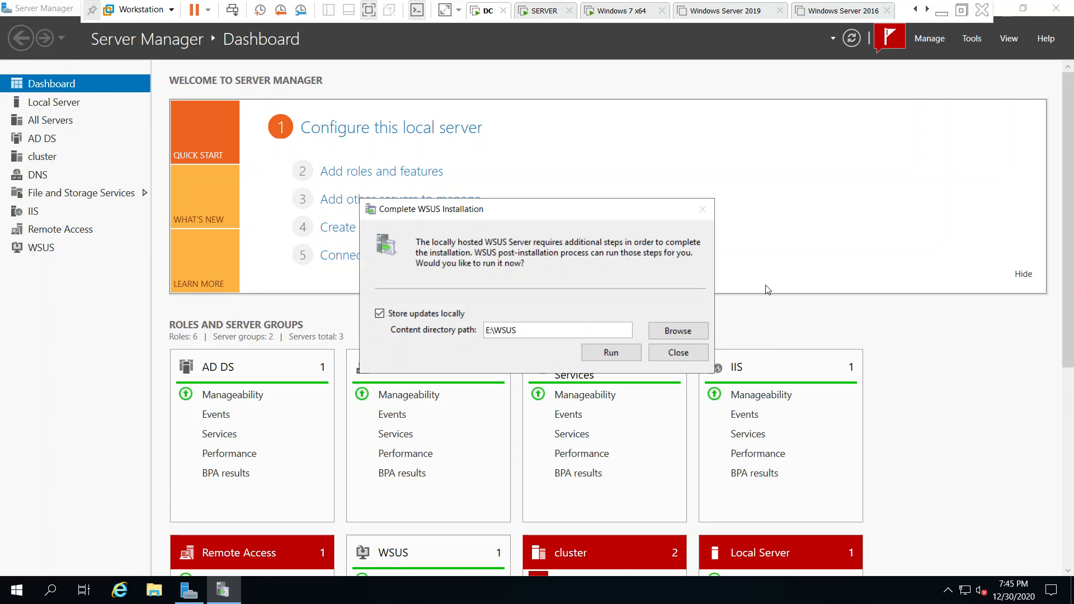
{"action": "left_click", "coordinate": [612, 353]}
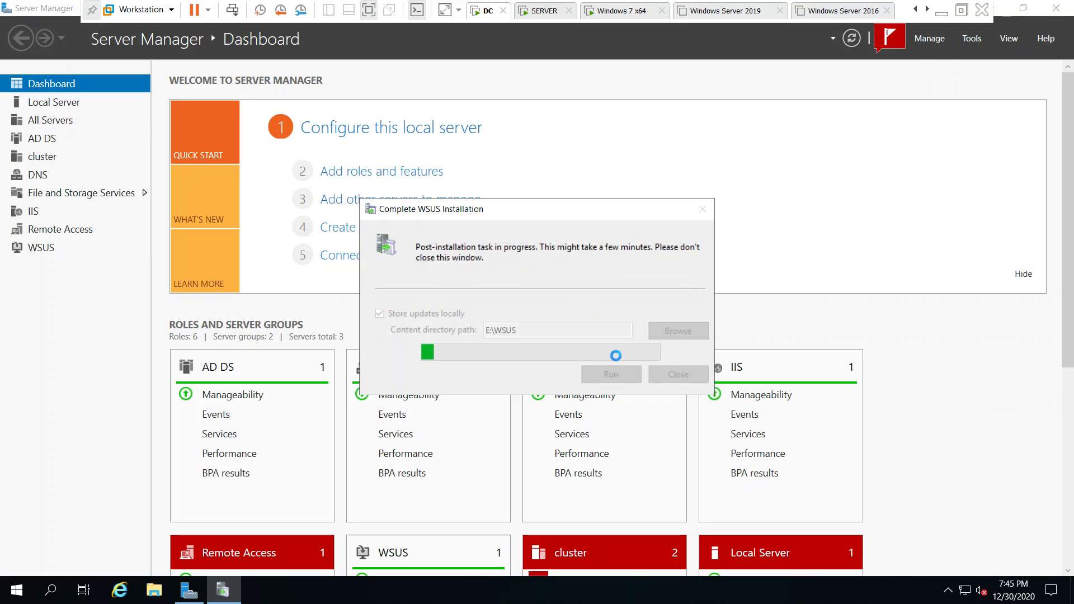
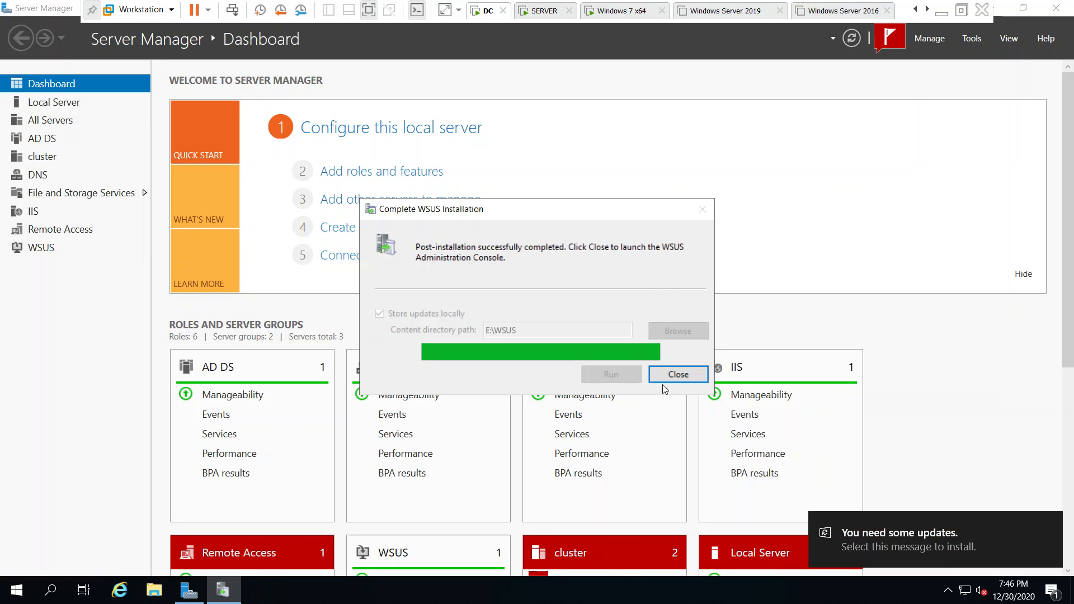
Close the finished Complete WSUS Installation dialog so the WSUS Configuration Wizard launches
{"action": "left_click", "coordinate": [679, 375]}
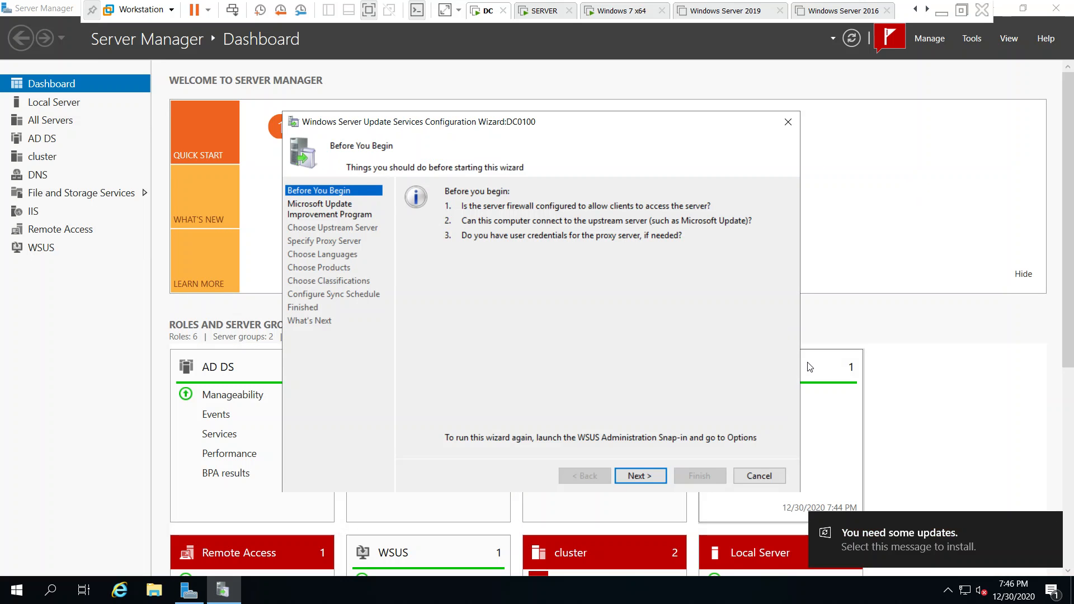
Minimize Server Manager and move past the wizard's Before You Begin page
{"action": "left_click", "coordinate": [1027, 9]}
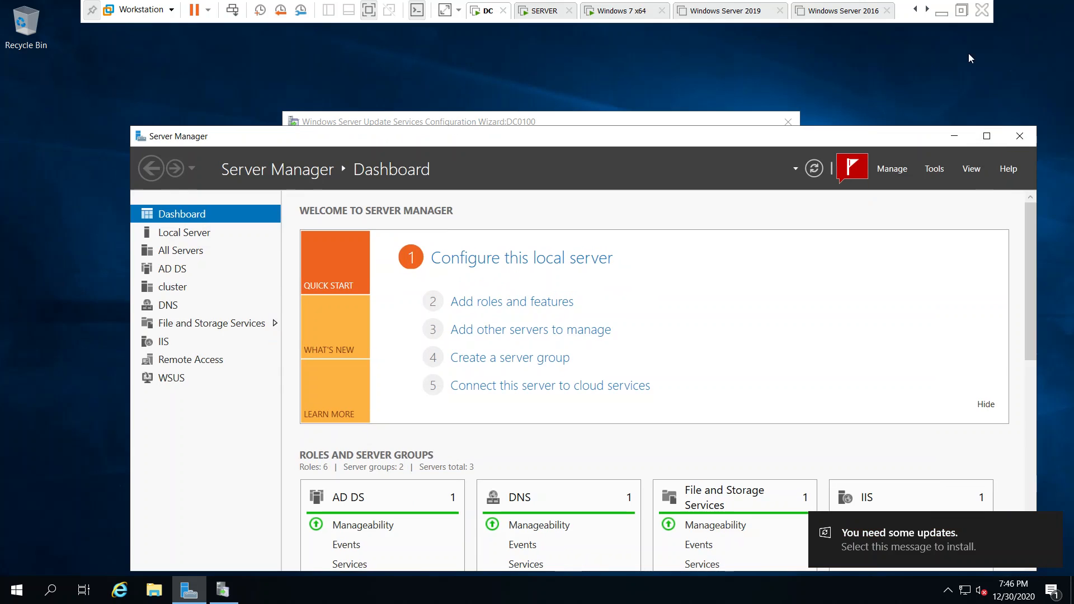
{"action": "left_click", "coordinate": [951, 142]}
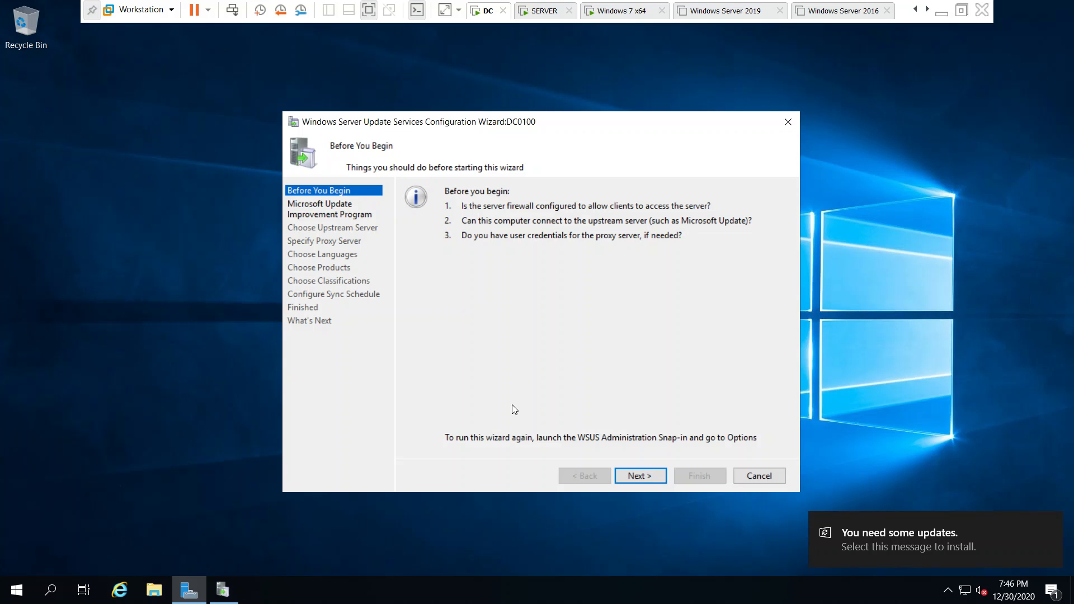
{"action": "left_click", "coordinate": [645, 480]}
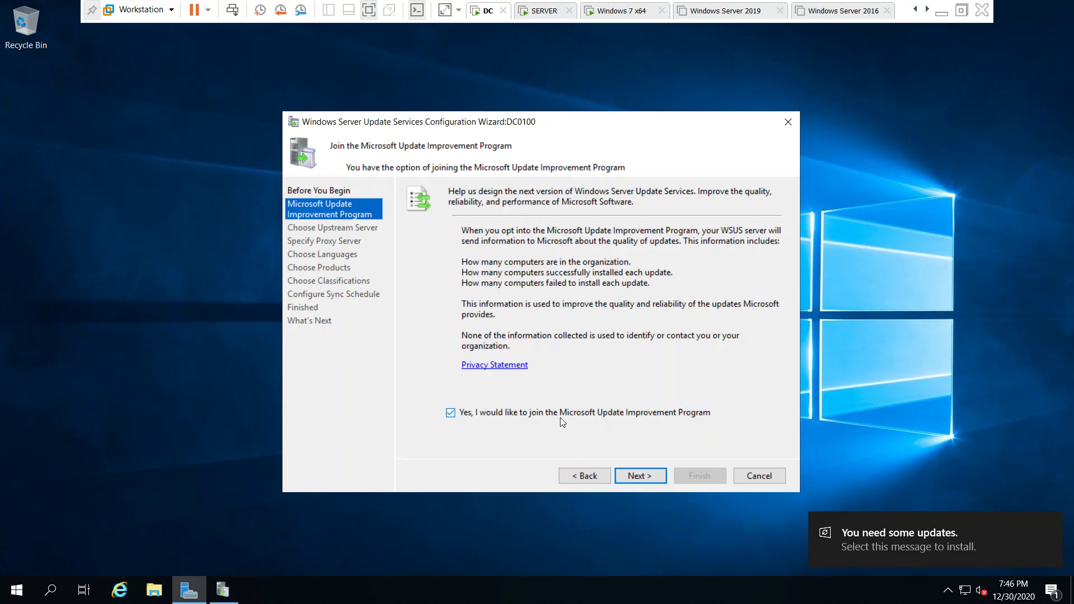
Decline the Improvement Program, sync from Microsoft Update, and leave the proxy server off
{"action": "left_click", "coordinate": [526, 416]}
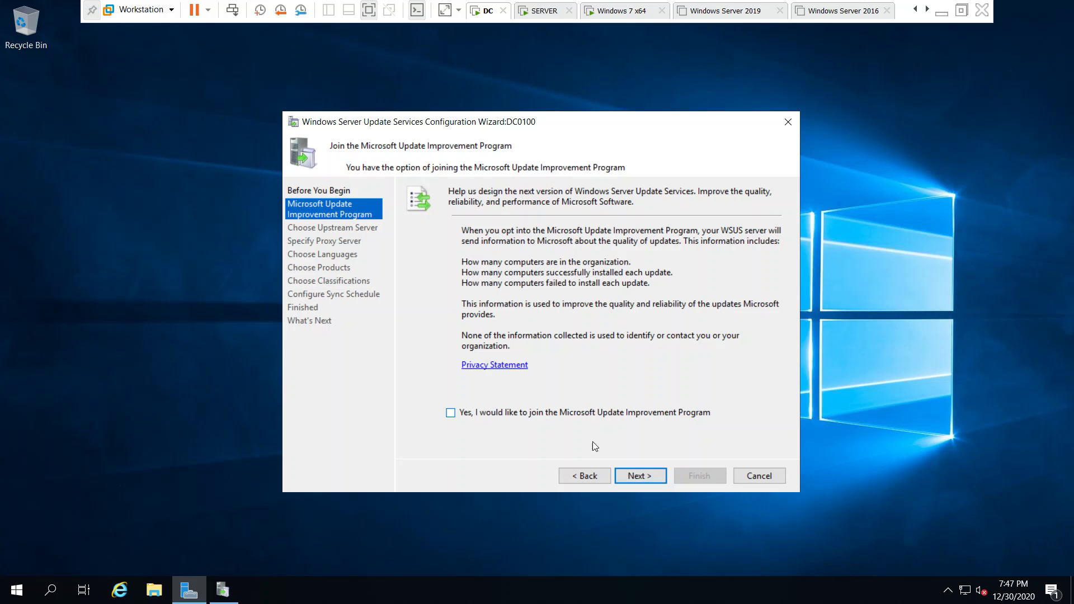
{"action": "left_click", "coordinate": [644, 476]}
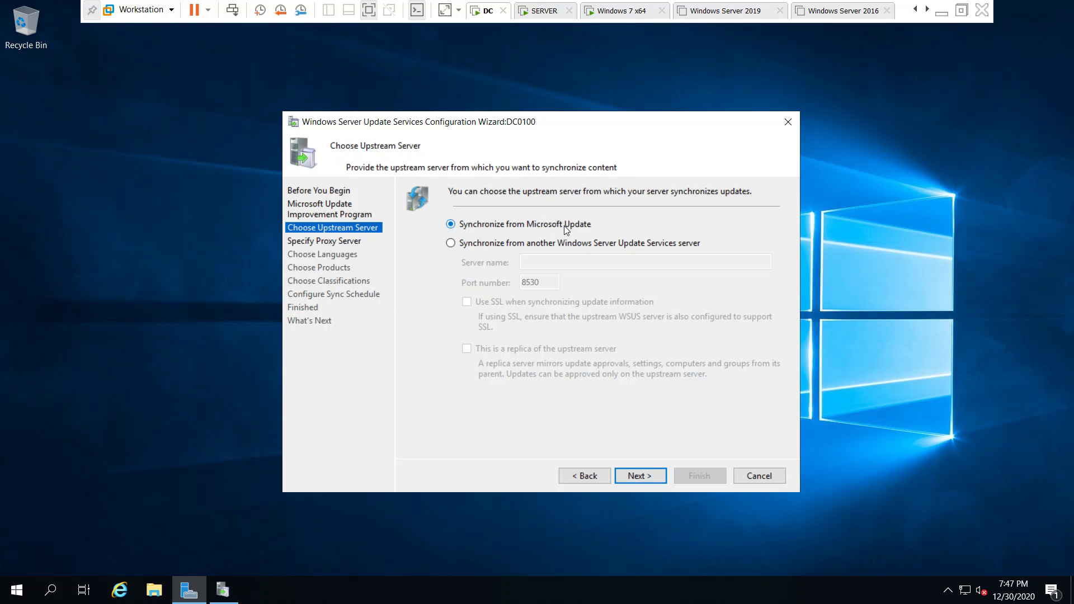
{"action": "left_click", "coordinate": [639, 475]}
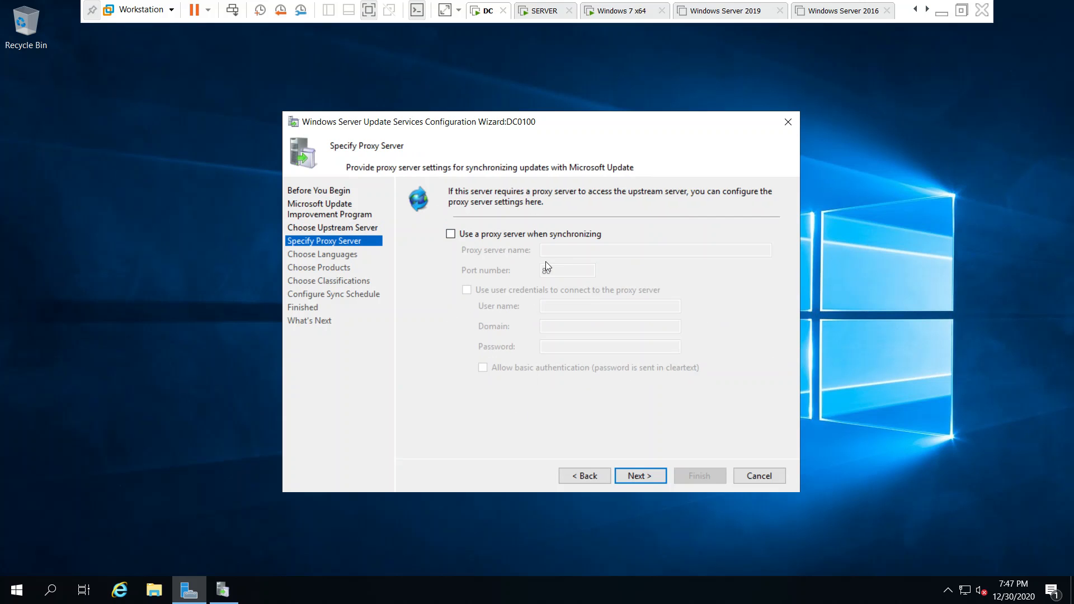
{"action": "left_click", "coordinate": [554, 236]}
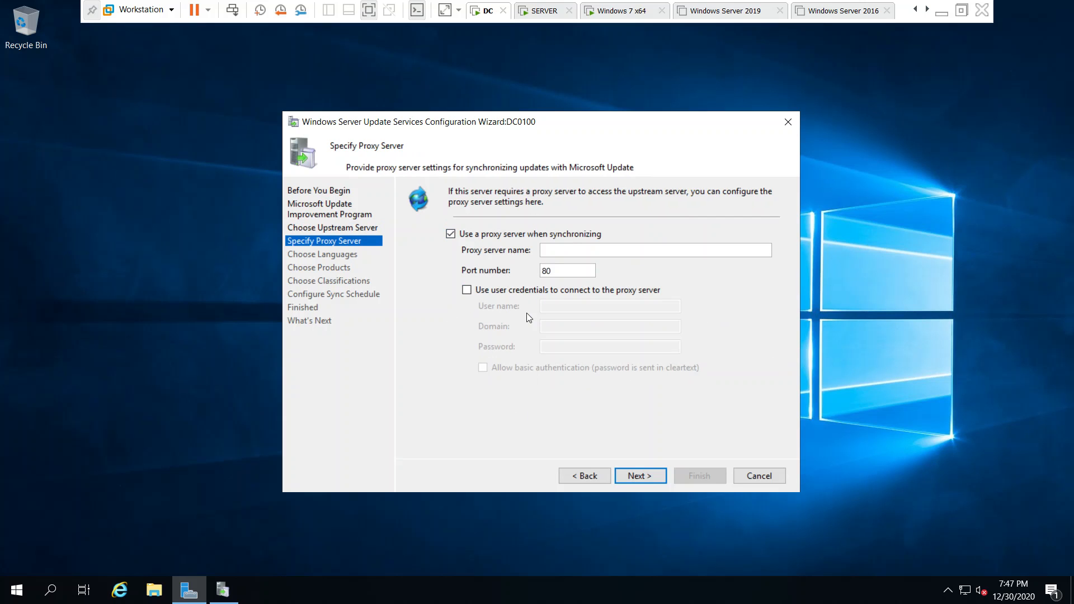
{"action": "left_click", "coordinate": [518, 237]}
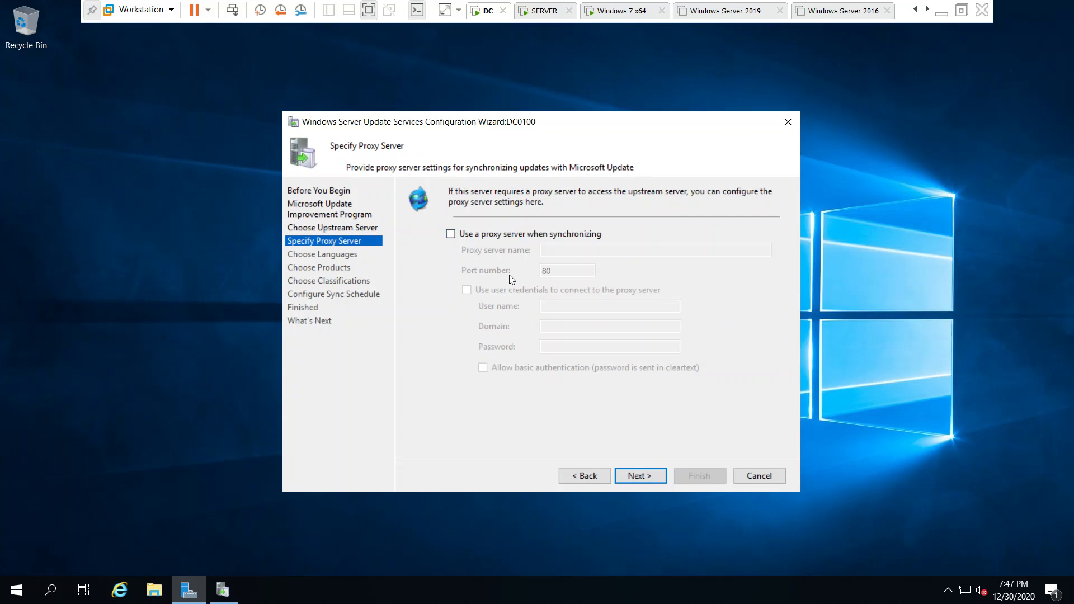
{"action": "left_click", "coordinate": [632, 476]}
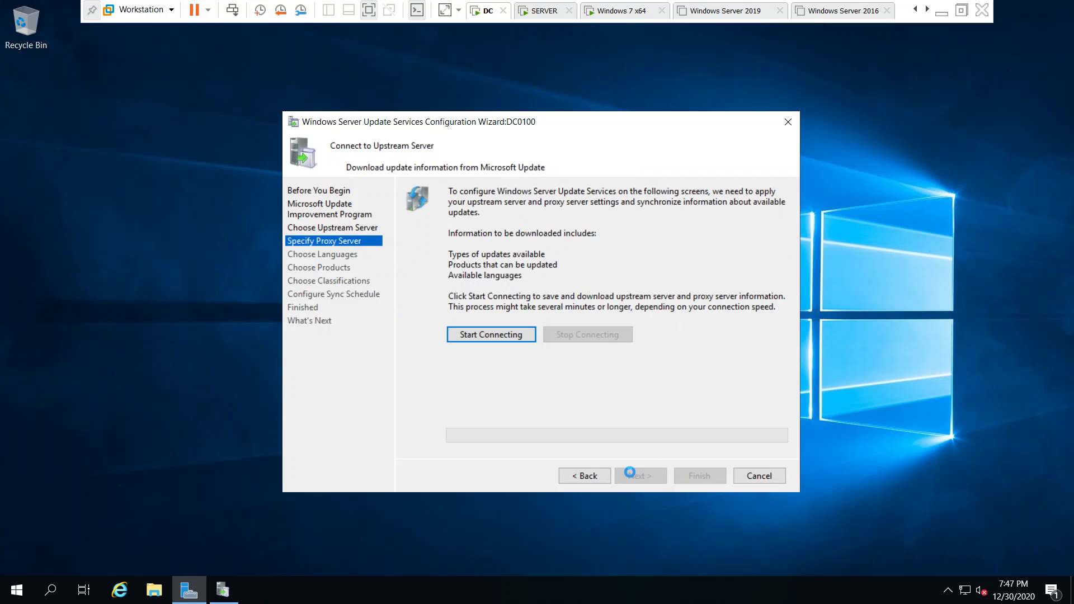
Start connecting to Microsoft Update to download update information
{"action": "left_click", "coordinate": [502, 336]}
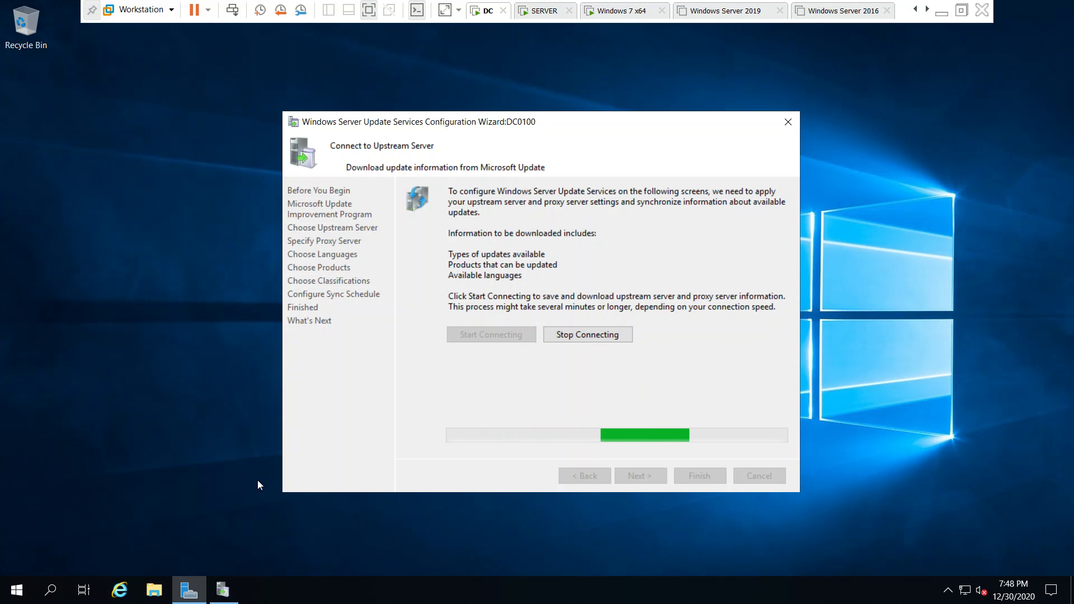
Launch Internet Explorer from the taskbar while the sync progresses
{"action": "left_click", "coordinate": [120, 590]}
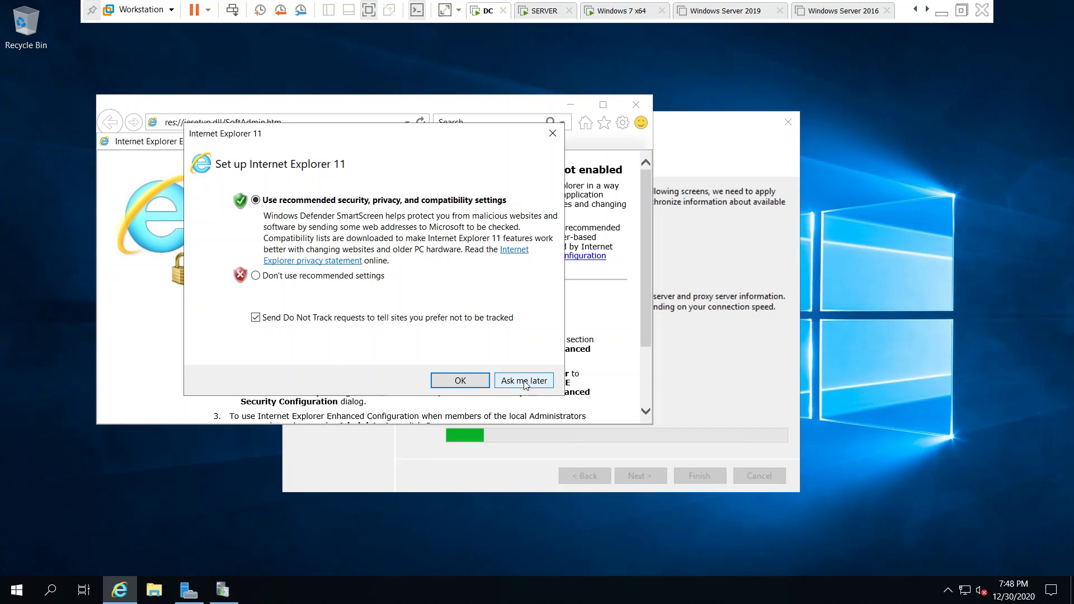
{"action": "left_click", "coordinate": [500, 380]}
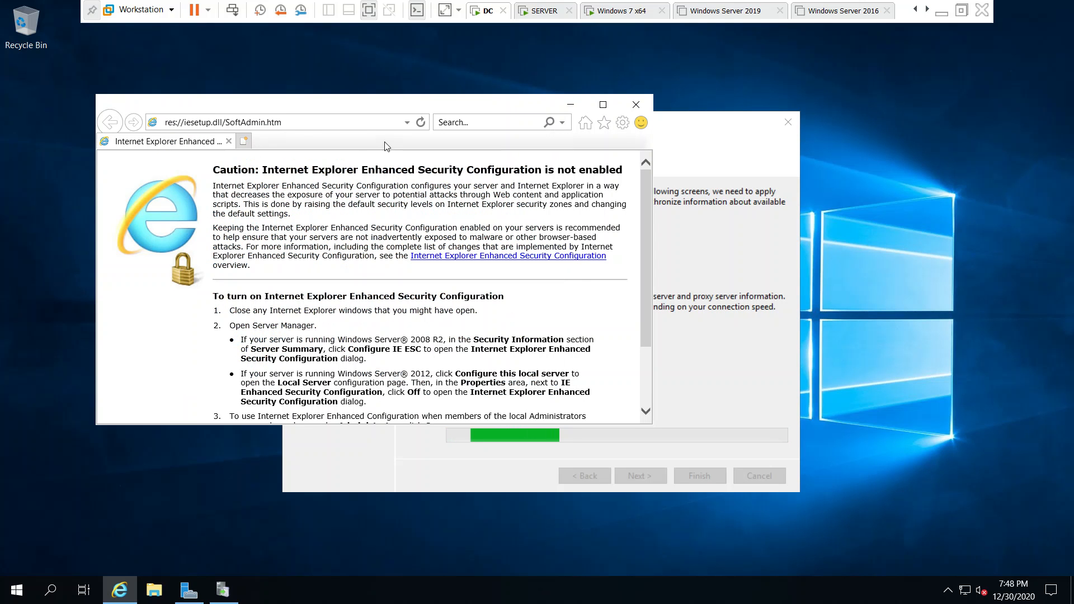
{"action": "left_click", "coordinate": [364, 120]}
{"action": "key", "text": "BackSpace"}
{"action": "type", "text": "go.microsoft.com/"}
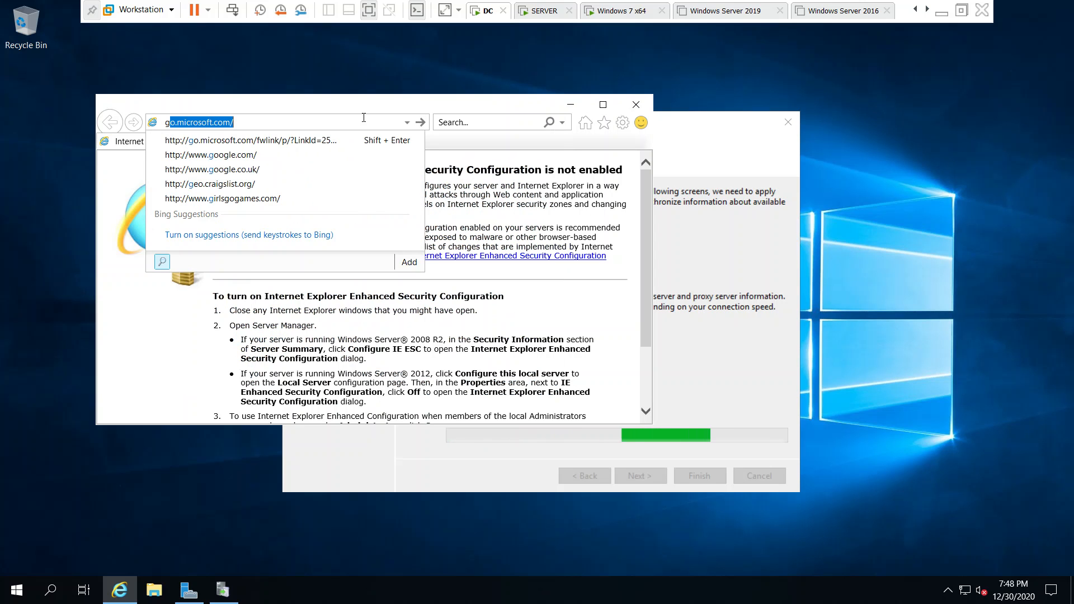
{"action": "left_click", "coordinate": [290, 156]}
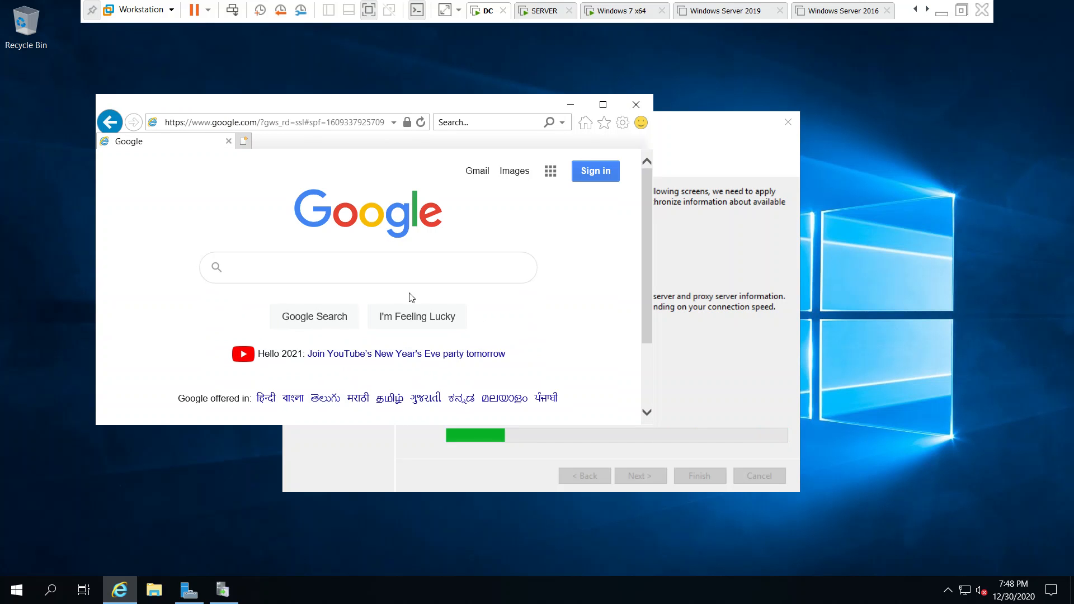
Maximize the browser and decline Google's offer to switch to Chrome
{"action": "left_click", "coordinate": [599, 113]}
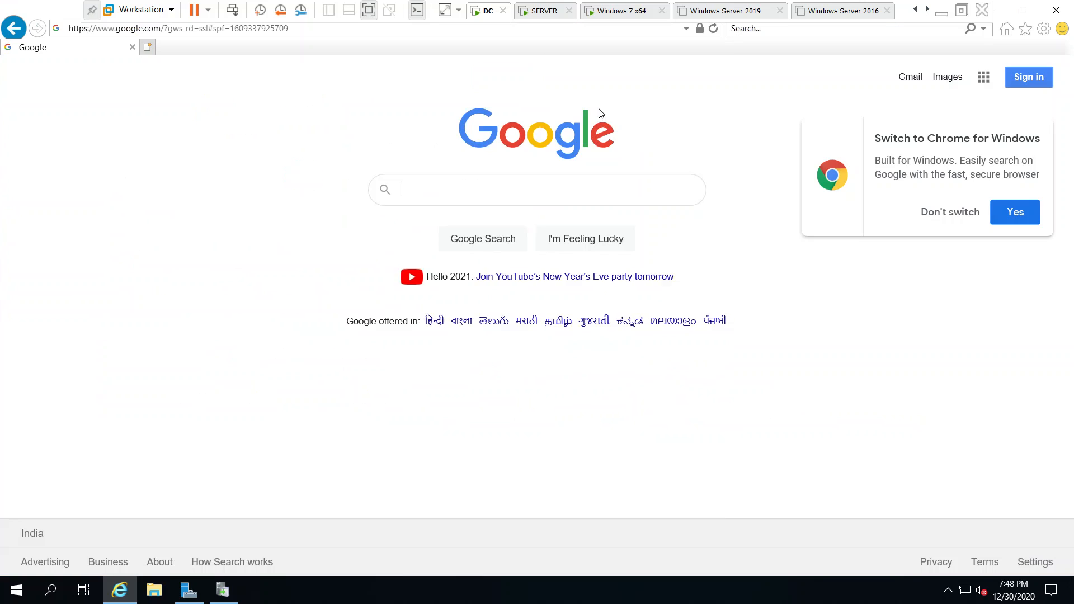
{"action": "left_click", "coordinate": [966, 215]}
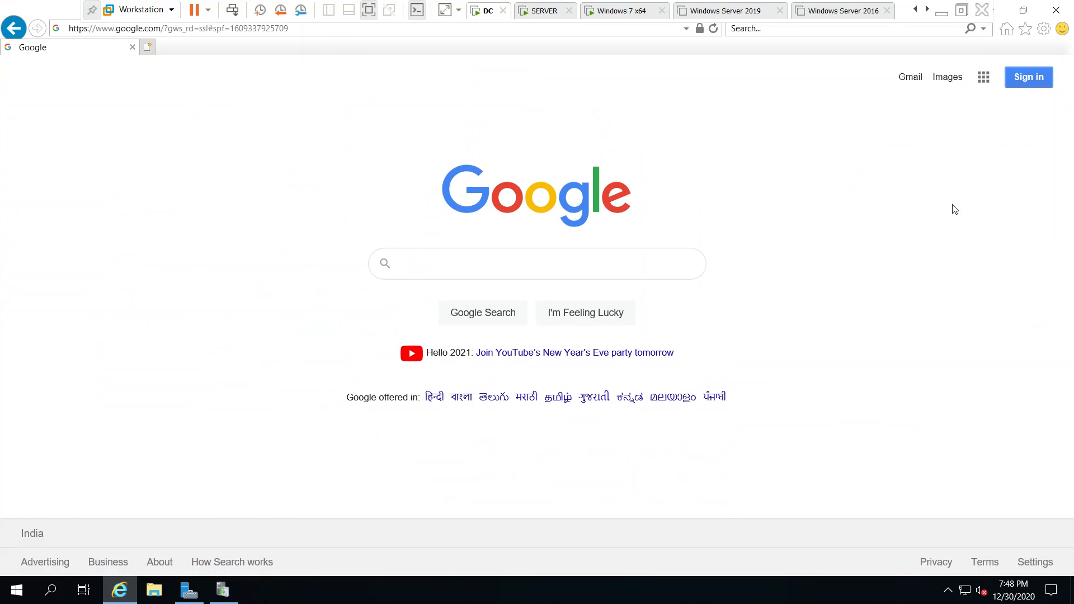
{"action": "left_click", "coordinate": [350, 29]}
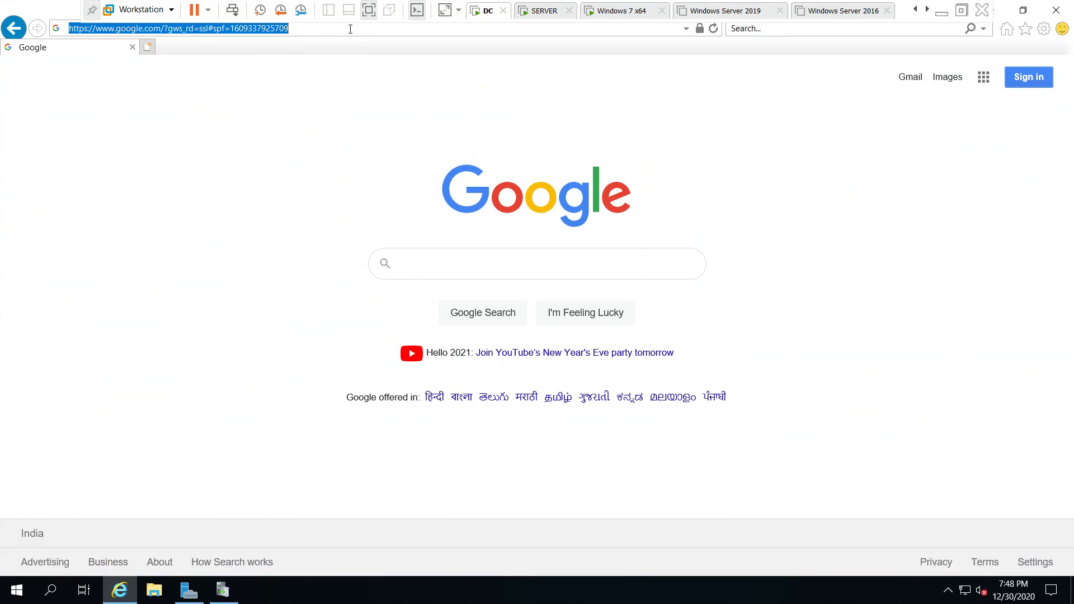
Load speedtest.net and run a test: 20 ms ping, 7.31 Mbps down, 139.62 Mbps up
{"action": "type", "text": "speed"}
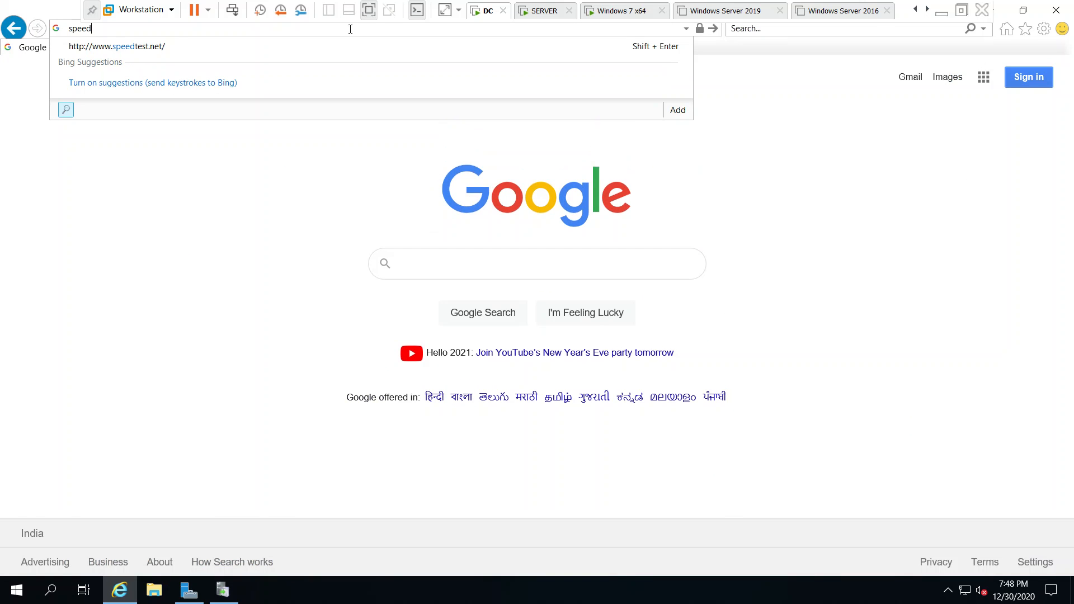
{"action": "key", "text": "Down"}
{"action": "key", "text": "Return"}
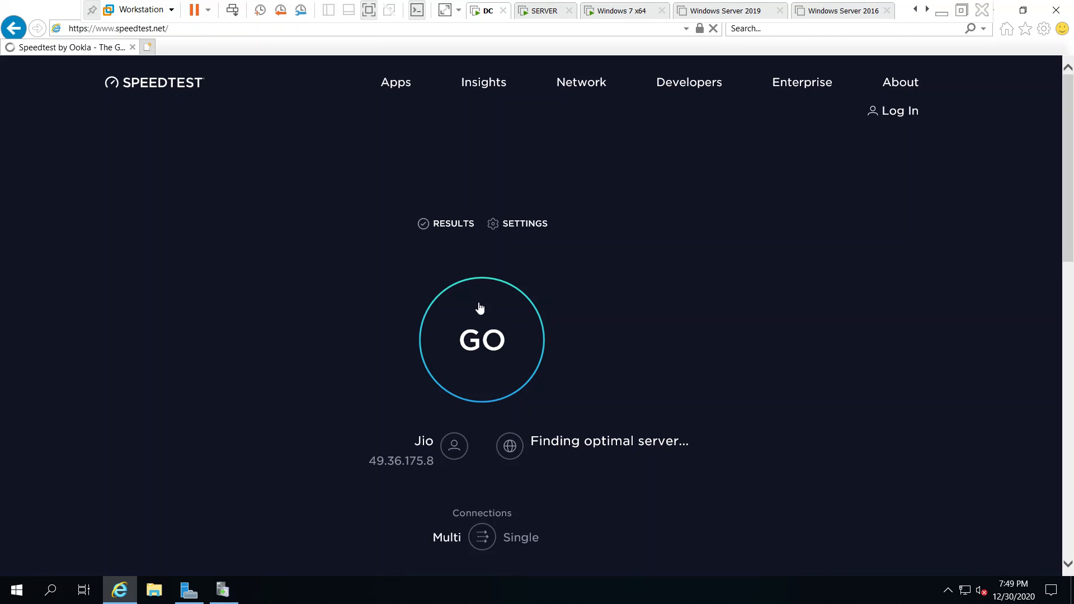
{"action": "left_click", "coordinate": [480, 361]}
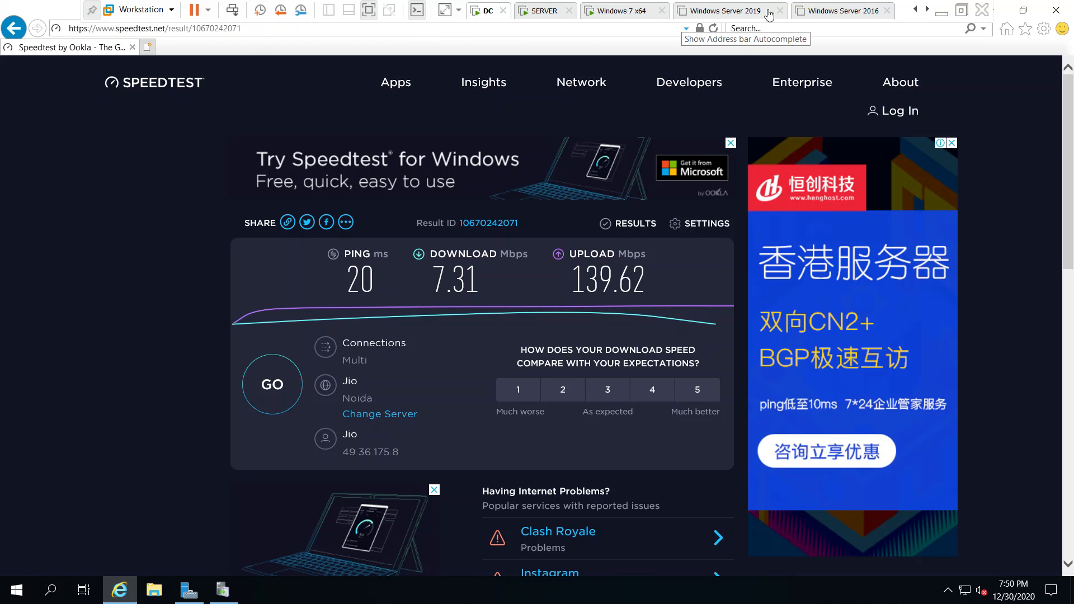
Close Internet Explorer and let the wizard finish downloading upstream server, product and language information
{"action": "left_click", "coordinate": [1056, 10]}
{"action": "left_click_drag", "start_coordinate": [569, 122], "coordinate": [539, 88]}
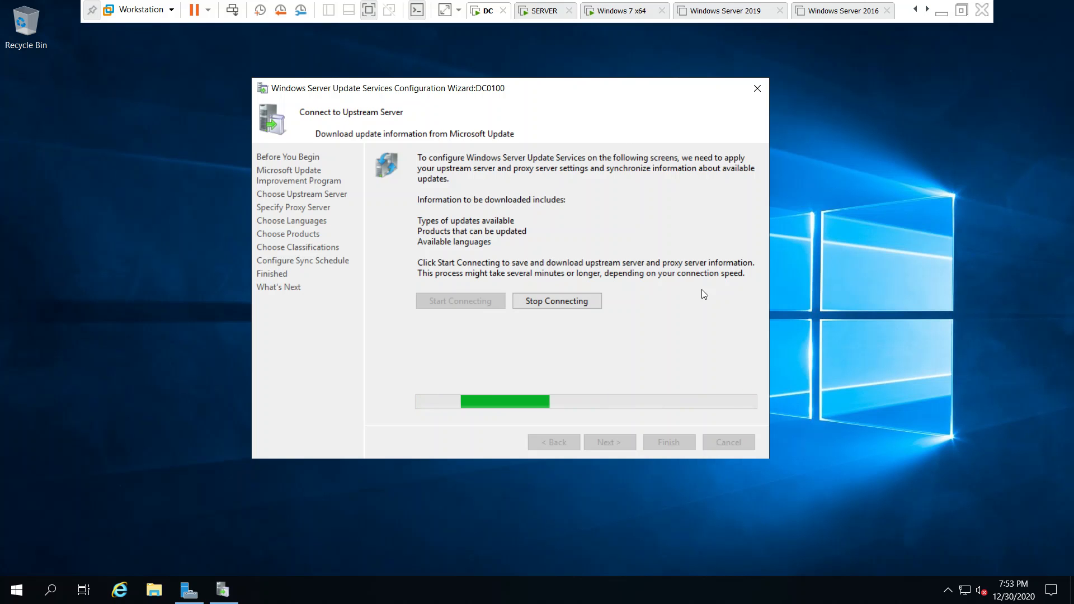
{"action": "left_click", "coordinate": [942, 13]}
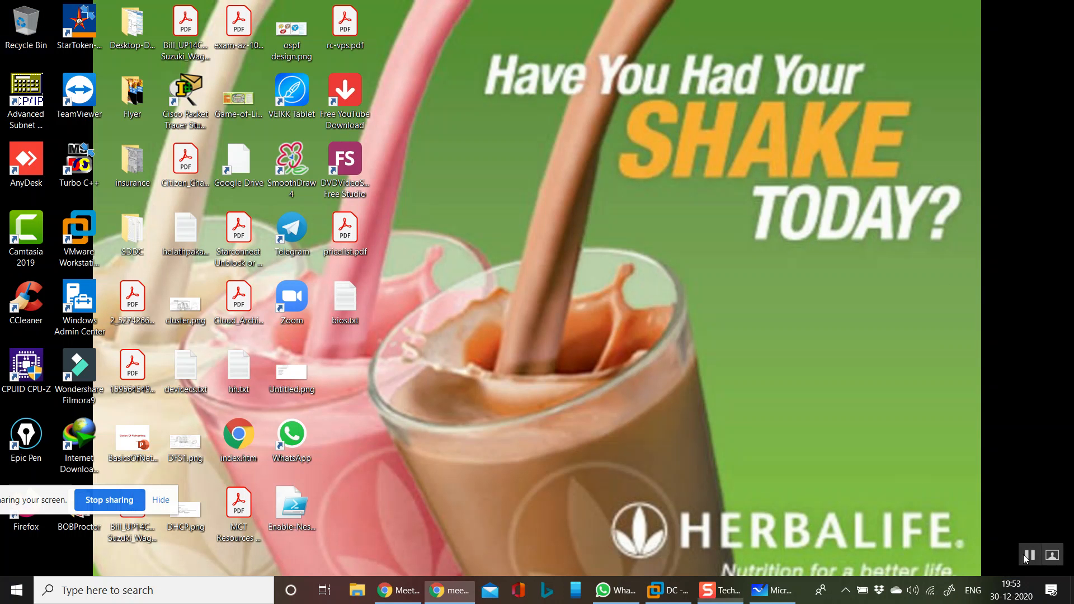
{"action": "left_click", "coordinate": [665, 592]}
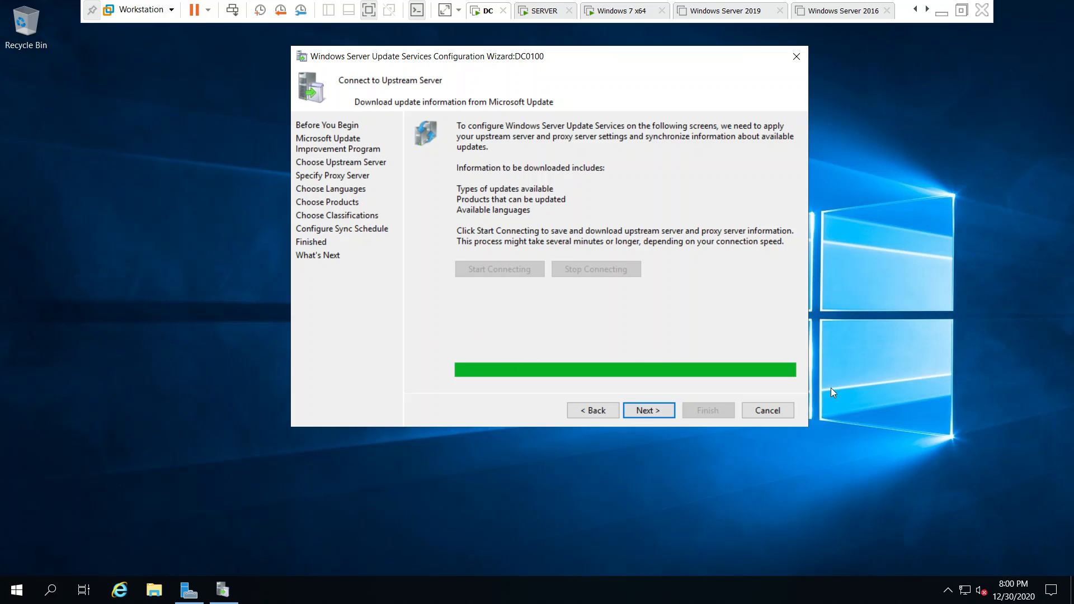
Advance through the Choose Languages page to the product selection page
{"action": "left_click", "coordinate": [649, 411]}
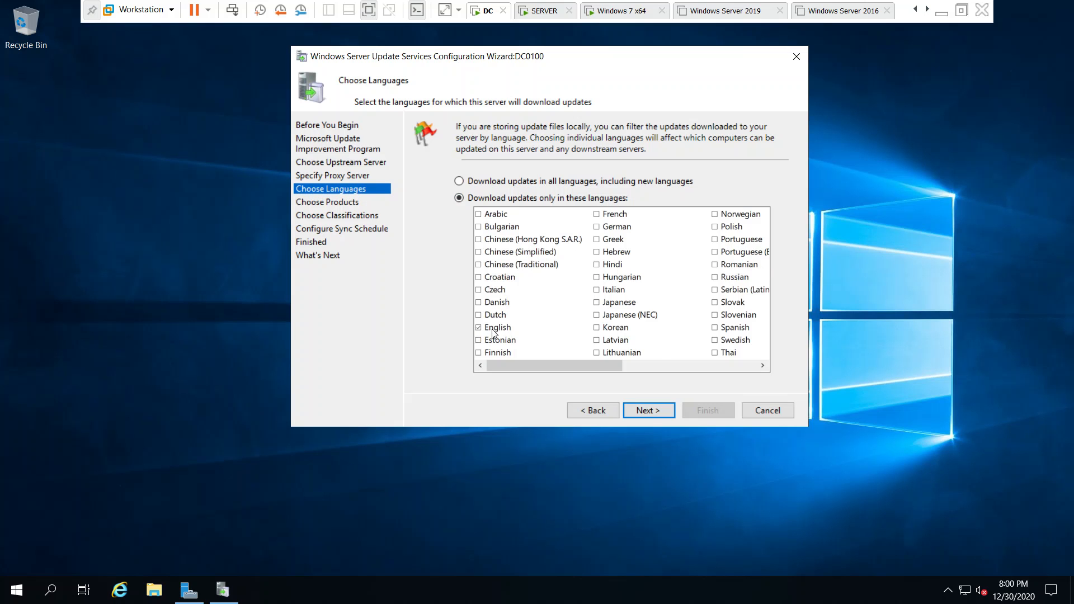
{"action": "left_click", "coordinate": [685, 364]}
{"action": "left_click_drag", "start_coordinate": [685, 365], "coordinate": [519, 368]}
{"action": "left_click", "coordinate": [652, 412]}
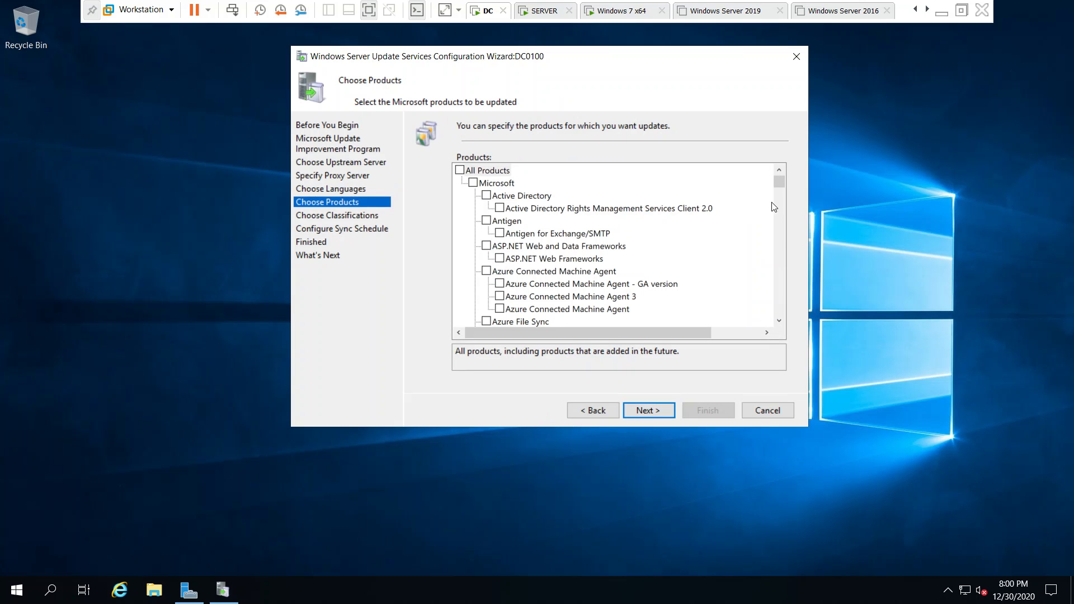
Tick Windows 7 among the products, then switch to the SERVER virtual machine
{"action": "left_click_drag", "start_coordinate": [783, 182], "coordinate": [786, 276]}
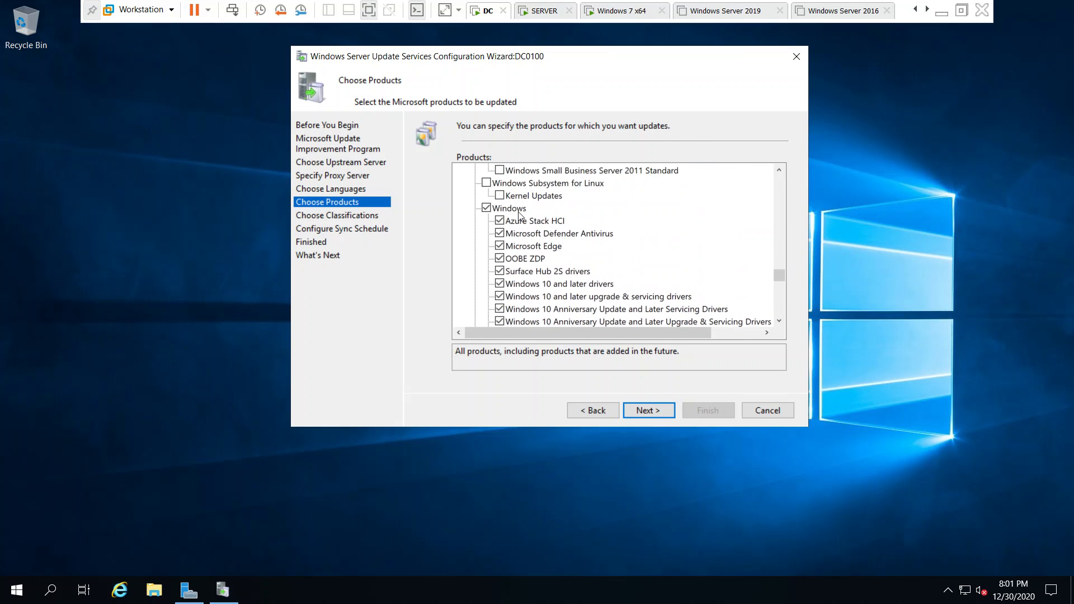
{"action": "left_click", "coordinate": [778, 321]}
{"action": "left_click_drag", "start_coordinate": [778, 321], "coordinate": [778, 321]}
{"action": "left_click", "coordinate": [500, 209]}
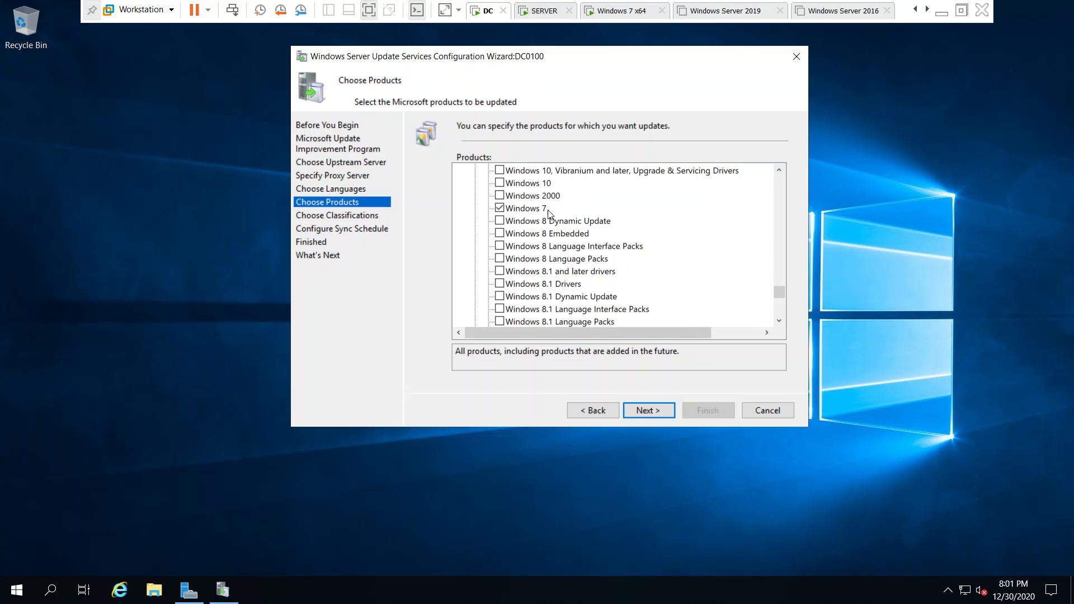
{"action": "left_click_drag", "start_coordinate": [780, 318], "coordinate": [780, 318]}
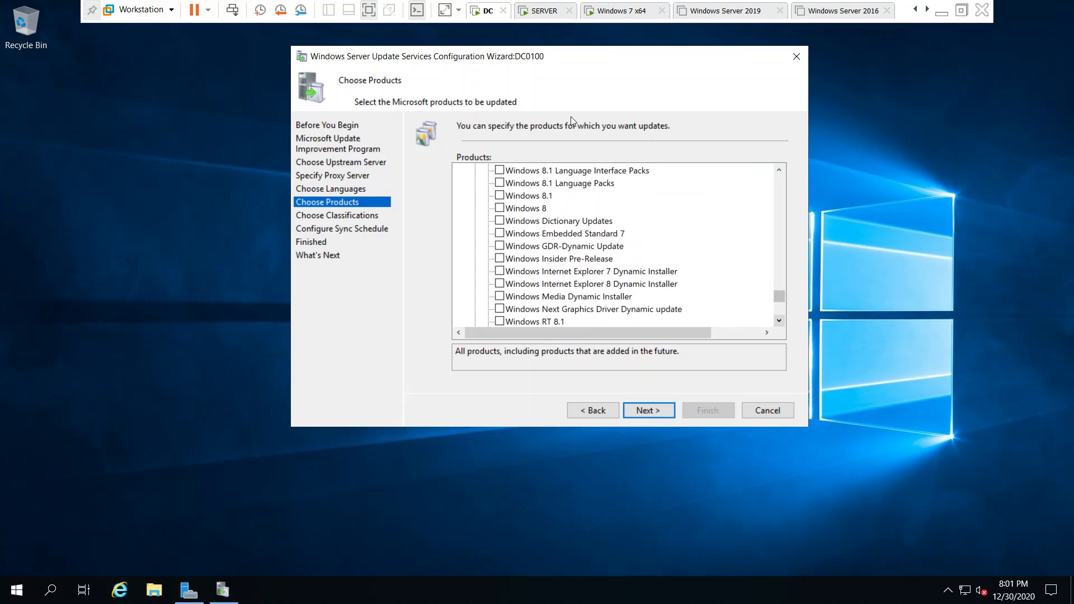
{"action": "left_click", "coordinate": [543, 11]}
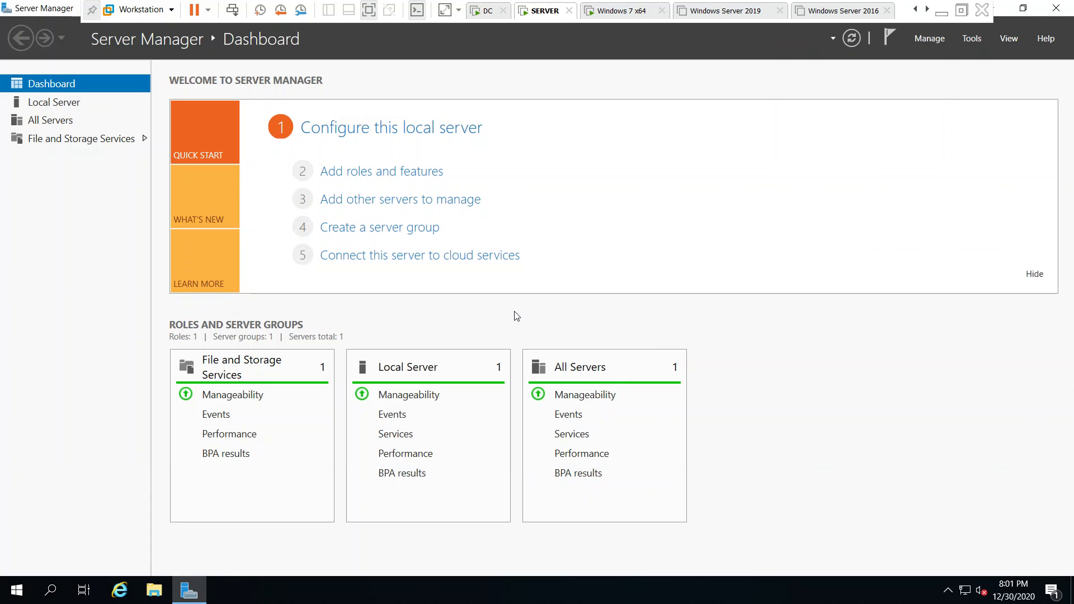
On SERVER, check System About shows Windows Server 2019 Datacenter 1809, then return to DC
{"action": "left_click", "coordinate": [1022, 9]}
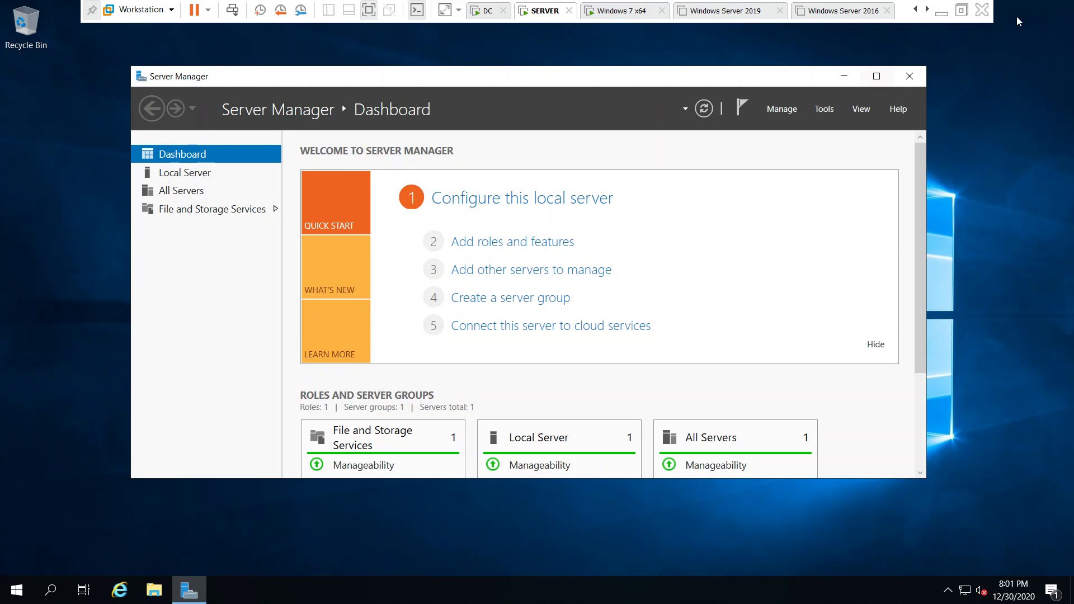
{"action": "left_click", "coordinate": [837, 79]}
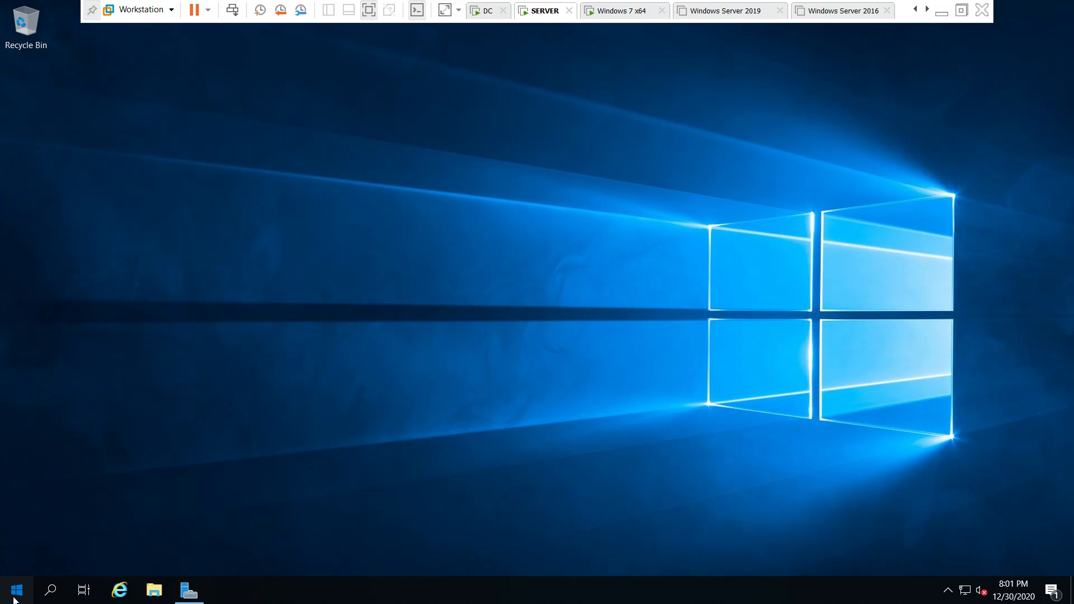
{"action": "left_click", "coordinate": [16, 590]}
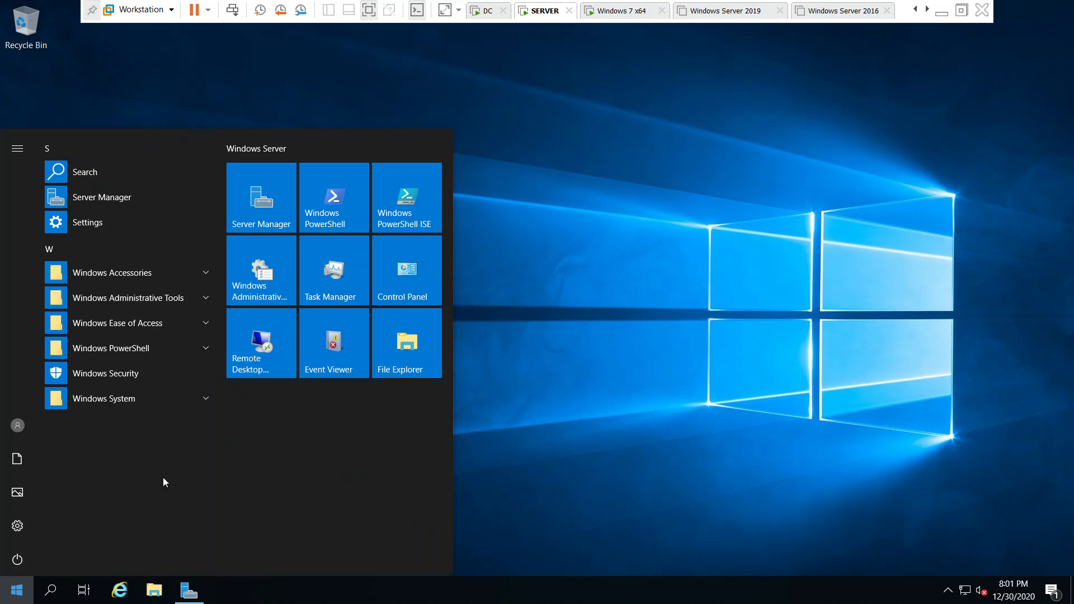
{"action": "left_click", "coordinate": [663, 381]}
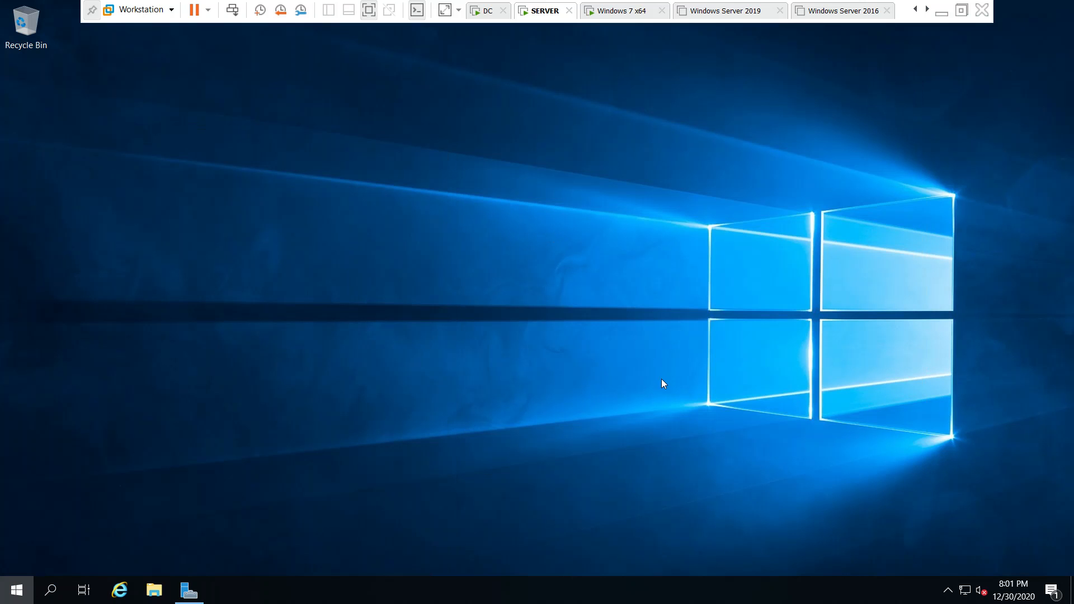
{"action": "right_click", "coordinate": [18, 593]}
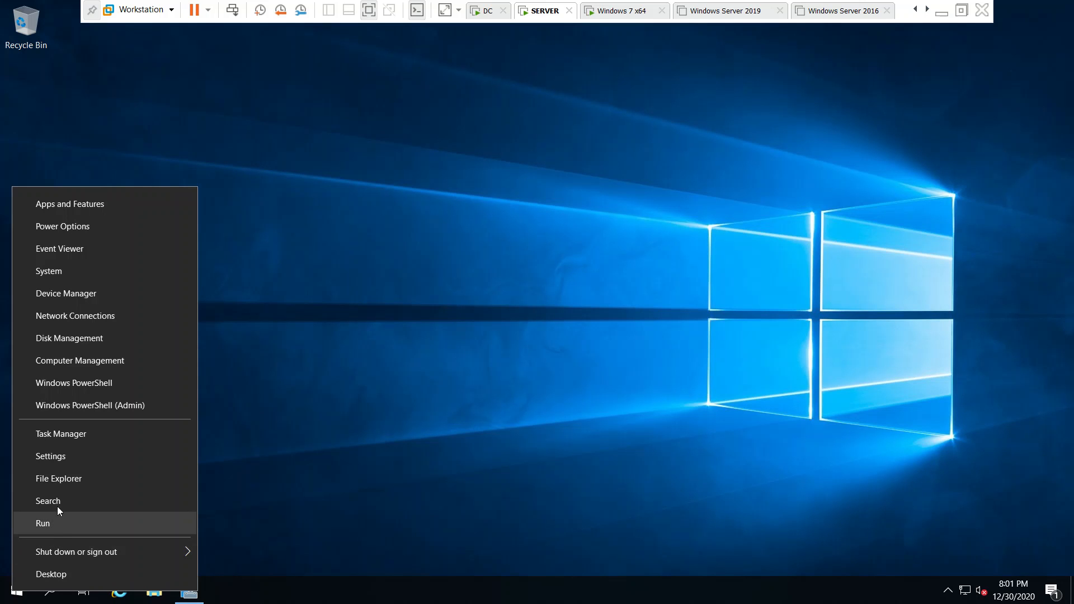
{"action": "left_click", "coordinate": [68, 268]}
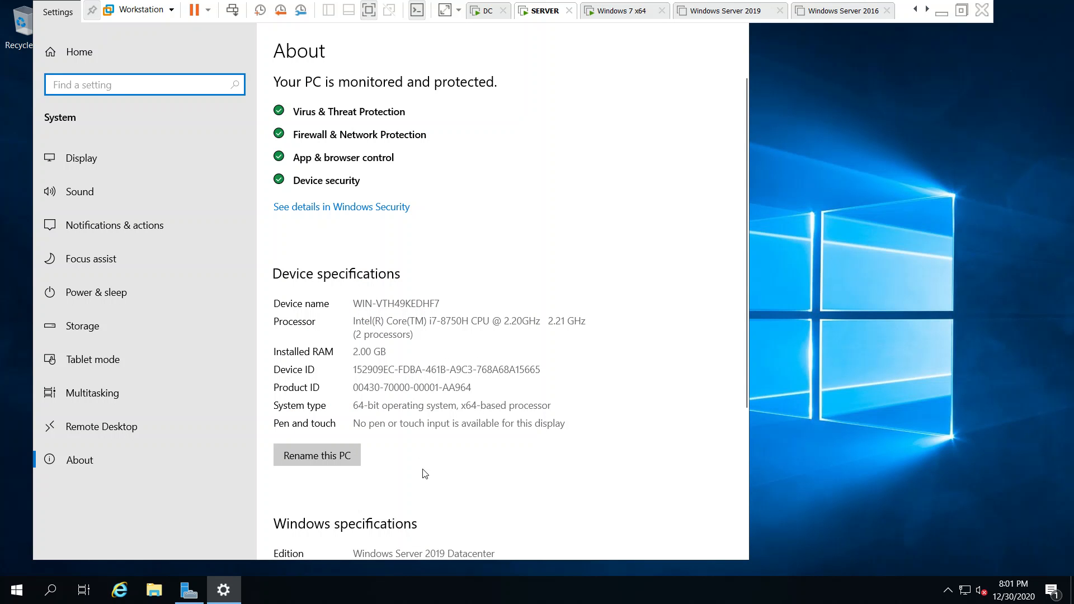
{"action": "scroll", "coordinate": [421, 470], "scroll_direction": "down", "scroll_amount": 4}
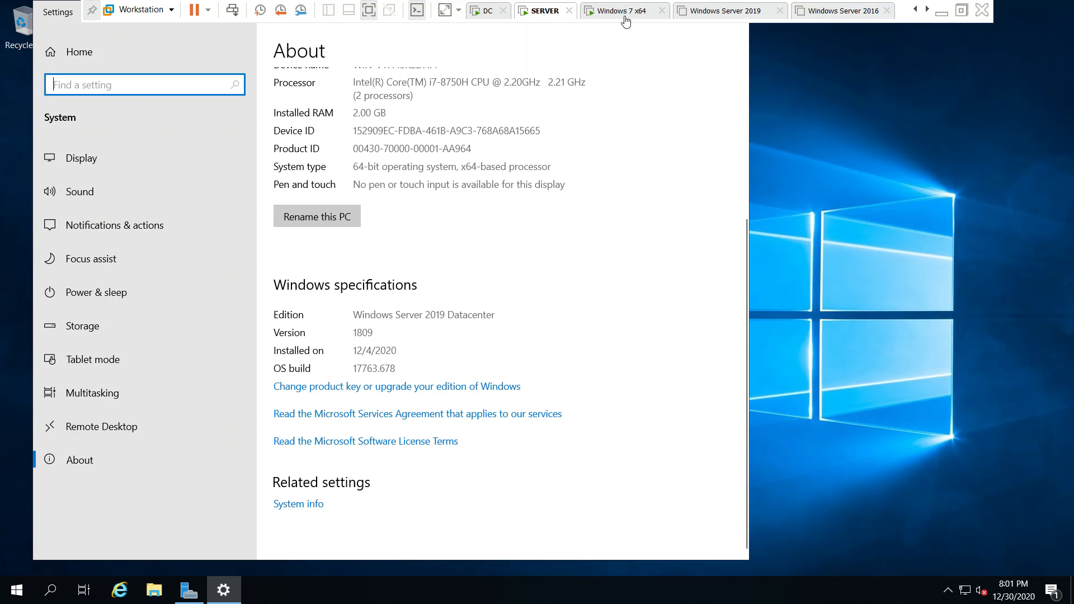
{"action": "left_click", "coordinate": [484, 12]}
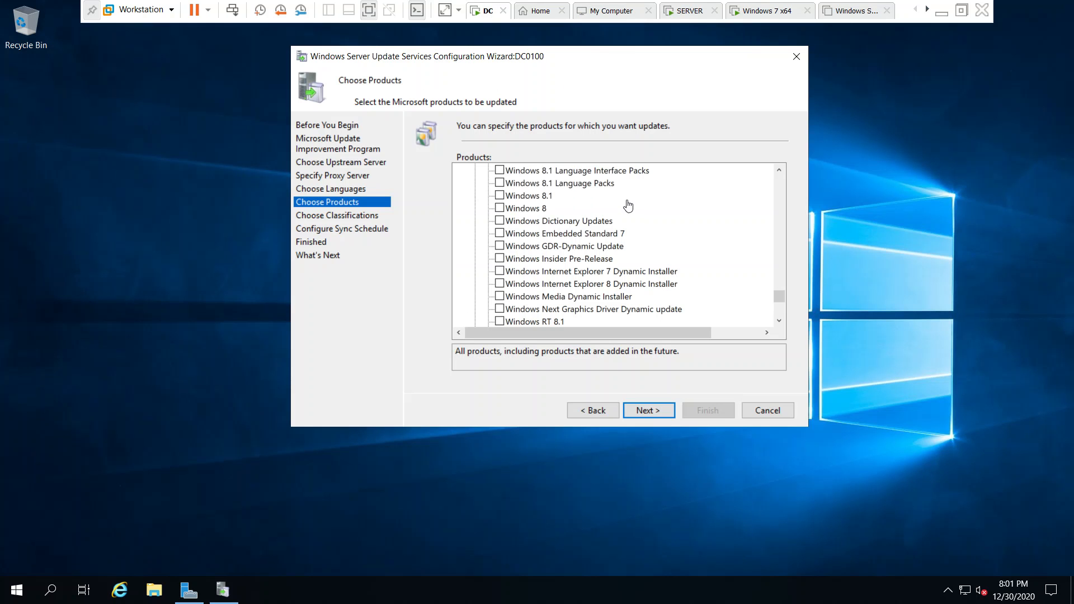
Tick Windows Server 2019, its drivers, Windows Server Drivers, WSUS Dynamic Installer and version 1903+ products
{"action": "left_click", "coordinate": [780, 320]}
{"action": "left_click_drag", "start_coordinate": [781, 318], "coordinate": [778, 318]}
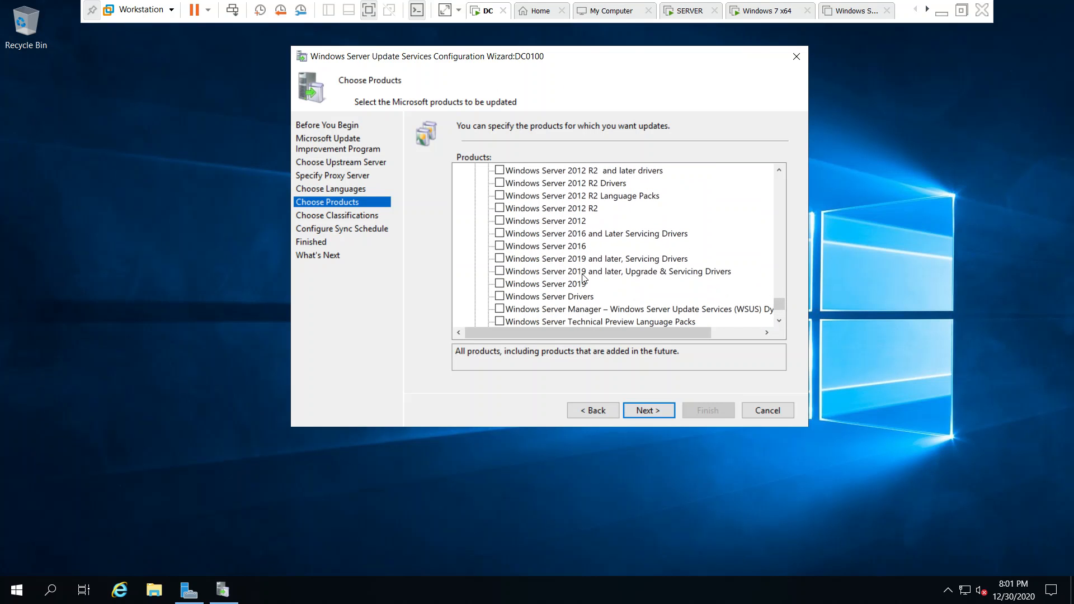
{"action": "left_click", "coordinate": [500, 285]}
{"action": "left_click", "coordinate": [499, 258]}
{"action": "left_click", "coordinate": [498, 272]}
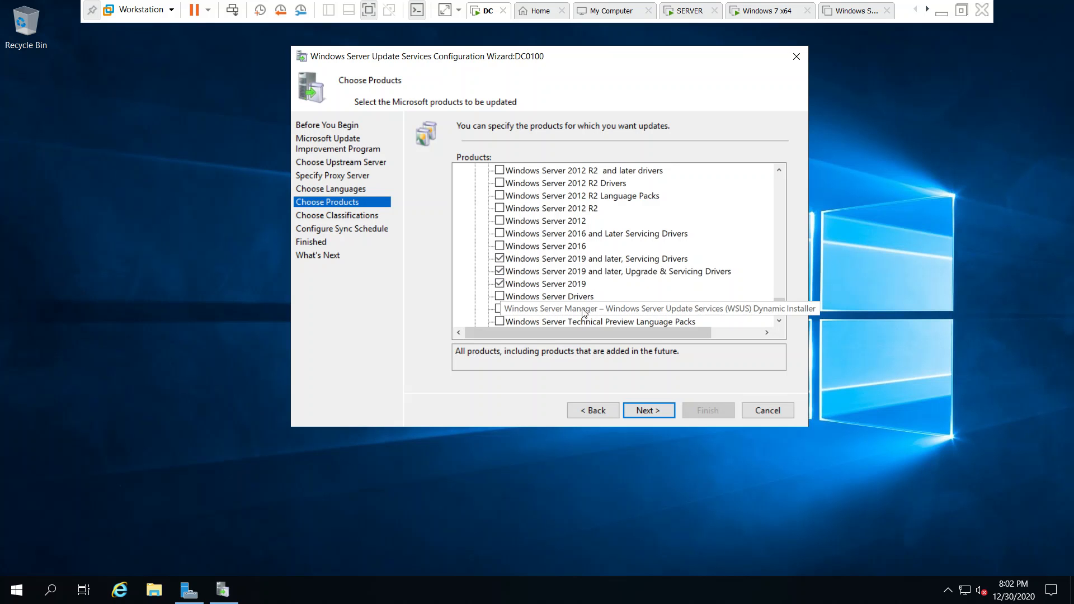
{"action": "left_click", "coordinate": [779, 320]}
{"action": "left_click", "coordinate": [778, 321]}
{"action": "left_click", "coordinate": [779, 321]}
{"action": "left_click", "coordinate": [779, 321]}
{"action": "left_click", "coordinate": [779, 320]}
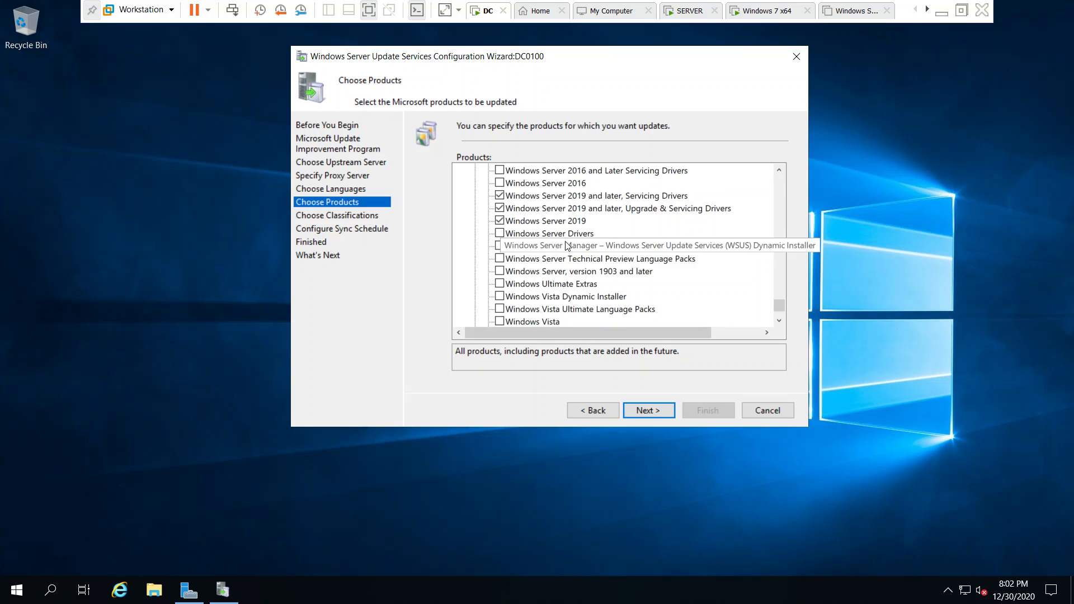
{"action": "left_click", "coordinate": [502, 233]}
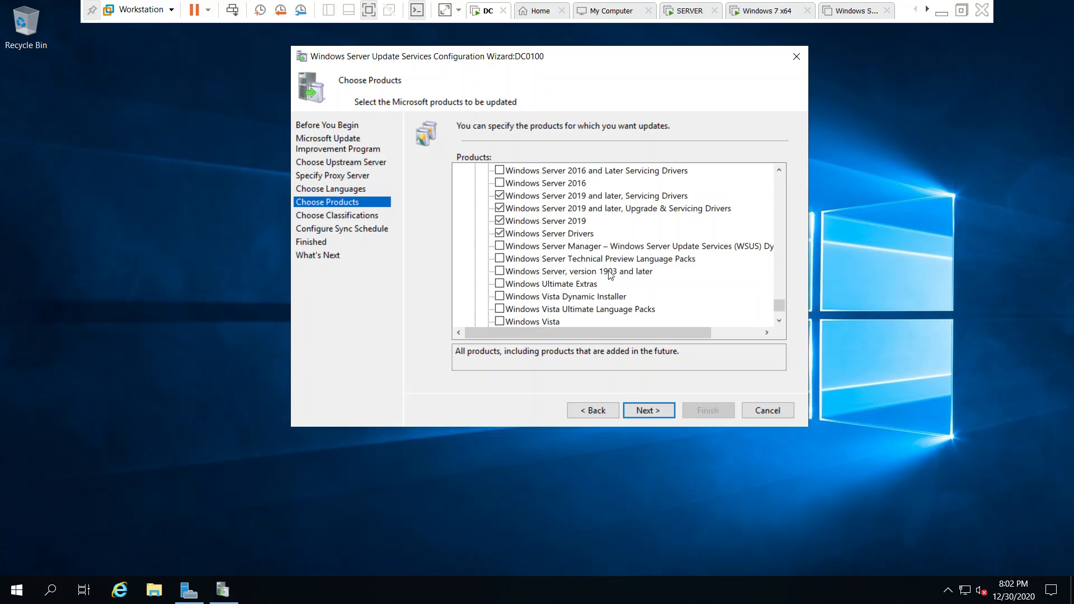
{"action": "left_click", "coordinate": [499, 247]}
{"action": "left_click", "coordinate": [501, 272]}
{"action": "left_click_drag", "start_coordinate": [780, 304], "coordinate": [782, 324]}
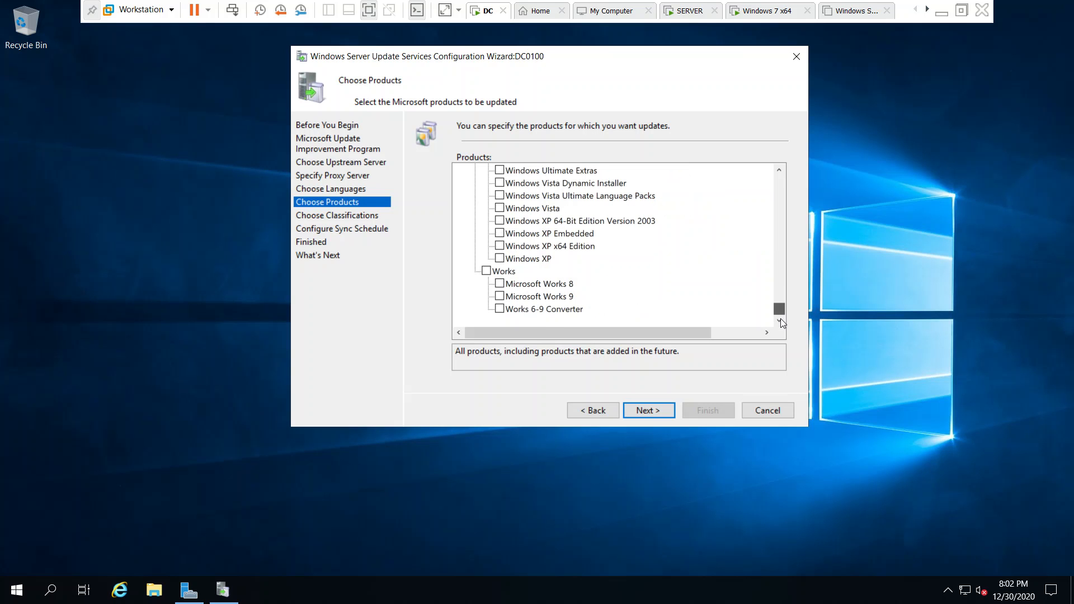
Select all classifications, keep manual sync, enable initial synchronization, and finish the wizard
{"action": "left_click", "coordinate": [644, 411]}
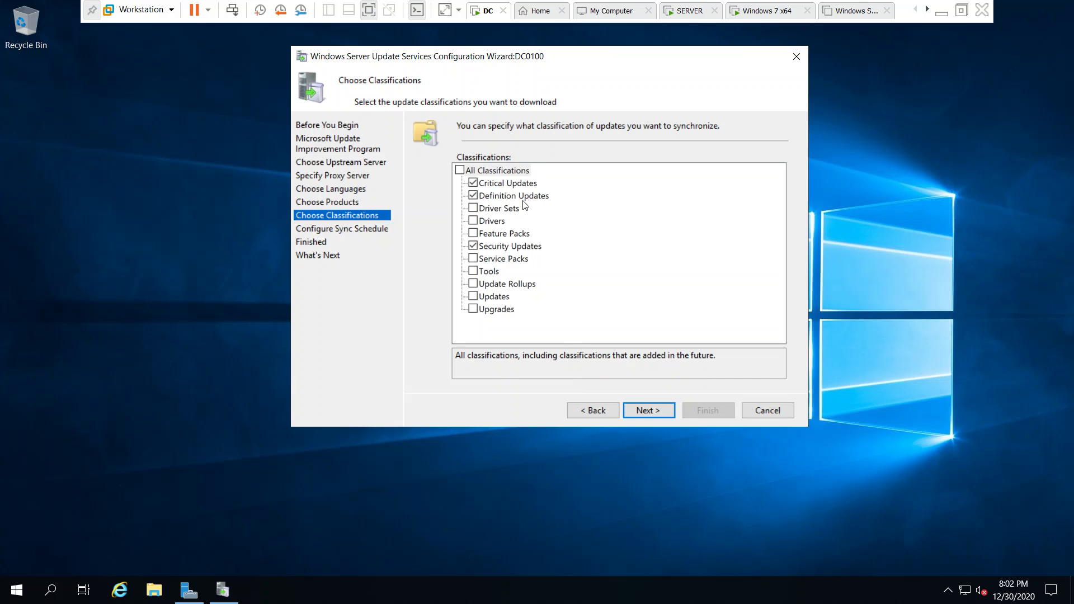
{"action": "left_click", "coordinate": [461, 170]}
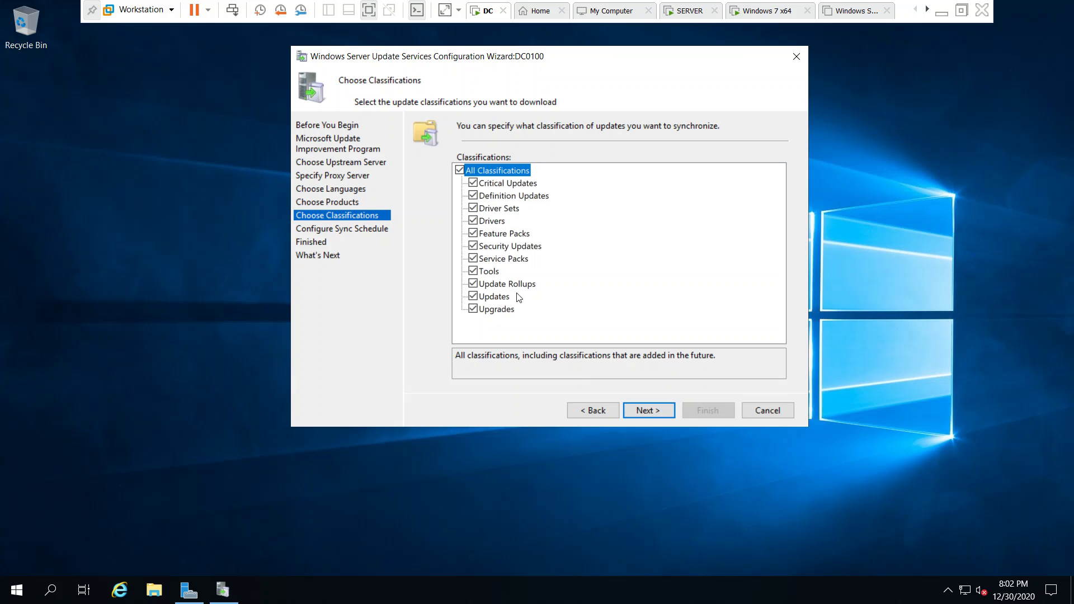
{"action": "left_click", "coordinate": [668, 411]}
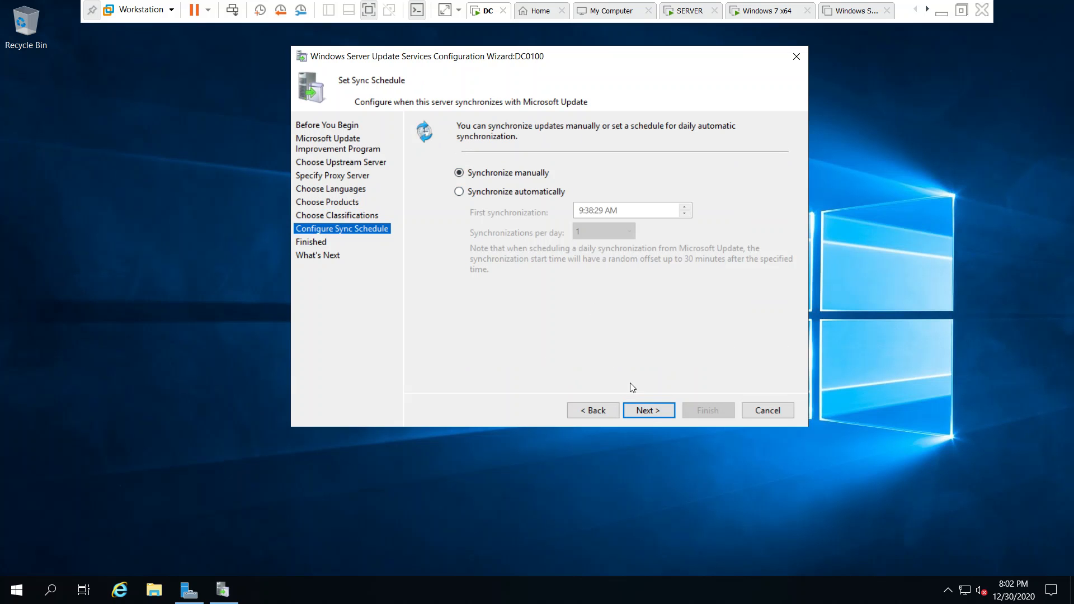
{"action": "left_click", "coordinate": [654, 416]}
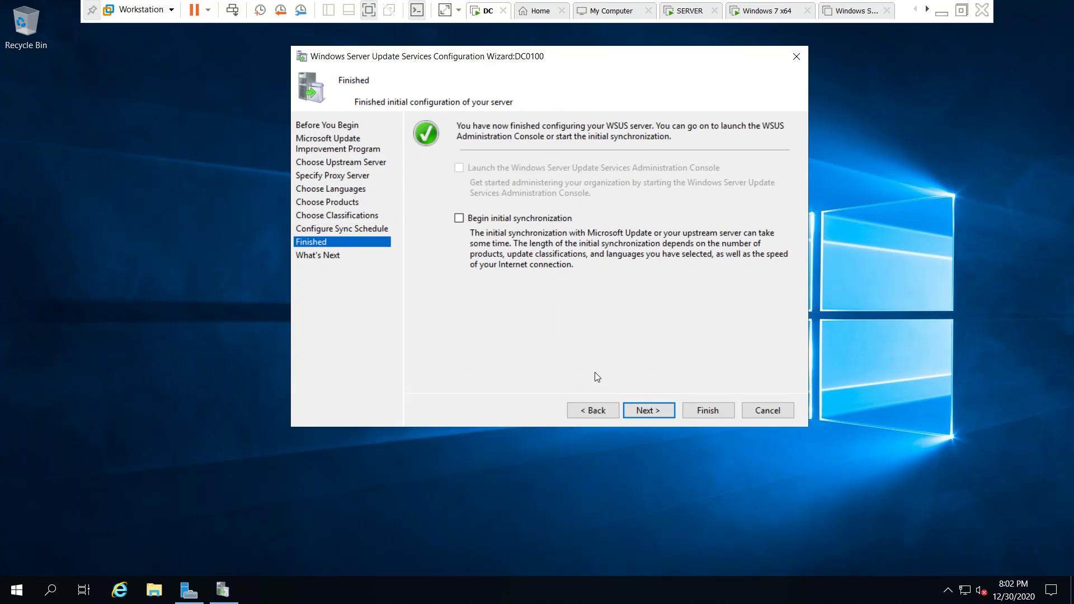
{"action": "left_click", "coordinate": [531, 217]}
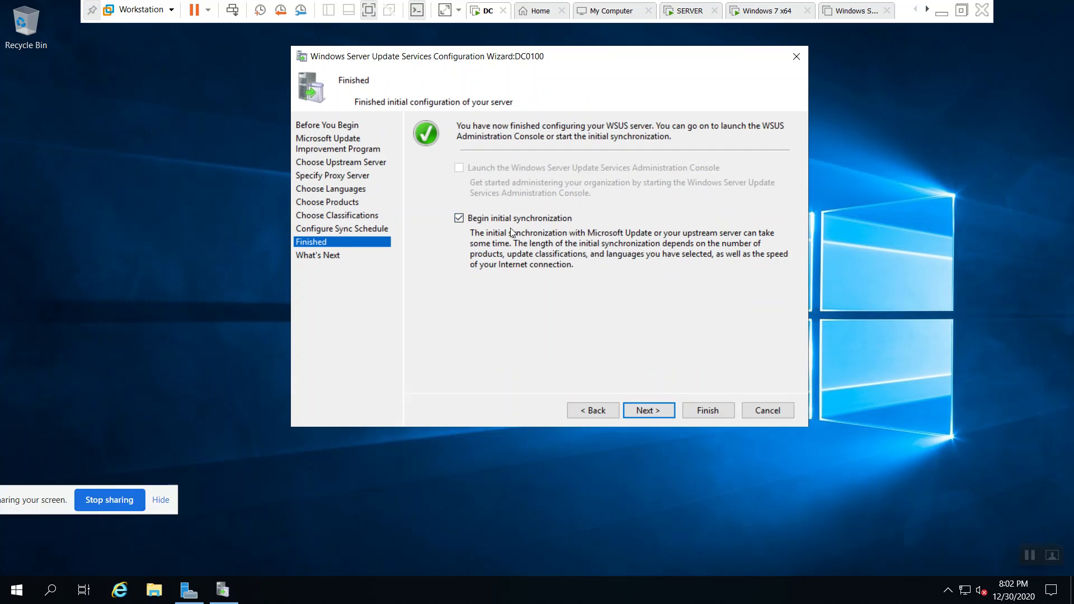
{"action": "left_click", "coordinate": [649, 410]}
{"action": "left_click", "coordinate": [716, 411]}
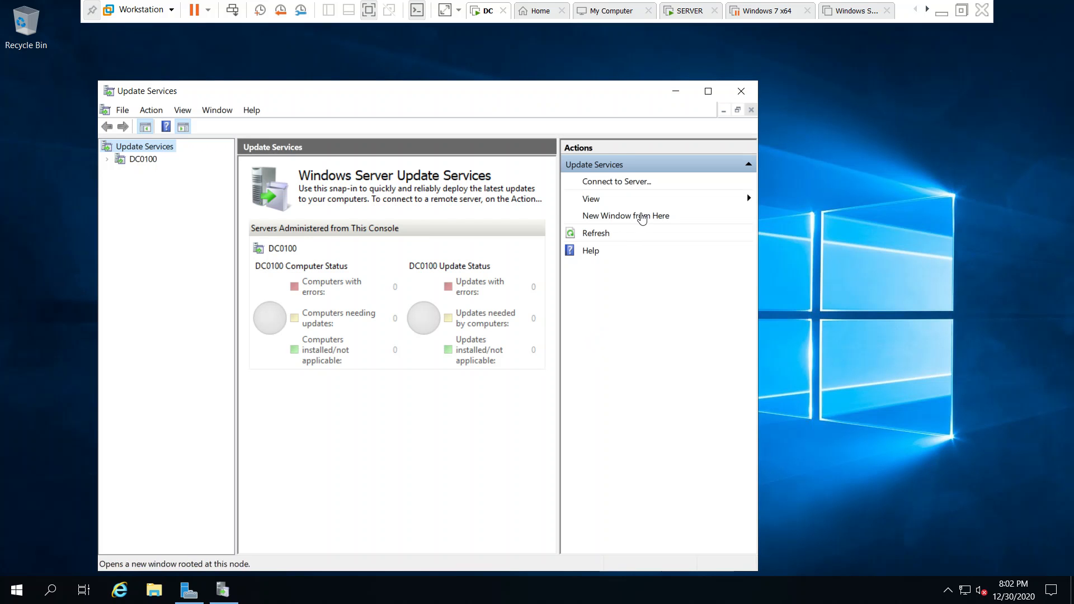
Maximize Update Services and open DC0100's Synchronizations, showing the new sync at 0%
{"action": "left_click", "coordinate": [708, 91]}
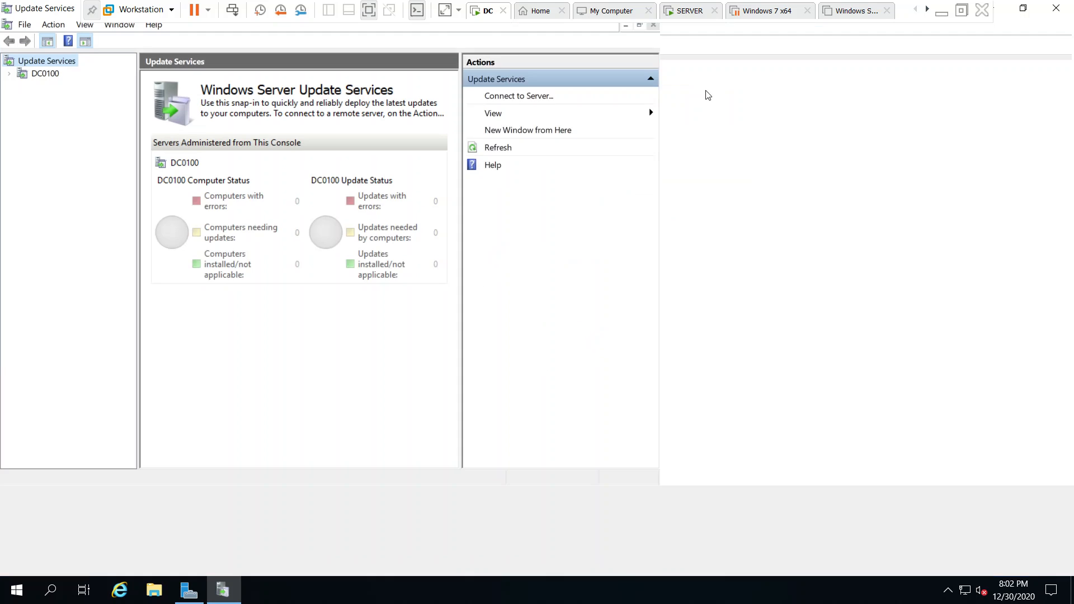
{"action": "left_click", "coordinate": [9, 73]}
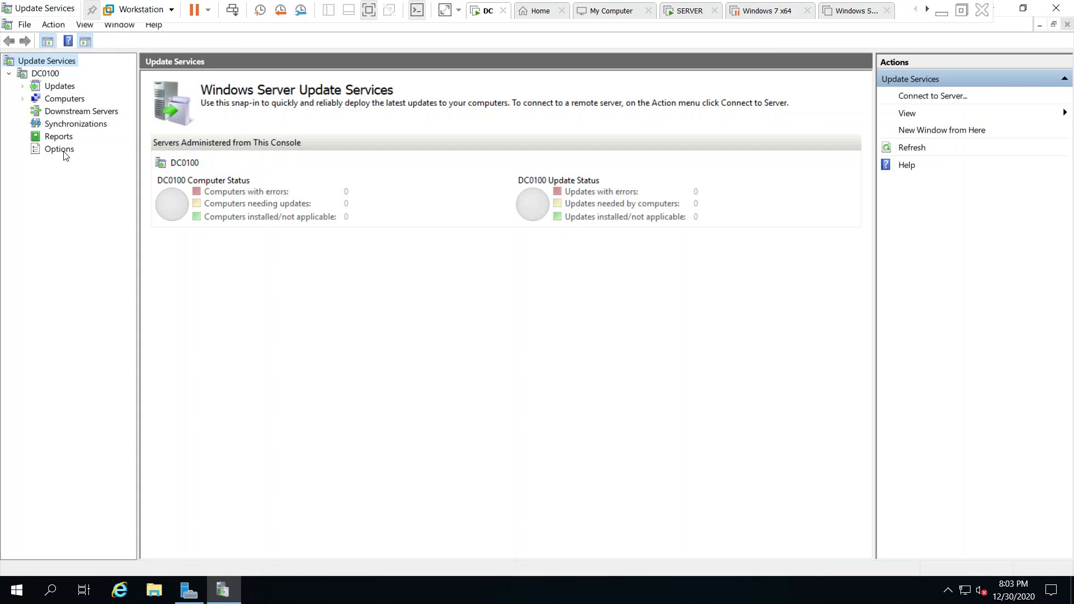
{"action": "left_click", "coordinate": [76, 123]}
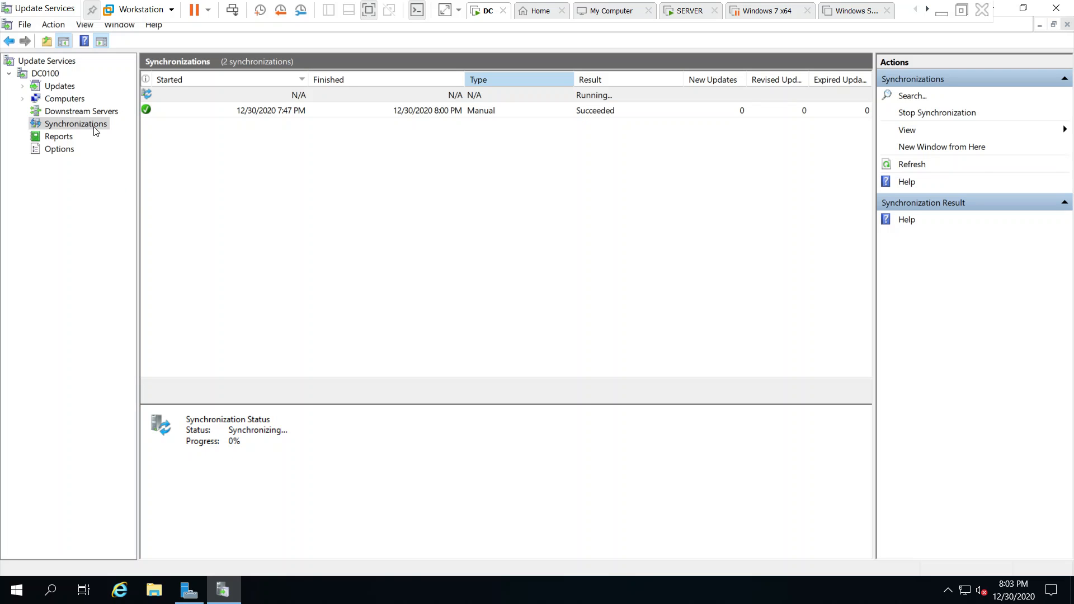
Browse the All, Critical, Security and WSUS update lists in Update Services
{"action": "left_click", "coordinate": [58, 88]}
{"action": "left_click", "coordinate": [23, 87]}
{"action": "left_click", "coordinate": [78, 99]}
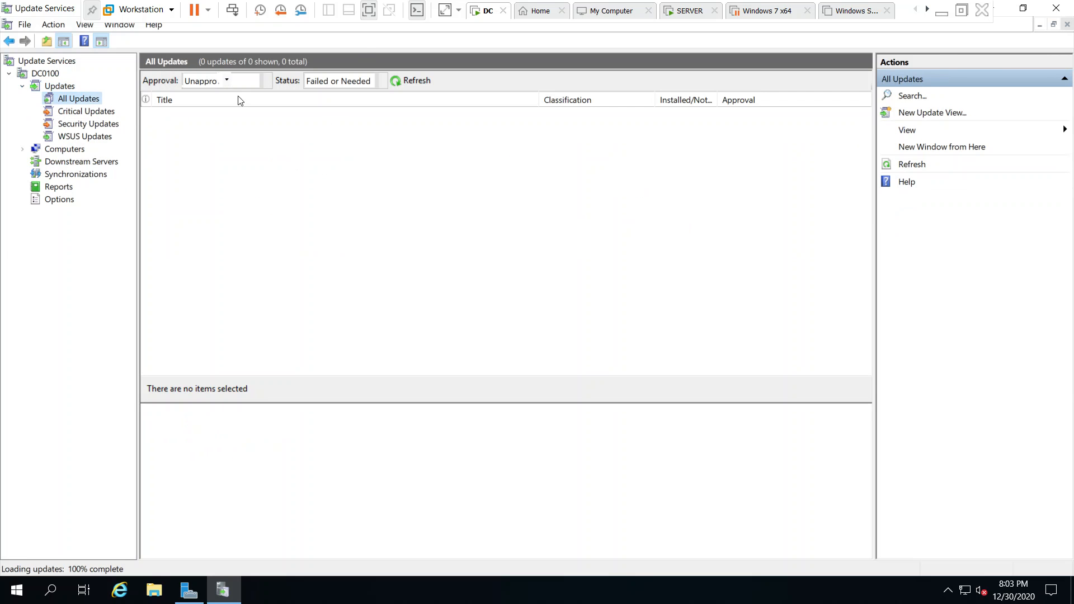
{"action": "left_click", "coordinate": [74, 111]}
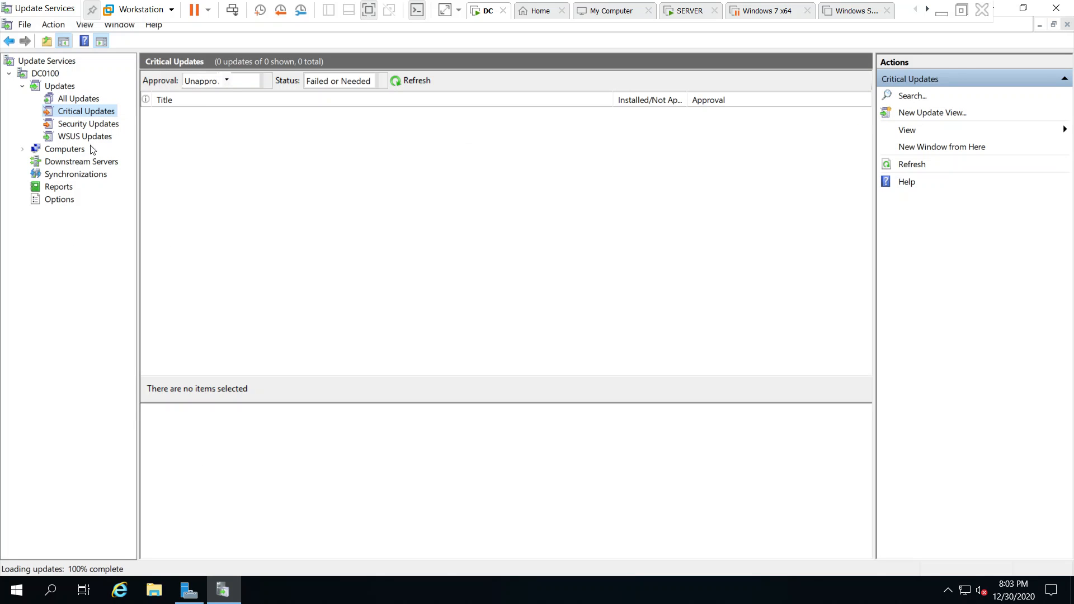
{"action": "left_click", "coordinate": [91, 123]}
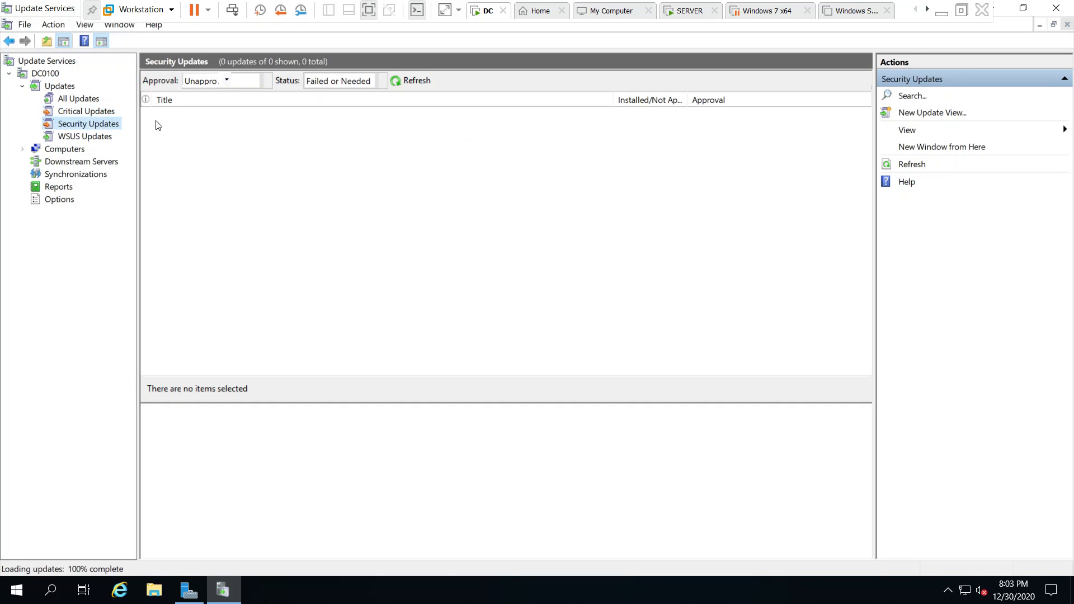
{"action": "left_click", "coordinate": [81, 137]}
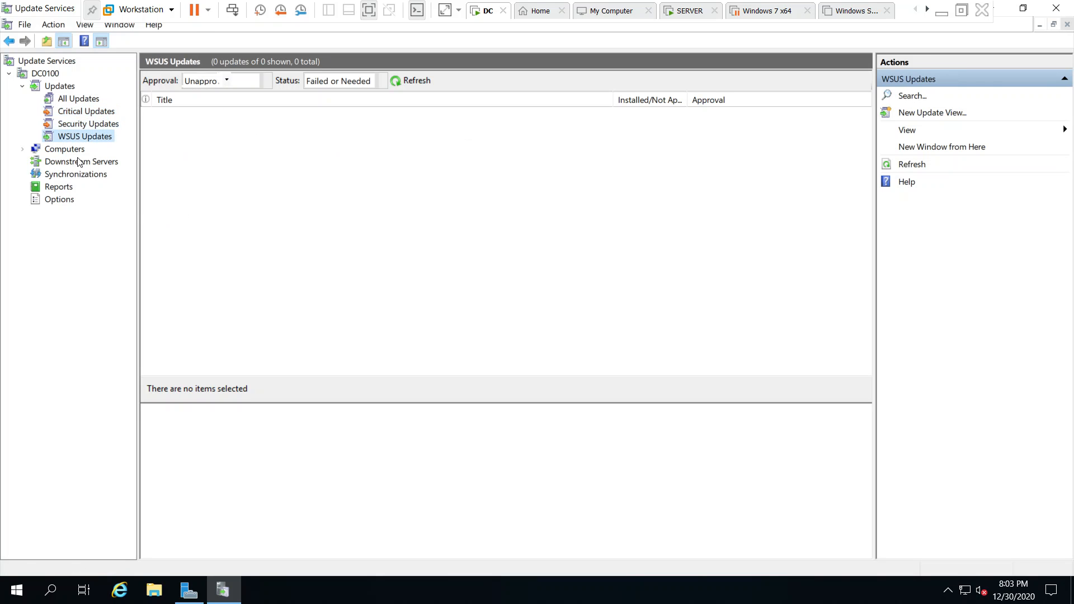
Check All Computers, Downstream Servers and the synchronization history, then show the Reports page
{"action": "left_click", "coordinate": [79, 162]}
{"action": "left_click", "coordinate": [73, 148]}
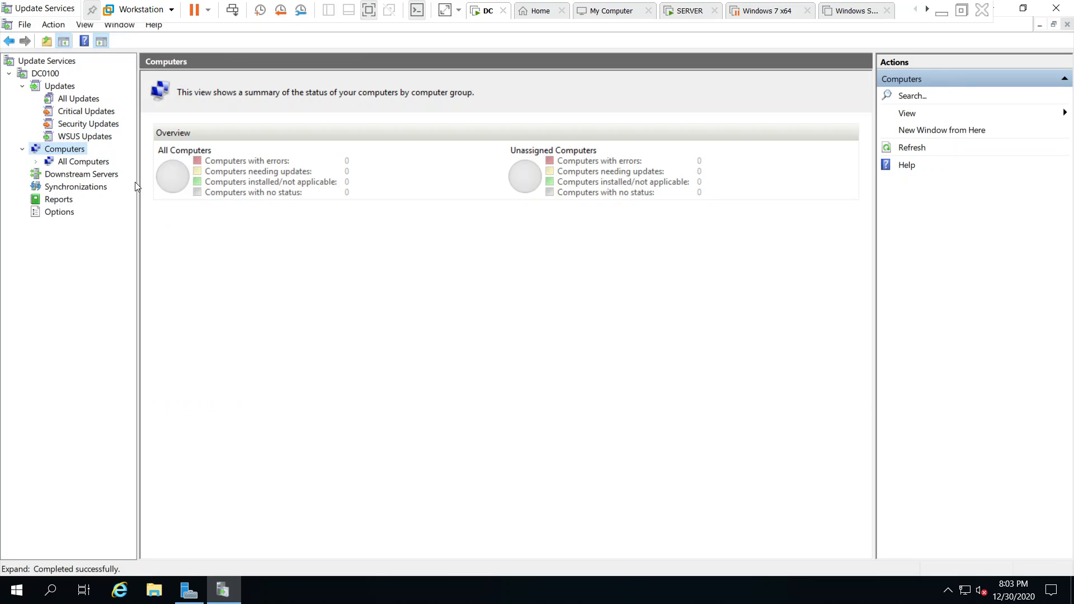
{"action": "left_click", "coordinate": [103, 162]}
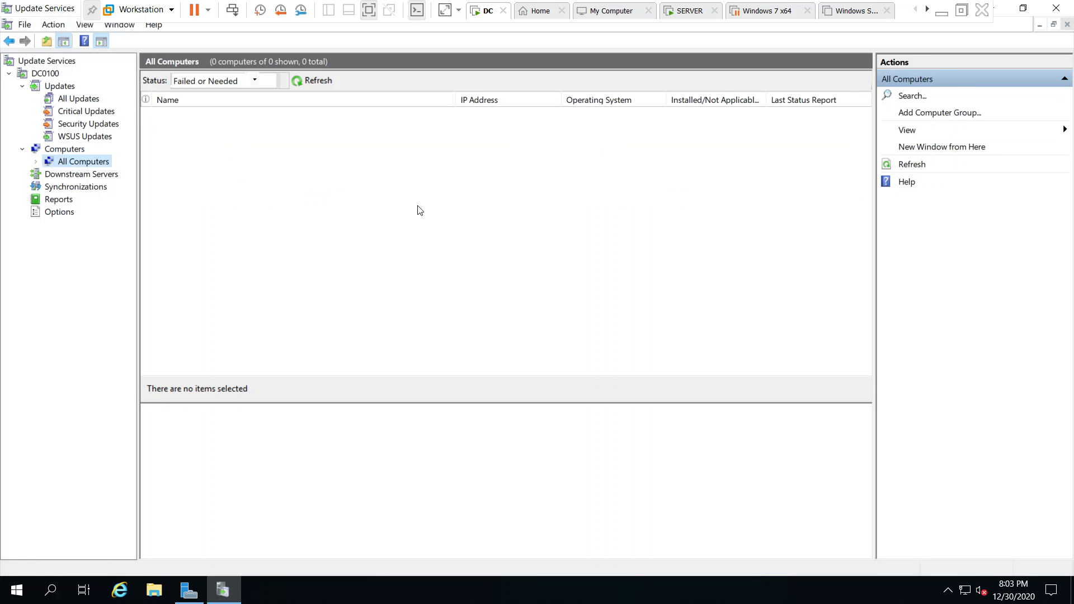
{"action": "left_click", "coordinate": [91, 176]}
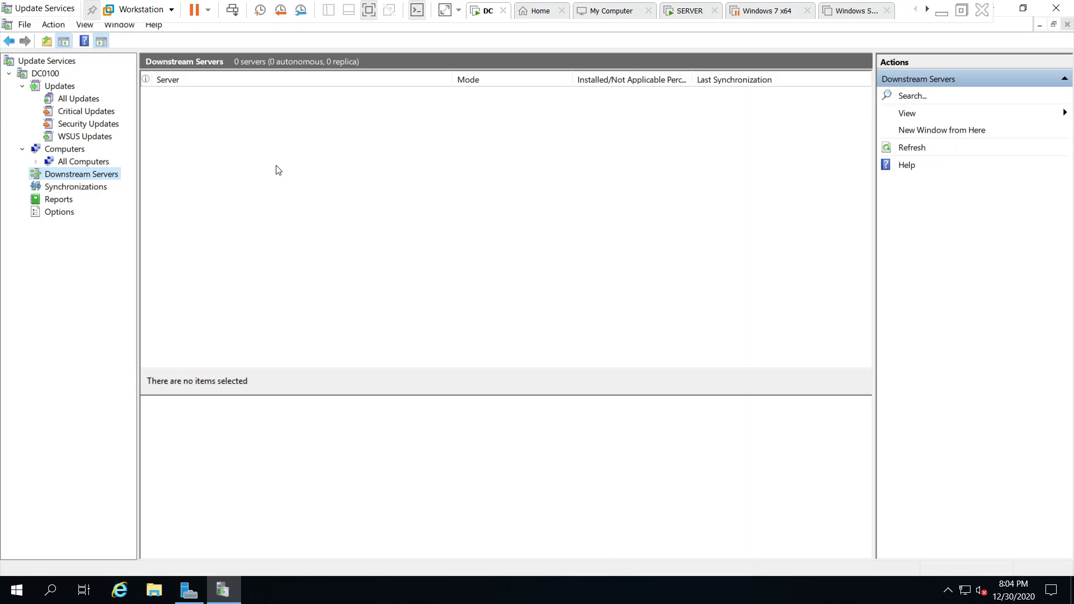
{"action": "left_click", "coordinate": [75, 187]}
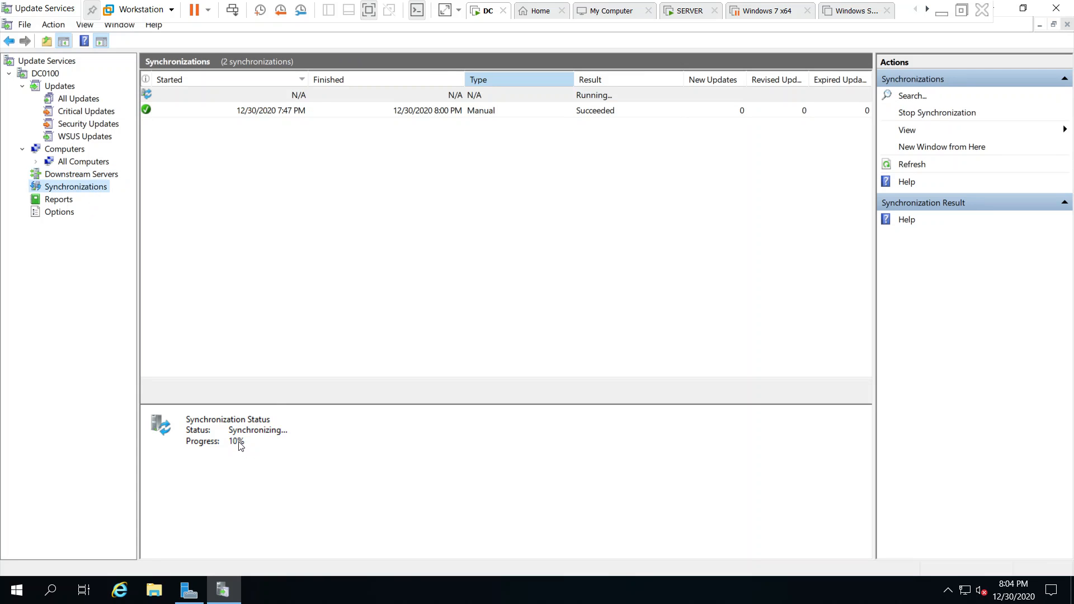
{"action": "left_click", "coordinate": [62, 201]}
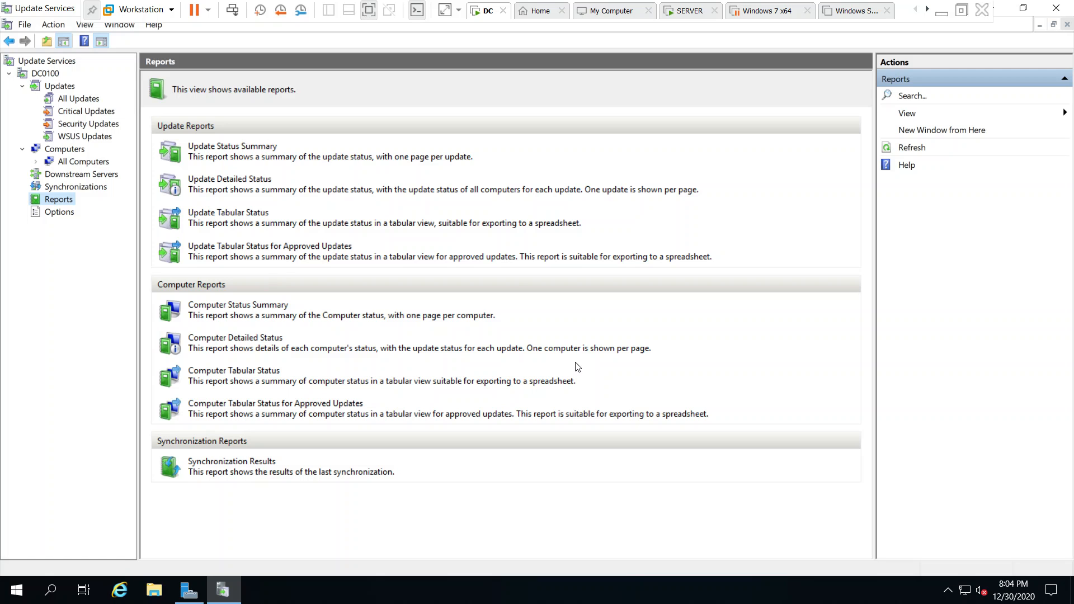
On the Options page, review the Configuration Wizard and Microsoft Update Improvement Program without changes
{"action": "left_click", "coordinate": [58, 212]}
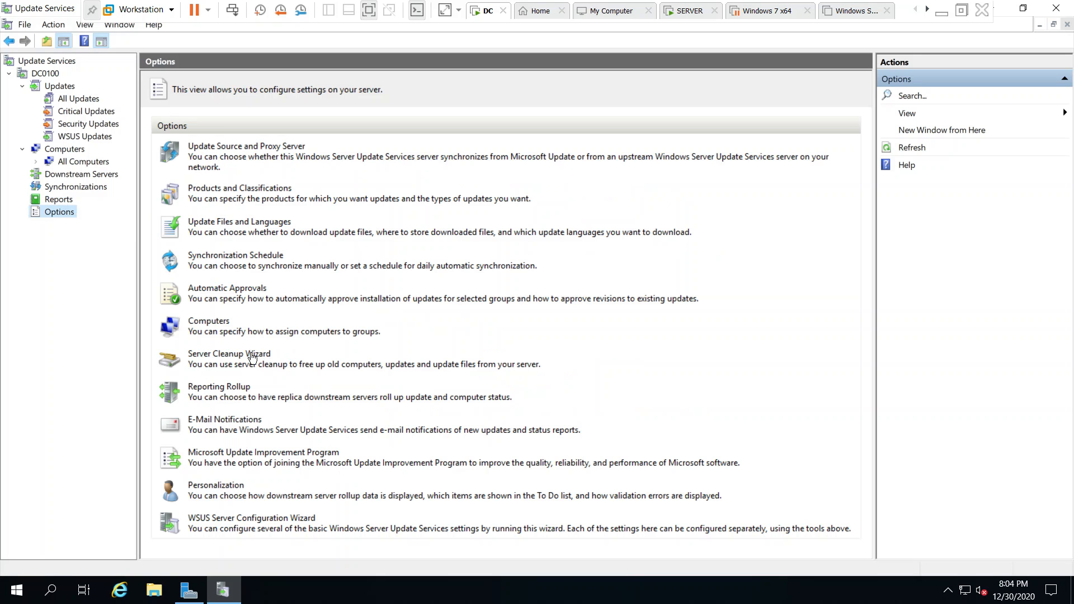
{"action": "left_click", "coordinate": [232, 523]}
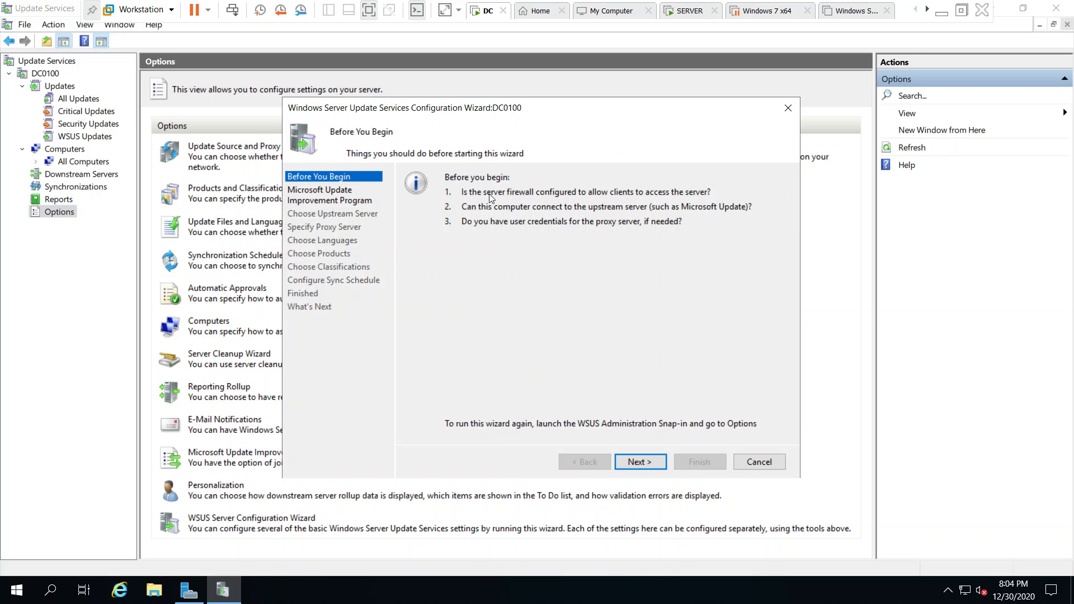
{"action": "left_click", "coordinate": [762, 462]}
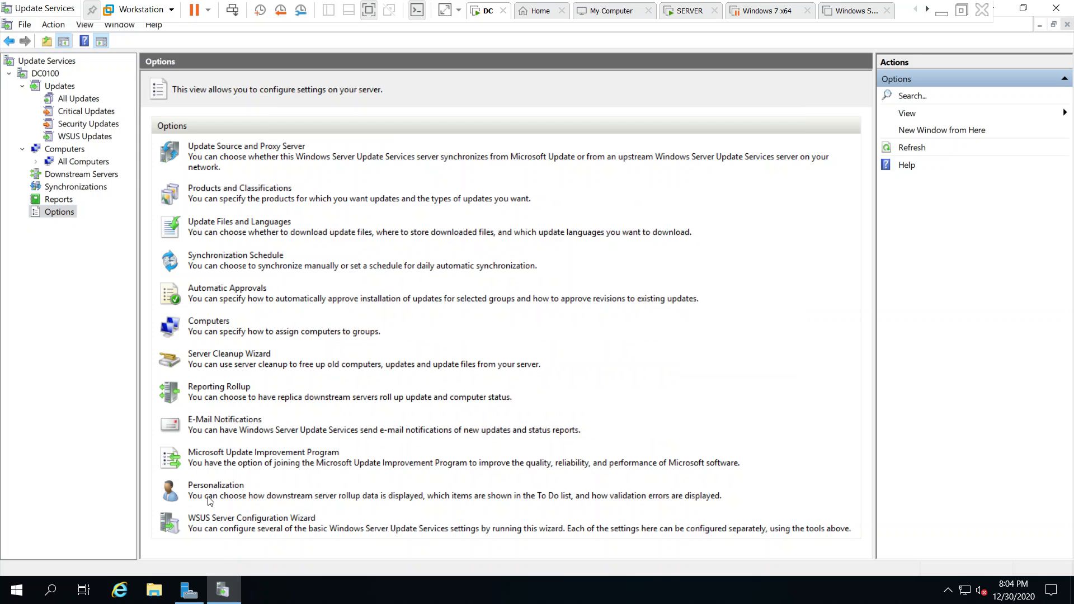
{"action": "left_click", "coordinate": [213, 457]}
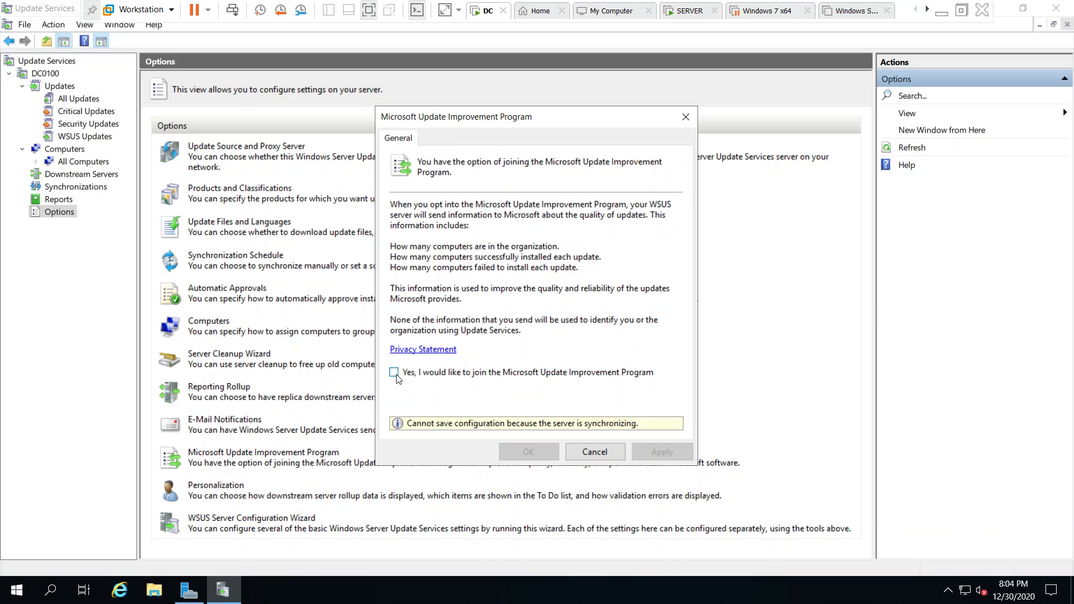
{"action": "left_click", "coordinate": [594, 452]}
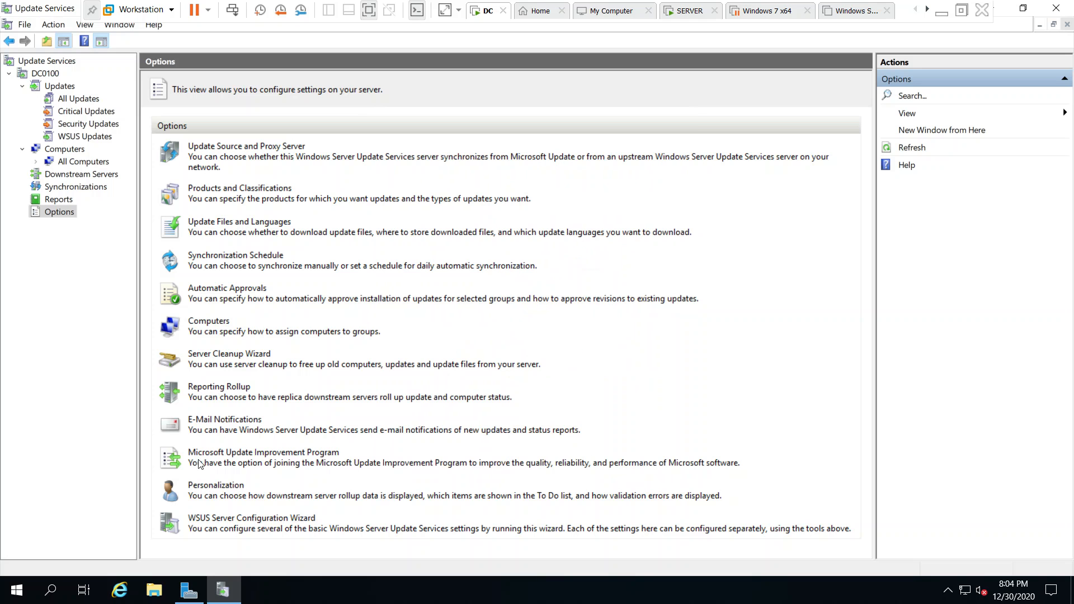
Review the Personalization and E-Mail Notifications settings, cancelling both unchanged
{"action": "left_click", "coordinate": [213, 486]}
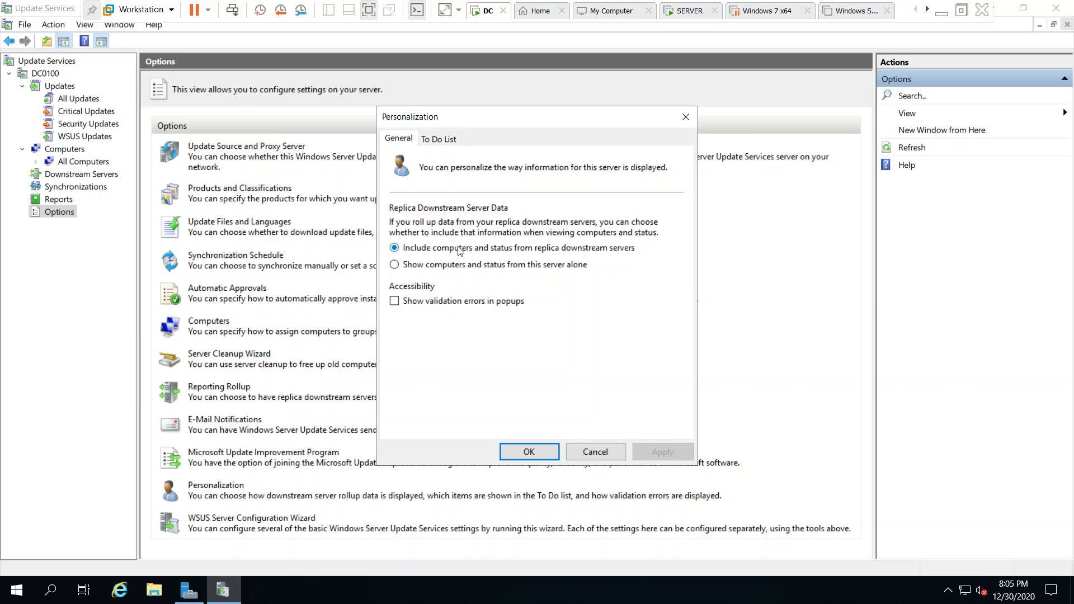
{"action": "left_click", "coordinate": [588, 453]}
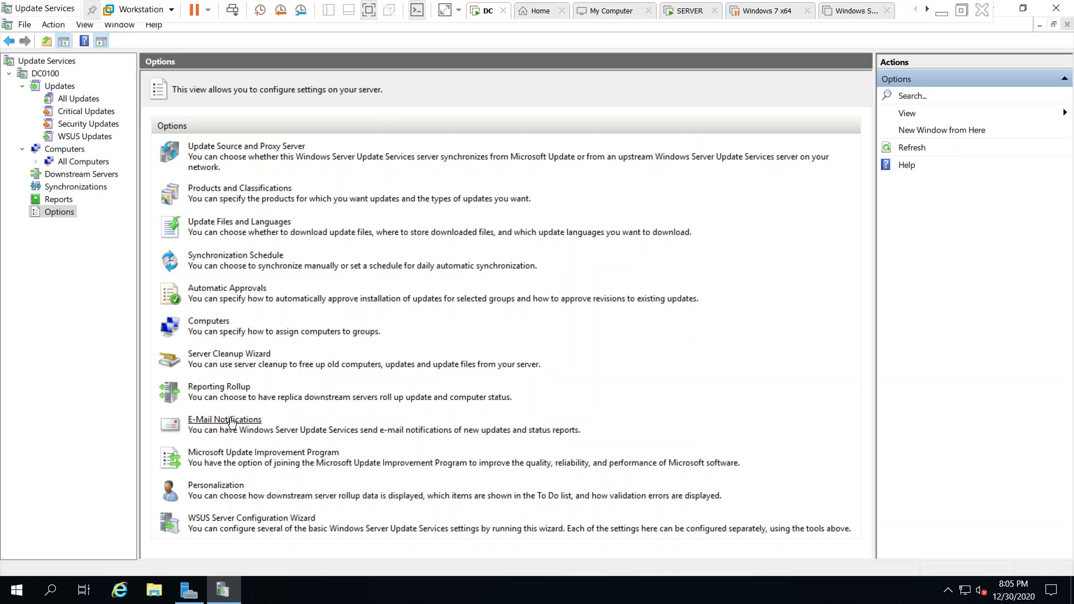
{"action": "left_click", "coordinate": [230, 421]}
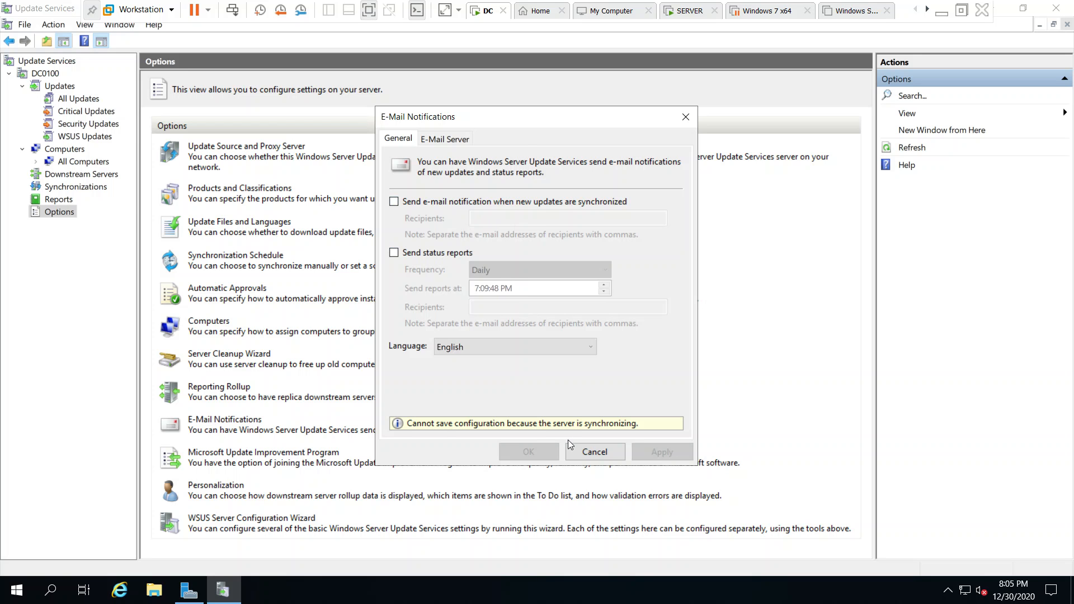
{"action": "left_click", "coordinate": [595, 452]}
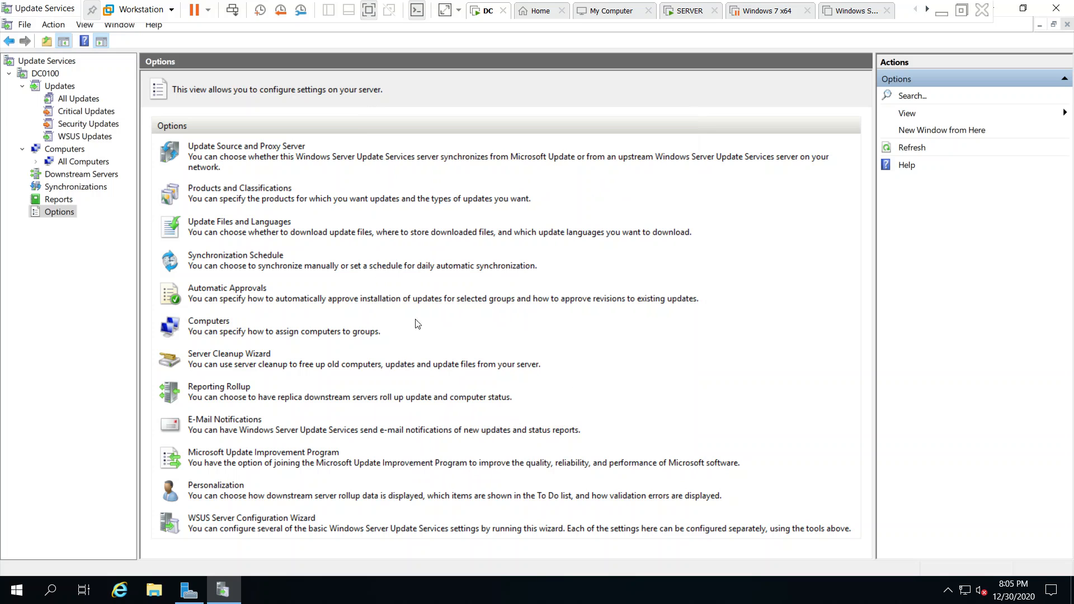
Review the Server Cleanup Wizard and Automatic Approvals, cancelling both without changes
{"action": "left_click", "coordinate": [219, 357]}
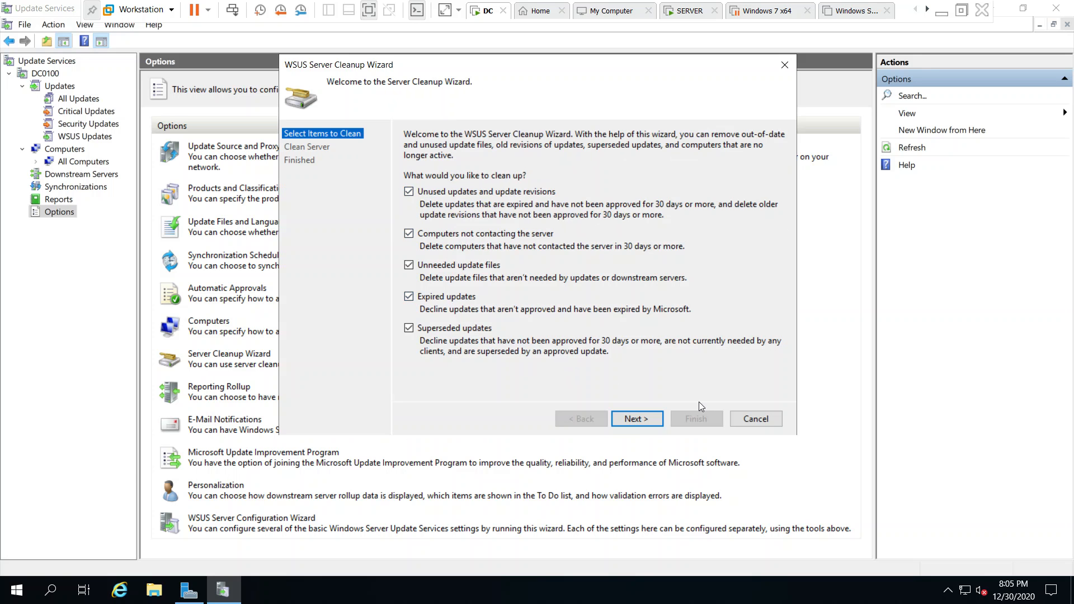
{"action": "left_click", "coordinate": [771, 417]}
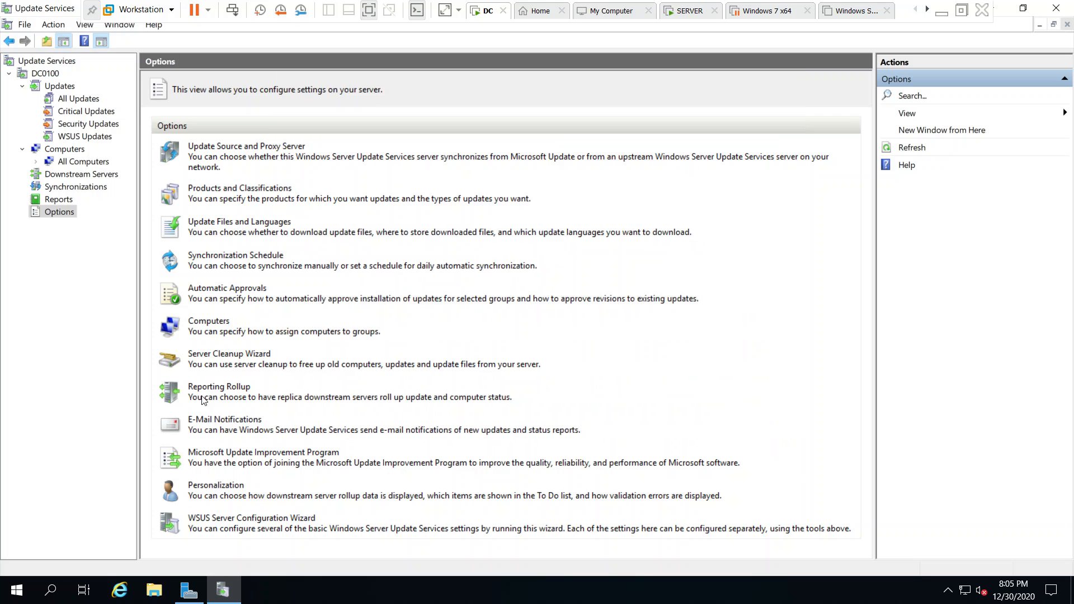
{"action": "left_click", "coordinate": [225, 289]}
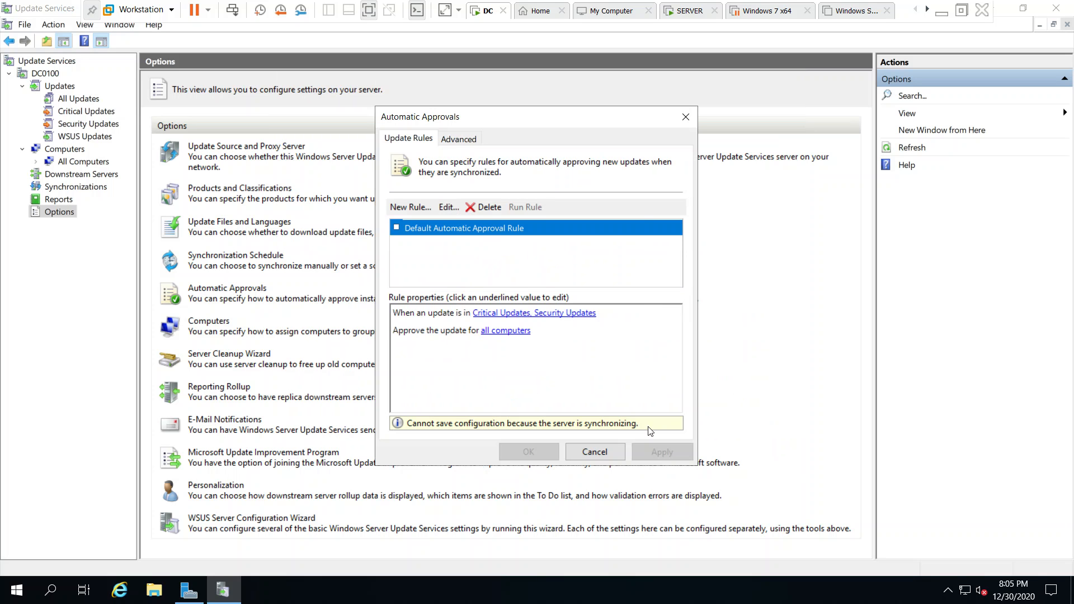
{"action": "left_click", "coordinate": [597, 451]}
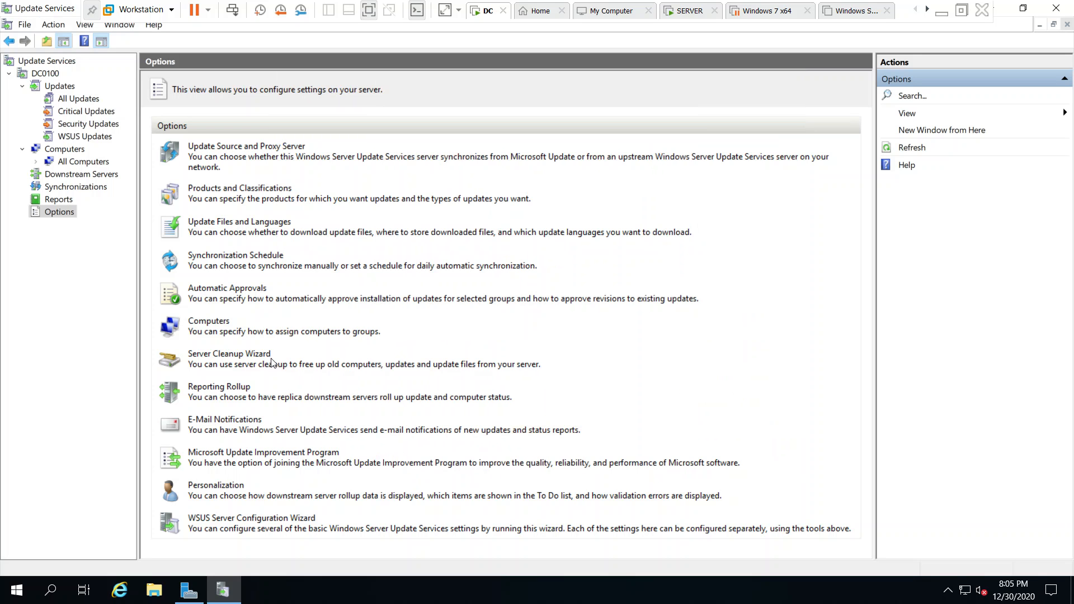
Review the Synchronization Schedule unchanged, then return to Synchronizations showing 22% progress
{"action": "left_click", "coordinate": [183, 264]}
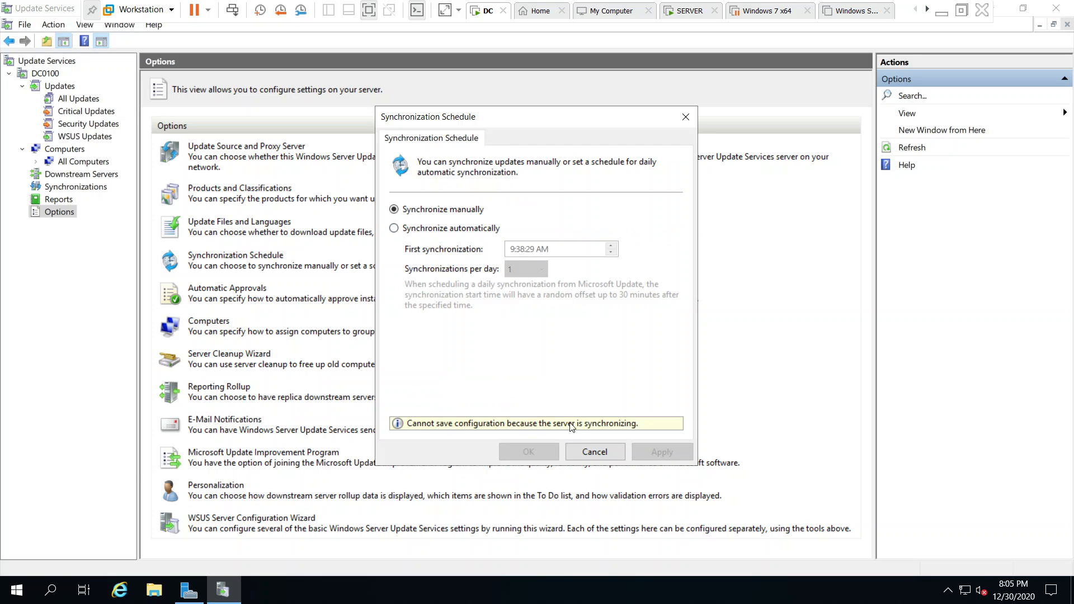
{"action": "left_click", "coordinate": [602, 456]}
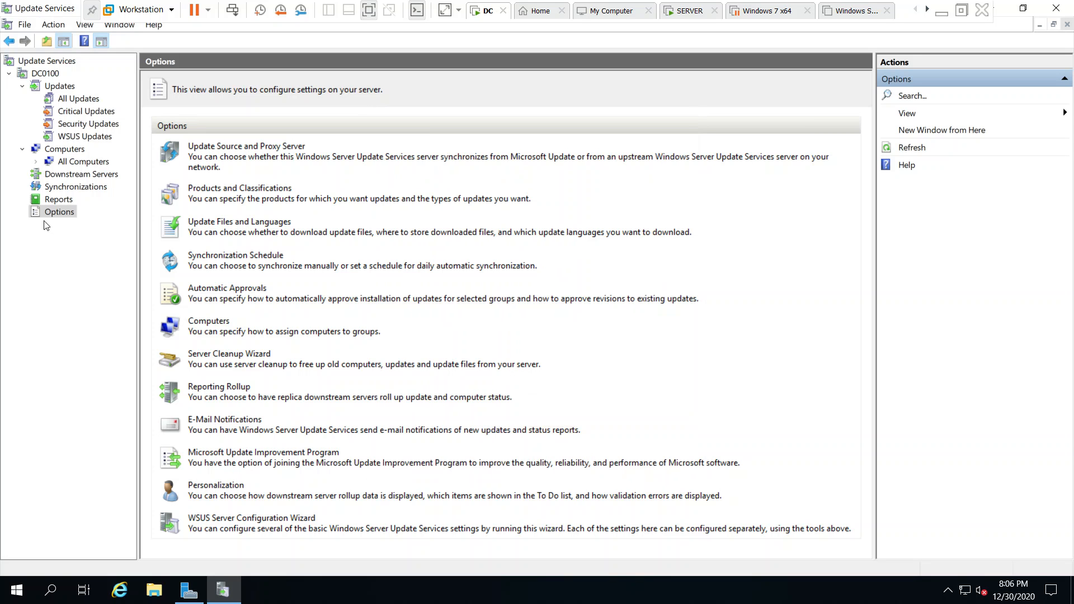
{"action": "left_click", "coordinate": [55, 178]}
{"action": "left_click", "coordinate": [58, 188]}
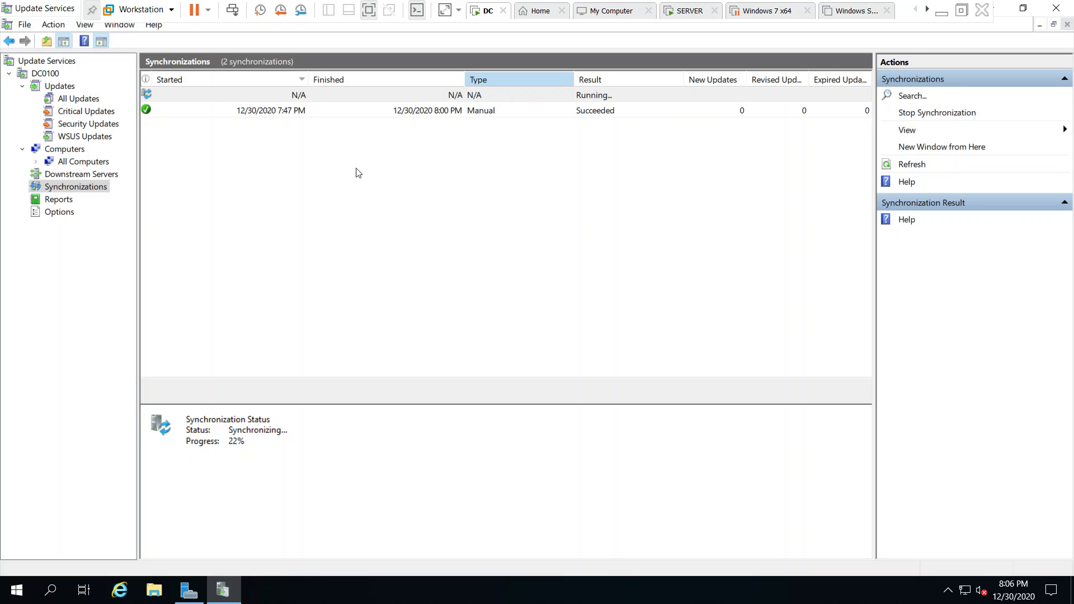
Restore Update Services and launch Active Directory Users and Computers from Server Manager Tools
{"action": "left_click", "coordinate": [1022, 9]}
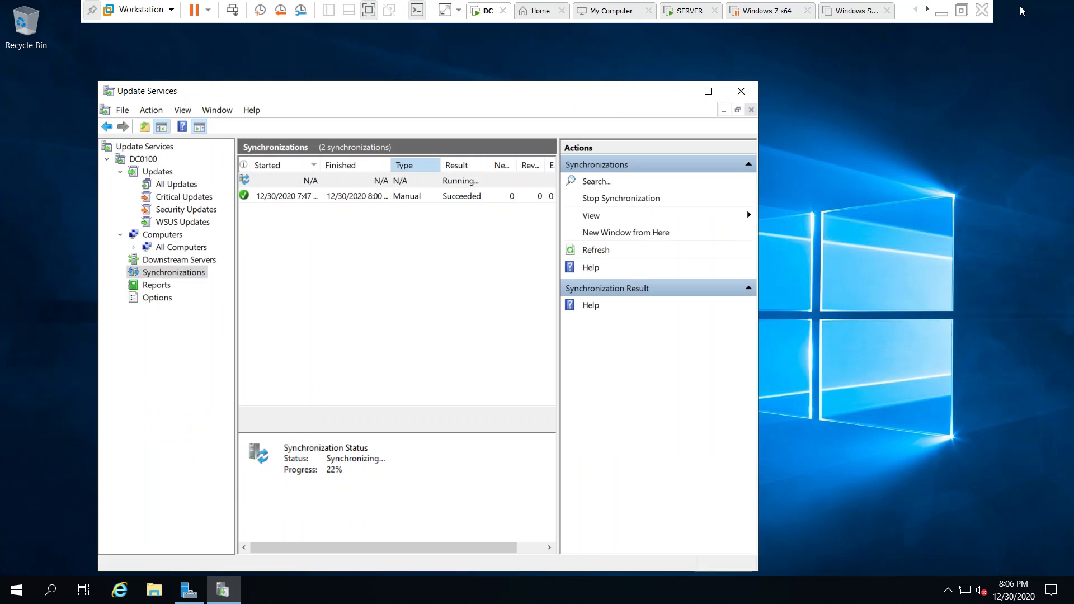
{"action": "left_click", "coordinate": [189, 590]}
{"action": "left_click", "coordinate": [934, 169]}
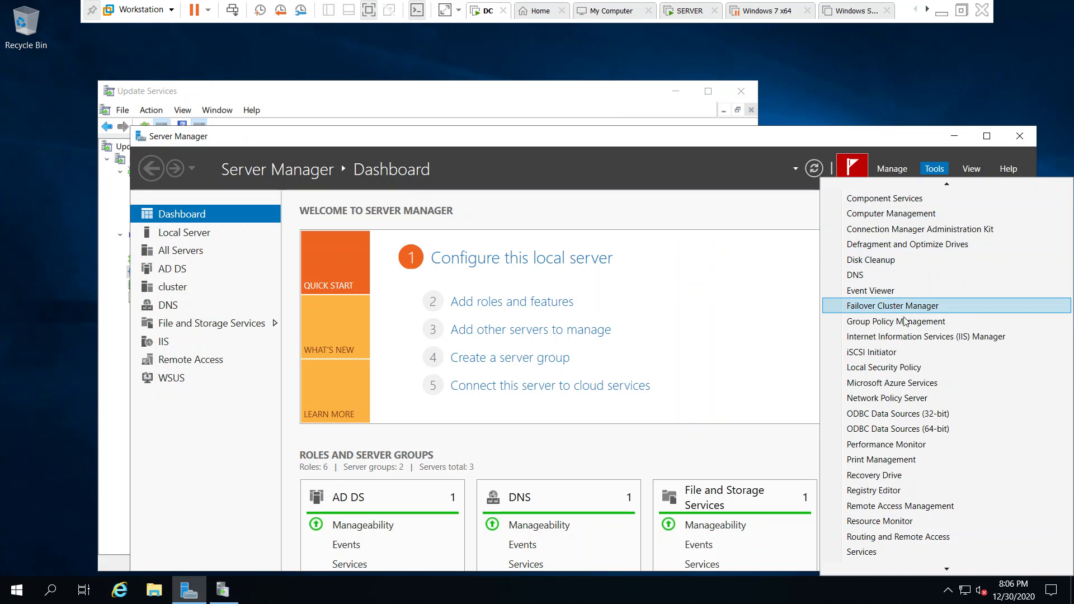
{"action": "mouse_move", "coordinate": [944, 188]}
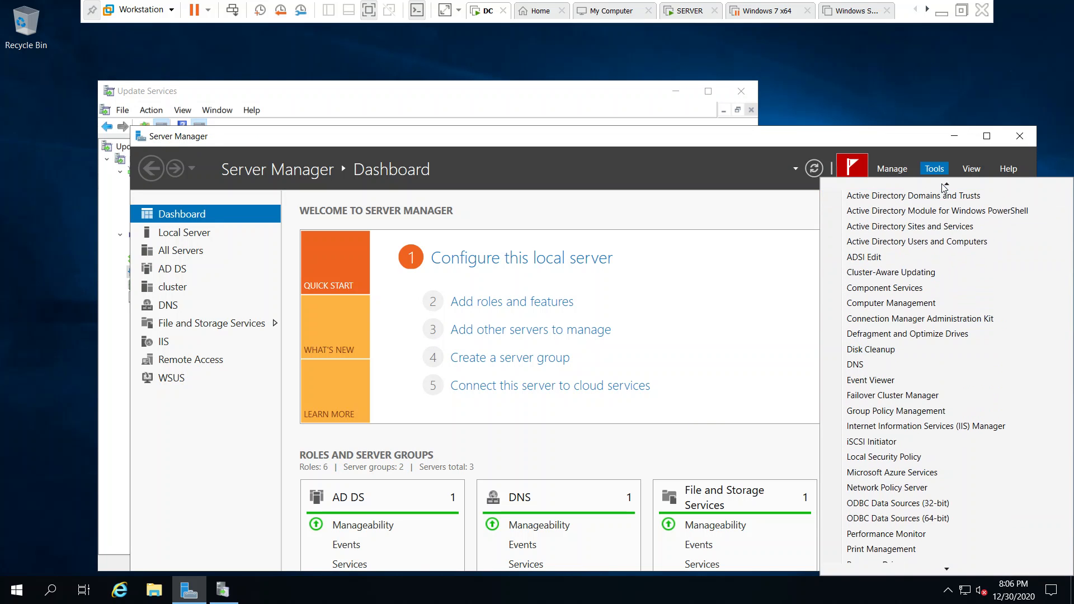
{"action": "left_click", "coordinate": [915, 253]}
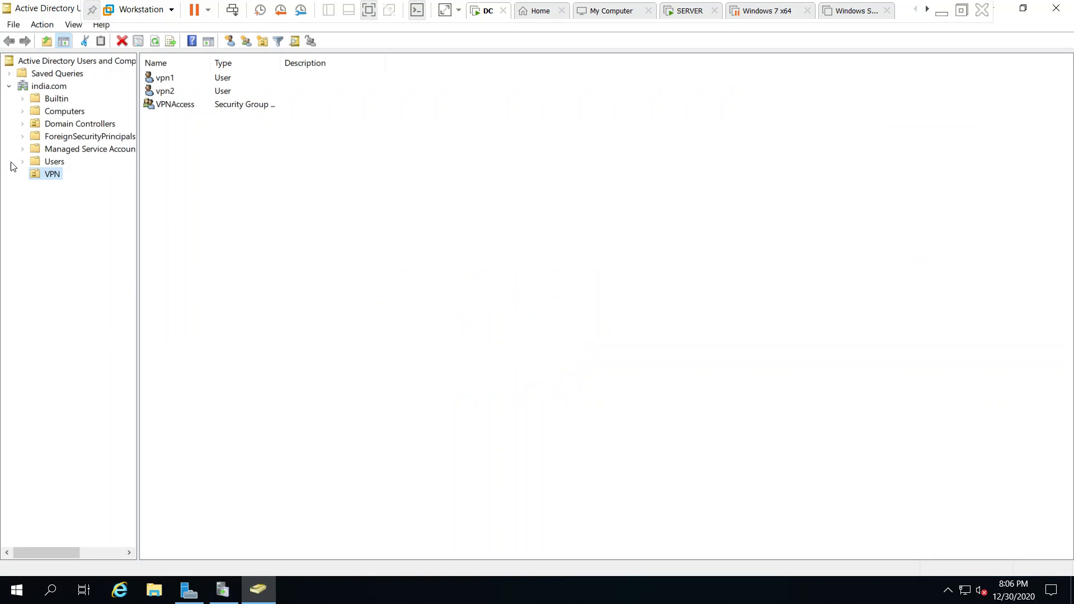
Refresh the india.com Computers container to list FS01, indiacluster, NODE1 and NODE2, then go to SERVER
{"action": "left_click", "coordinate": [55, 113]}
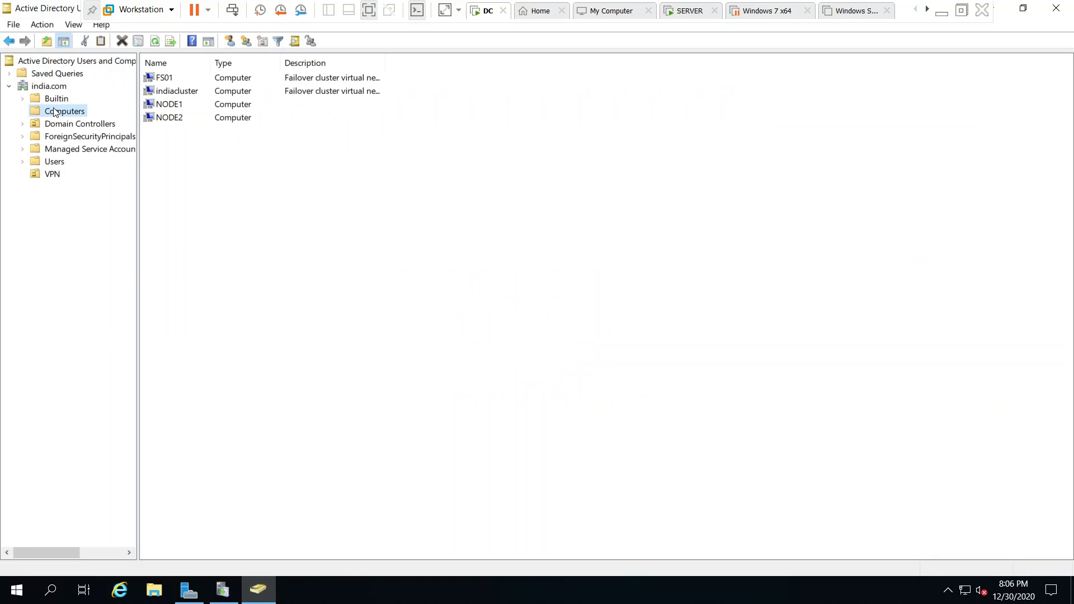
{"action": "right_click", "coordinate": [289, 240]}
{"action": "left_click", "coordinate": [329, 323]}
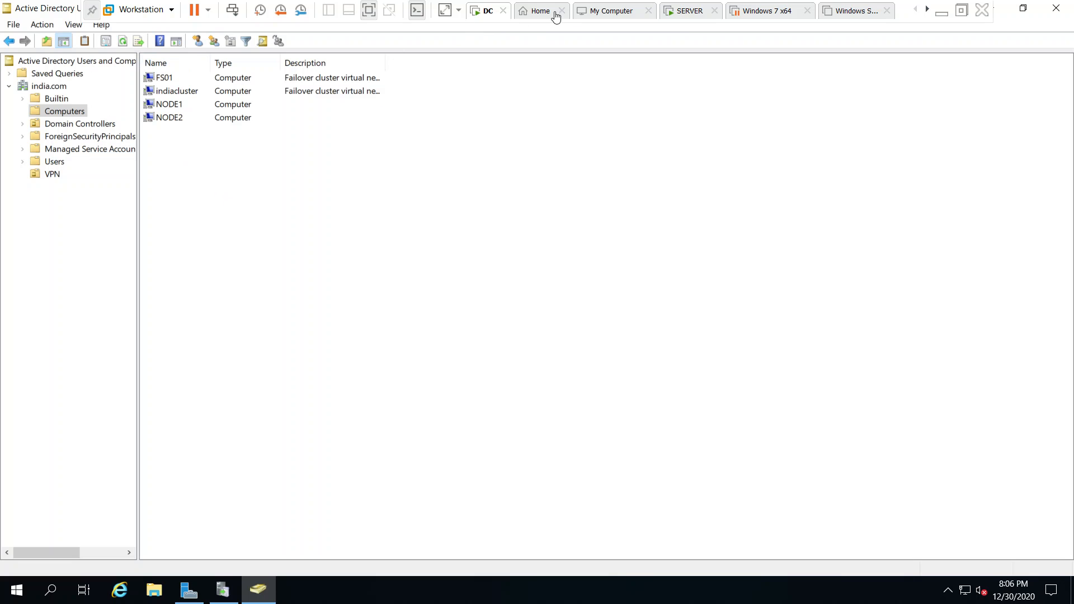
{"action": "left_click", "coordinate": [685, 11]}
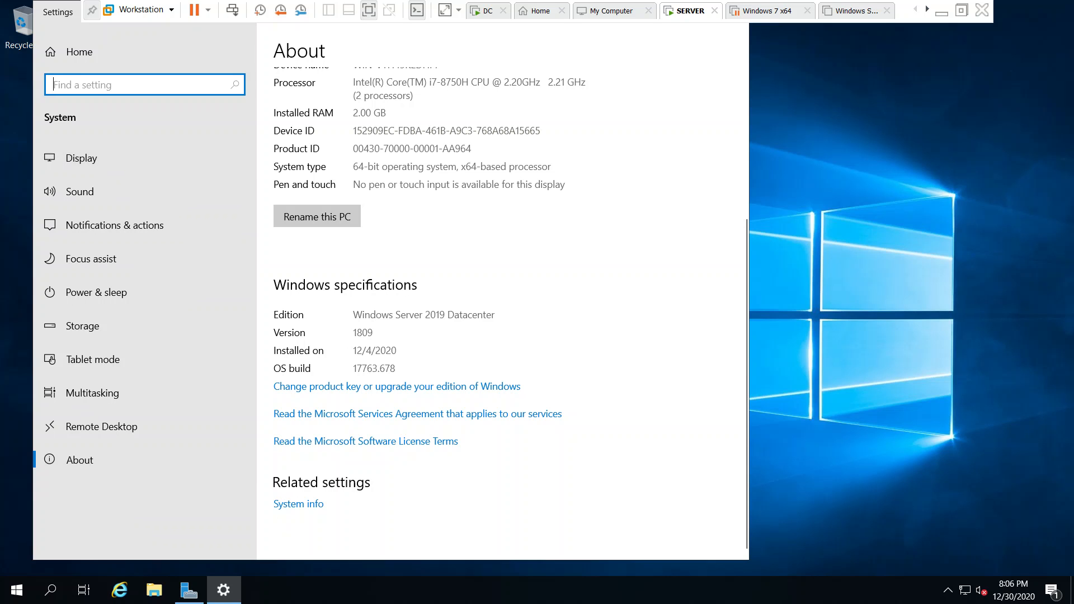
Maximize the Settings About page and run ncpa.cpl to open Network Connections
{"action": "double_click", "coordinate": [45, 11]}
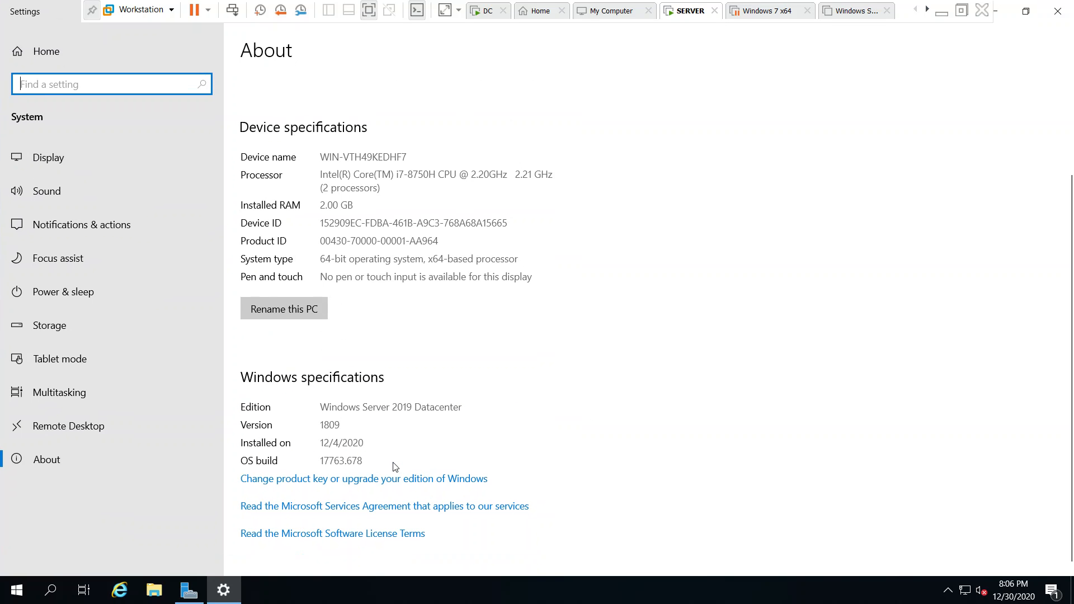
{"action": "key", "text": "super+r"}
{"action": "type", "text": "ncpa.cp"}
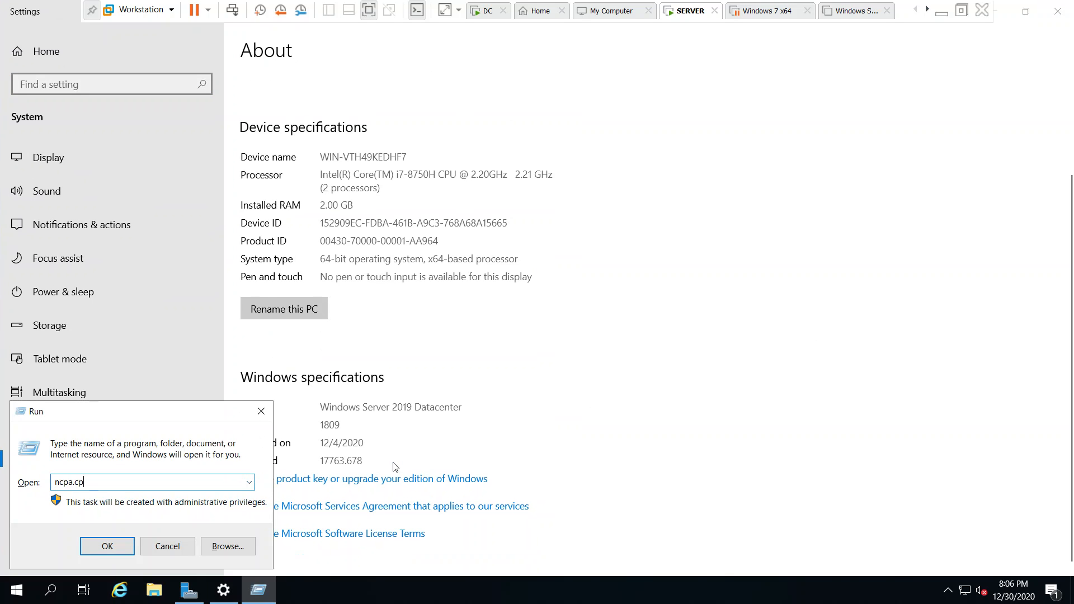
{"action": "type", "text": "l"}
{"action": "key", "text": "Return"}
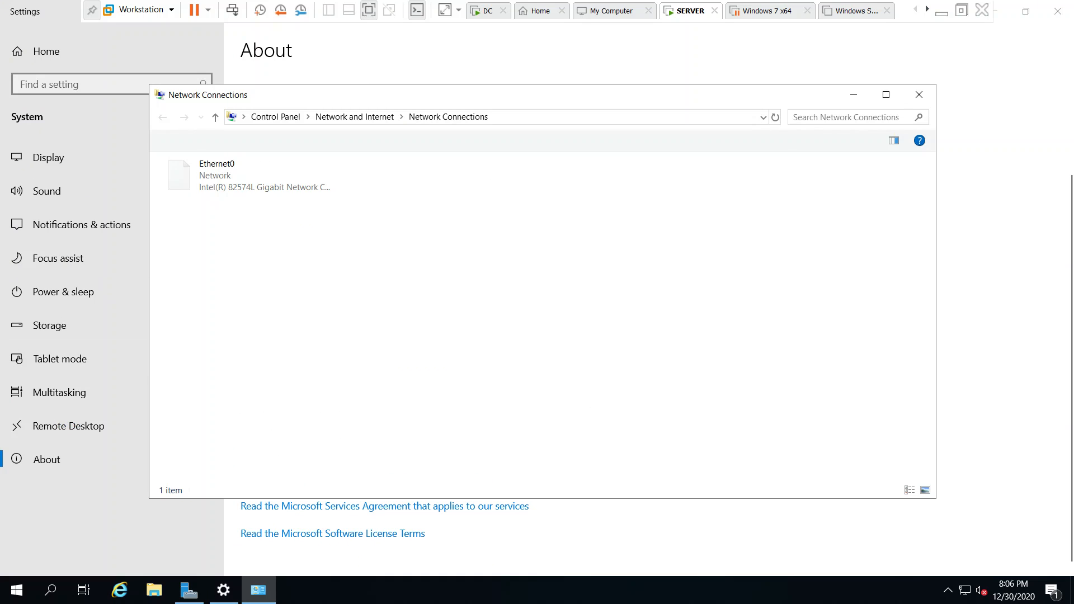
Open the IPv4 properties of the Ethernet0 connection
{"action": "left_click", "coordinate": [204, 186]}
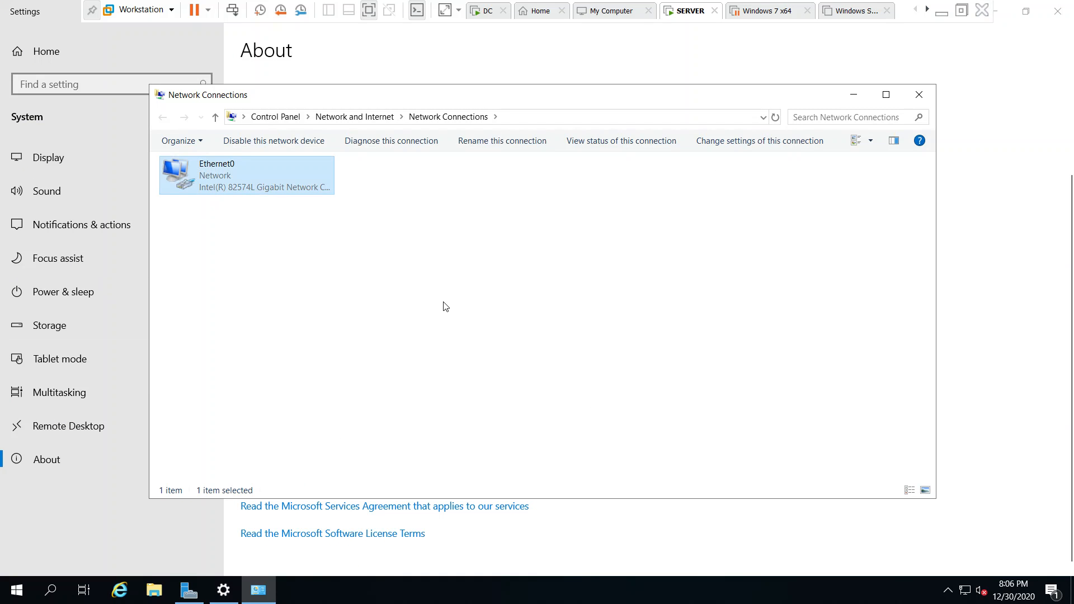
{"action": "key", "text": "Return"}
{"action": "left_click", "coordinate": [453, 406]}
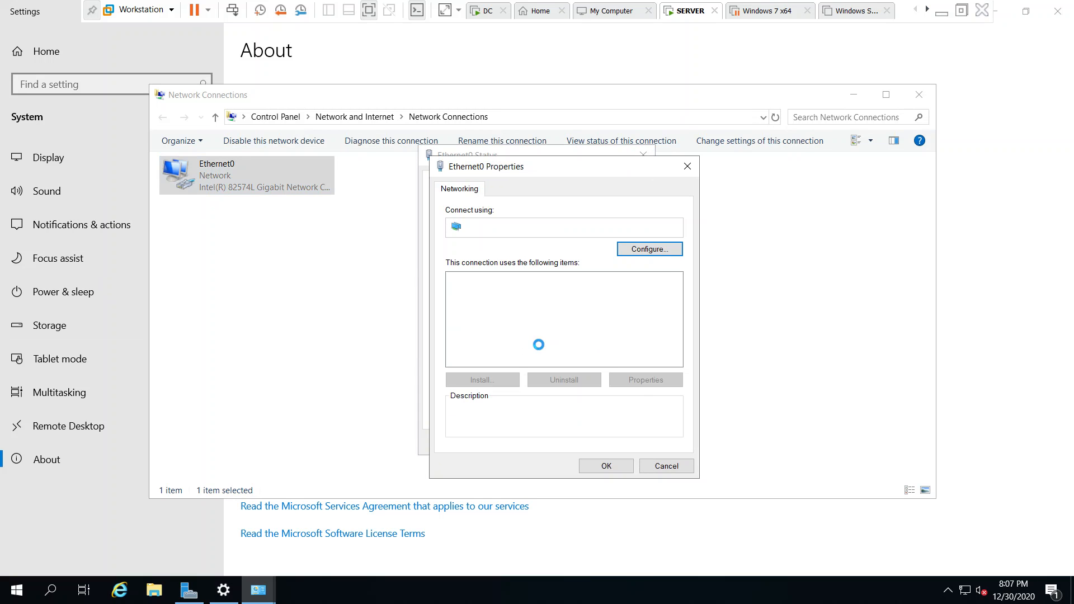
{"action": "double_click", "coordinate": [591, 318]}
Set static IP 192.168.1.31, mask 255.255.255.0, DNS 192.168.1.200, and close Network Connections
{"action": "left_click", "coordinate": [560, 320]}
{"action": "type", "text": "12"}
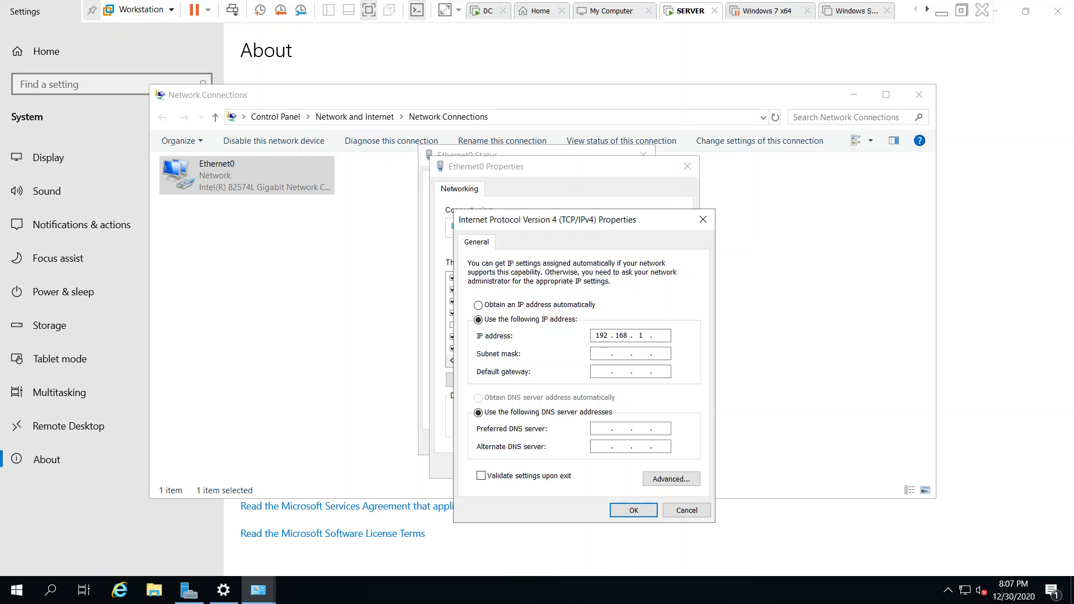
{"action": "key", "text": "Tab"}
{"action": "key", "text": "Tab"}
{"action": "key", "text": "Tab"}
{"action": "type", "text": "192 . 168 . 1 . 200"}
{"action": "key", "text": "Tab"}
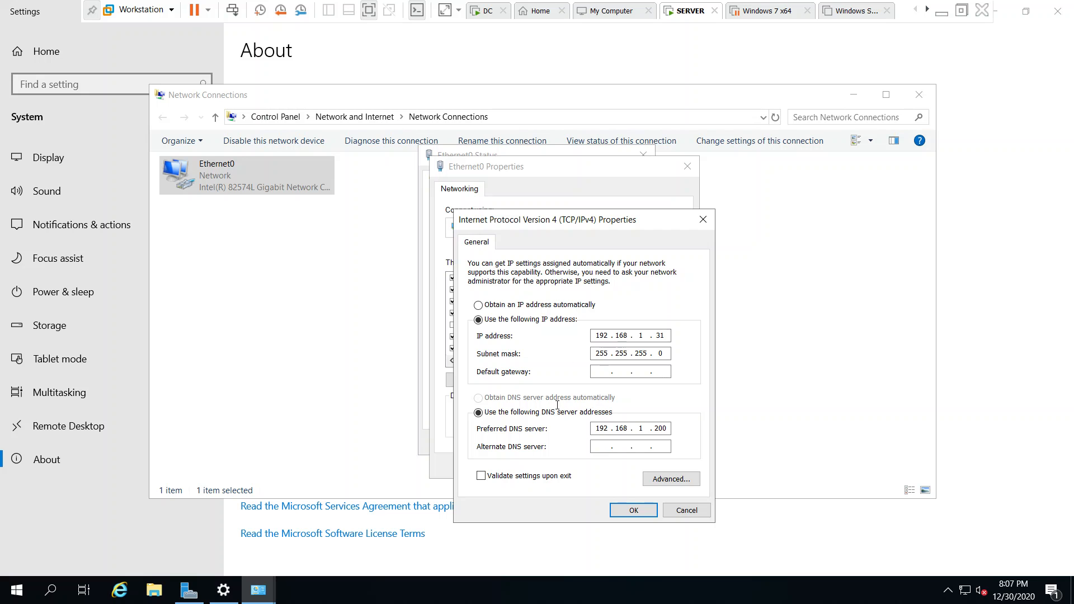
{"action": "left_click", "coordinate": [630, 511]}
{"action": "left_click", "coordinate": [620, 468]}
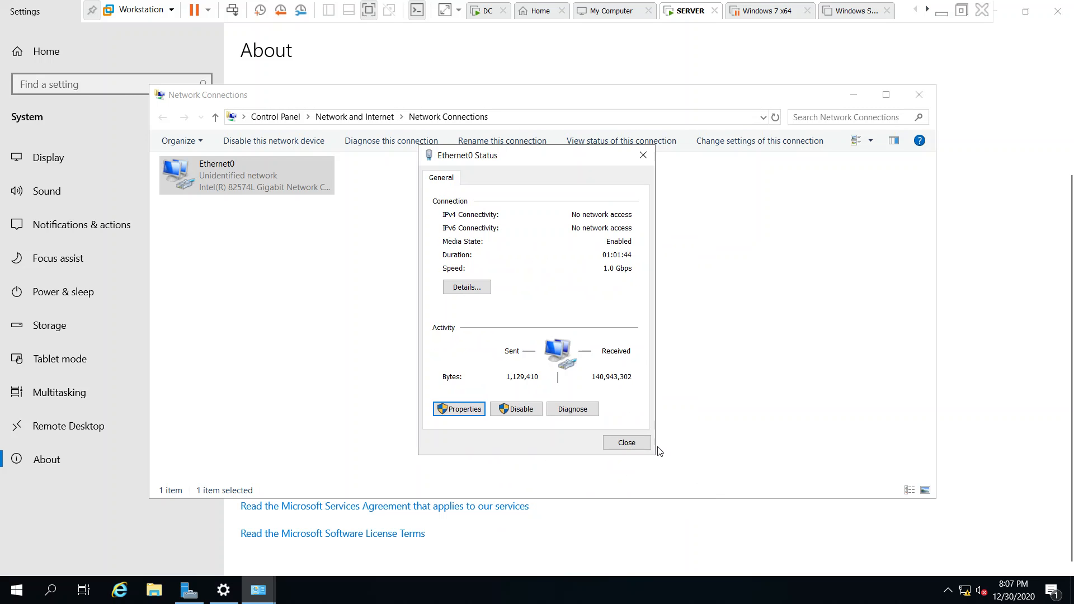
{"action": "left_click", "coordinate": [628, 443]}
{"action": "left_click", "coordinate": [912, 92]}
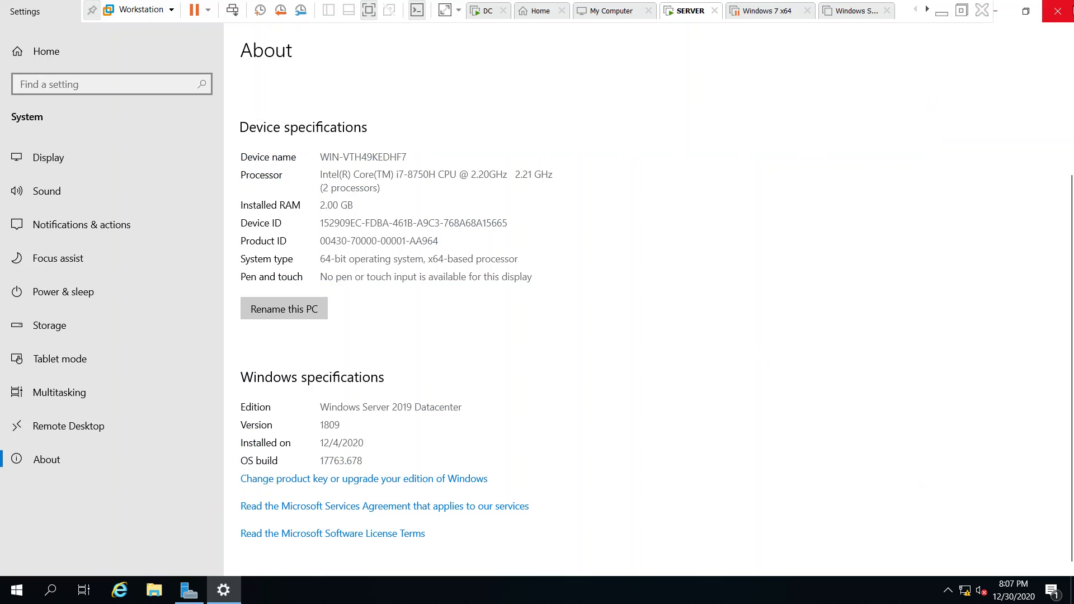
Via sysdm.cpl, set the computer name to WSUS2 and domain membership to india.com
{"action": "key", "text": "alt+F4"}
{"action": "key", "text": "super+r"}
{"action": "type", "text": "sysdm.cpl"}
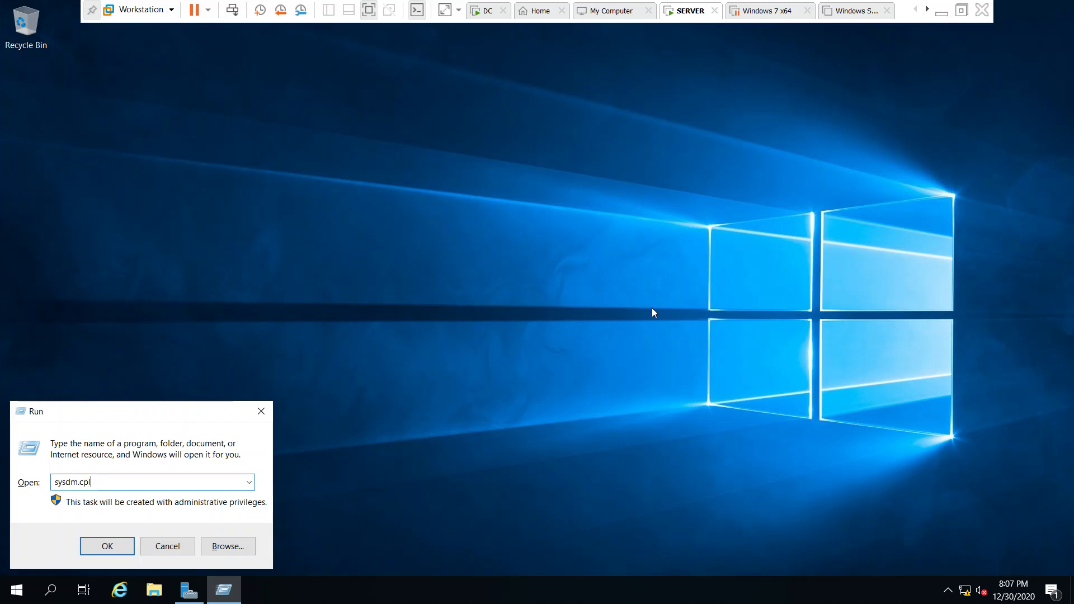
{"action": "key", "text": "Return"}
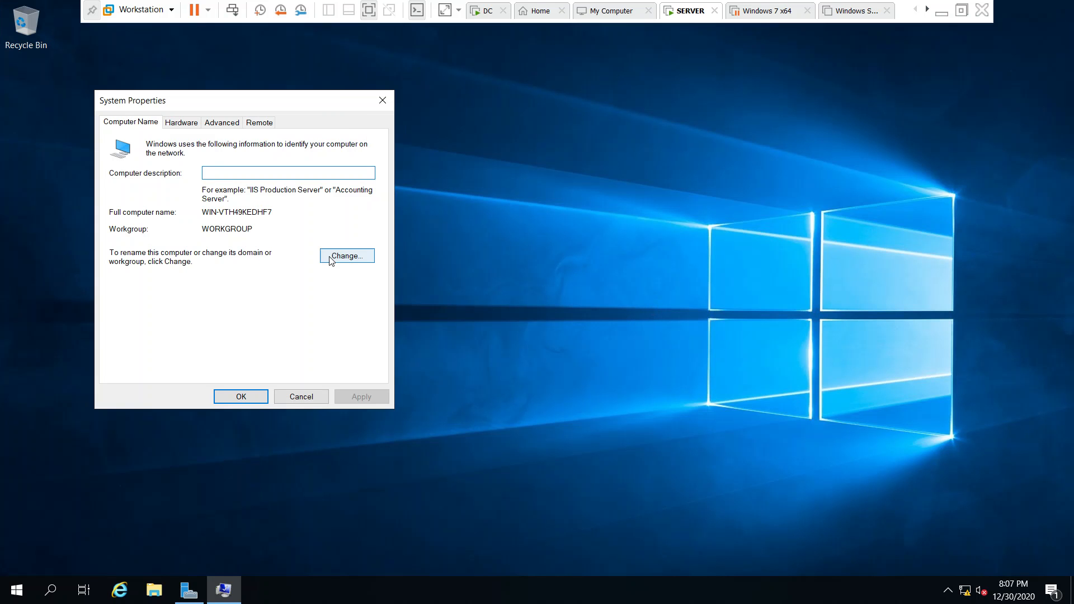
{"action": "left_click", "coordinate": [330, 255]}
{"action": "key", "text": "BackSpace"}
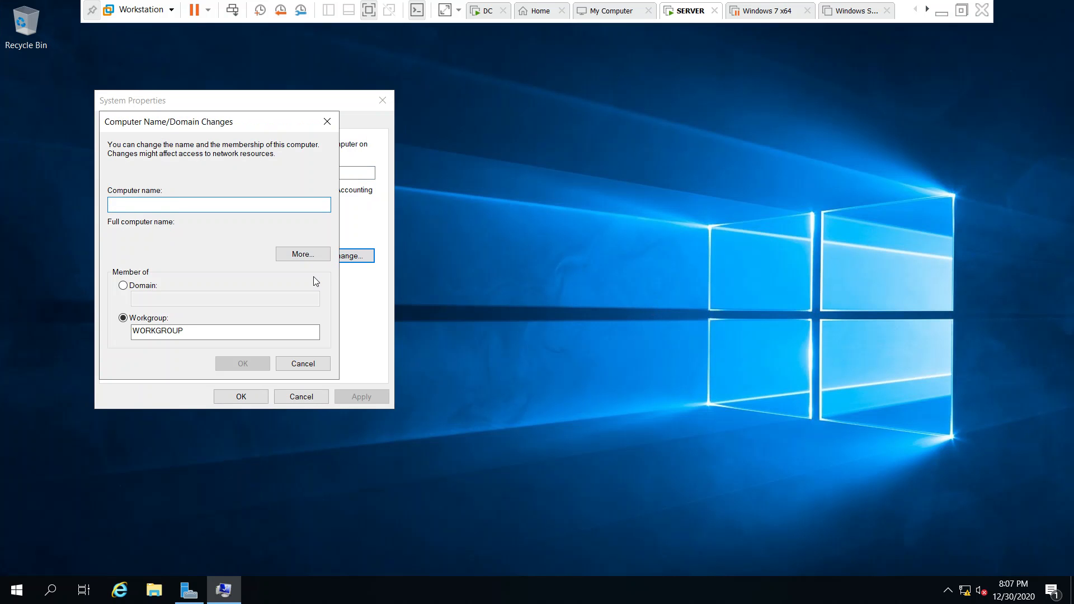
{"action": "type", "text": "WSUS"}
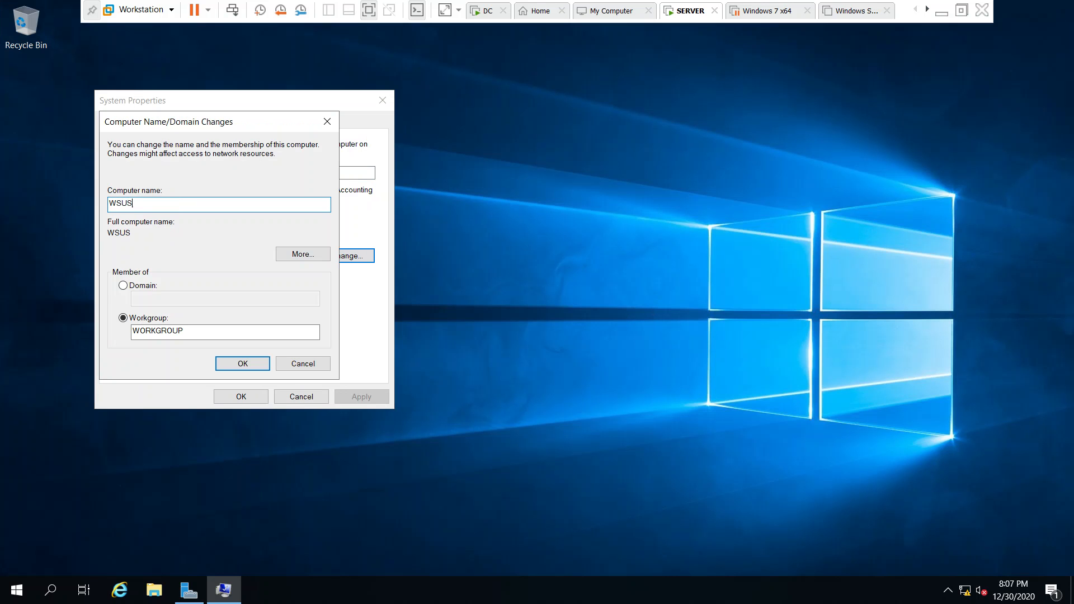
{"action": "type", "text": "2"}
{"action": "left_click", "coordinate": [152, 286]}
{"action": "left_click", "coordinate": [149, 302]}
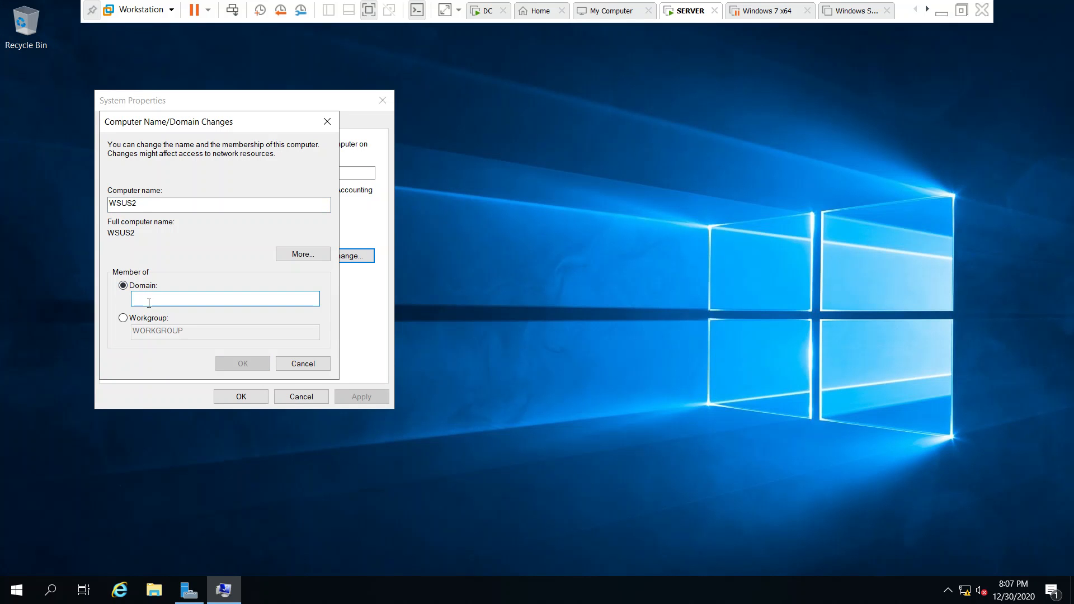
{"action": "type", "text": "india.com"}
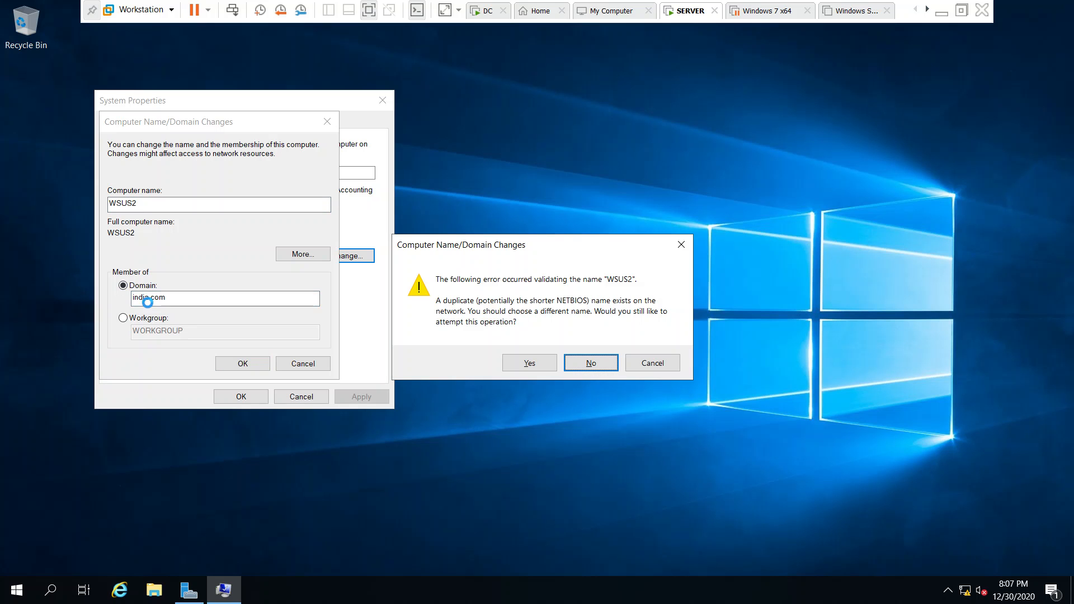
{"action": "key", "text": "Left"}
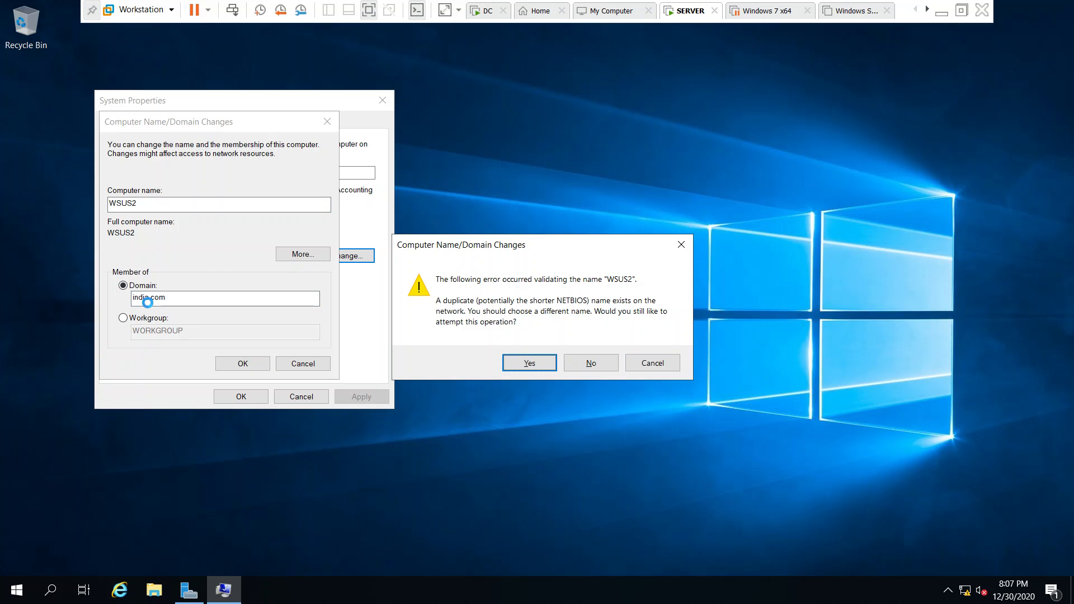
{"action": "key", "text": "Return"}
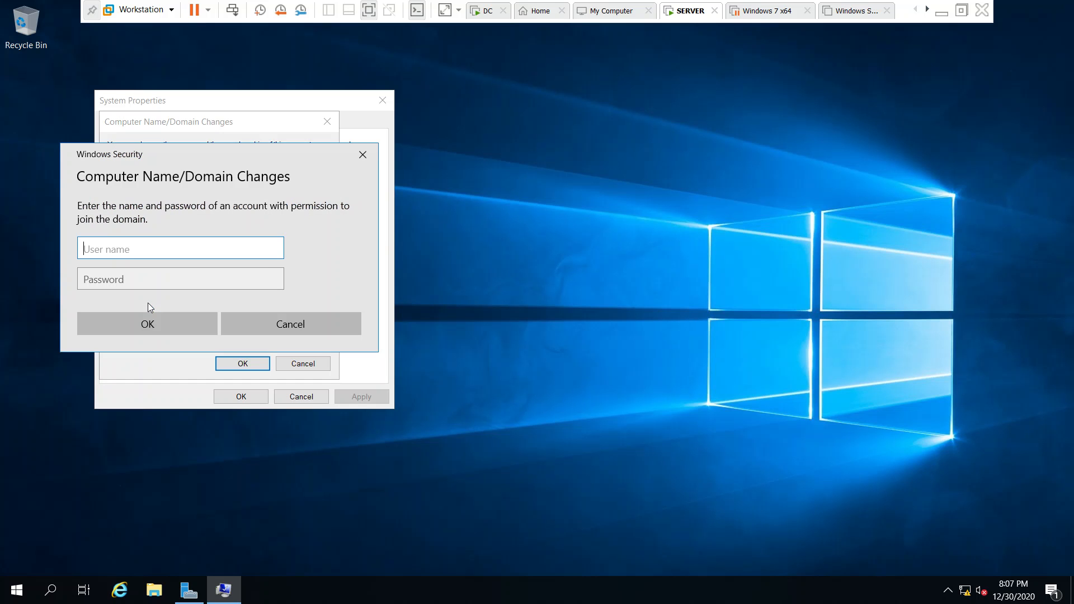
Authenticate with domain administrator credentials, acknowledge the join messages, and restart the server
{"action": "type", "text": "administrator"}
{"action": "key", "text": "Tab"}
{"action": "type", "text": "*********"}
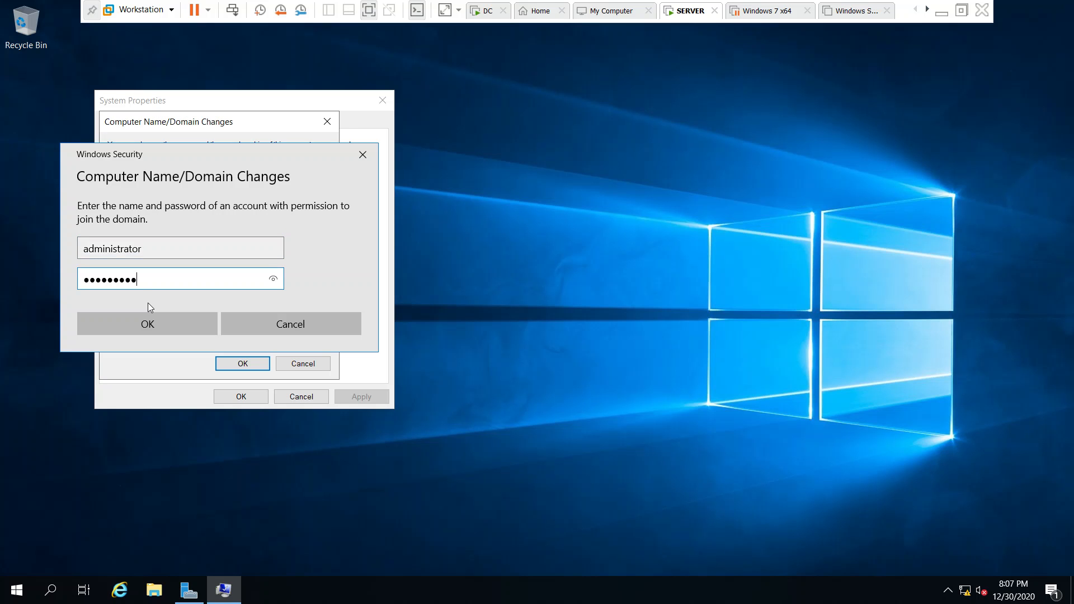
{"action": "key", "text": "Return"}
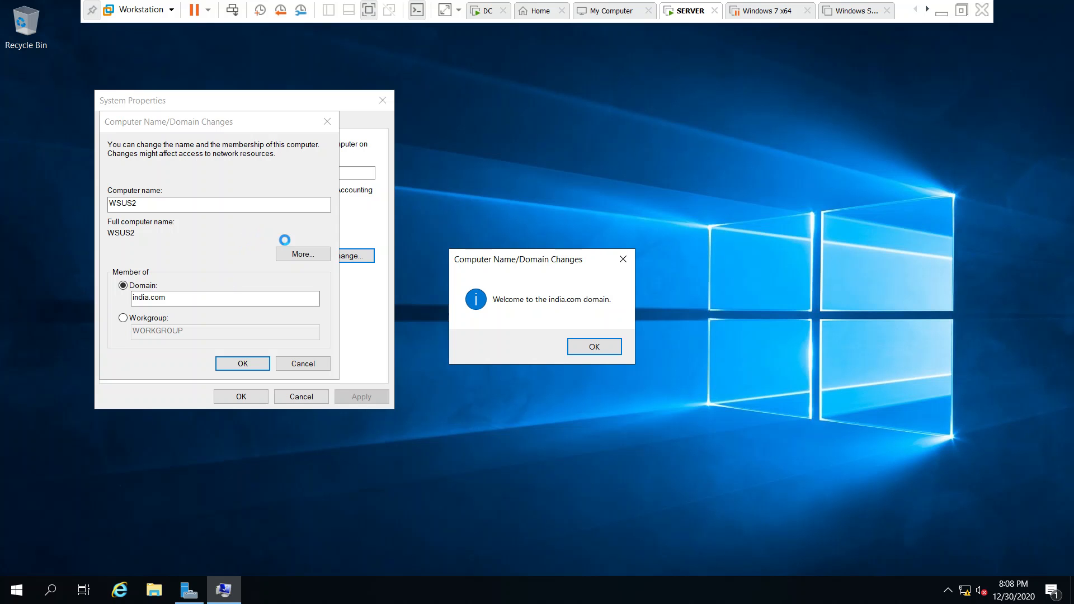
{"action": "left_click", "coordinate": [598, 347]}
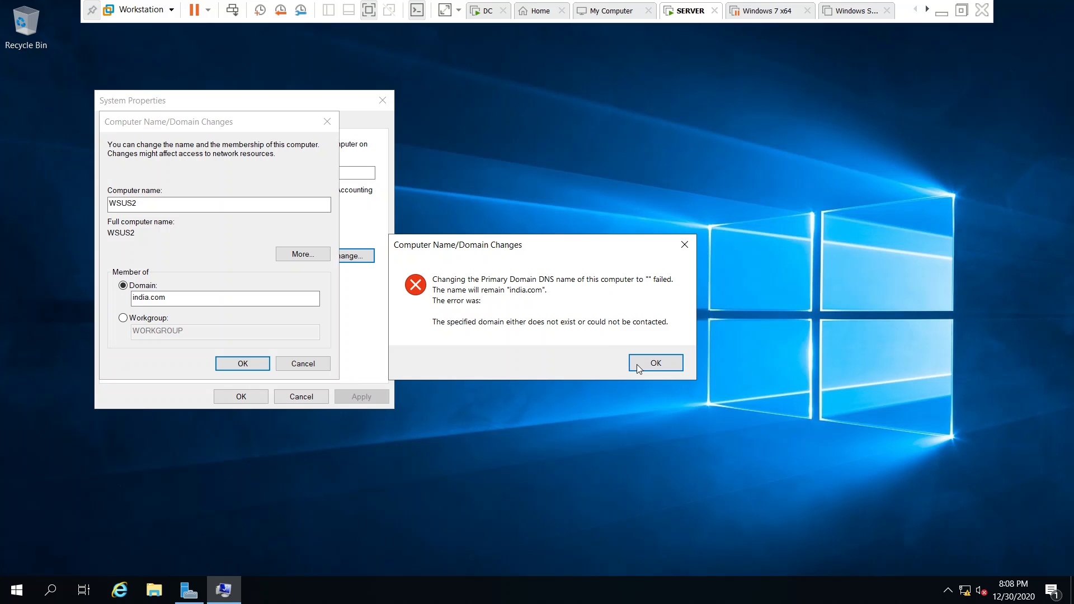
{"action": "left_click", "coordinate": [655, 364]}
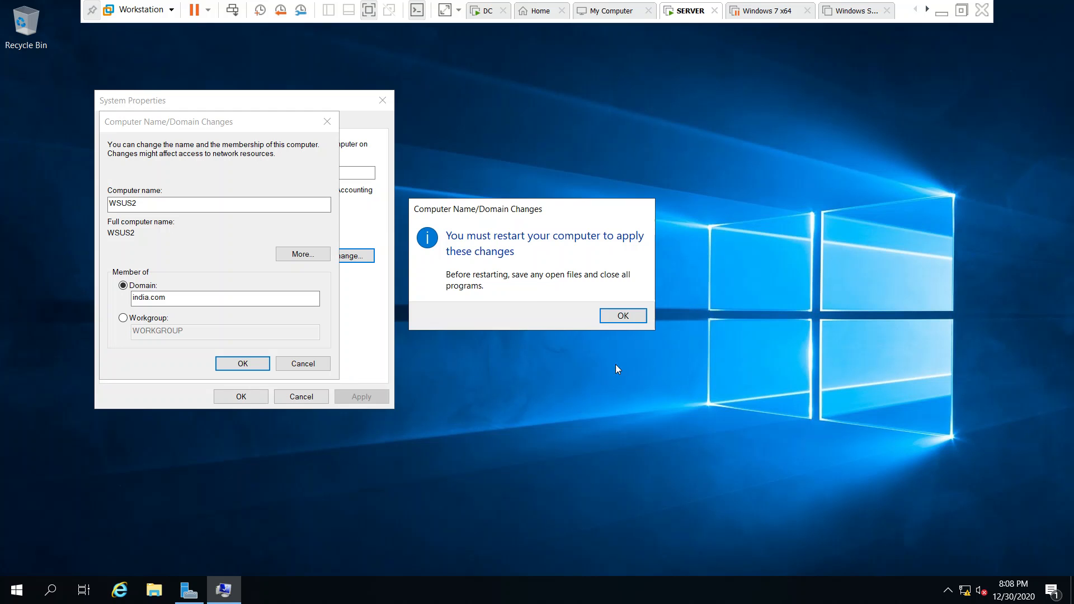
{"action": "left_click", "coordinate": [627, 320]}
{"action": "left_click", "coordinate": [241, 397]}
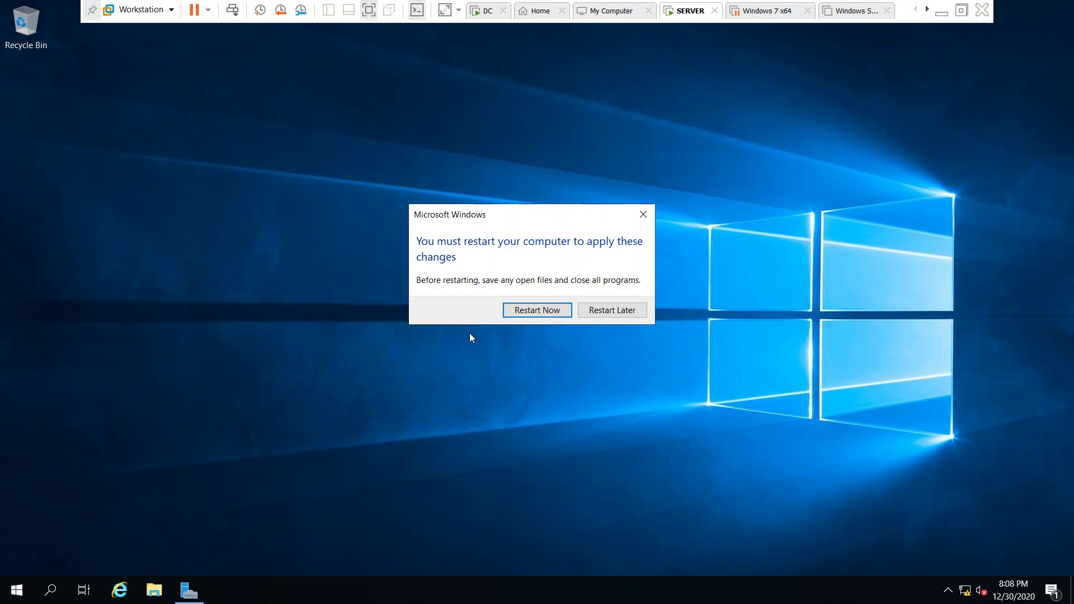
{"action": "left_click", "coordinate": [537, 309]}
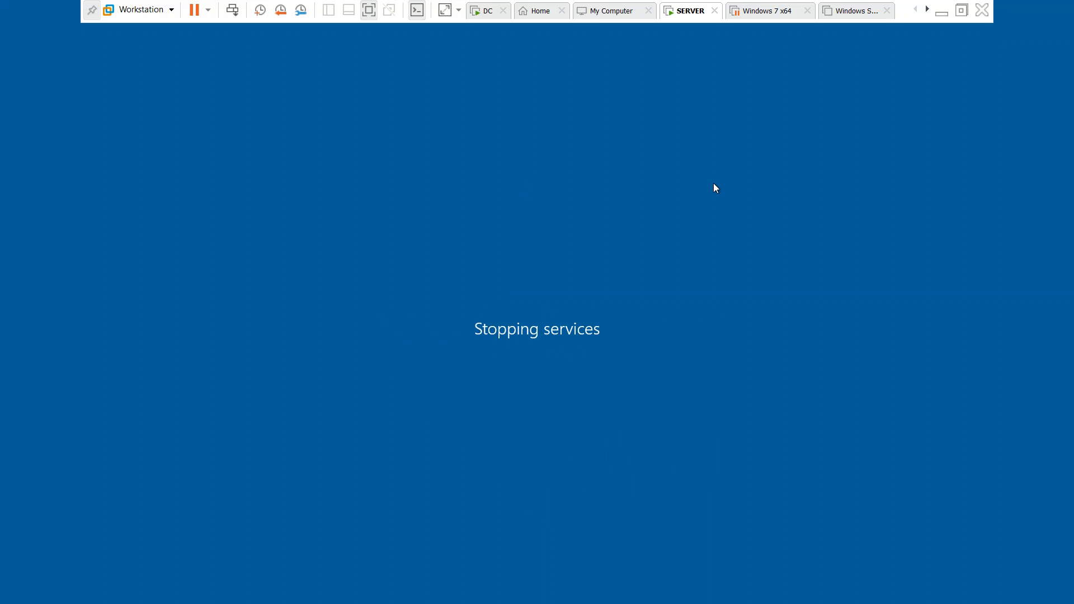
Power off the suspended Windows 7 x64 virtual machine, discarding its suspended state
{"action": "left_click", "coordinate": [962, 10]}
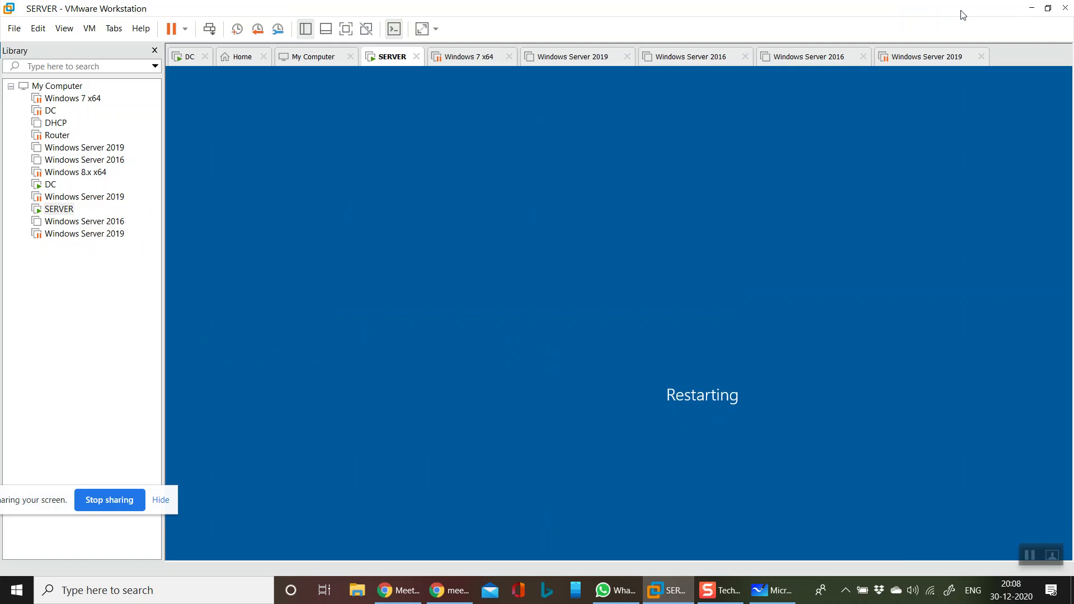
{"action": "left_click", "coordinate": [470, 63]}
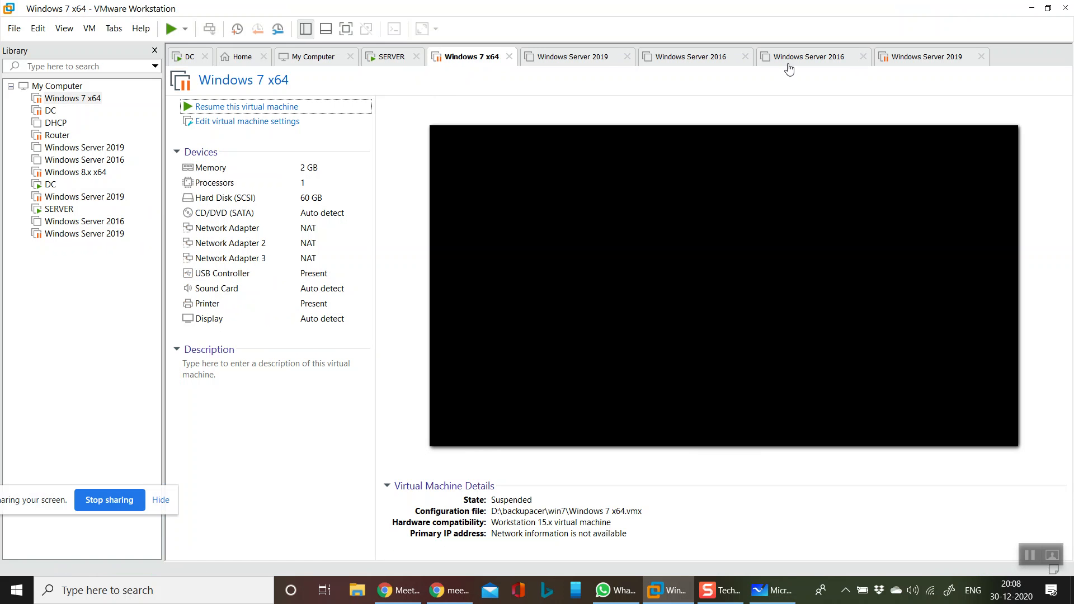
{"action": "left_click", "coordinate": [291, 123]}
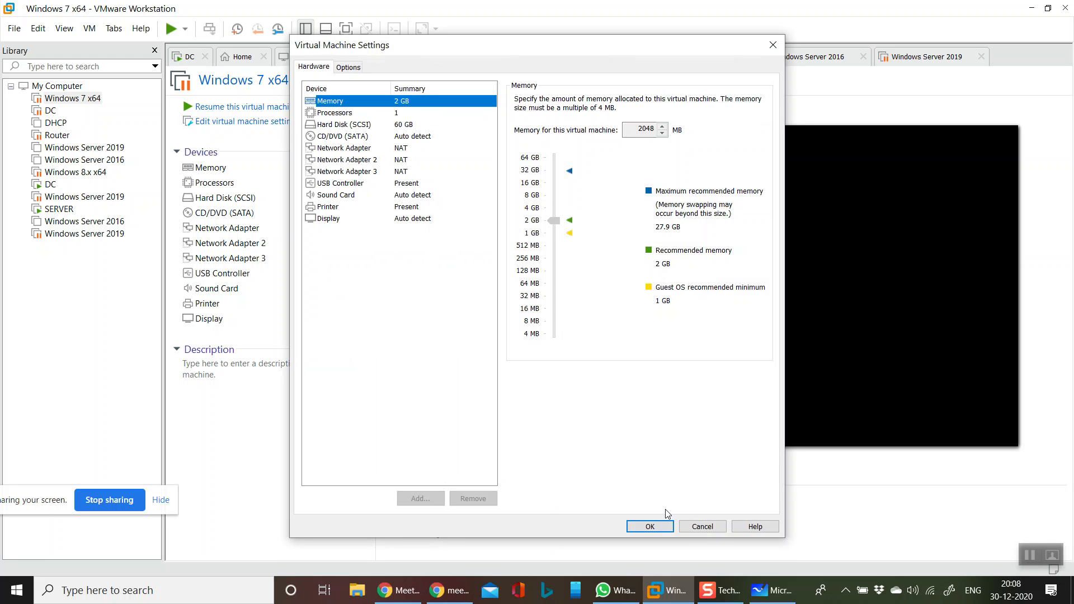
{"action": "left_click", "coordinate": [702, 528]}
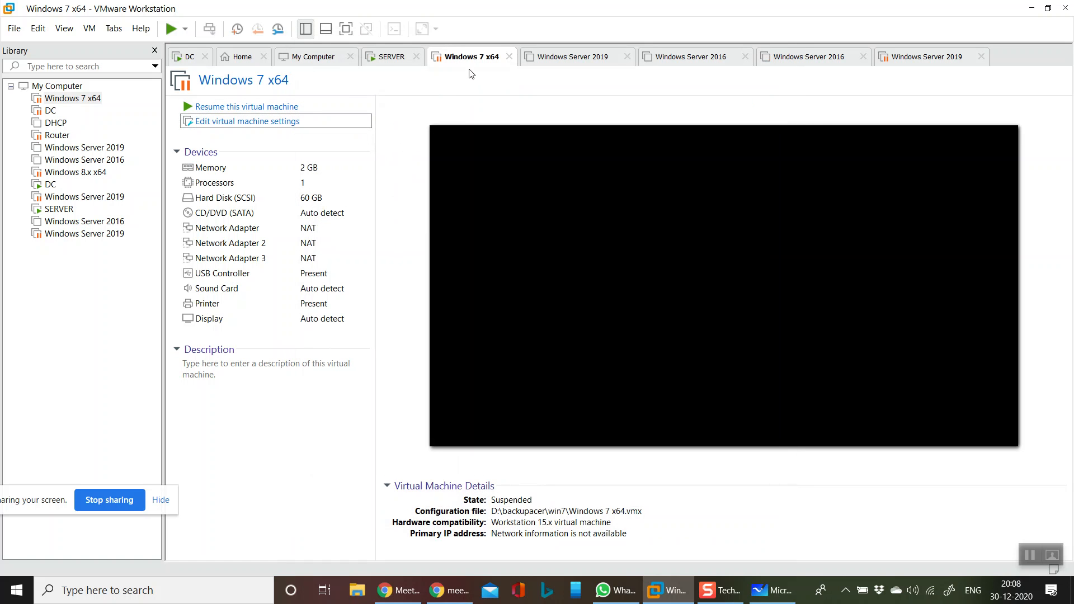
{"action": "right_click", "coordinate": [467, 56]}
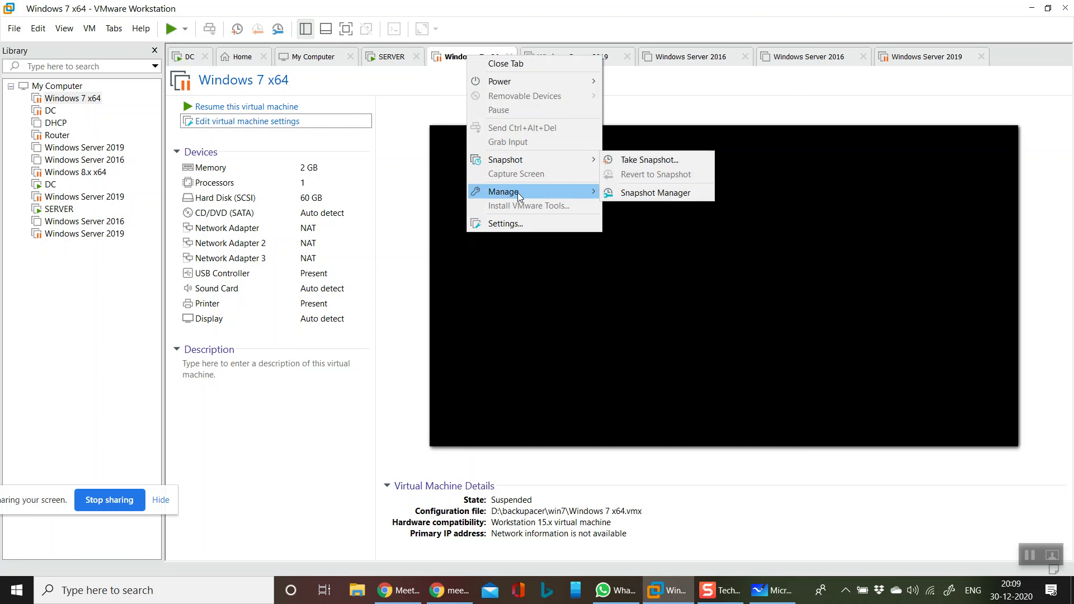
{"action": "mouse_move", "coordinate": [519, 195]}
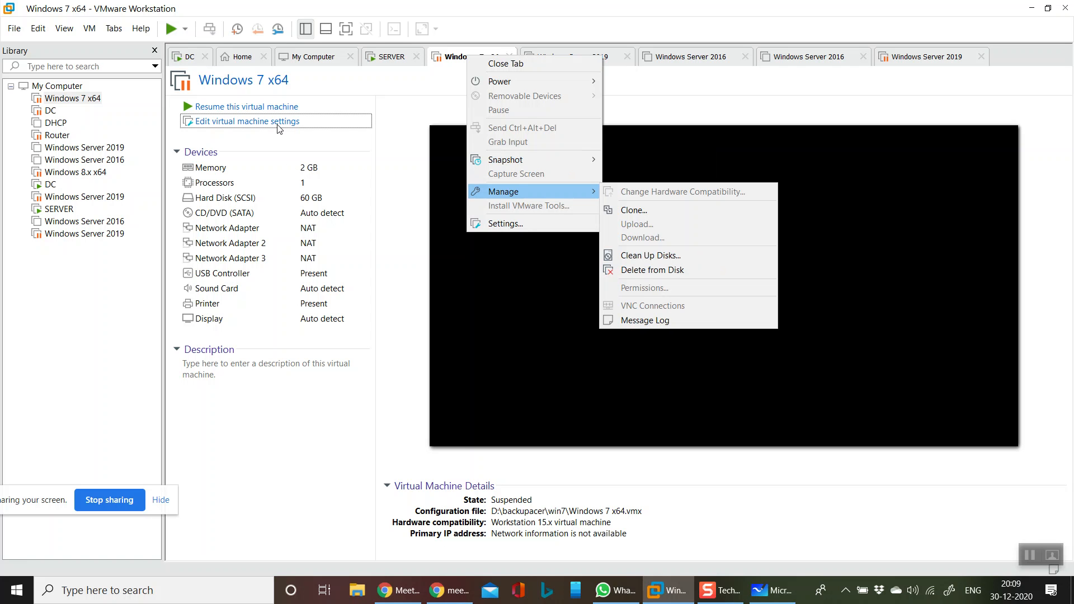
{"action": "mouse_move", "coordinate": [514, 82]}
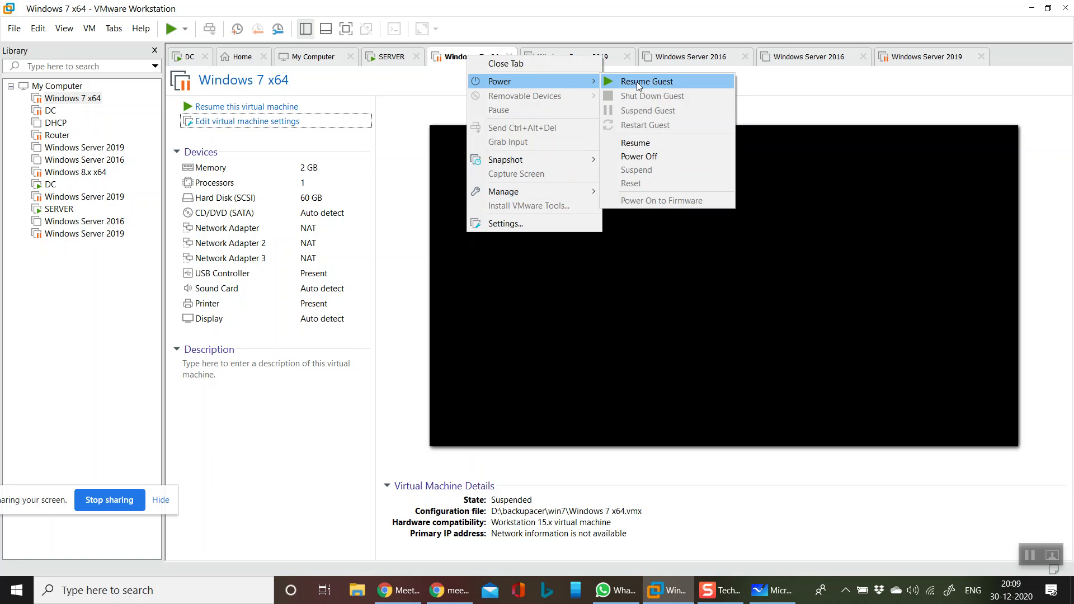
{"action": "left_click", "coordinate": [642, 157]}
{"action": "left_click", "coordinate": [558, 328]}
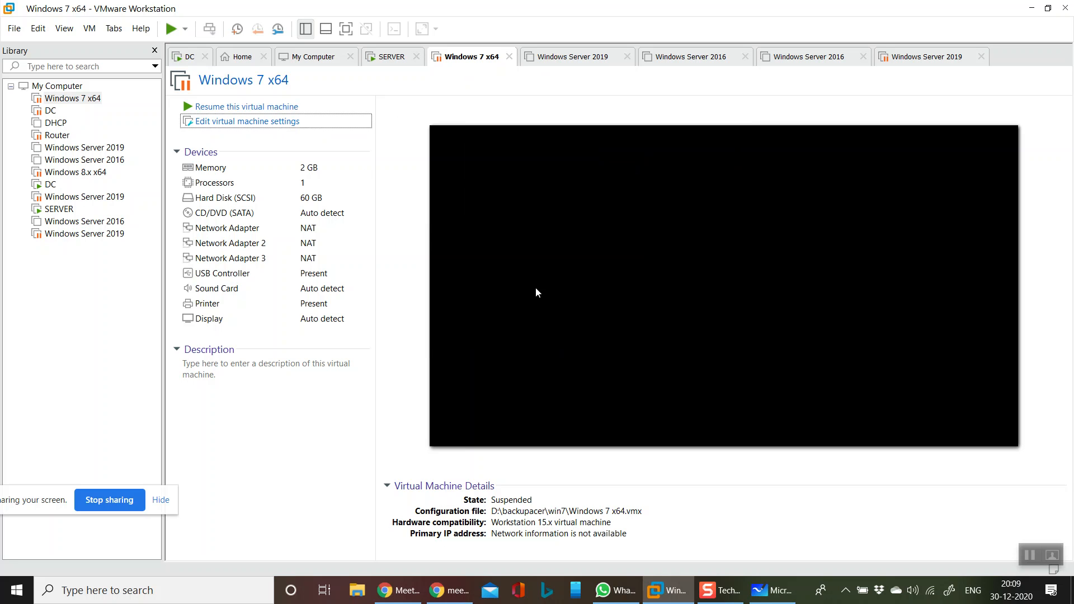
Give the Windows 7 x64 VM 4096 MB memory and 2 processors, and save
{"action": "left_click", "coordinate": [262, 122]}
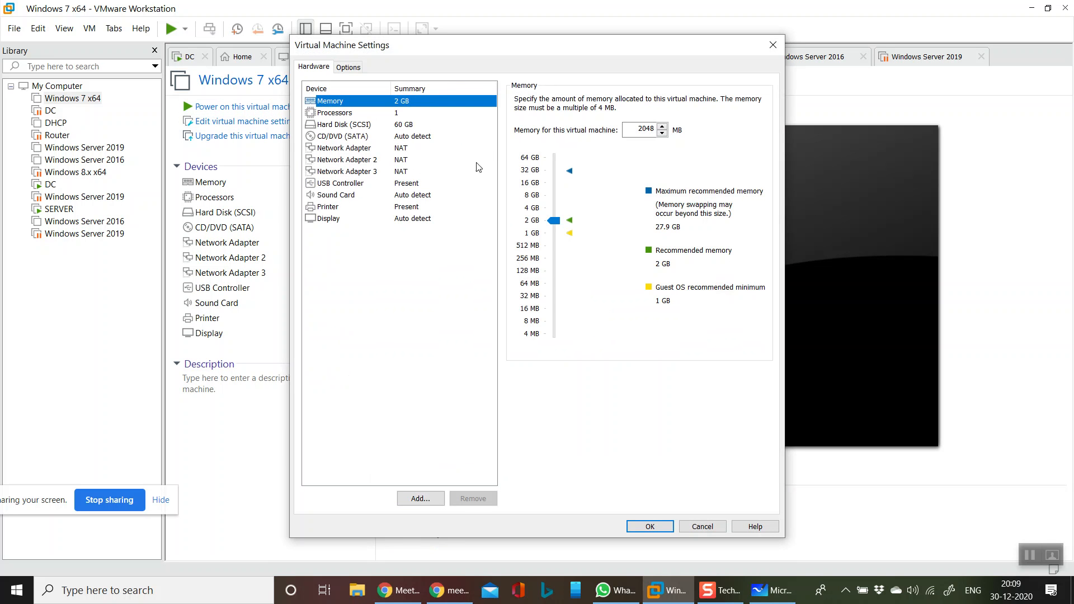
{"action": "left_click_drag", "start_coordinate": [545, 219], "coordinate": [550, 212]}
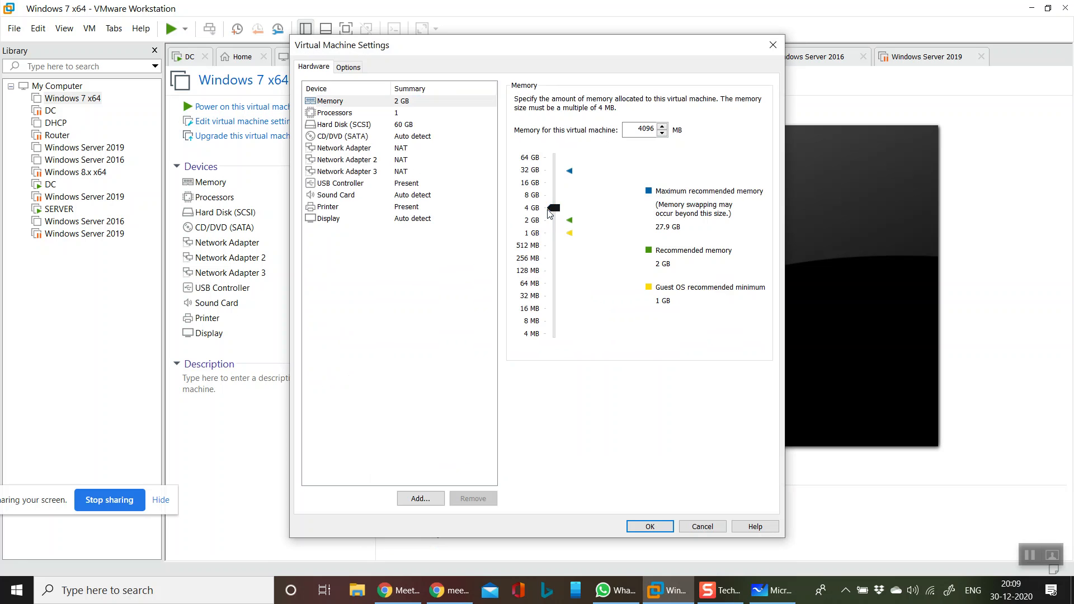
{"action": "left_click", "coordinate": [417, 113]}
{"action": "left_click", "coordinate": [638, 101]}
{"action": "left_click", "coordinate": [673, 101]}
{"action": "left_click", "coordinate": [661, 122]}
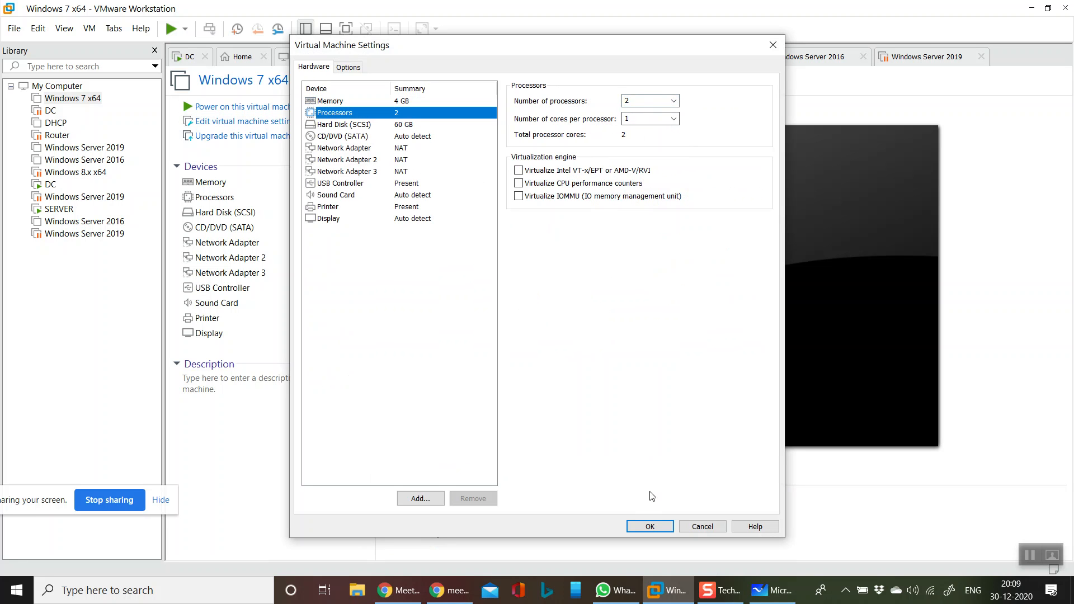
{"action": "left_click", "coordinate": [650, 526]}
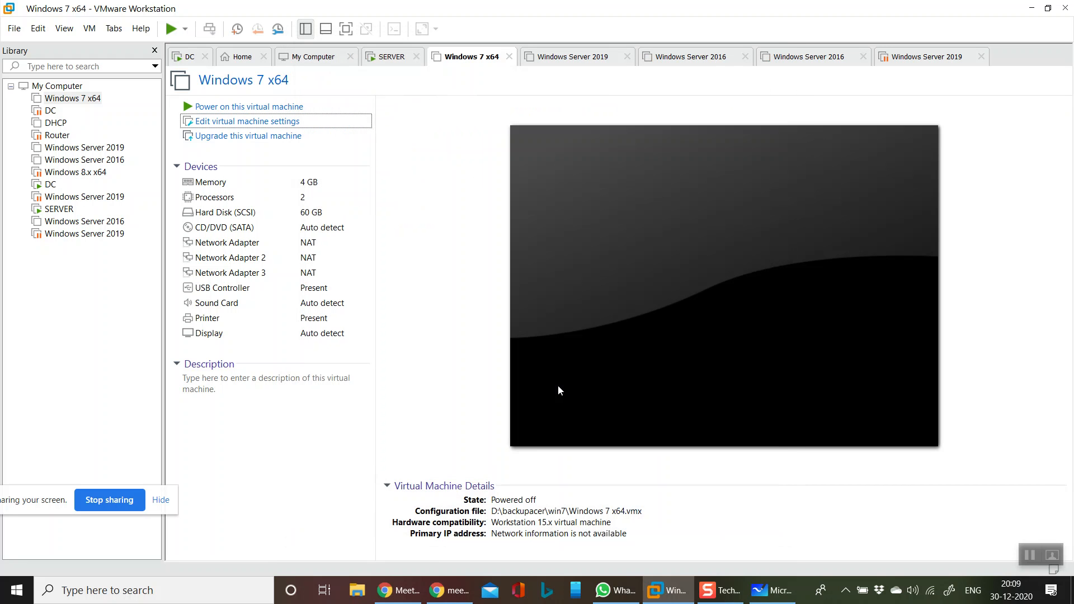
Remove Network Adapter 2, Network Adapter 3 and the Printer from the Windows 7 x64 VM settings
{"action": "right_click", "coordinate": [472, 59]}
{"action": "left_click", "coordinate": [521, 219]}
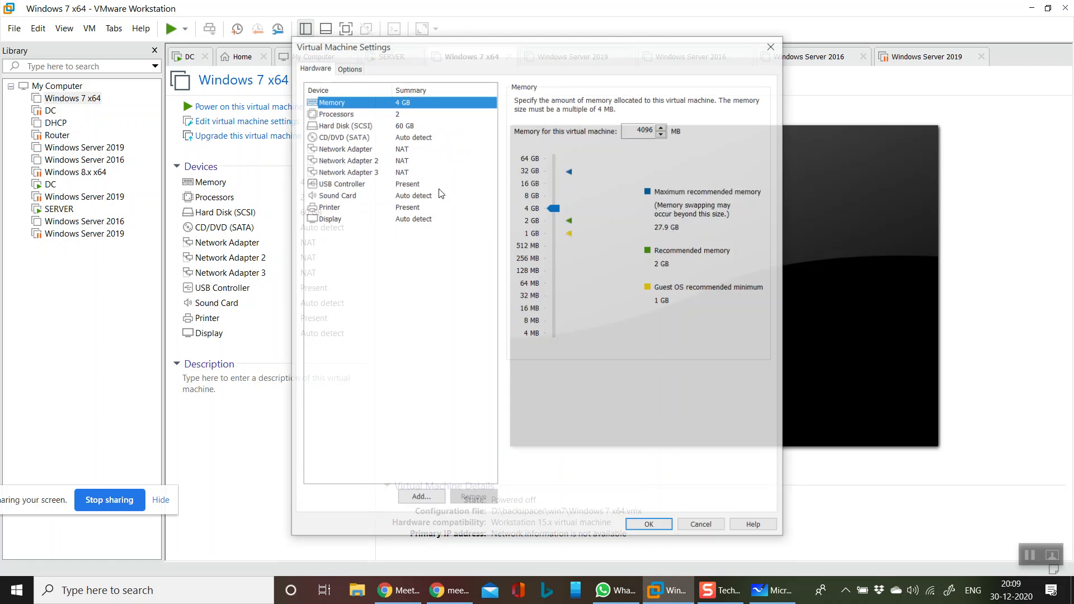
{"action": "left_click", "coordinate": [392, 149]}
{"action": "left_click", "coordinate": [425, 173]}
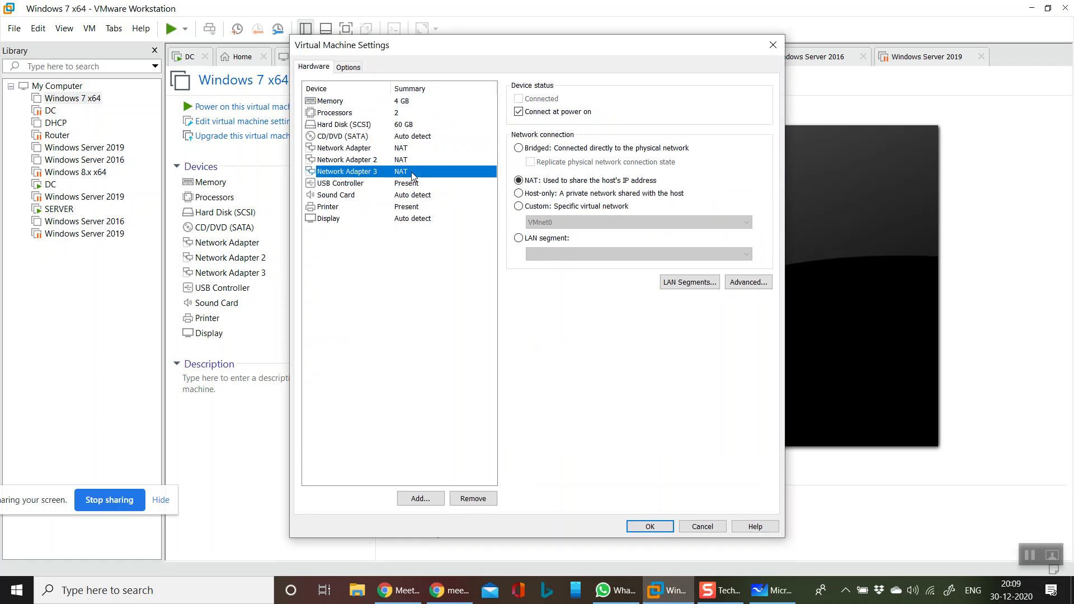
{"action": "left_click", "coordinate": [474, 499]}
{"action": "left_click", "coordinate": [412, 158]}
{"action": "left_click", "coordinate": [483, 499]}
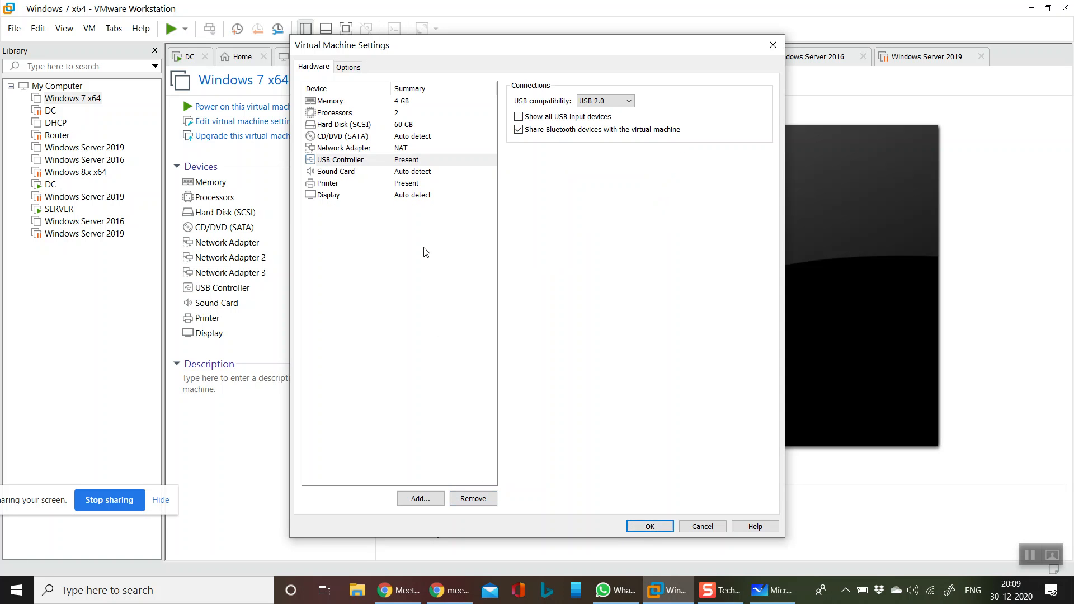
{"action": "left_click", "coordinate": [358, 184]}
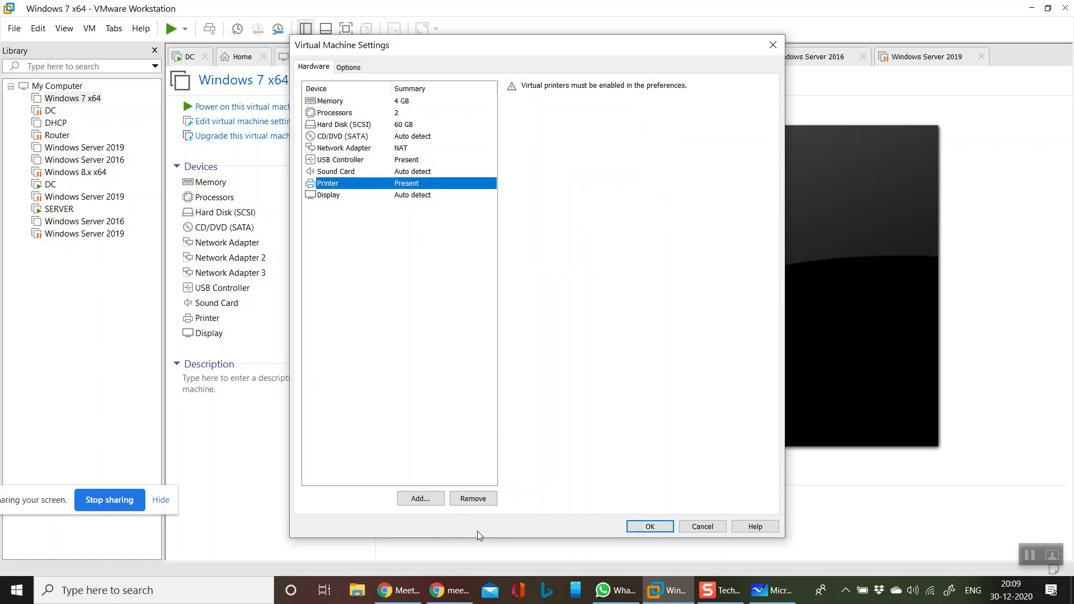
{"action": "left_click", "coordinate": [484, 506]}
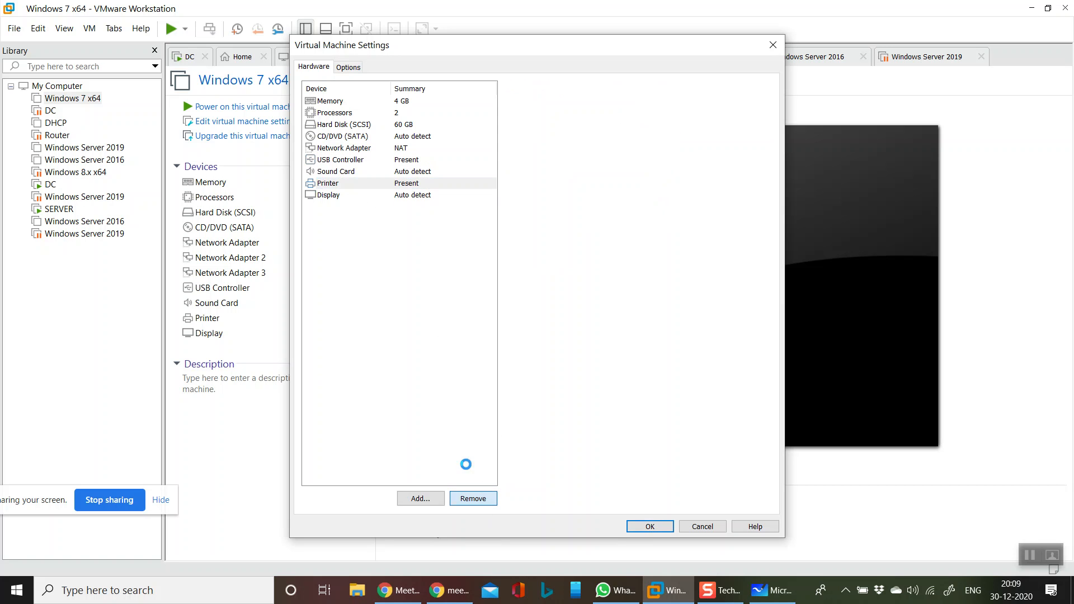
{"action": "left_click", "coordinate": [376, 173]}
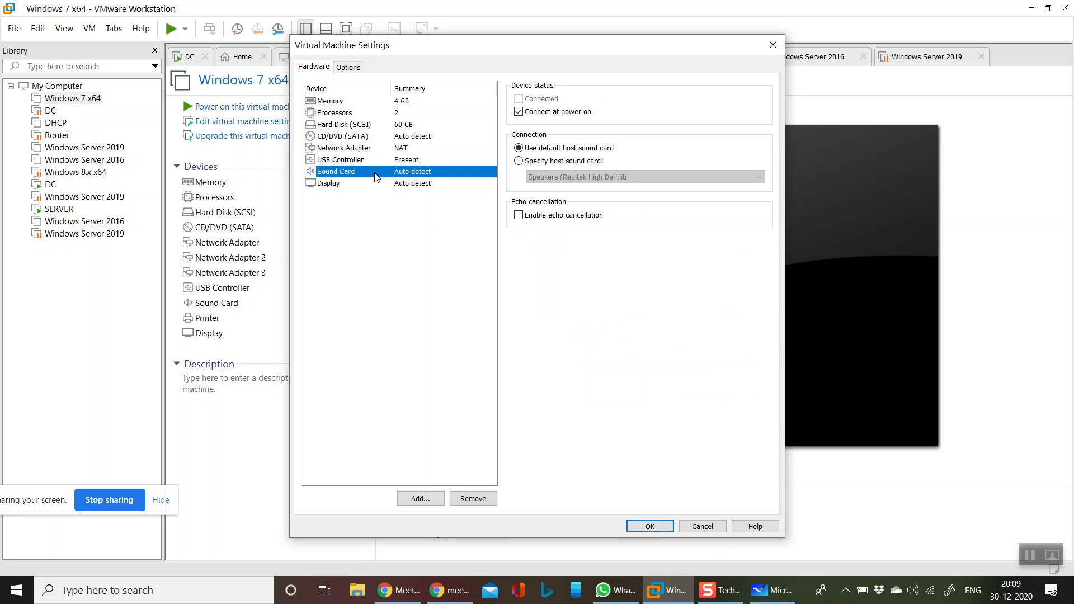
{"action": "left_click", "coordinate": [348, 70]}
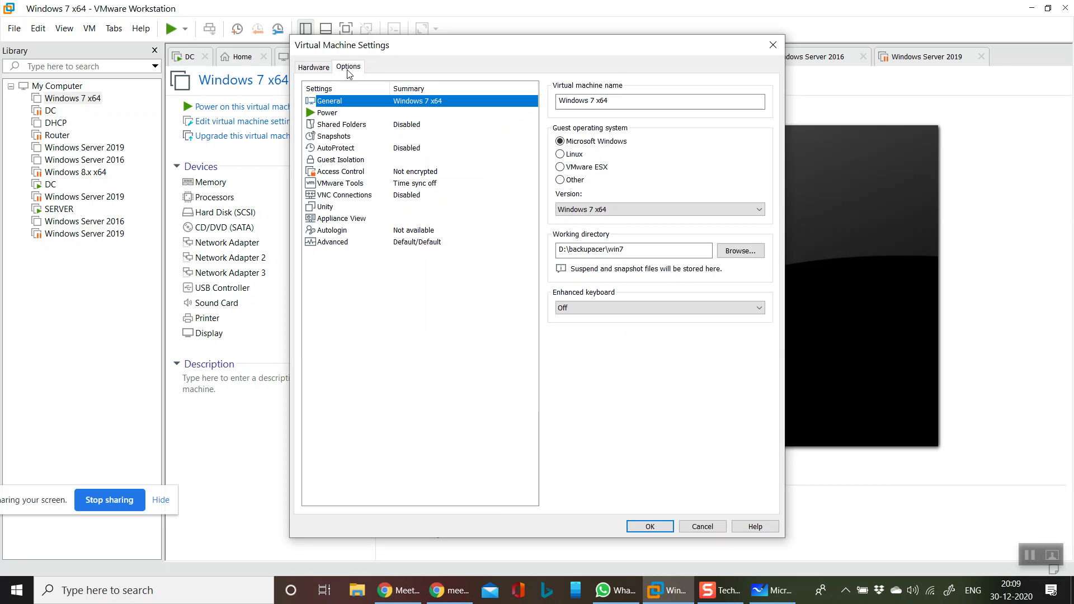
{"action": "left_click", "coordinate": [315, 71]}
{"action": "left_click", "coordinate": [374, 183]}
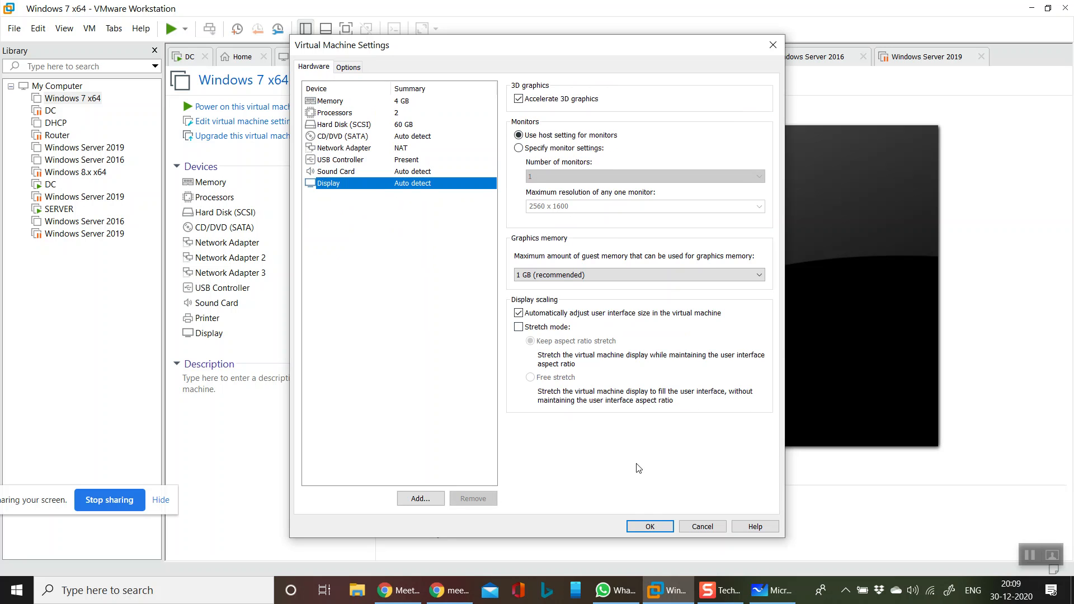
{"action": "left_click", "coordinate": [650, 527]}
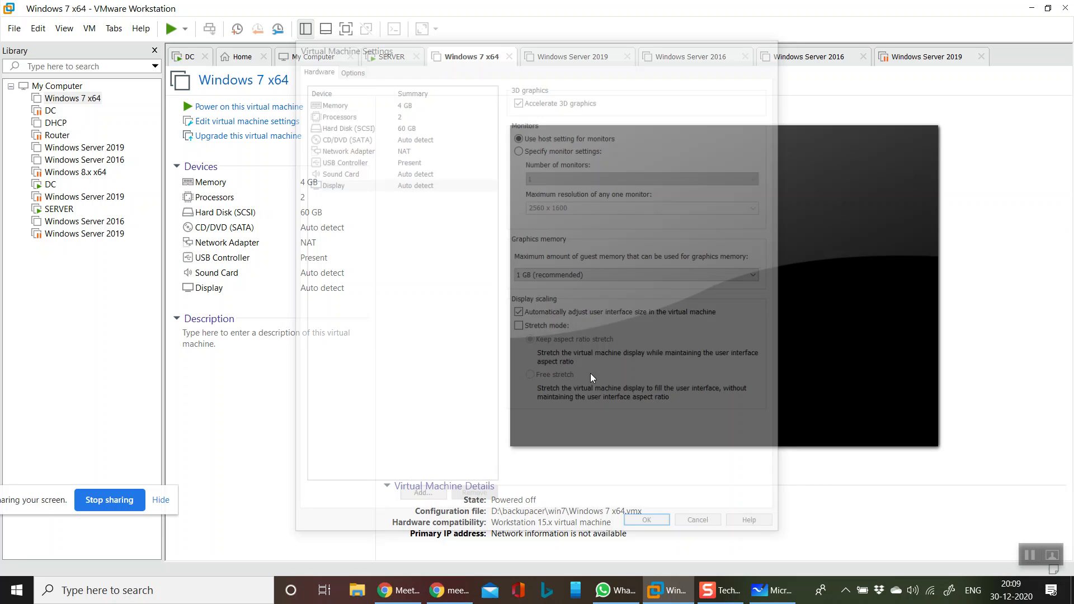
Power on the Windows 7 x64 VM, start Windows normally, and go to SERVER's sign-in screen
{"action": "left_click", "coordinate": [259, 106]}
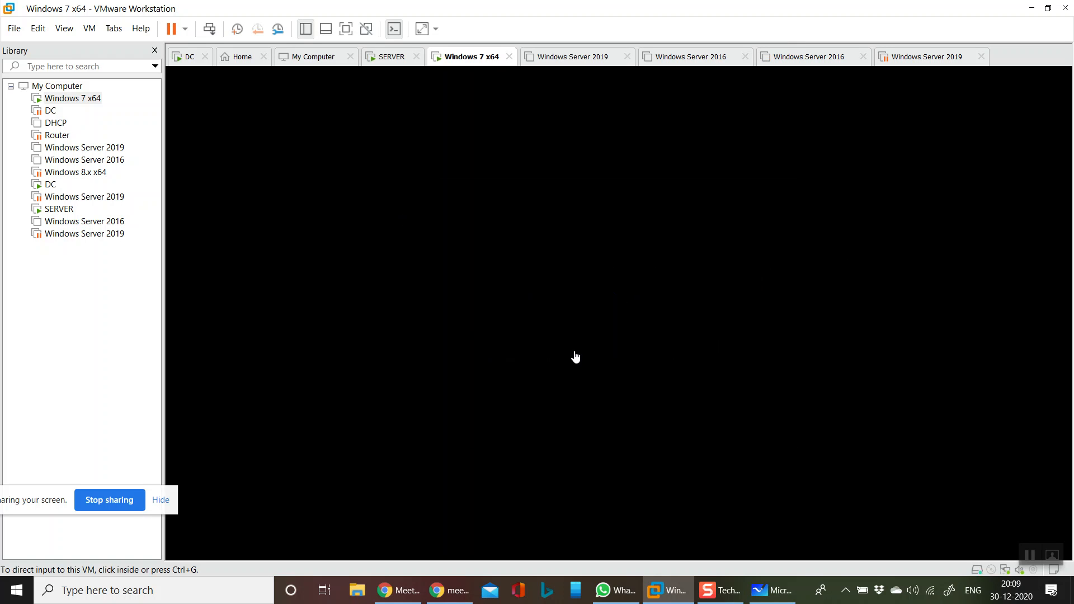
{"action": "left_click", "coordinate": [477, 261]}
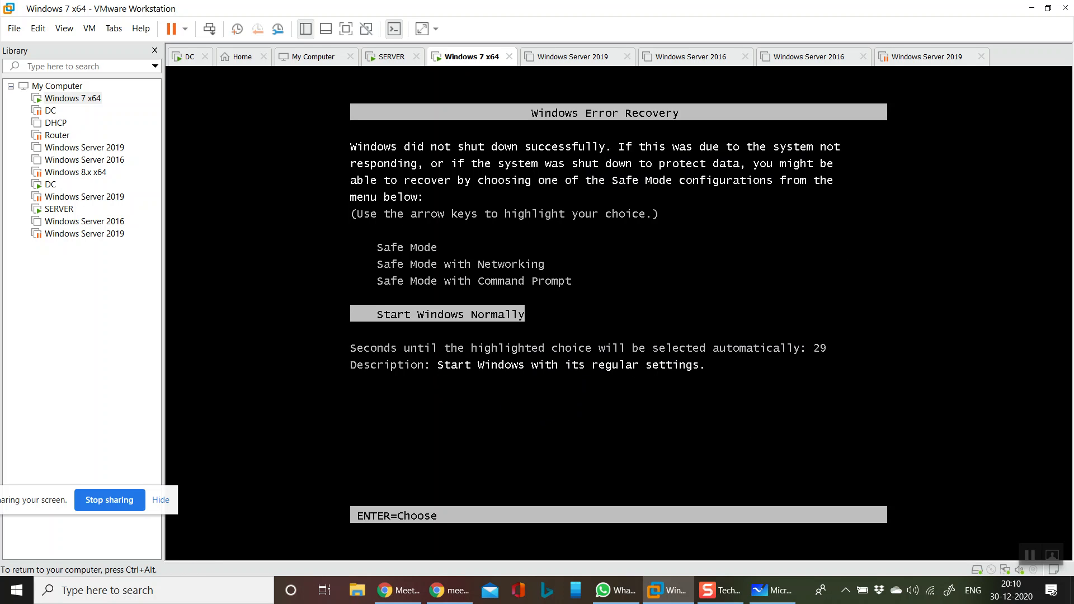
{"action": "key", "text": "Return"}
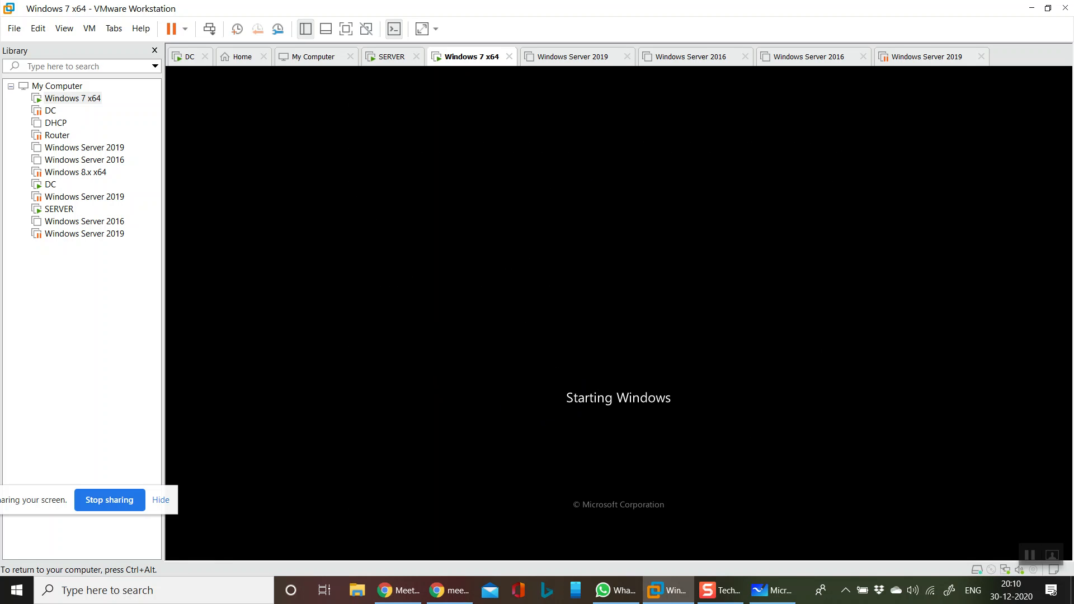
{"action": "key", "text": "ctrl+alt"}
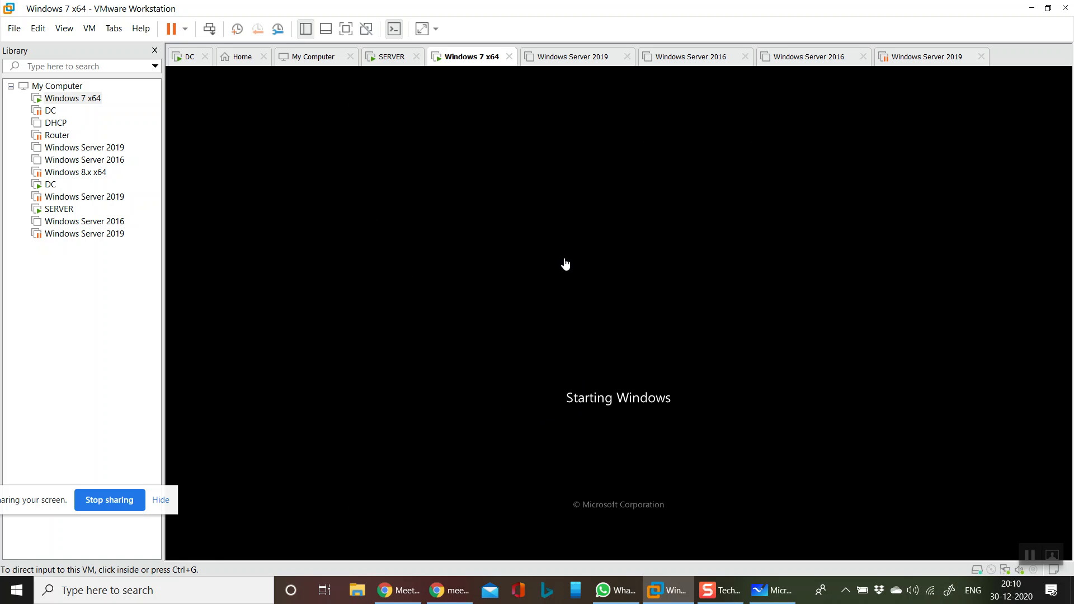
{"action": "left_click", "coordinate": [389, 56]}
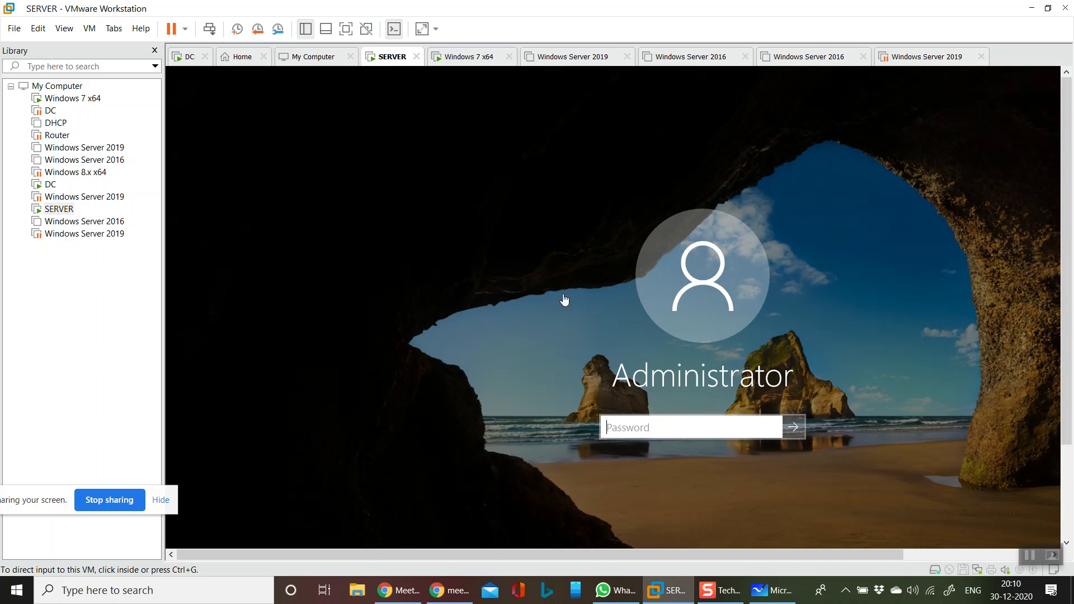
Sign in to SERVER with the Administrator password, then switch to the DC machine
{"action": "left_click", "coordinate": [685, 428]}
{"action": "type", "text": "*********"}
{"action": "key", "text": "Return"}
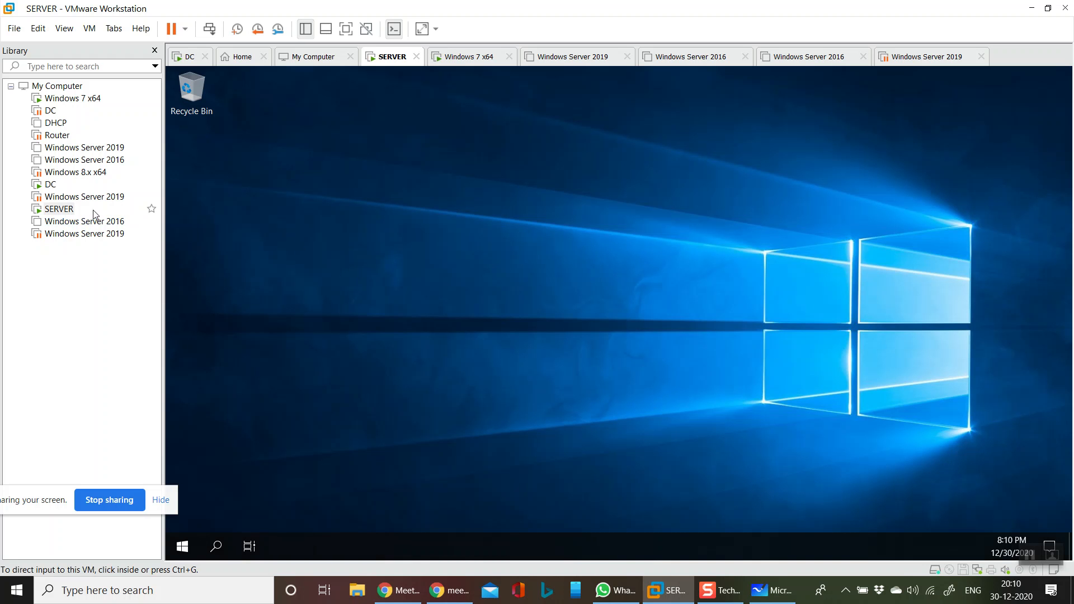
{"action": "left_click", "coordinate": [51, 185]}
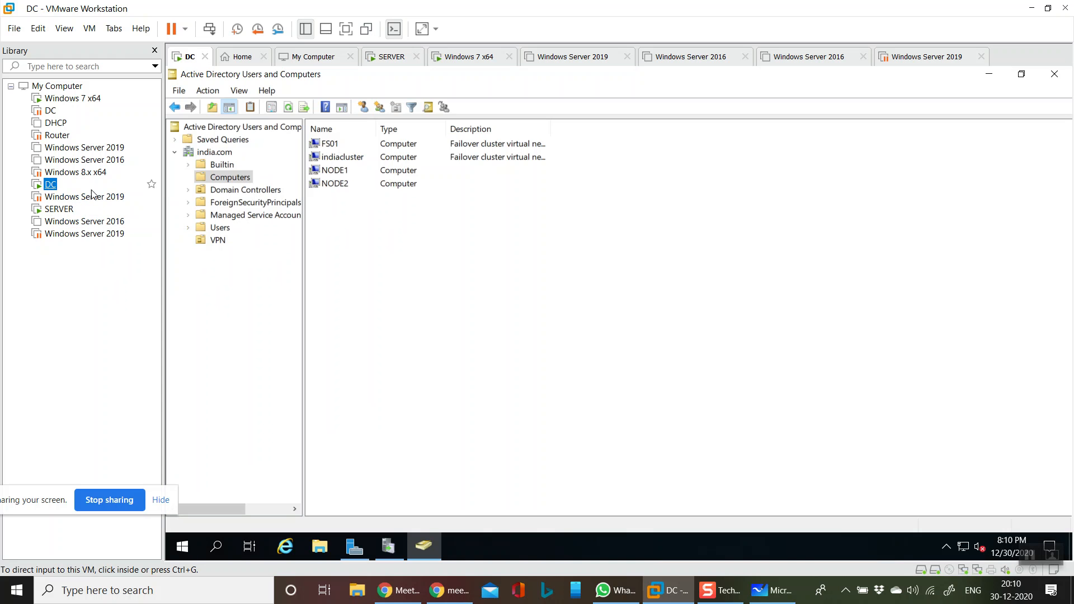
Refresh DC's india.com Computers list and confirm WSUS2 now appears
{"action": "right_click", "coordinate": [446, 290]}
{"action": "left_click", "coordinate": [491, 368]}
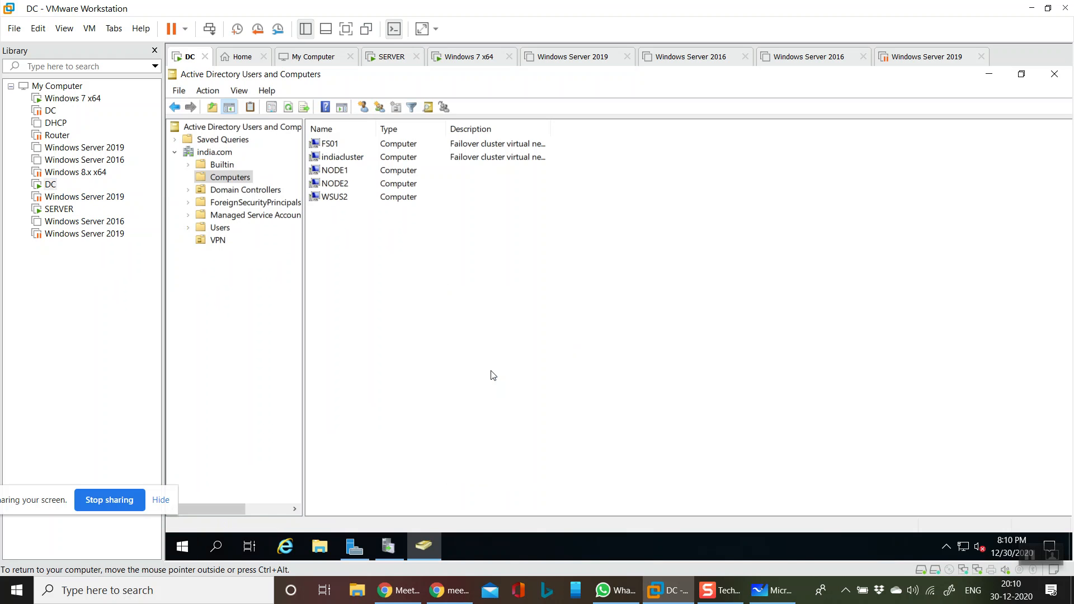
{"action": "left_click", "coordinate": [342, 197]}
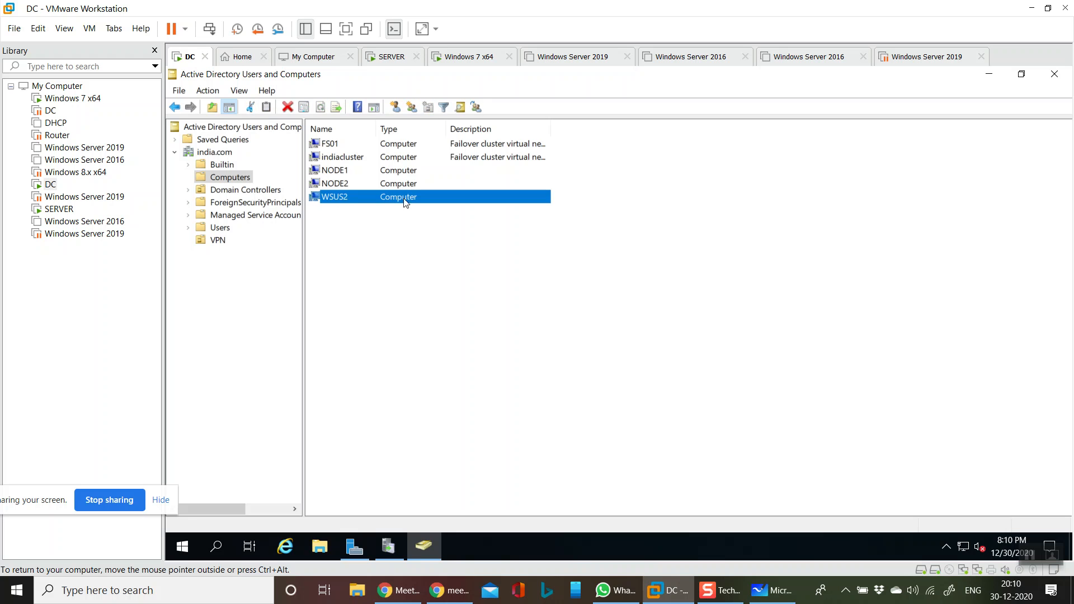
{"action": "left_click", "coordinate": [459, 291]}
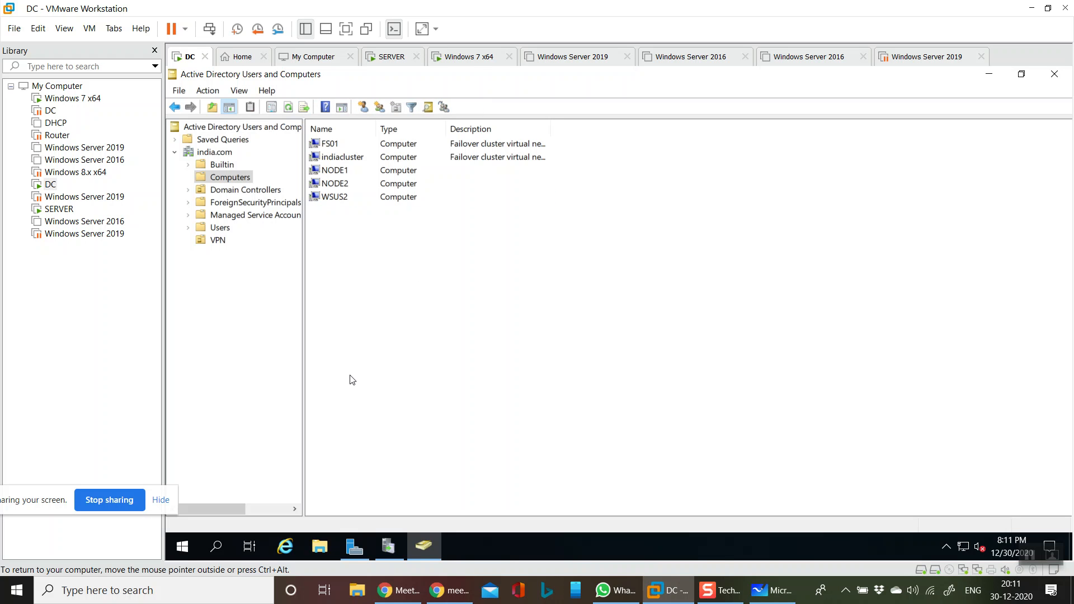
Close the four unused Windows Server machine tabs in VMware Workstation
{"action": "left_click", "coordinate": [475, 63]}
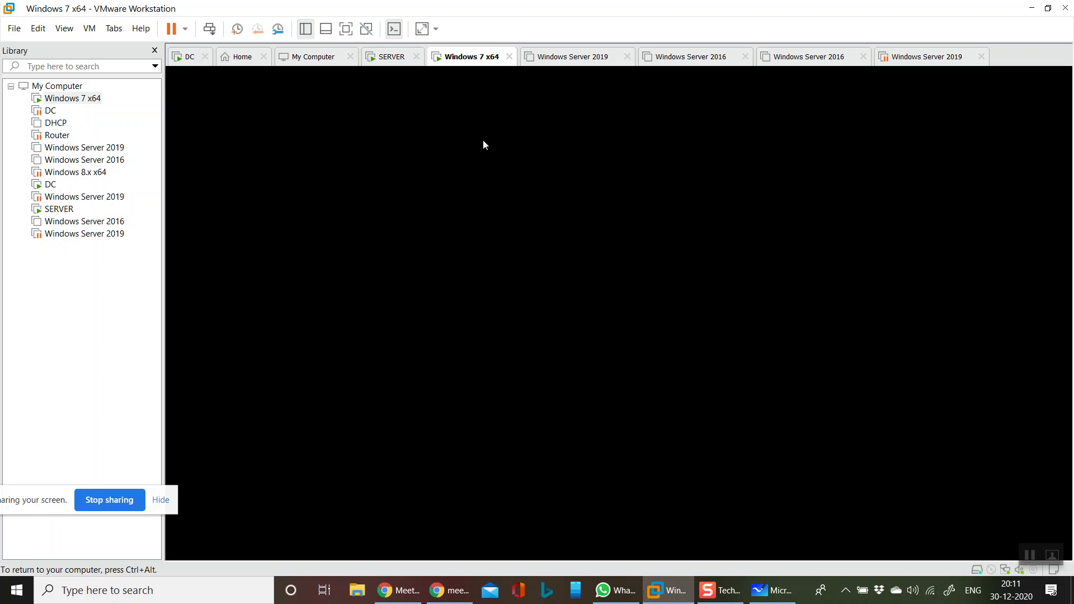
{"action": "left_click", "coordinate": [982, 57]}
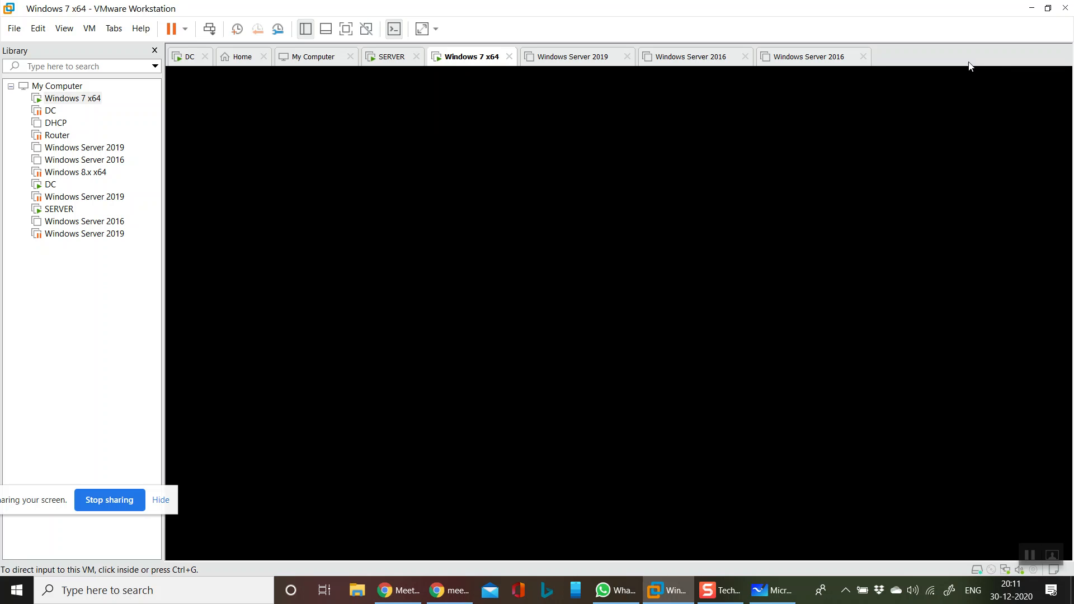
{"action": "left_click", "coordinate": [863, 56]}
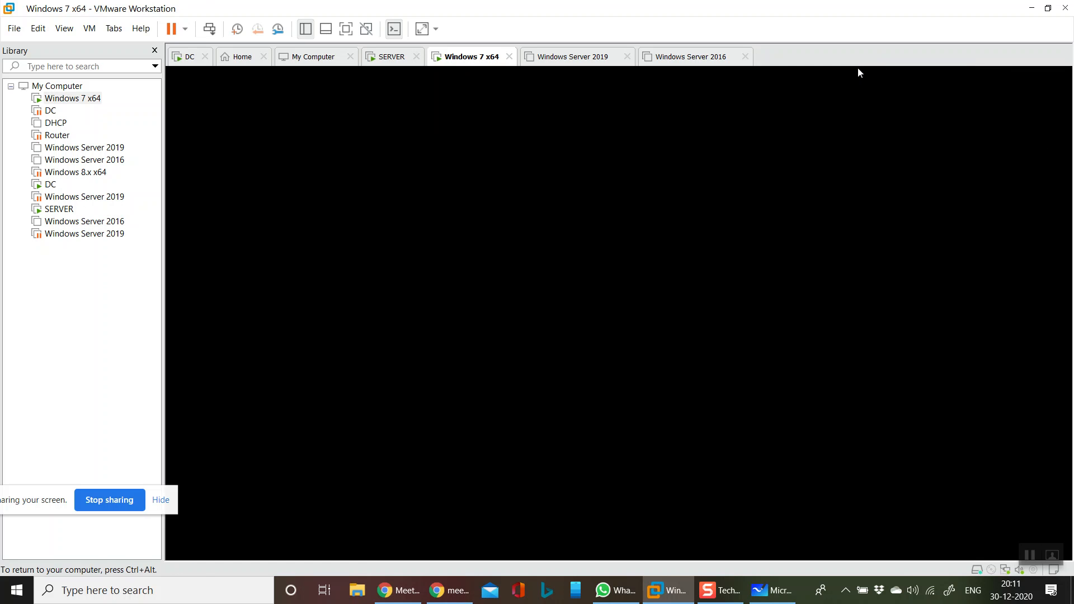
{"action": "left_click", "coordinate": [745, 56]}
{"action": "left_click", "coordinate": [627, 56]}
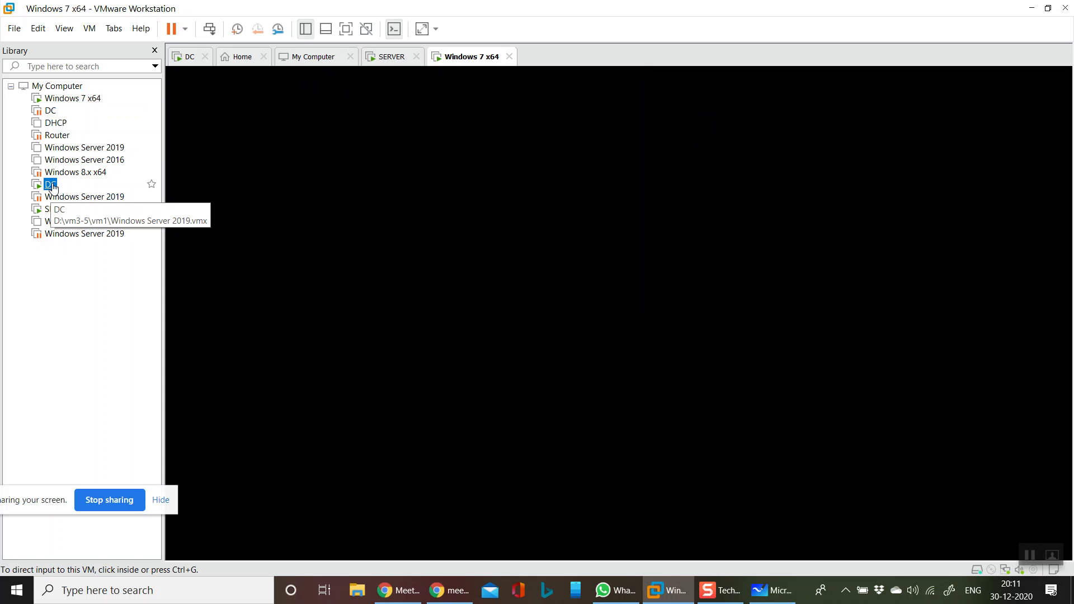
Move the DC tab ahead of SERVER and return to the Windows 7 x64 machine
{"action": "left_click", "coordinate": [53, 187]}
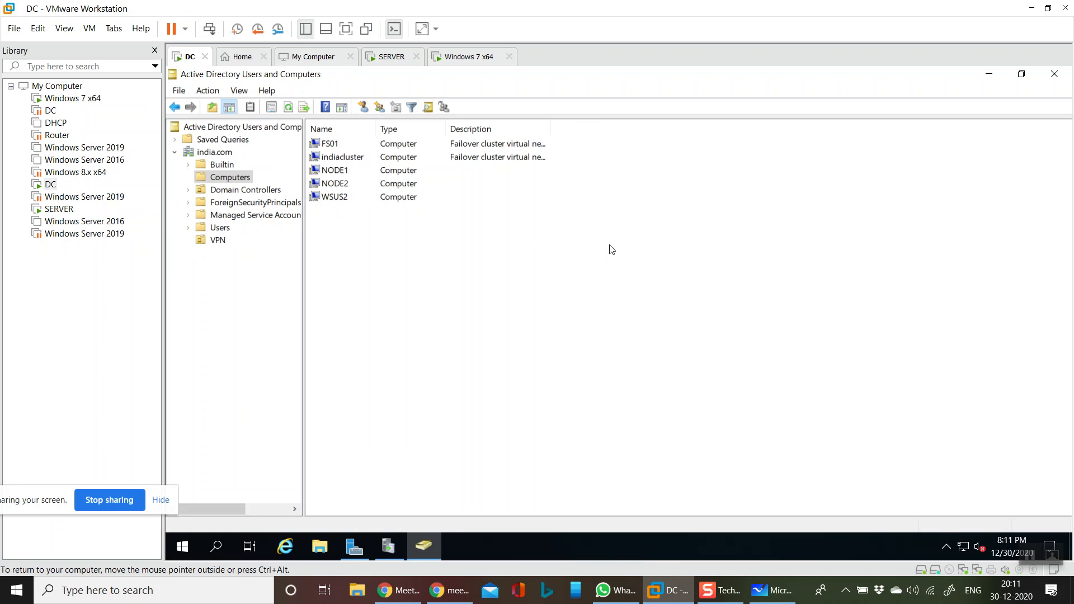
{"action": "left_click_drag", "start_coordinate": [190, 56], "coordinate": [348, 60]}
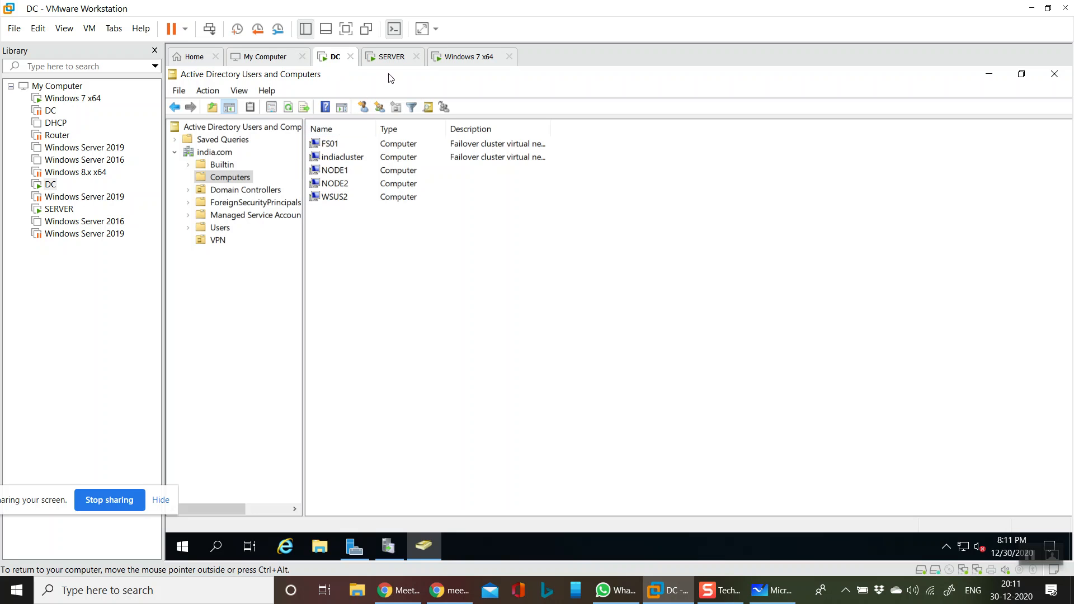
{"action": "left_click", "coordinate": [473, 56]}
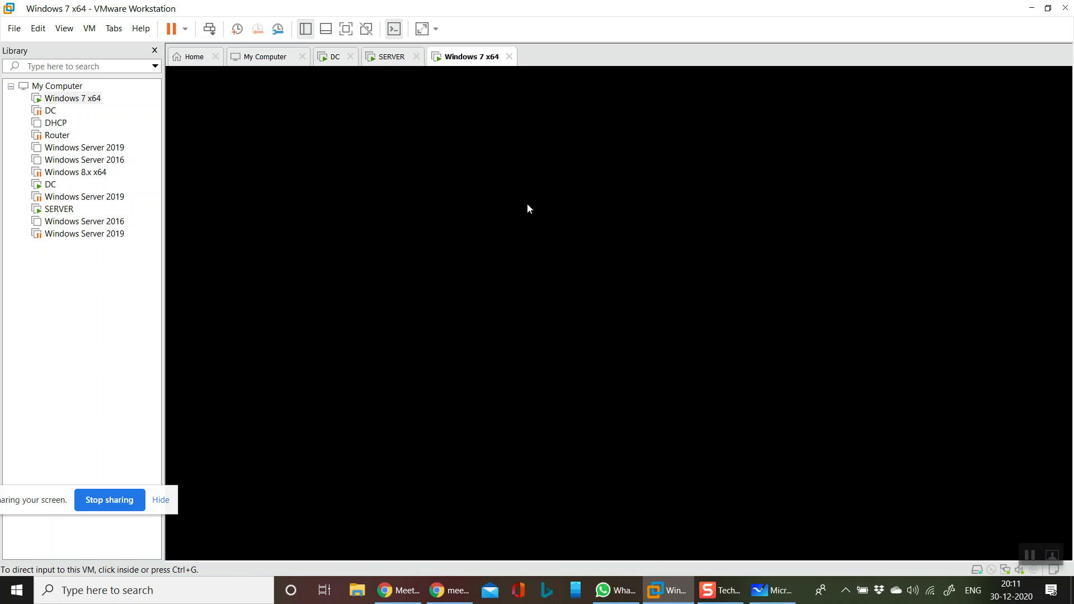
Sign in to Windows 7 with the local administrator account and its password
{"action": "left_click", "coordinate": [527, 203]}
{"action": "left_click", "coordinate": [208, 31]}
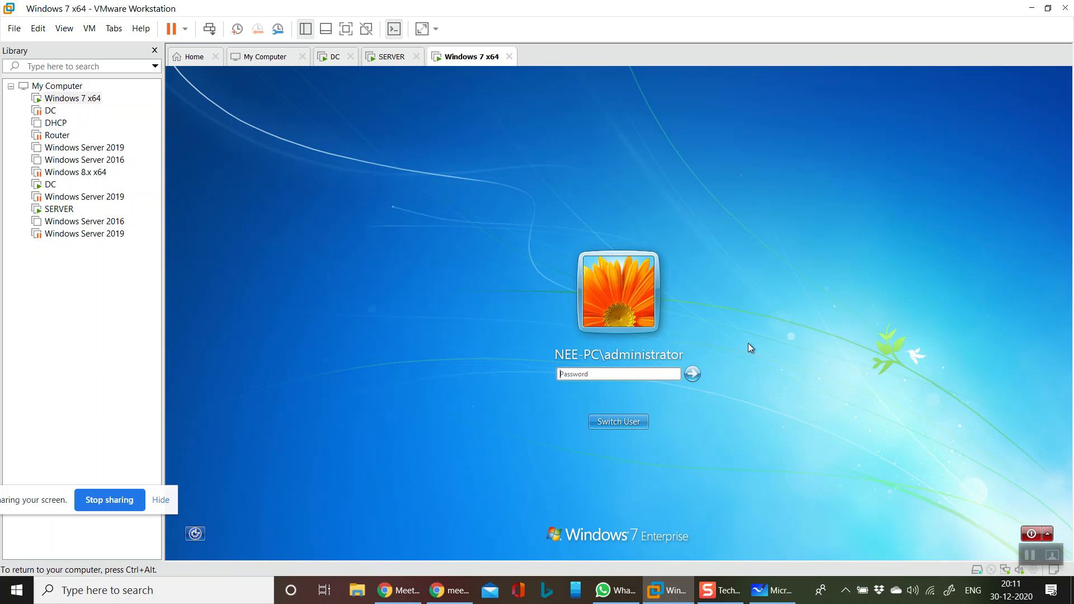
{"action": "left_click", "coordinate": [626, 423]}
{"action": "left_click", "coordinate": [681, 351]}
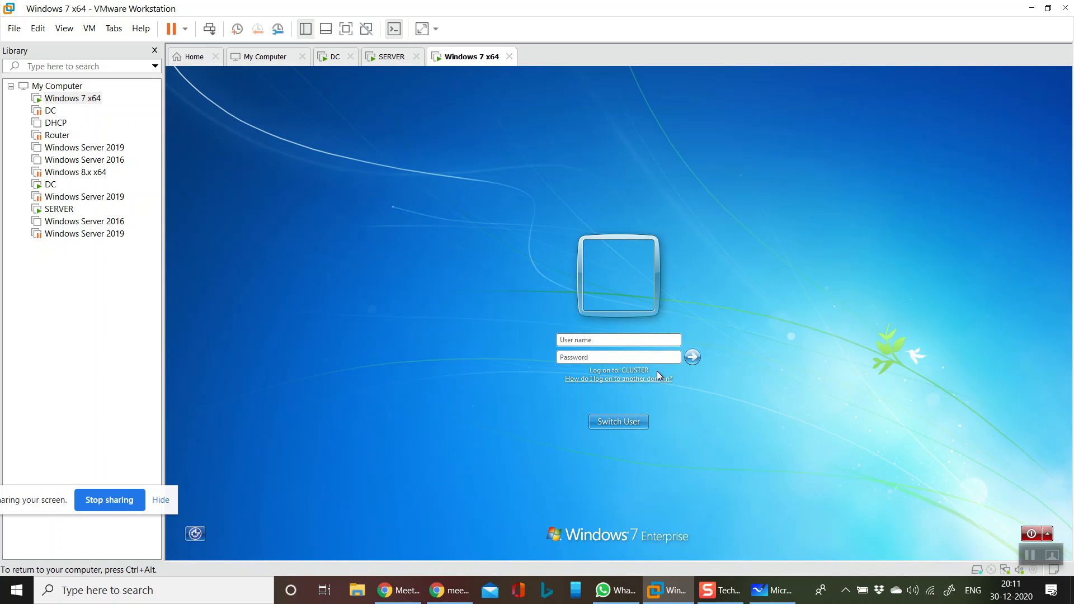
{"action": "left_click", "coordinate": [604, 427]}
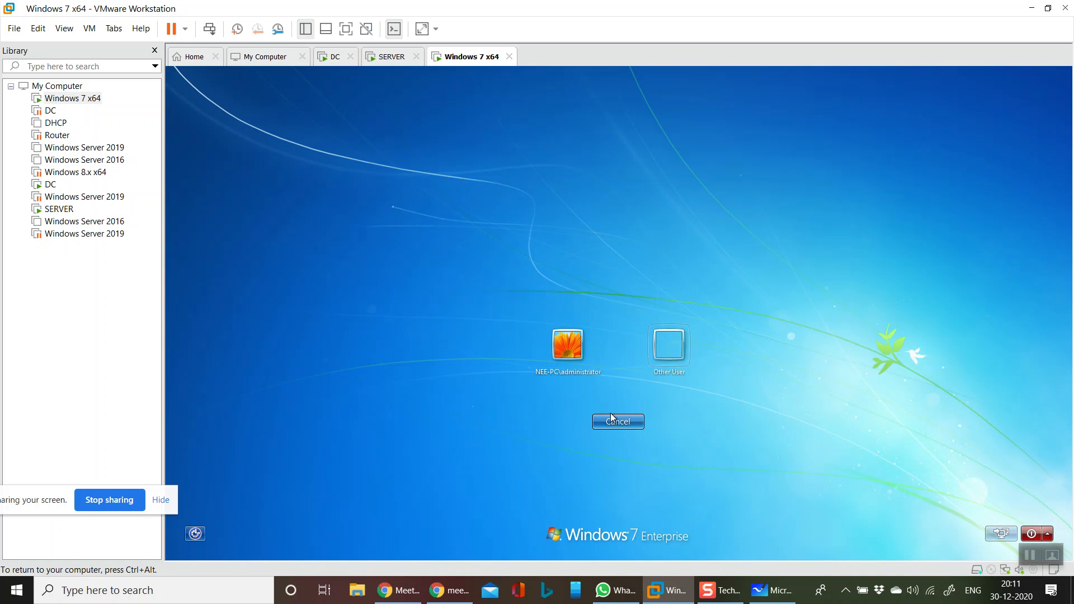
{"action": "left_click", "coordinate": [584, 358]}
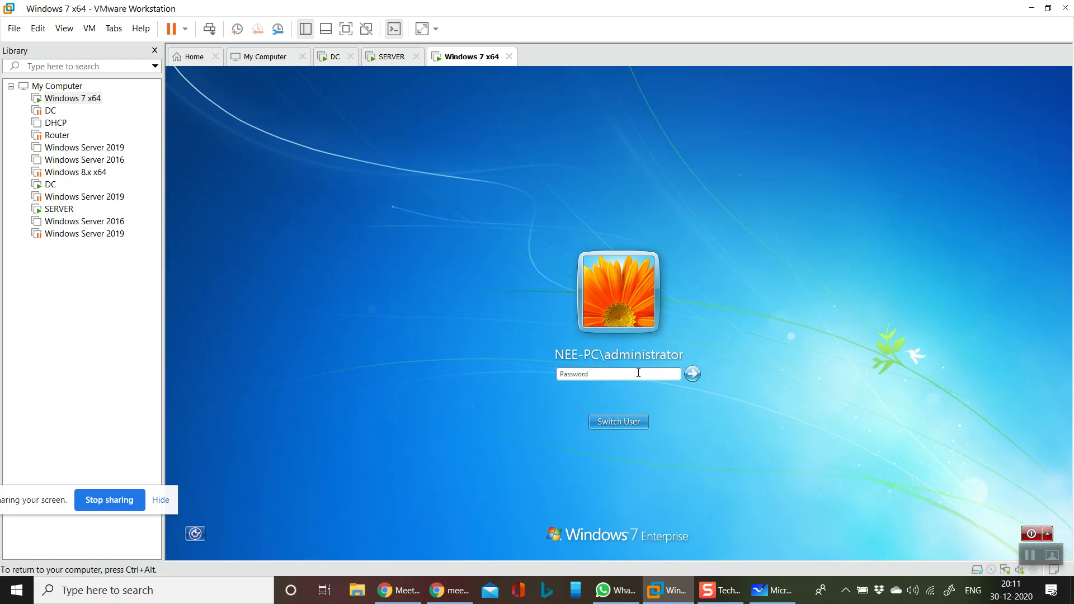
{"action": "type", "text": "•••••••"}
{"action": "key", "text": "Return"}
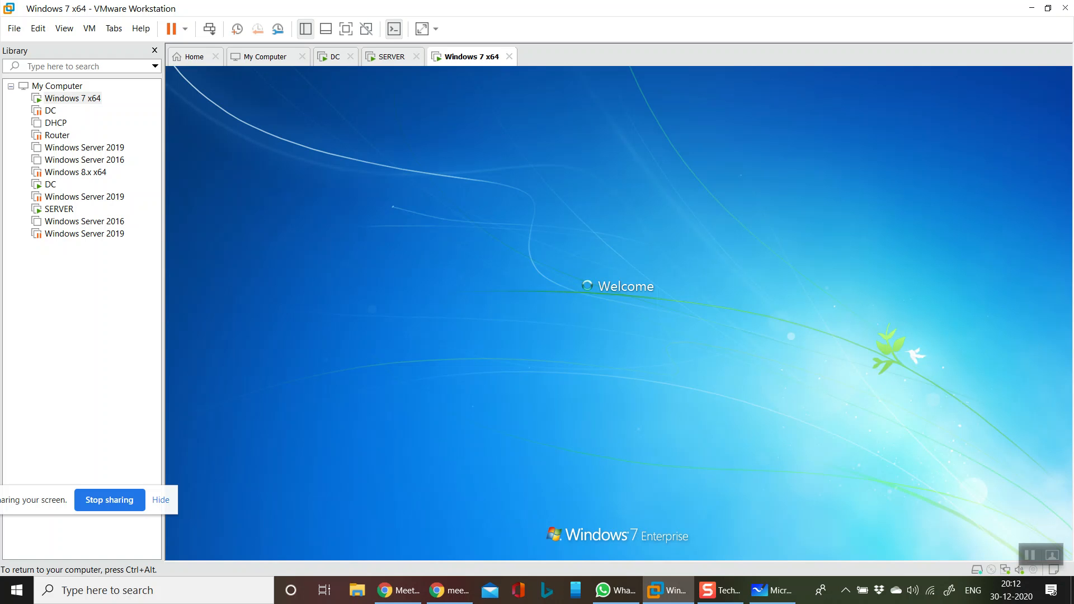
Cycle through the SERVER and DC tabs, then return to the Windows 7 desktop
{"action": "key", "text": "ctrl+alt"}
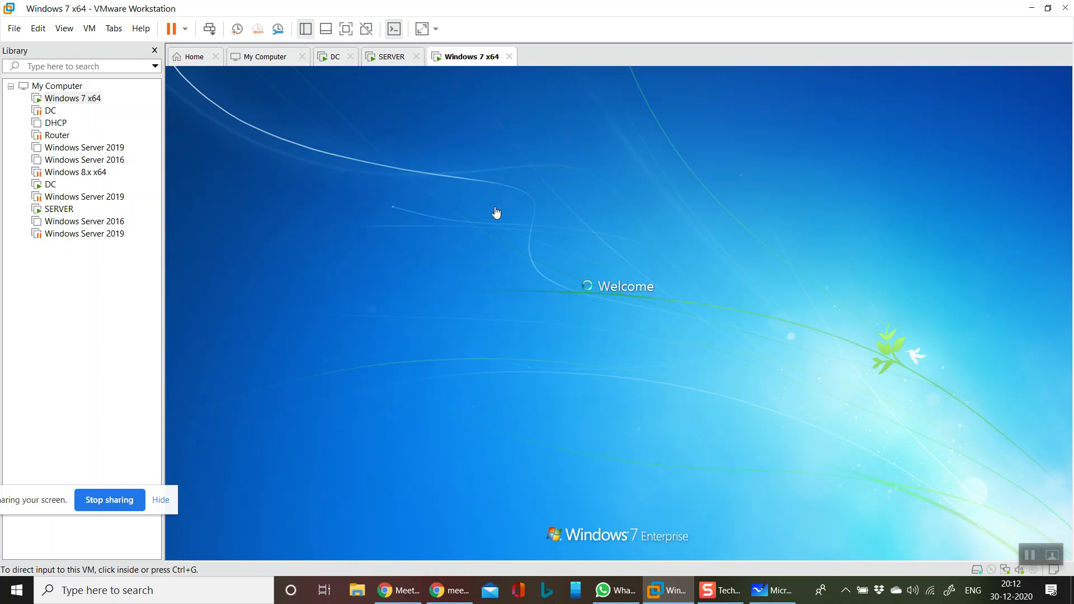
{"action": "left_click", "coordinate": [390, 57]}
{"action": "left_click", "coordinate": [338, 62]}
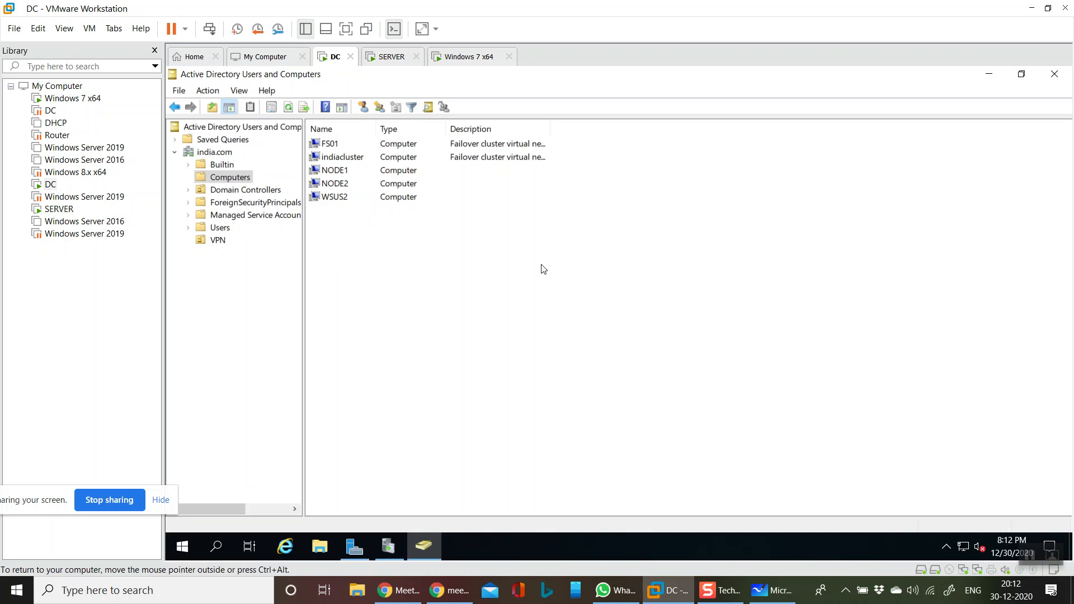
{"action": "left_click", "coordinate": [468, 56]}
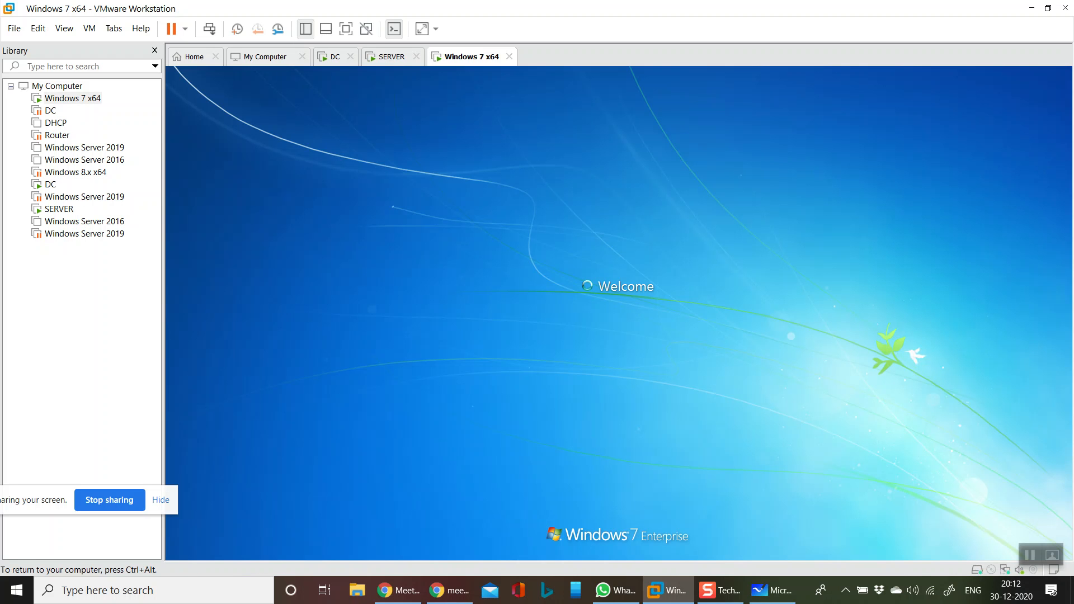
{"action": "left_click", "coordinate": [560, 183]}
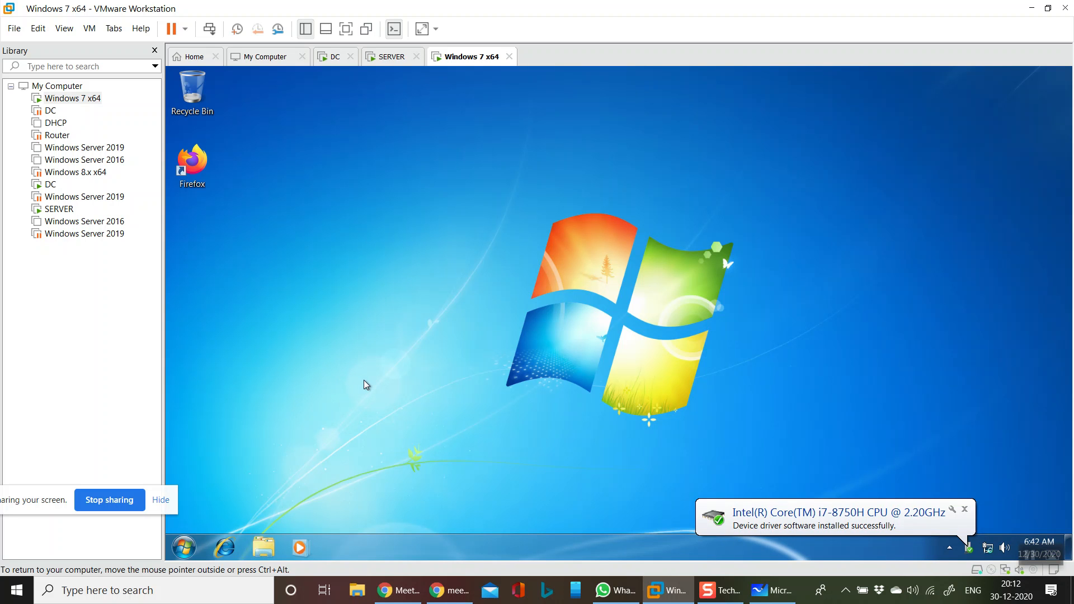
Run ncpa.cpl and open the Local Area Connection status
{"action": "key", "text": "super+r"}
{"action": "key", "text": "BackSpace"}
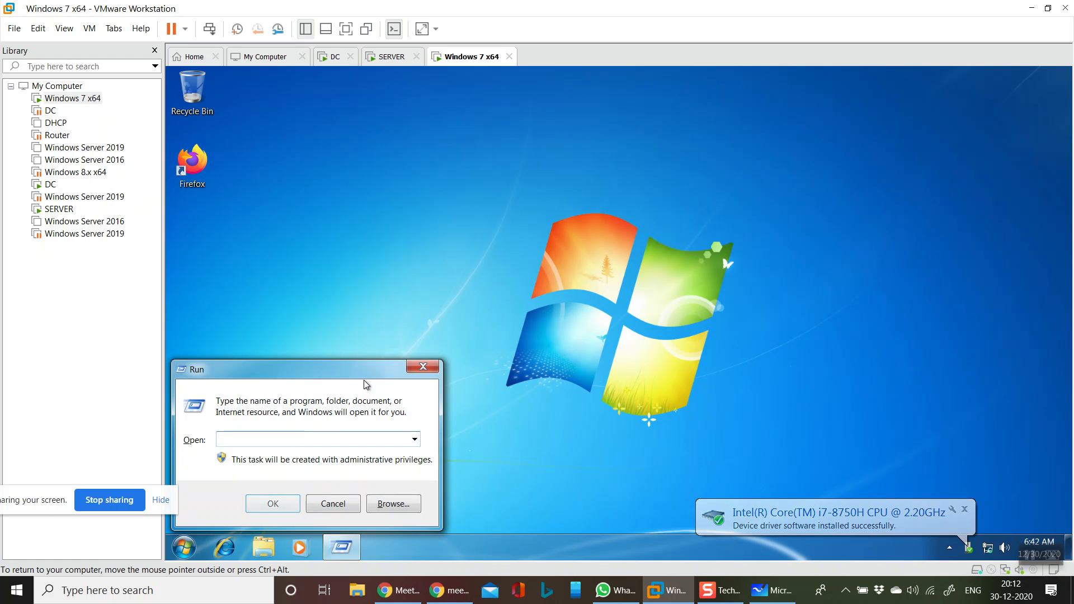
{"action": "type", "text": "ncp"}
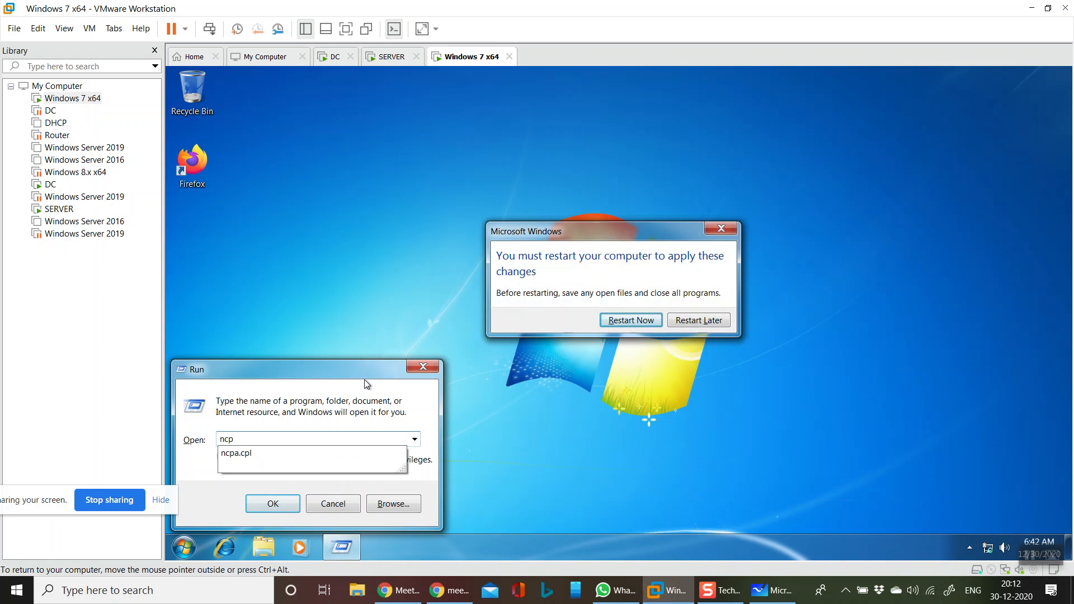
{"action": "key", "text": "Down"}
{"action": "key", "text": "Return"}
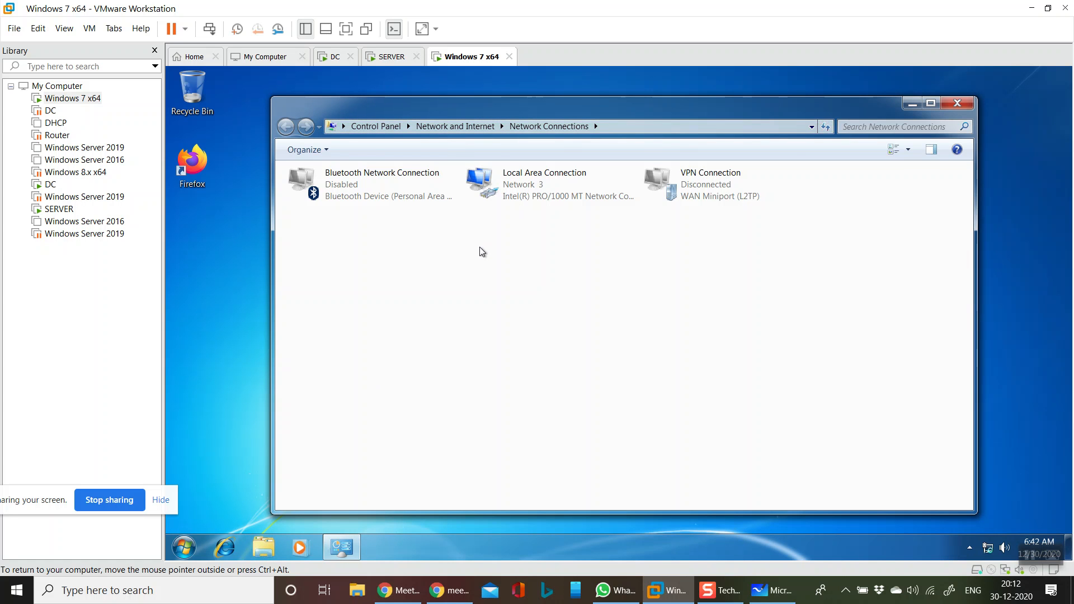
{"action": "left_click", "coordinate": [524, 182]}
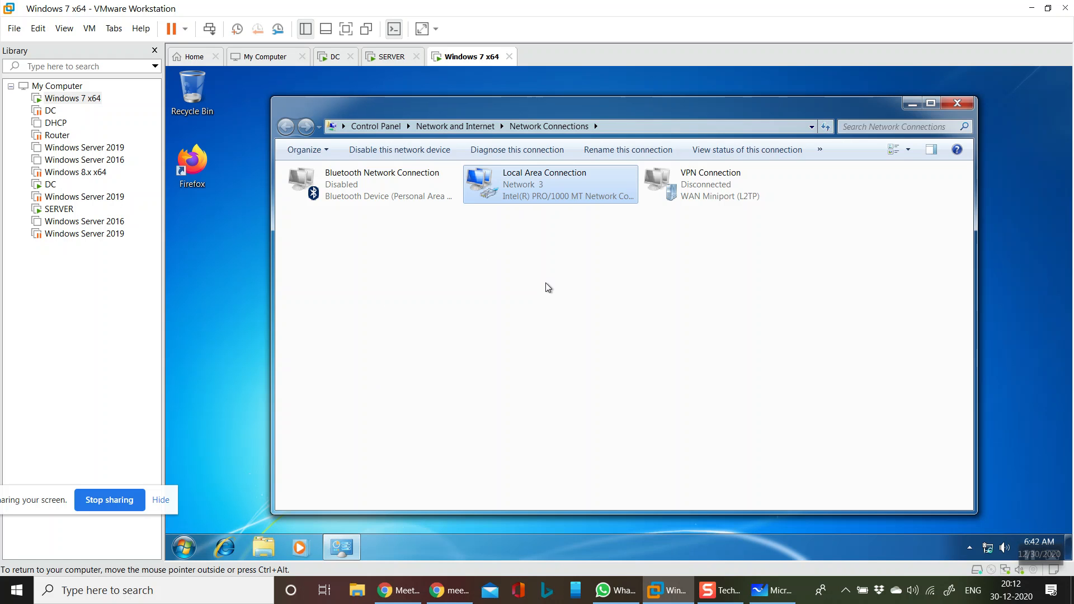
{"action": "key", "text": "Return"}
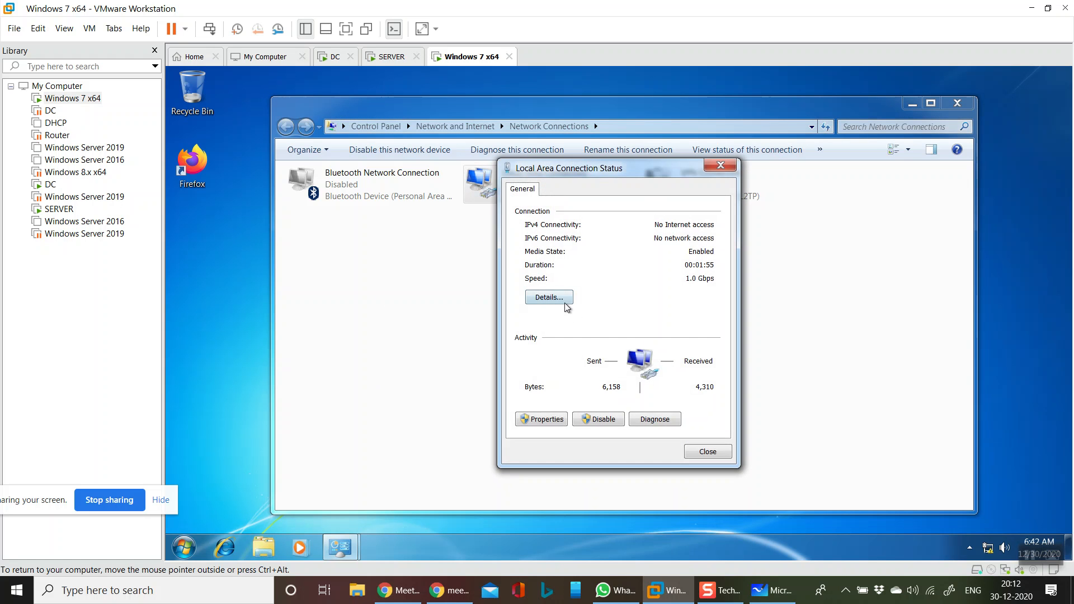
Check the connection details showing DNS server 192.168.1.200, then close all network dialogs
{"action": "left_click", "coordinate": [565, 302]}
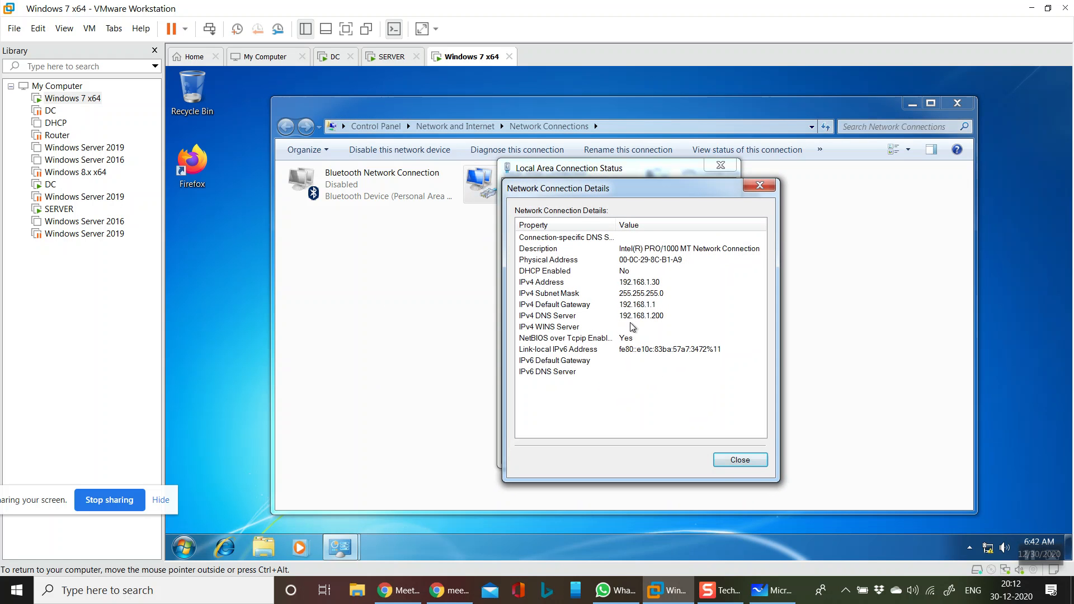
{"action": "left_click", "coordinate": [645, 317]}
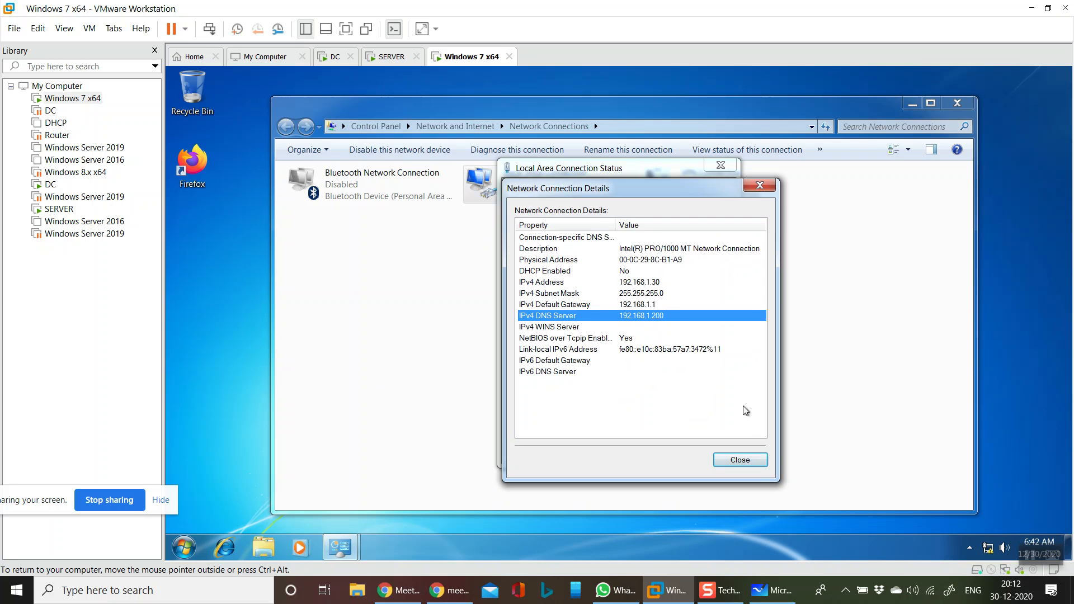
{"action": "left_click", "coordinate": [761, 457]}
{"action": "left_click", "coordinate": [721, 452]}
{"action": "left_click", "coordinate": [955, 104]}
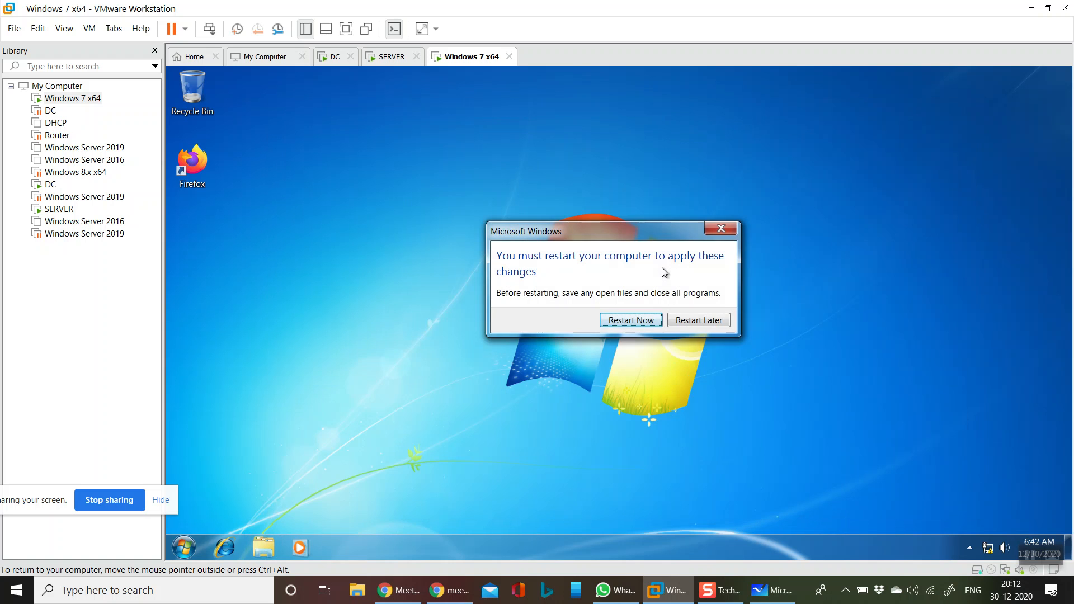
{"action": "key", "text": "super+r"}
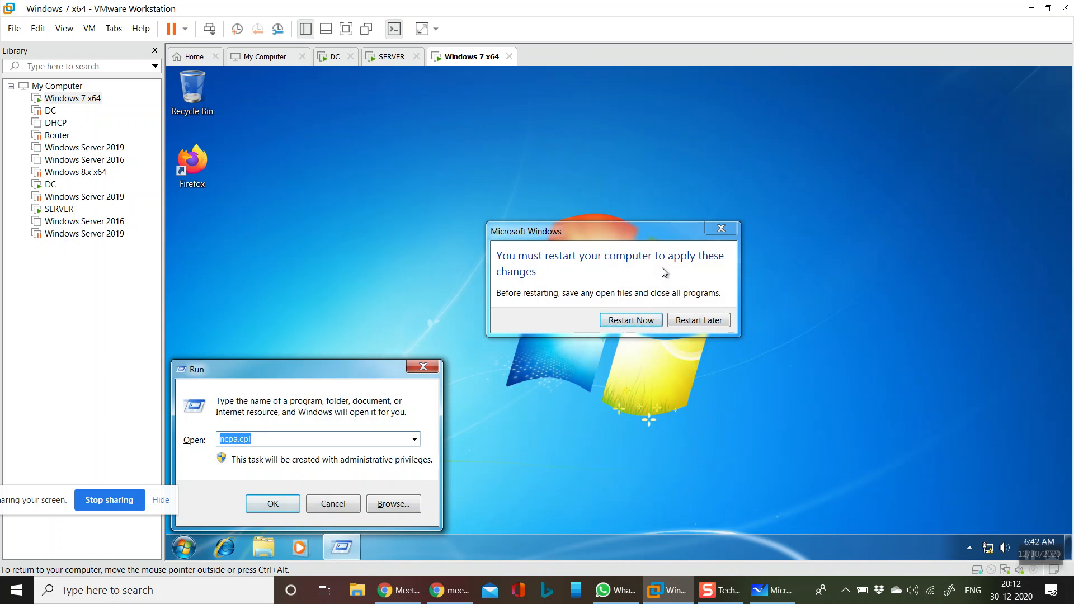
Open sysdm.cpl and switch membership from domain to workgroup WORKGROUP
{"action": "type", "text": "sys"}
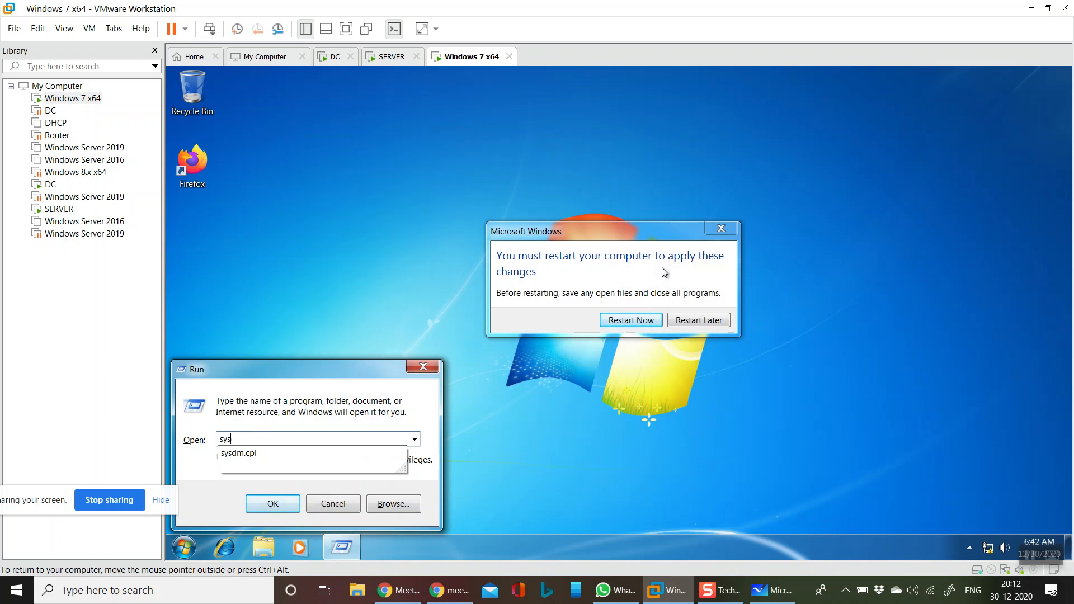
{"action": "key", "text": "Down"}
{"action": "key", "text": "Return"}
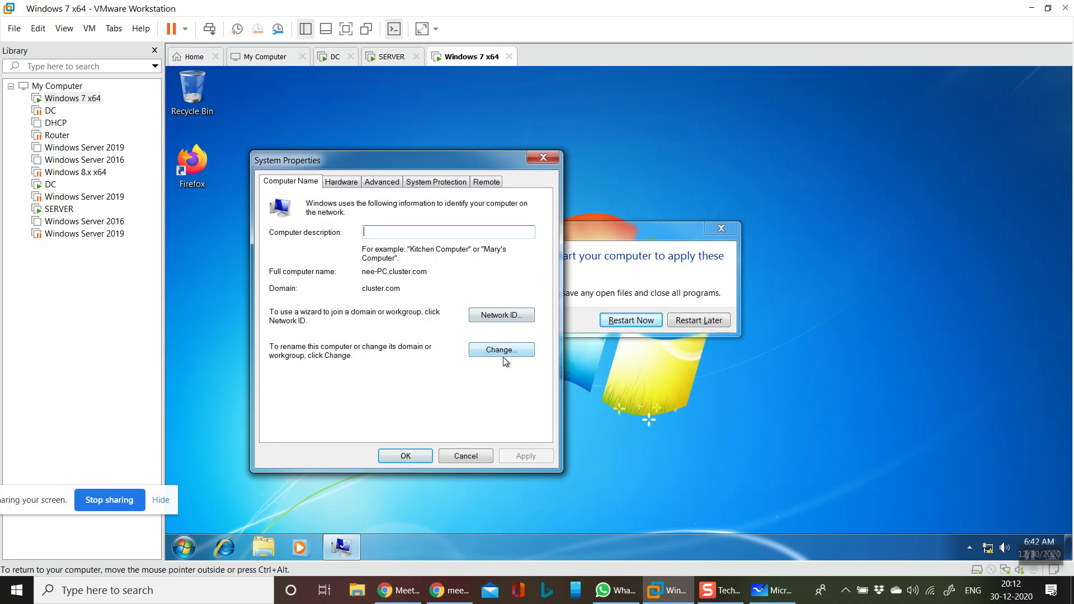
{"action": "left_click", "coordinate": [502, 351]}
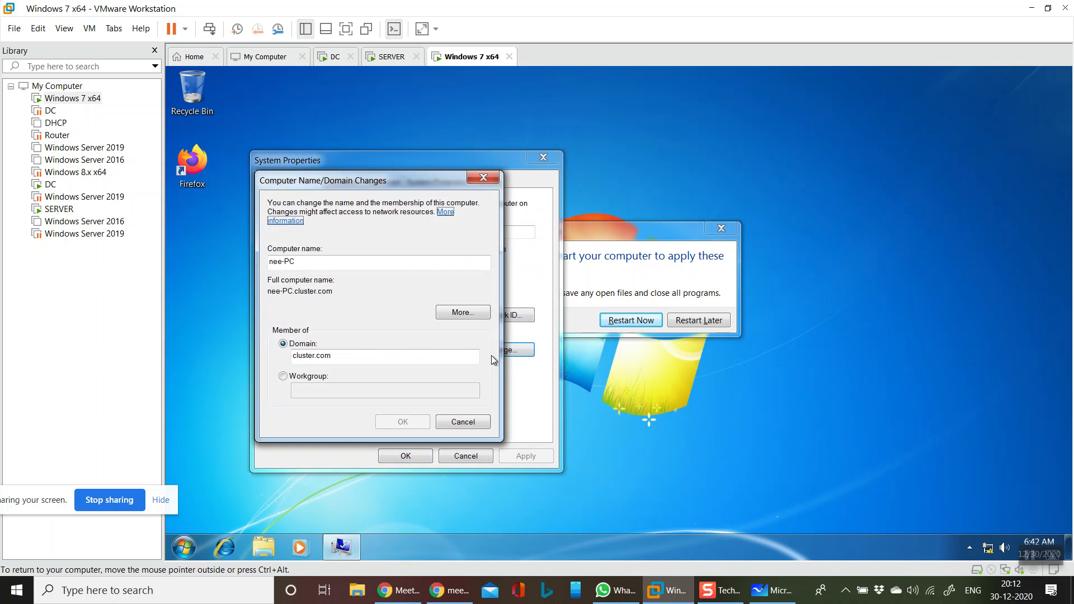
{"action": "left_click", "coordinate": [312, 378]}
{"action": "left_click", "coordinate": [317, 390]}
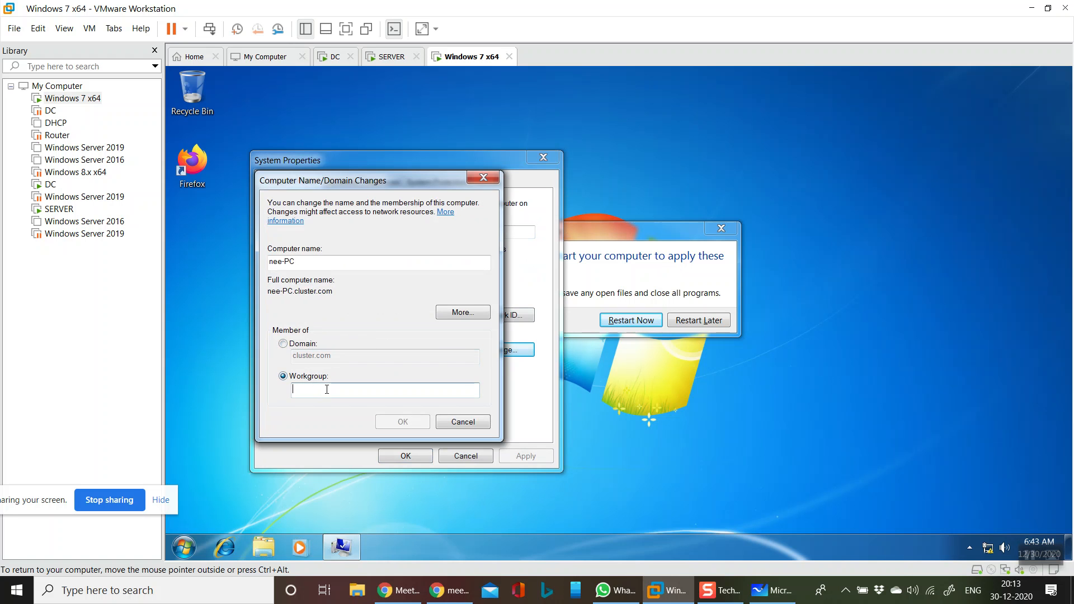
{"action": "type", "text": "WORKGROUP"}
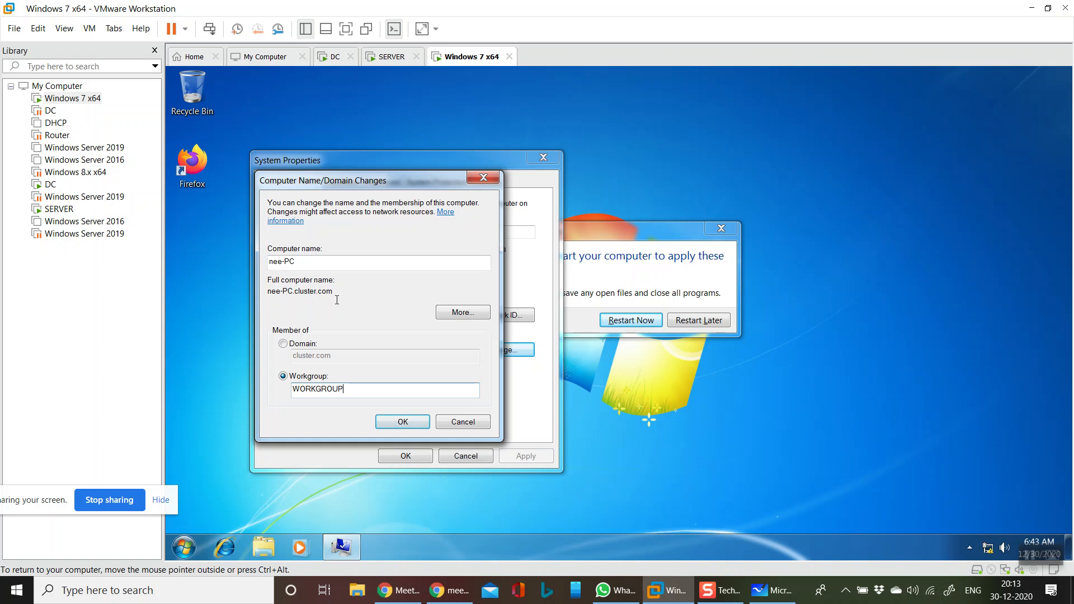
Rename the computer from nee-PC to PC100 and apply the changes
{"action": "left_click_drag", "start_coordinate": [309, 264], "coordinate": [253, 257]}
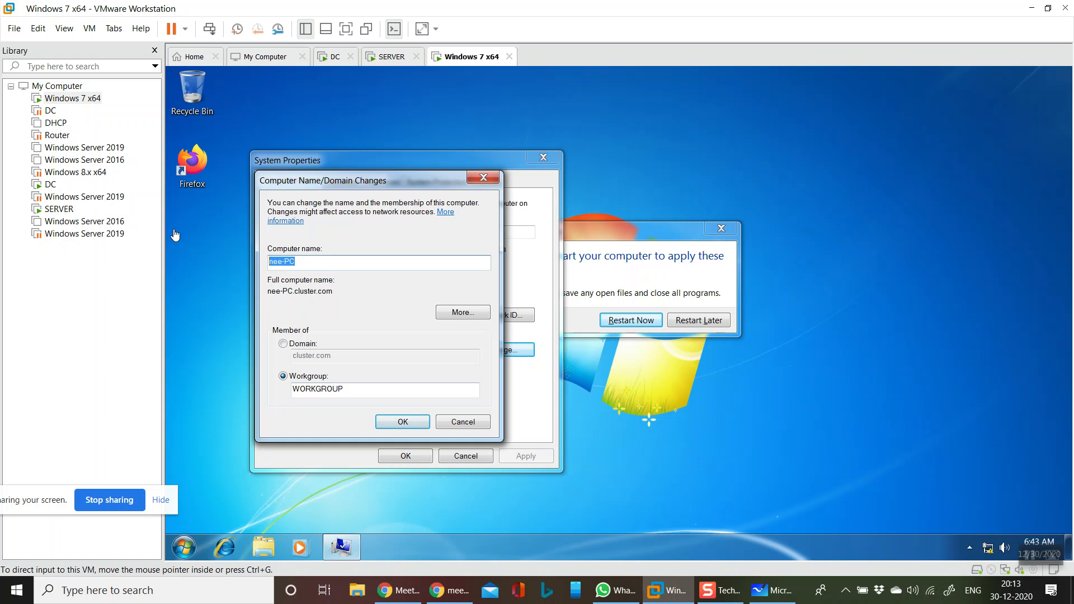
{"action": "left_click", "coordinate": [317, 261]}
{"action": "key", "text": "BackSpace"}
{"action": "key", "text": "BackSpace"}
{"action": "key", "text": "BackSpace"}
{"action": "key", "text": "BackSpace"}
{"action": "key", "text": "BackSpace"}
{"action": "key", "text": "BackSpace"}
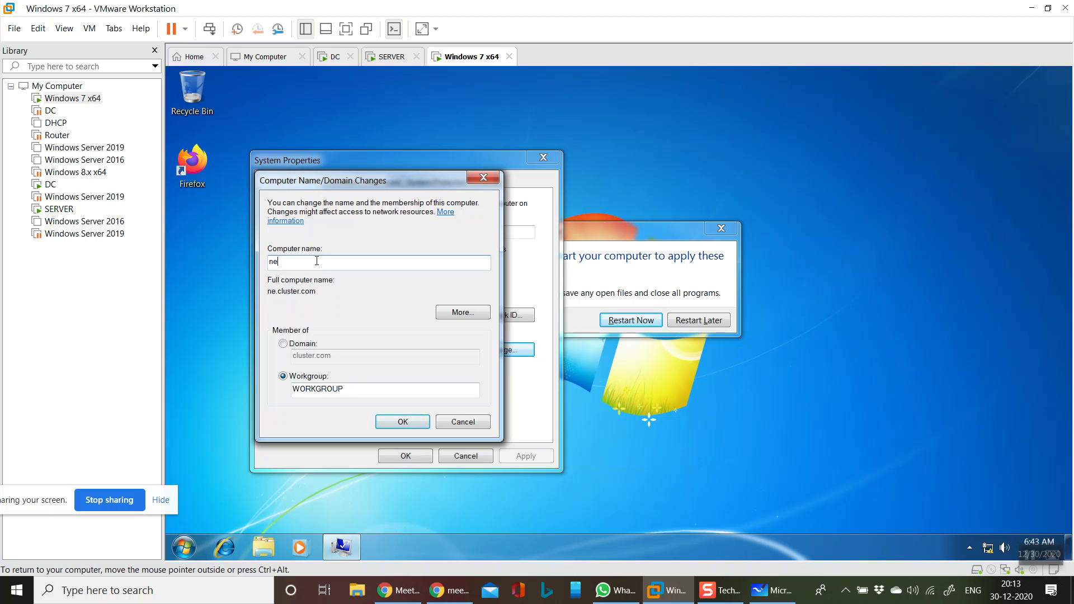
{"action": "type", "text": "PC100"}
{"action": "left_click", "coordinate": [393, 420]}
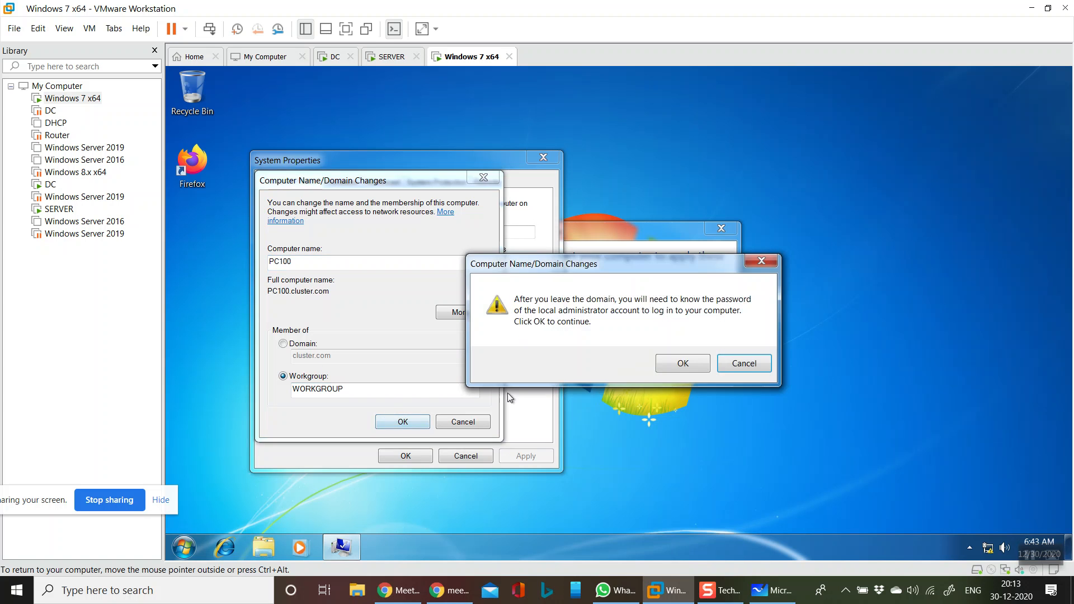
Confirm leaving the domain and authenticate with the domain administrator account
{"action": "left_click", "coordinate": [678, 364]}
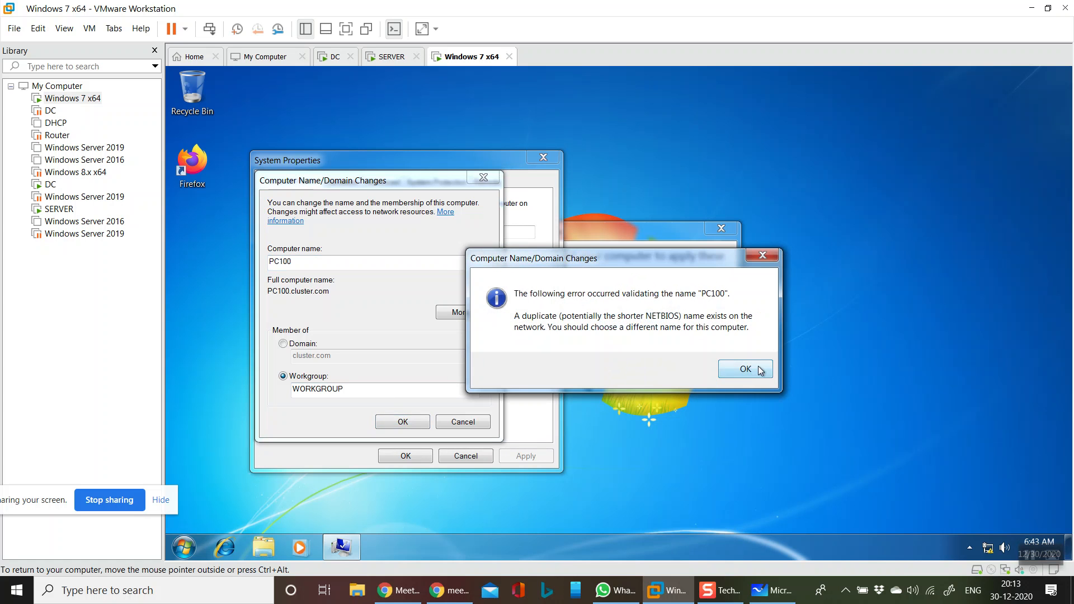
{"action": "left_click", "coordinate": [758, 366]}
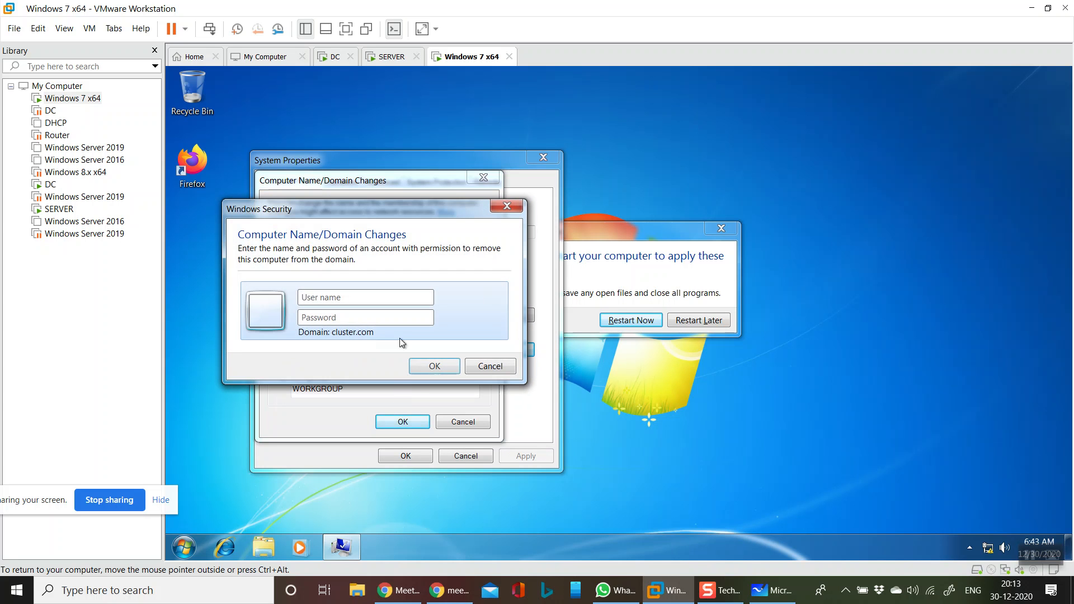
{"action": "left_click", "coordinate": [424, 302]}
{"action": "type", "text": "administrator"}
{"action": "key", "text": "Tab"}
{"action": "type", "text": "•••••••••"}
{"action": "key", "text": "Return"}
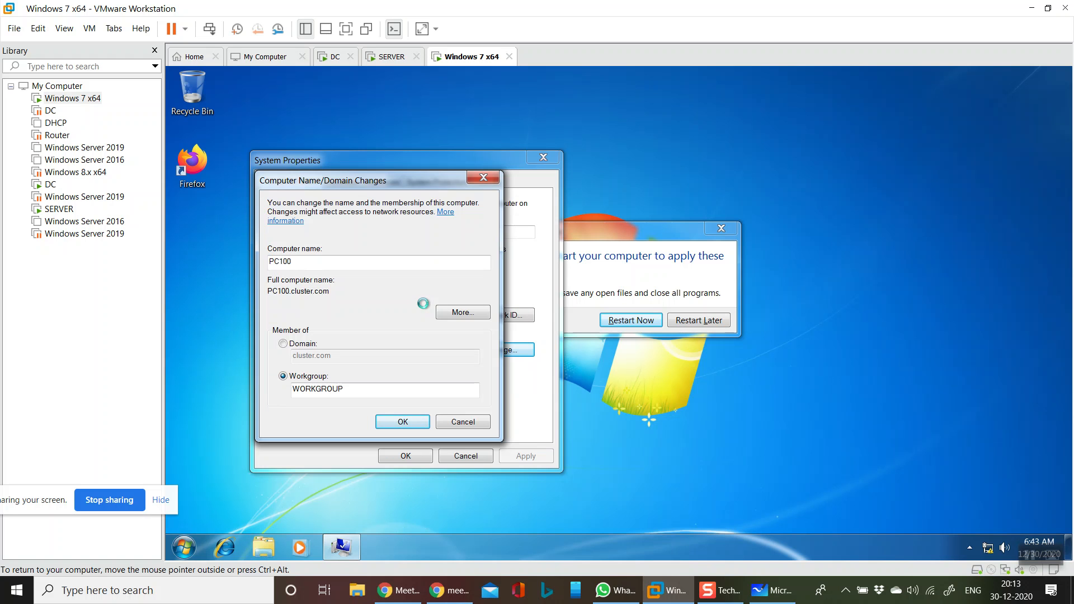
Accept the workgroup welcome and restart notices, then close System Properties
{"action": "key", "text": "Return"}
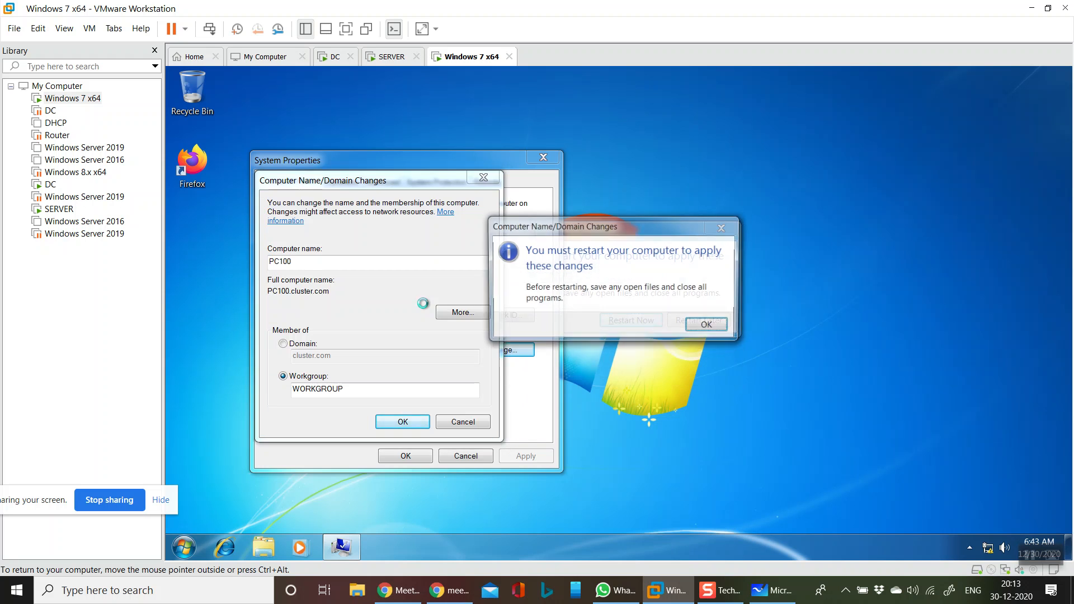
{"action": "key", "text": "Return"}
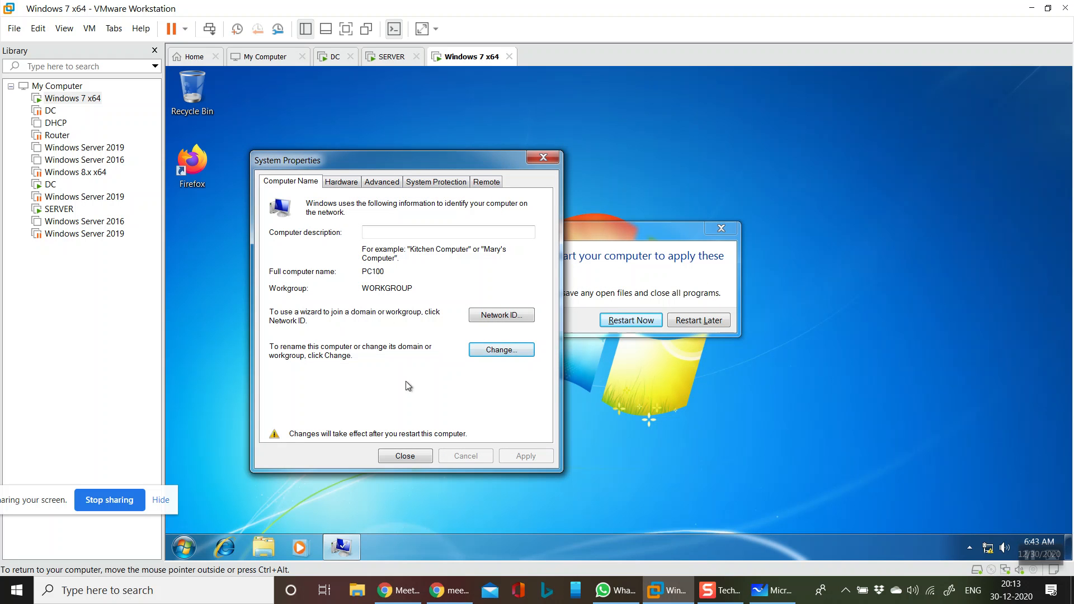
{"action": "left_click", "coordinate": [415, 456]}
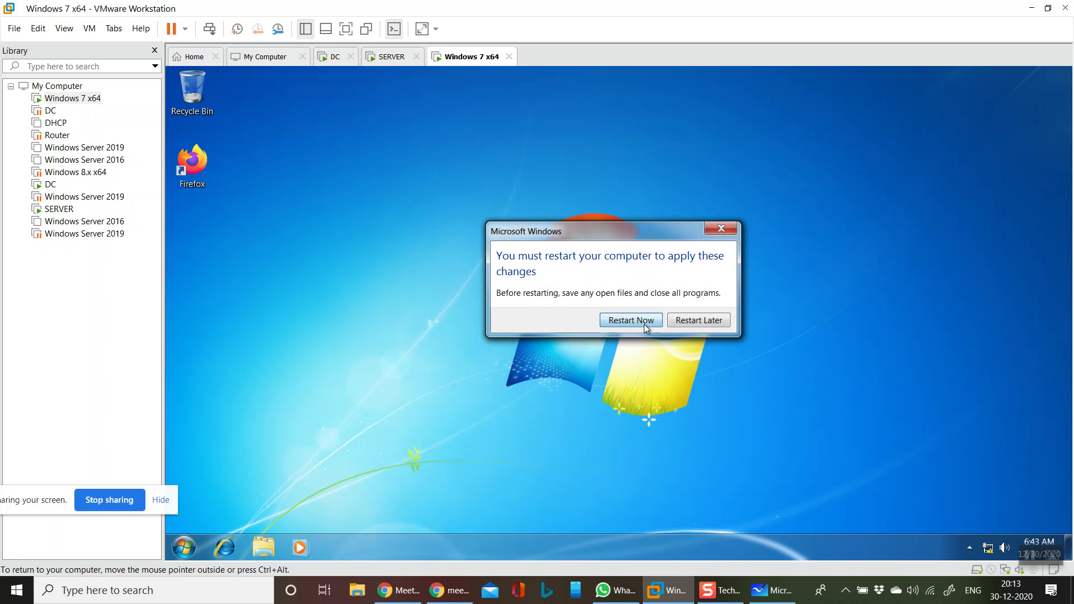
Choose Restart Now so the Windows 7 VM reboots to the logon screen
{"action": "left_click", "coordinate": [643, 324]}
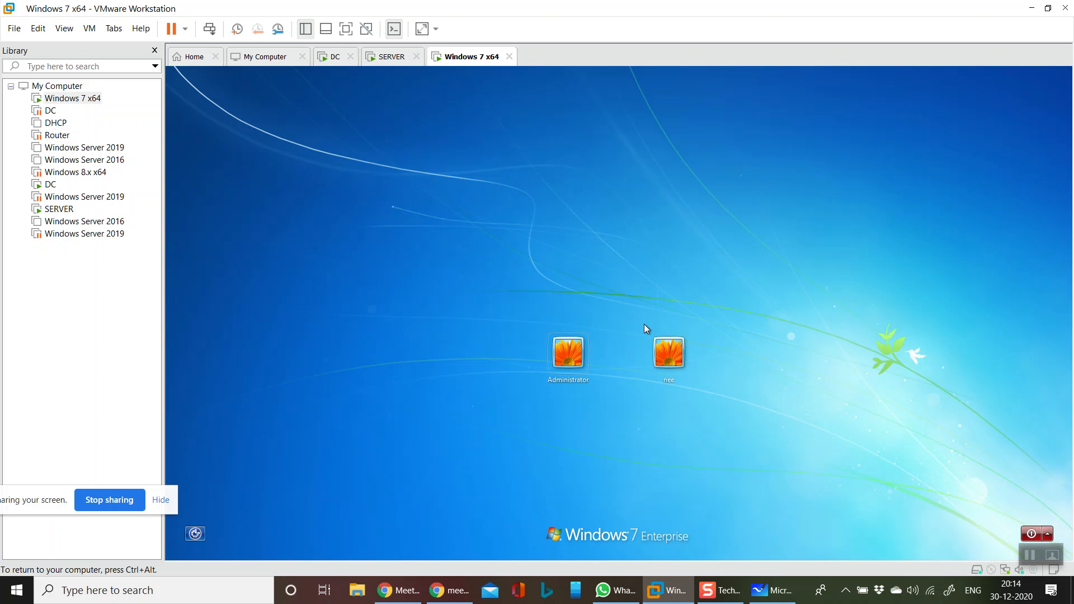
Sign in to Windows 7 as Administrator with its password
{"action": "left_click", "coordinate": [556, 360]}
{"action": "left_click", "coordinate": [585, 375]}
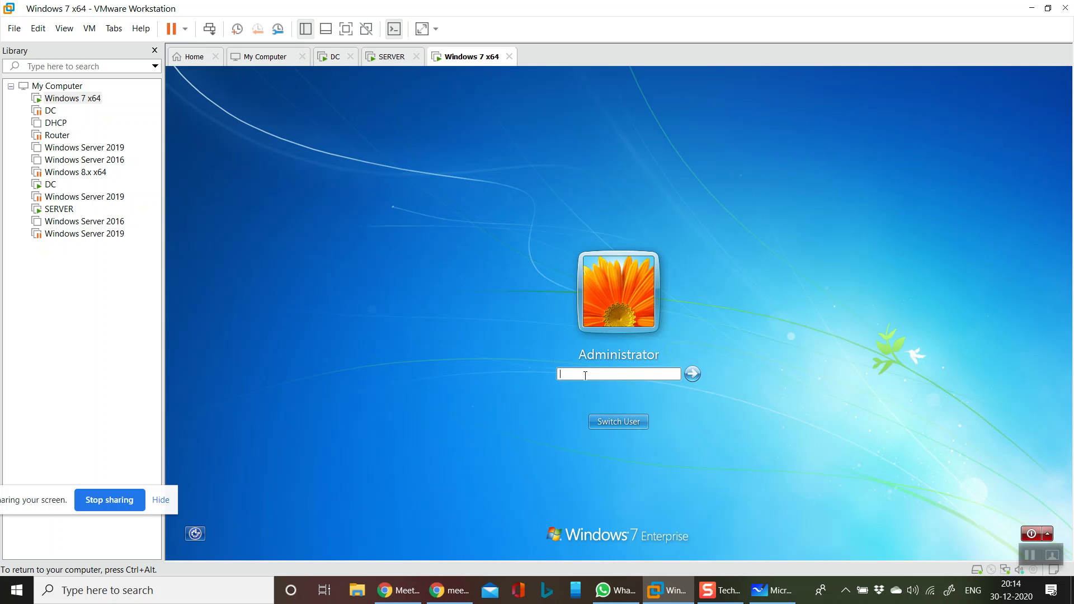
{"action": "type", "text": "••••••••"}
{"action": "key", "text": "Return"}
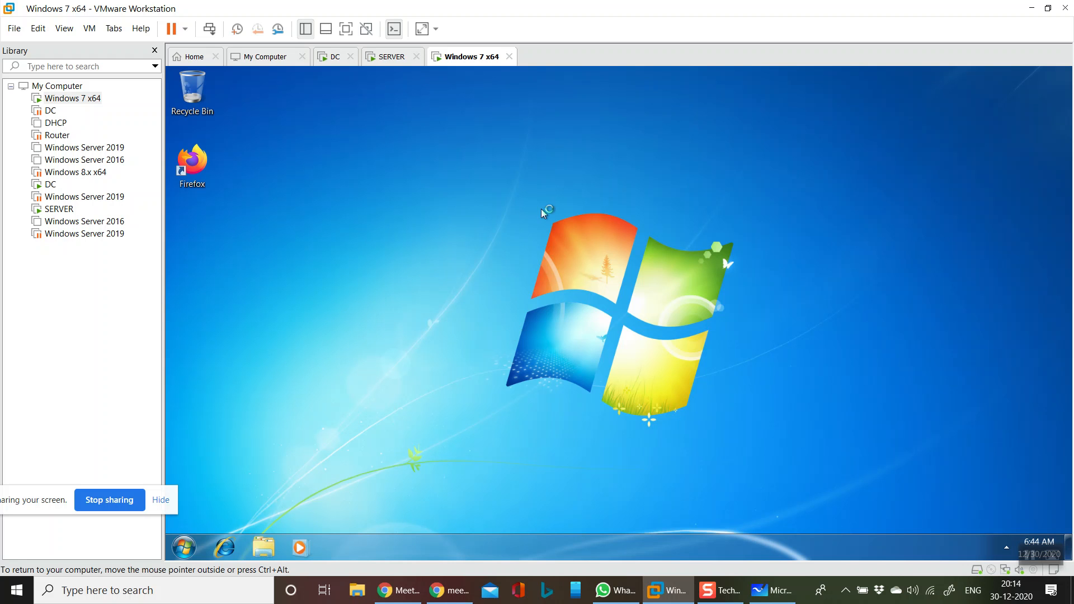
Join PC100 to the india.com domain using the domain administrator credentials
{"action": "key", "text": "super+r"}
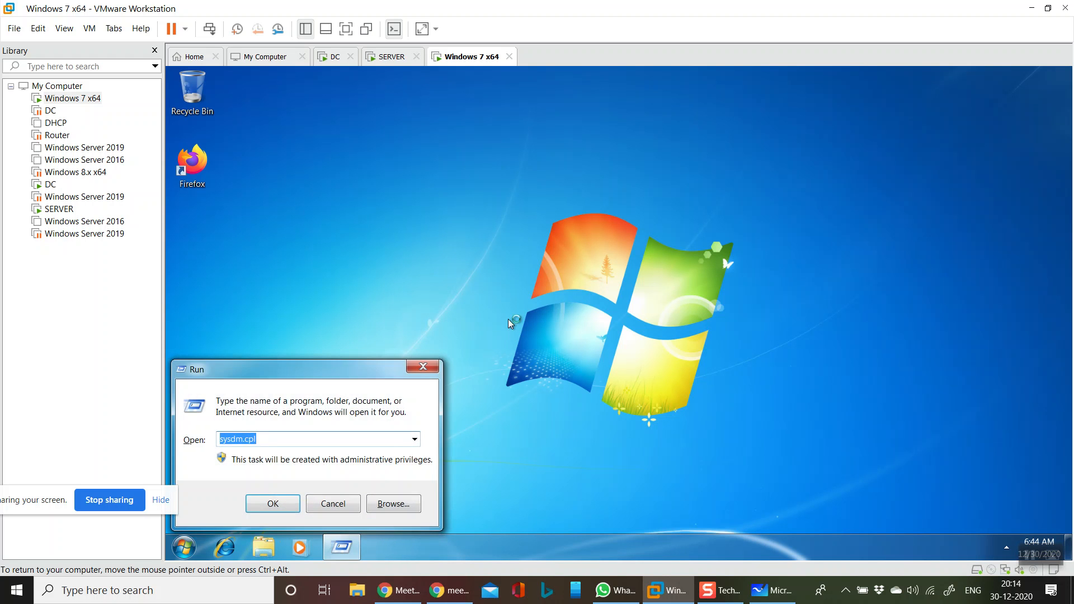
{"action": "key", "text": "Return"}
{"action": "left_click", "coordinate": [463, 284]}
{"action": "left_click", "coordinate": [246, 278]}
{"action": "type", "text": "india.com"}
{"action": "key", "text": "Return"}
{"action": "key", "text": "Return"}
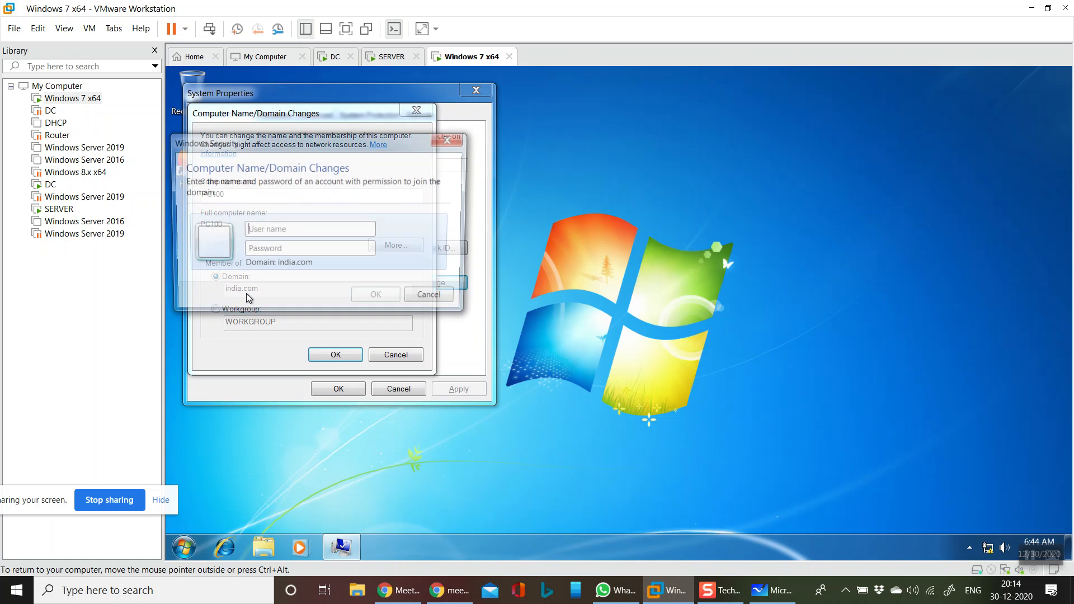
{"action": "type", "text": "administrator"}
{"action": "key", "text": "Tab"}
{"action": "type", "text": "Password1"}
{"action": "key", "text": "Return"}
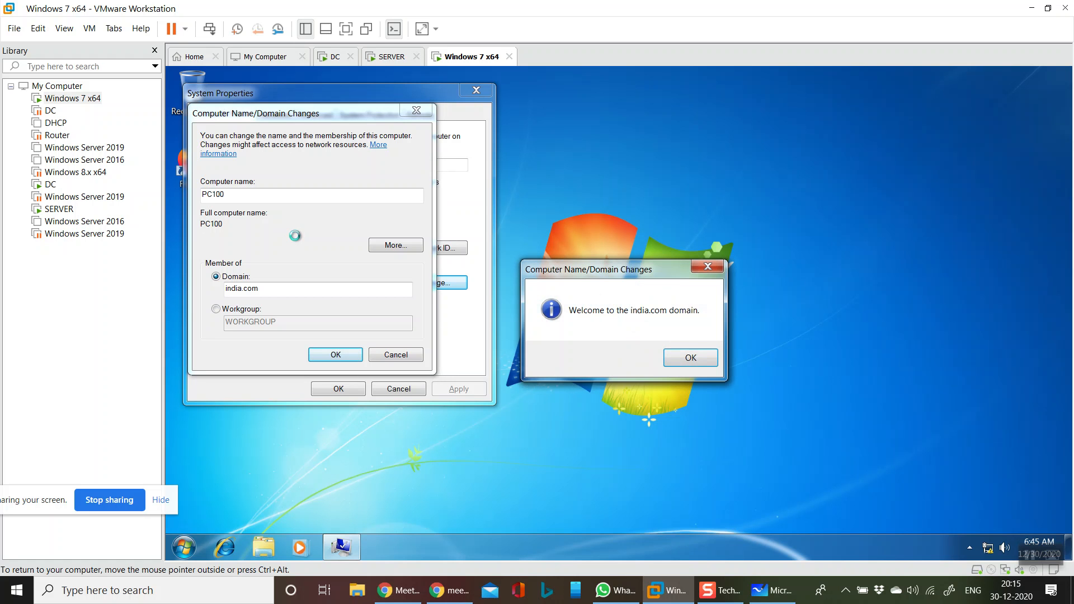
Acknowledge the india.com welcome, restart PC100, and view VMware's My Computer list
{"action": "left_click", "coordinate": [689, 358]}
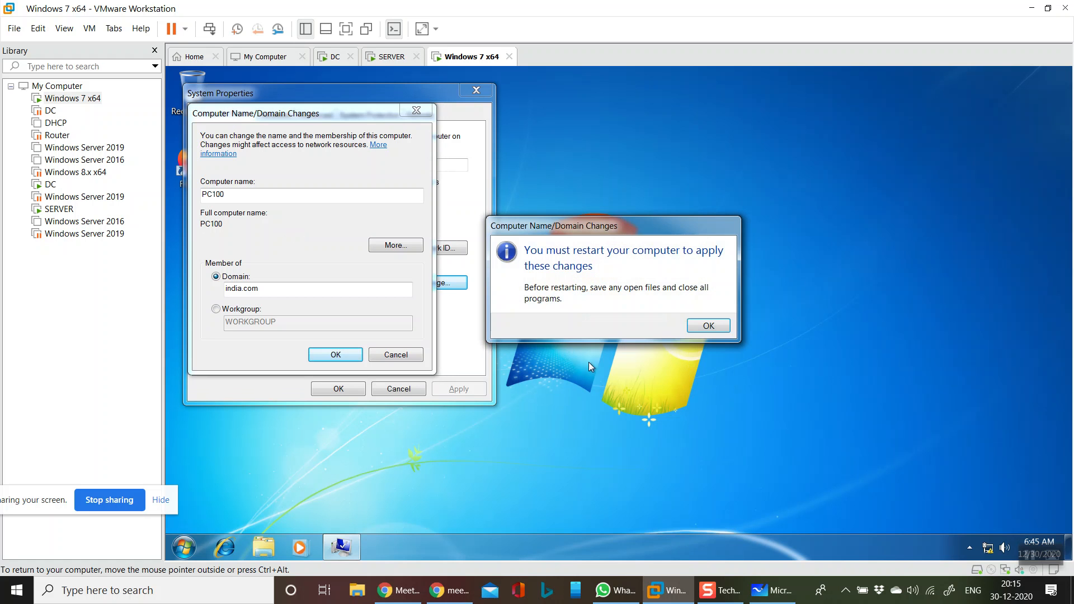
{"action": "left_click", "coordinate": [712, 327]}
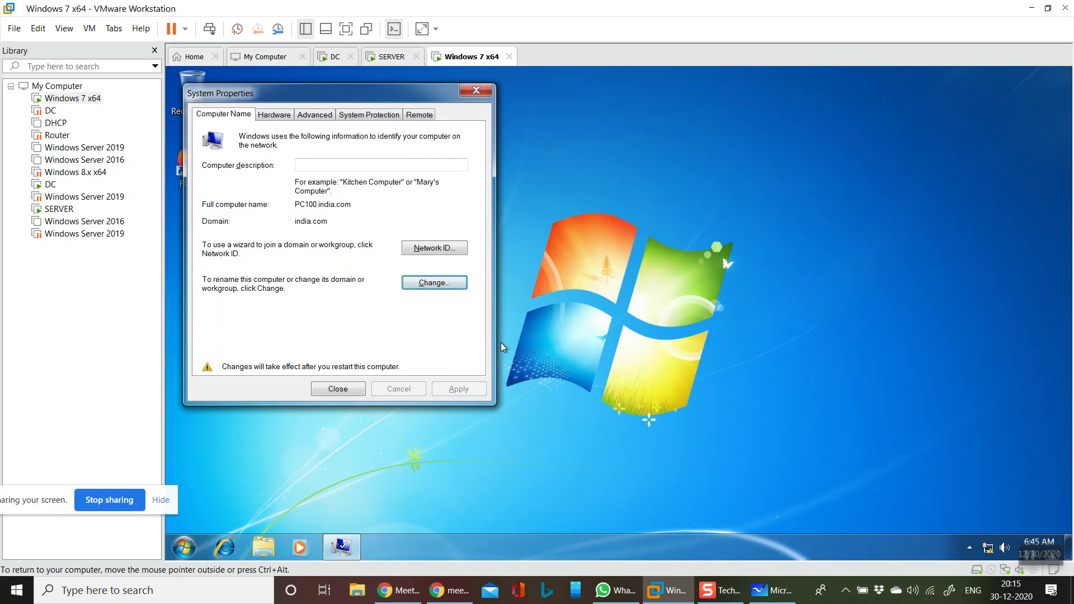
{"action": "left_click", "coordinate": [354, 393]}
{"action": "left_click", "coordinate": [630, 322]}
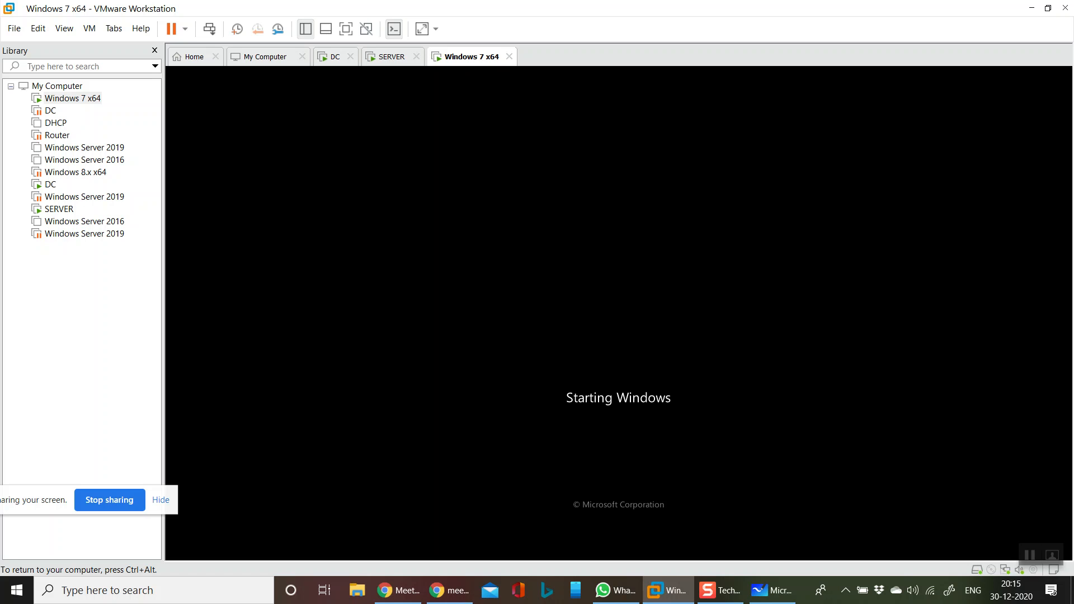
{"action": "key", "text": "ctrl+alt"}
{"action": "left_click", "coordinate": [268, 61]}
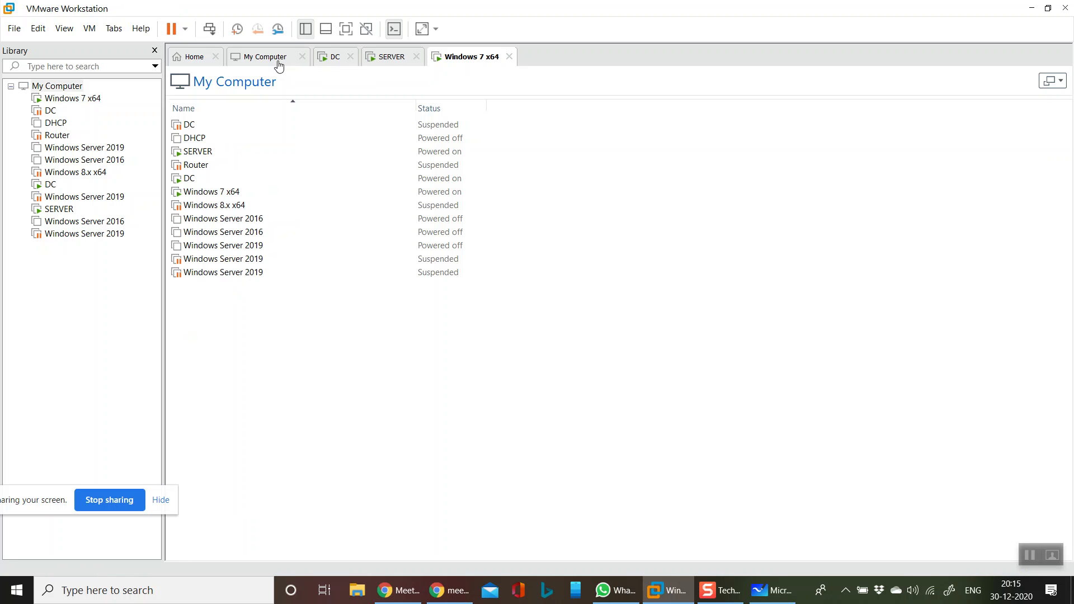
On DC, refresh the india.com Computers list and check the PC100 and WSUS2 accounts
{"action": "left_click", "coordinate": [351, 63]}
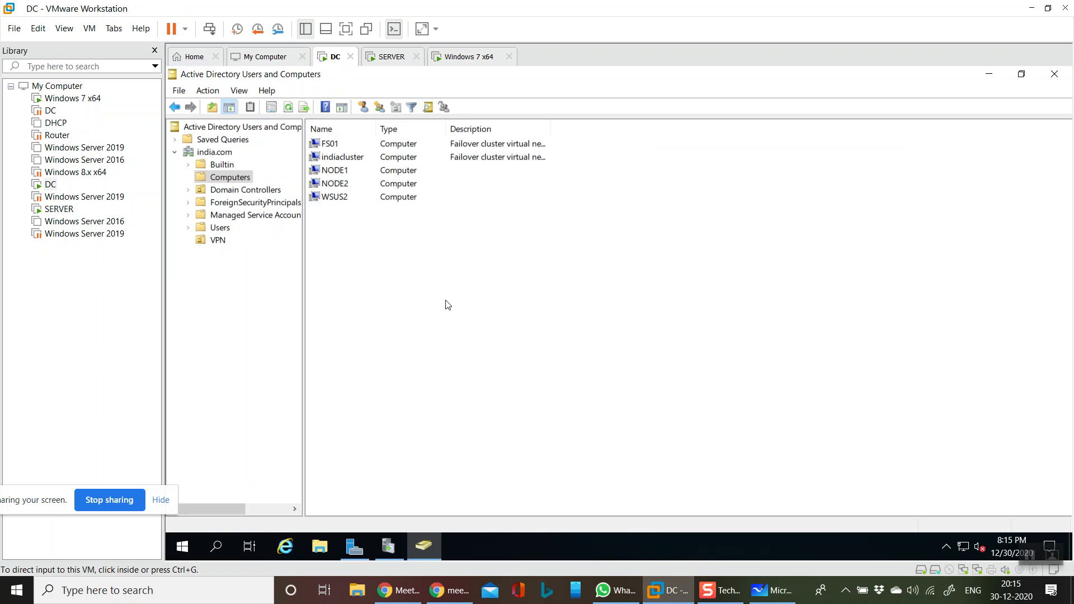
{"action": "right_click", "coordinate": [441, 327]}
{"action": "left_click", "coordinate": [479, 396]}
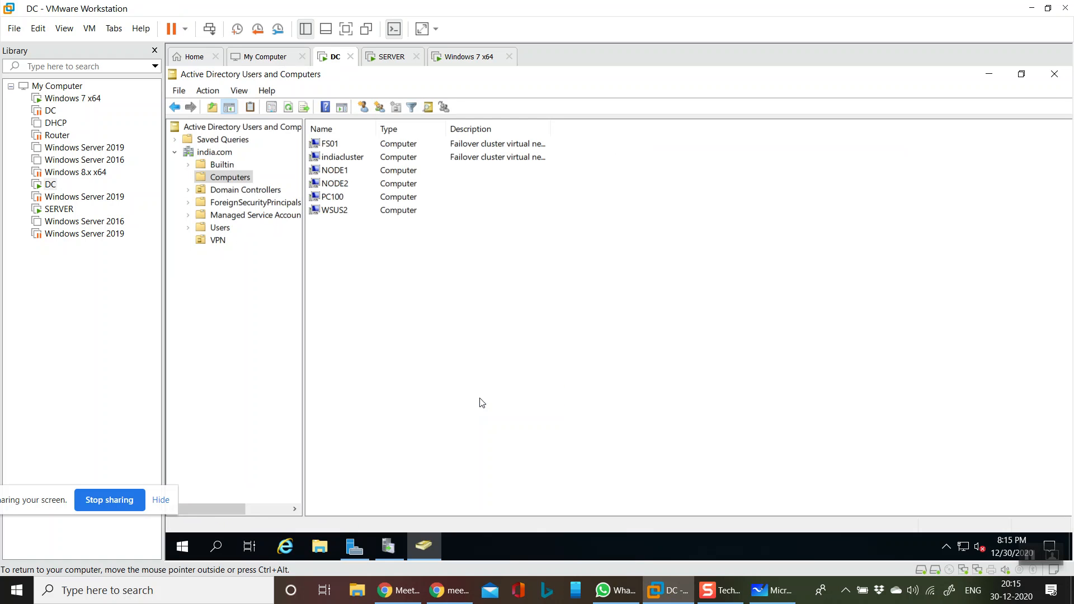
{"action": "left_click", "coordinate": [343, 198]}
{"action": "left_click", "coordinate": [350, 211]}
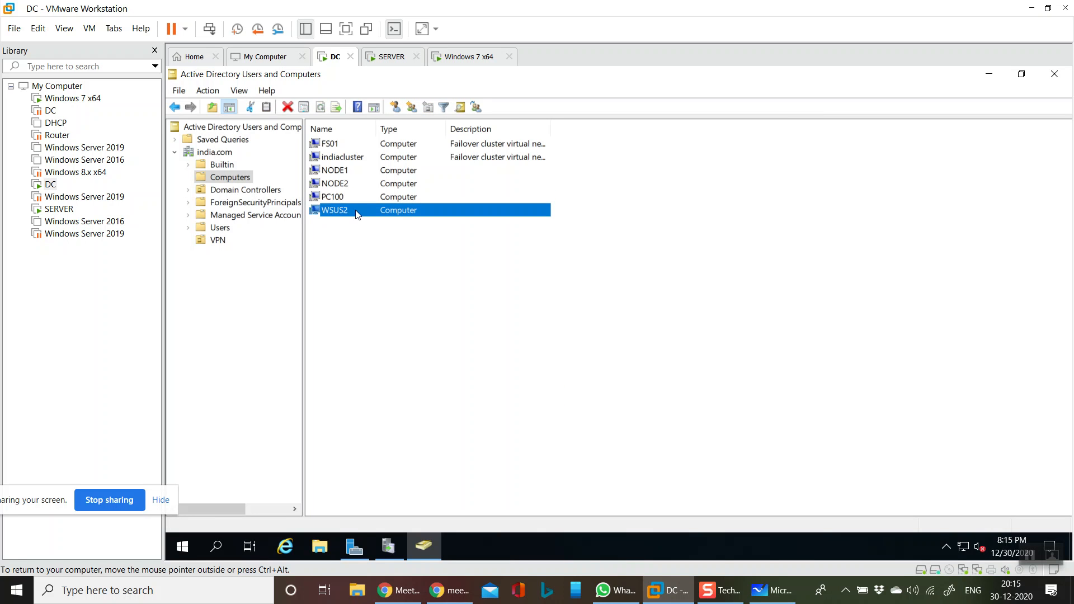
{"action": "left_click", "coordinate": [414, 256]}
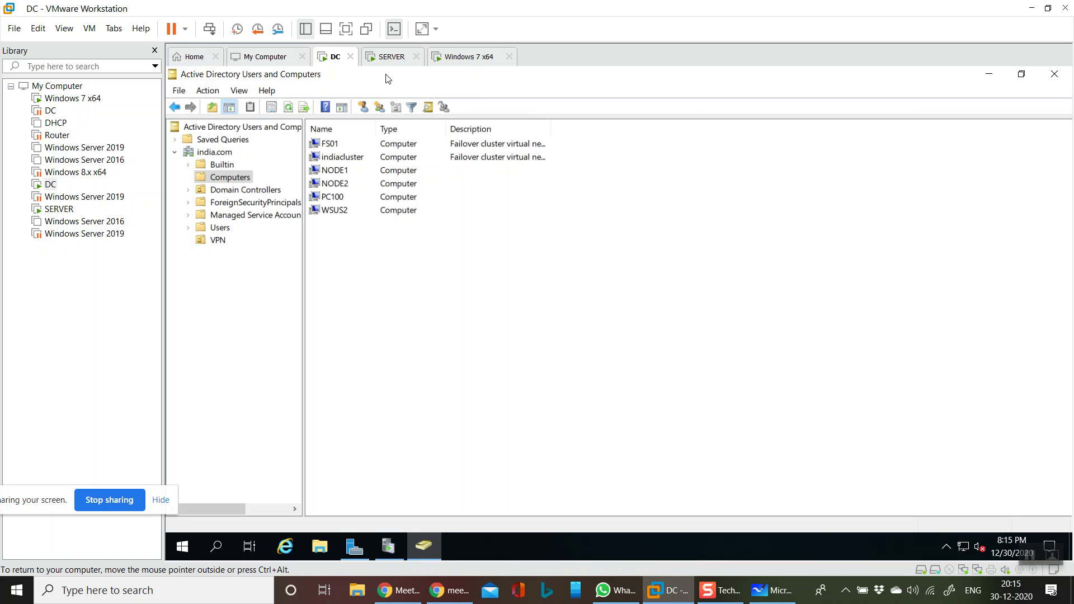
Minimize Active Directory Users and Computers and Update Services to reveal Server Manager
{"action": "left_click", "coordinate": [1000, 77]}
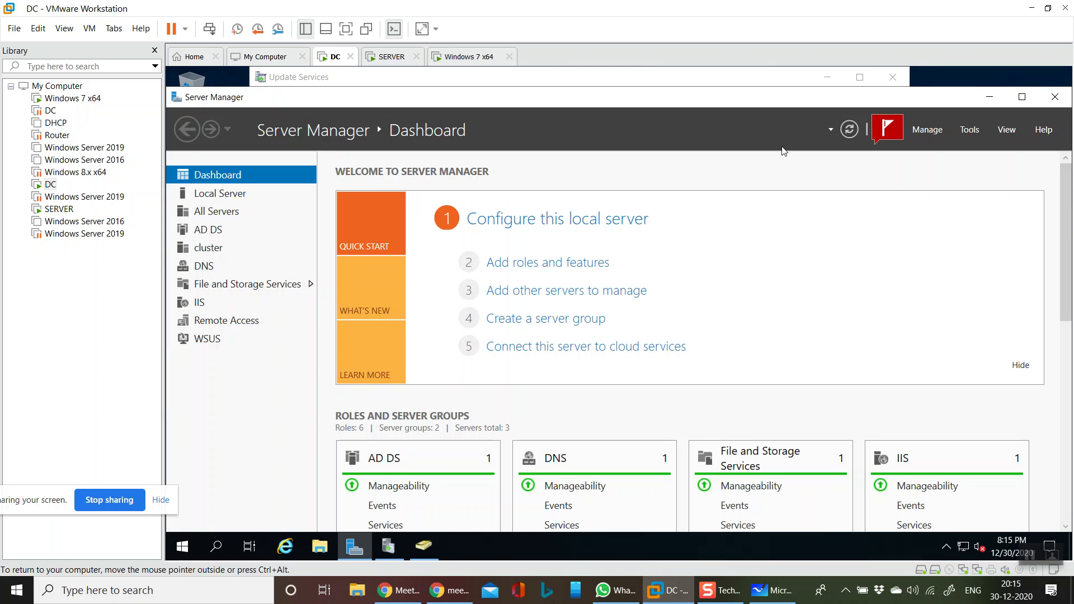
{"action": "left_click", "coordinate": [893, 136]}
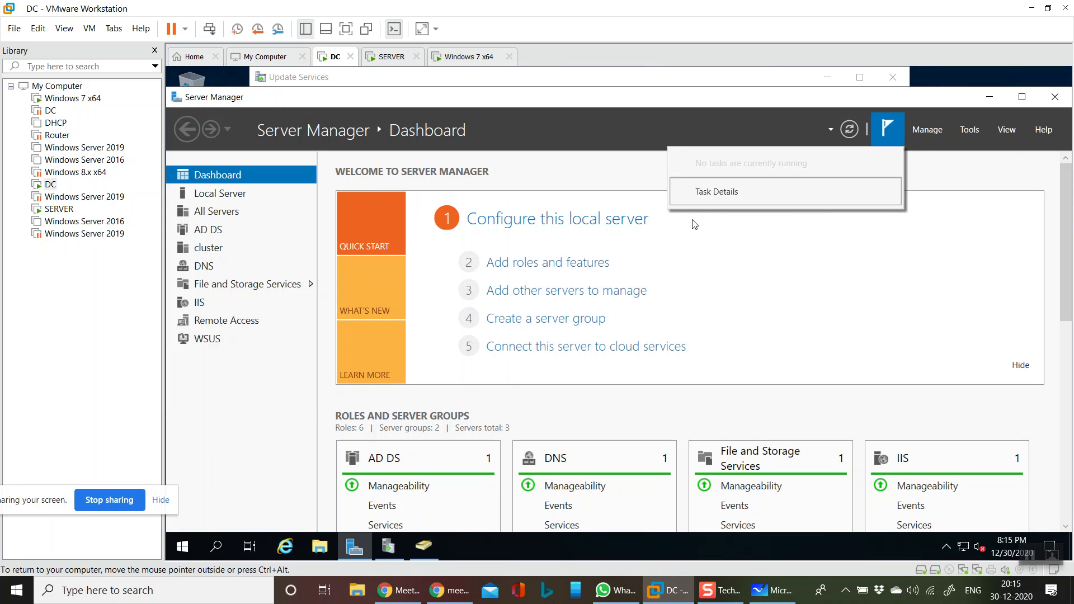
{"action": "left_click", "coordinate": [395, 551]}
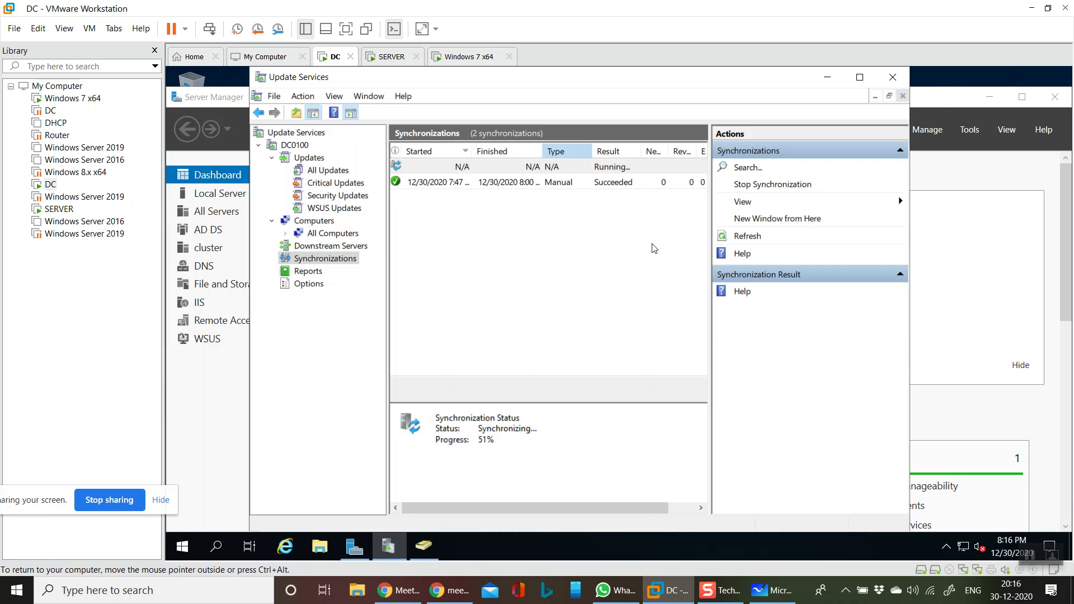
{"action": "left_click", "coordinate": [828, 78]}
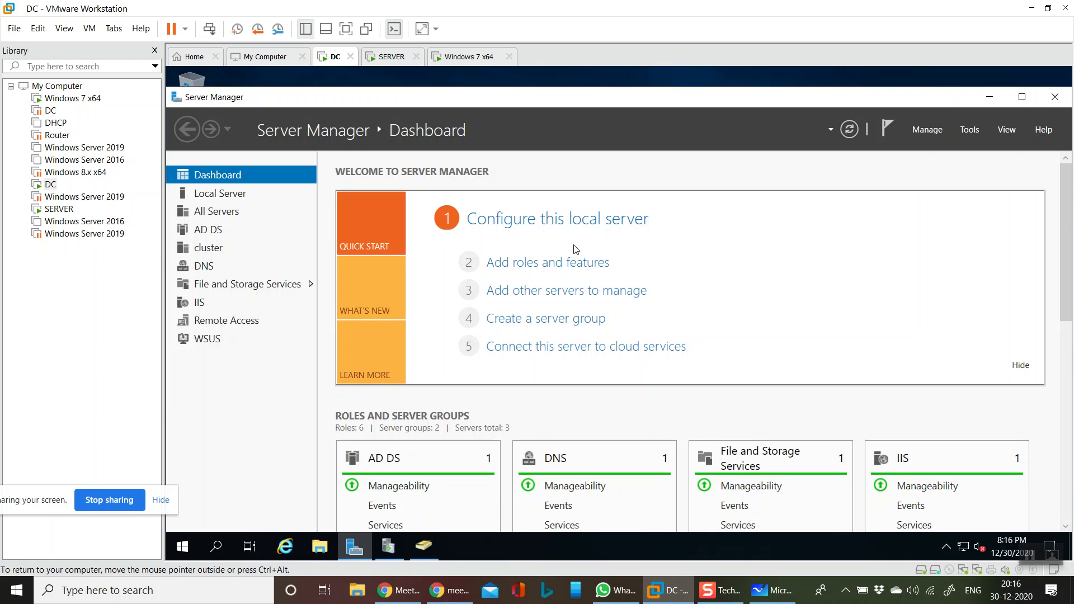
Launch Group Policy Management from the Server Manager Tools menu
{"action": "left_click", "coordinate": [969, 129]}
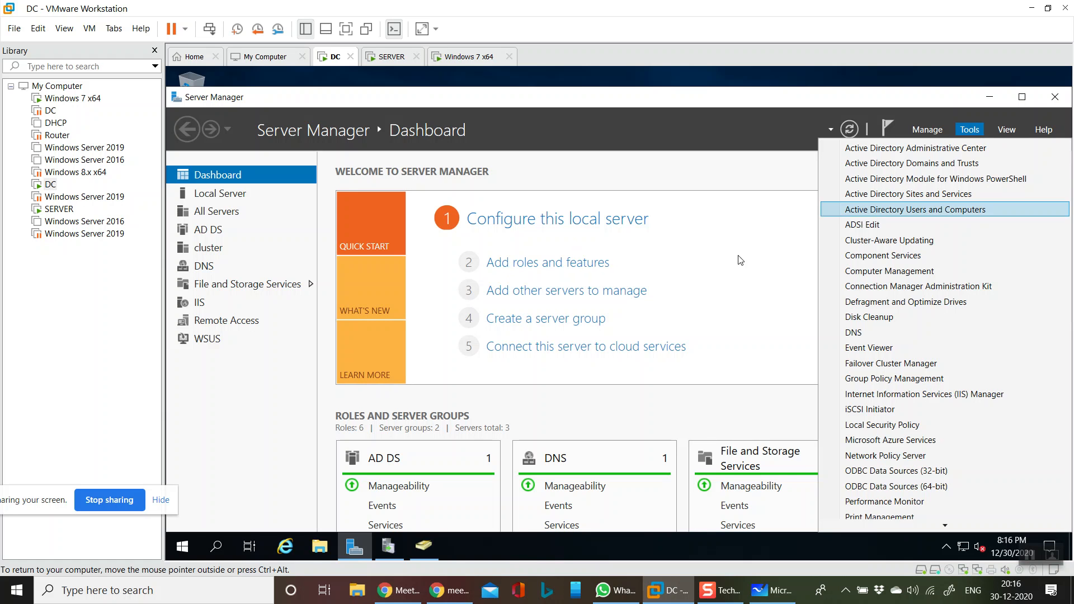
{"action": "mouse_move", "coordinate": [926, 525]}
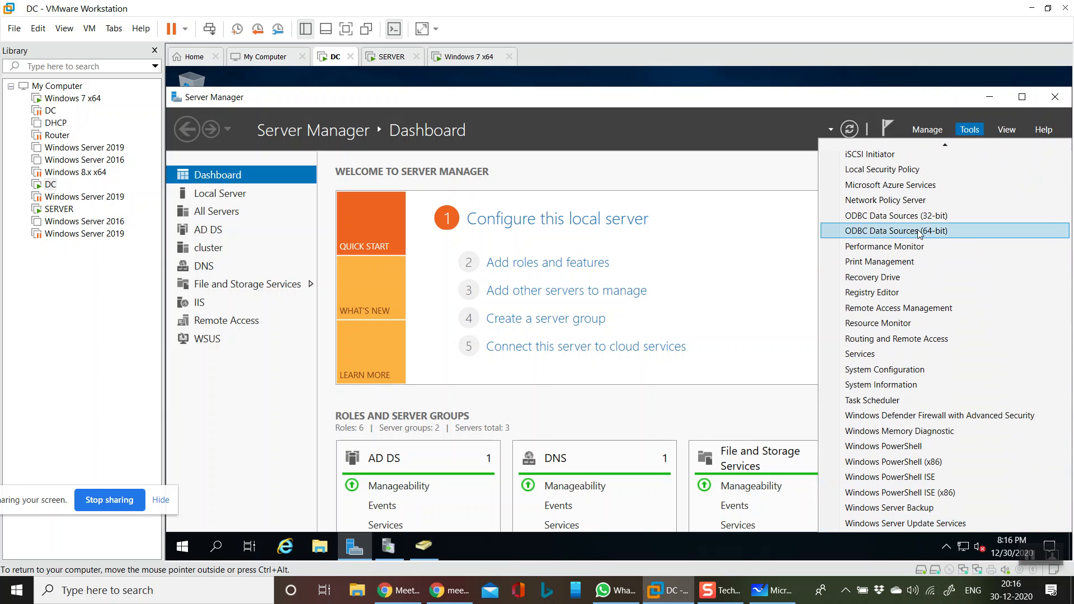
{"action": "scroll", "coordinate": [959, 330], "scroll_direction": "up", "scroll_amount": 5}
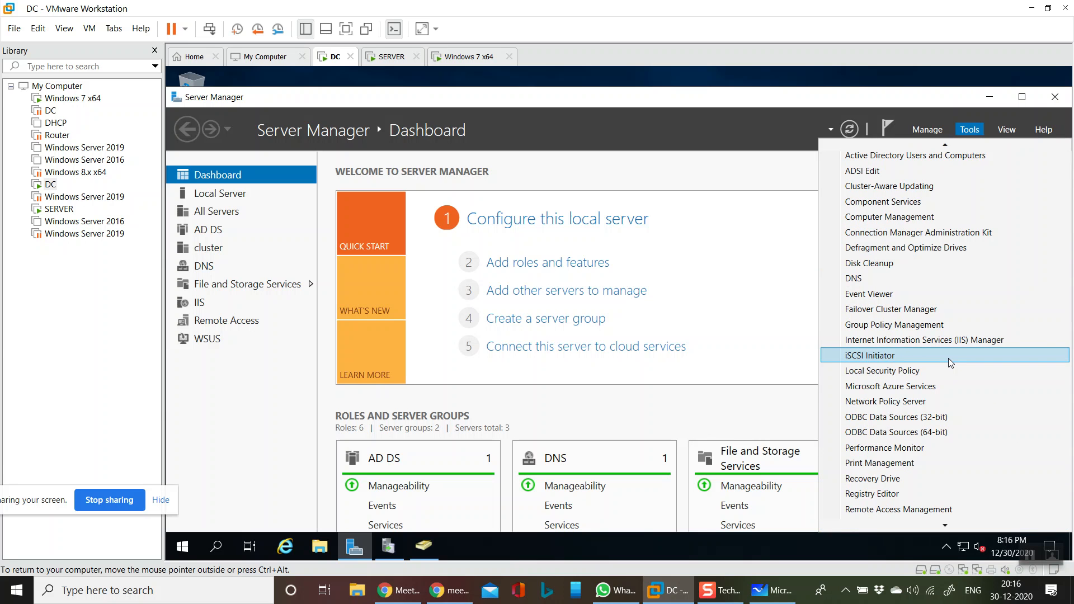
{"action": "scroll", "coordinate": [949, 358], "scroll_direction": "up", "scroll_amount": 1}
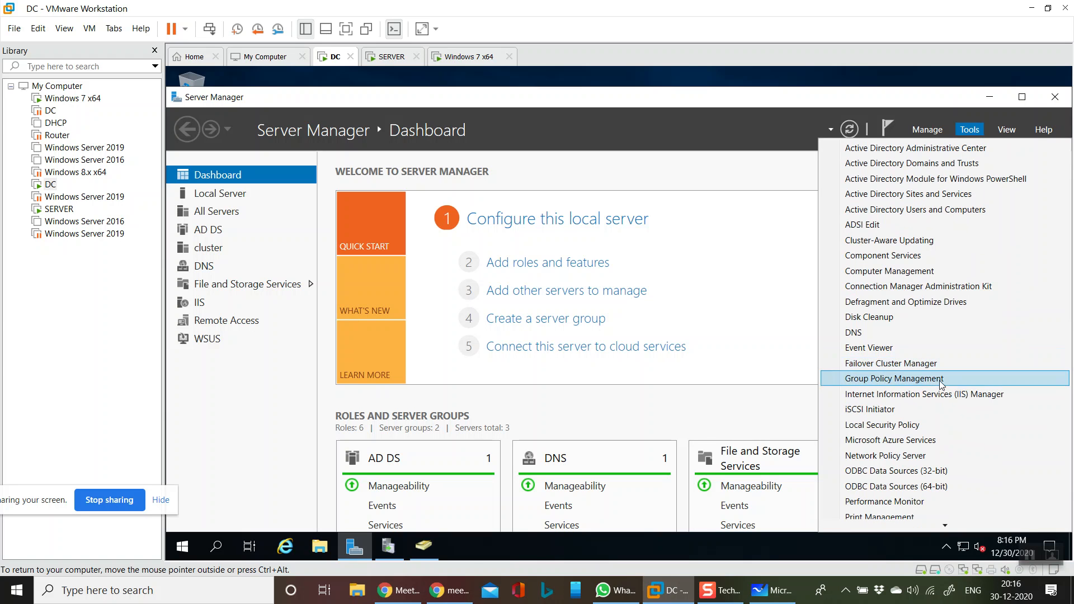
{"action": "left_click", "coordinate": [943, 380]}
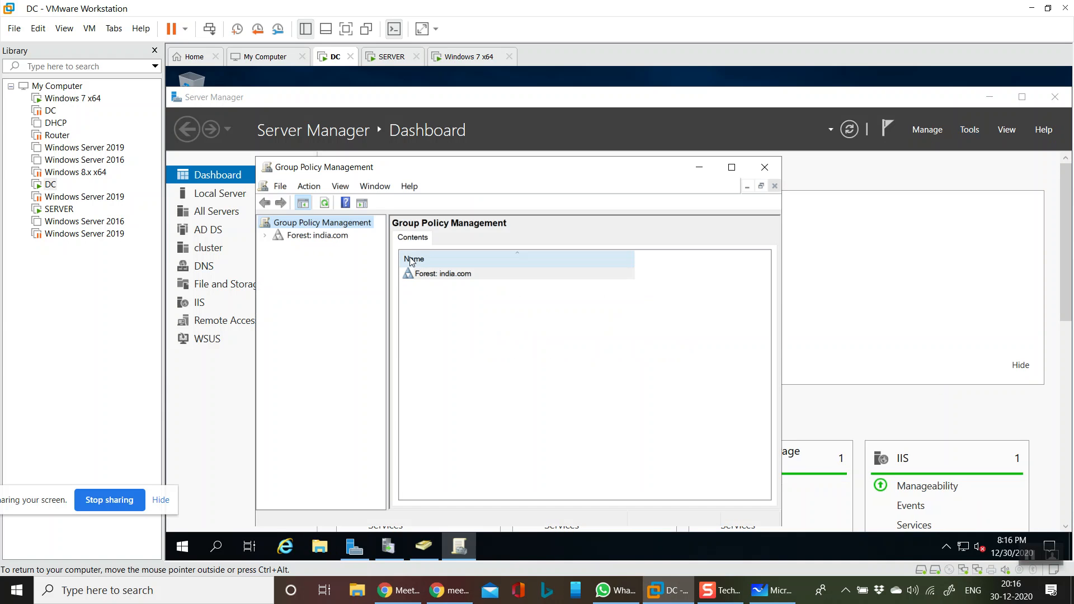
Expand the india.com forest and domain tree, widening the pane to read names
{"action": "left_click", "coordinate": [266, 235]}
{"action": "left_click", "coordinate": [278, 248]}
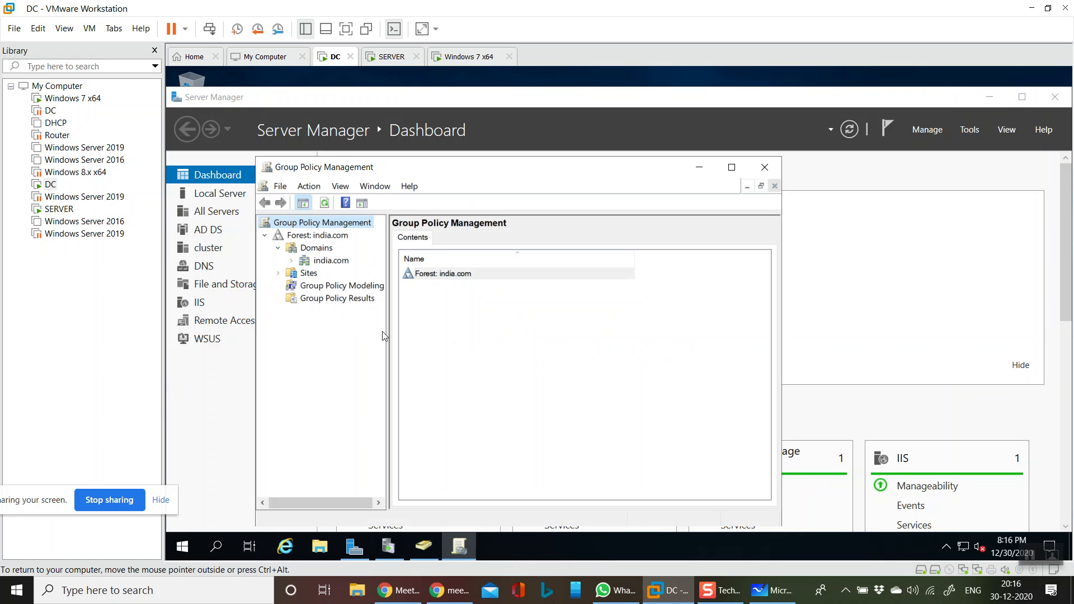
{"action": "left_click", "coordinate": [389, 351]}
{"action": "left_click_drag", "start_coordinate": [390, 355], "coordinate": [534, 372]}
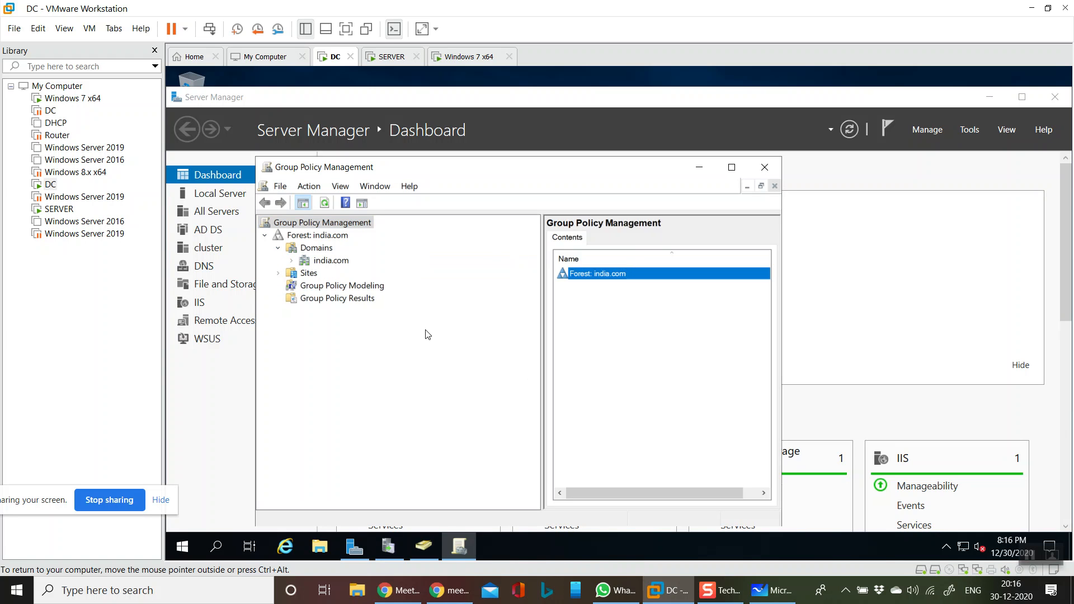
{"action": "left_click", "coordinate": [292, 261]}
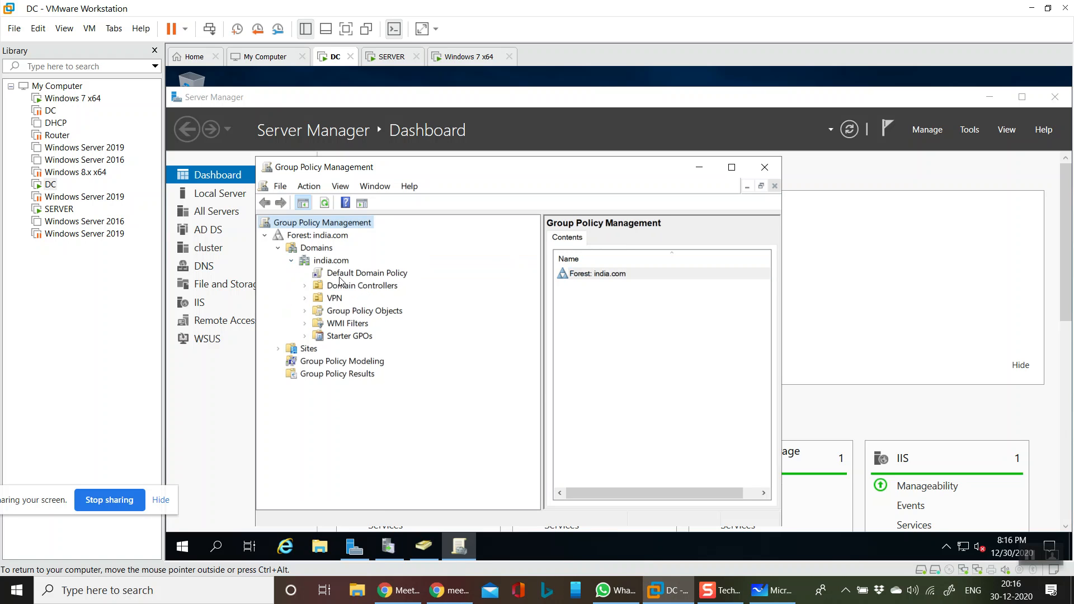
Create a GPO named WSUSGPO linked to the india.com domain
{"action": "right_click", "coordinate": [338, 265]}
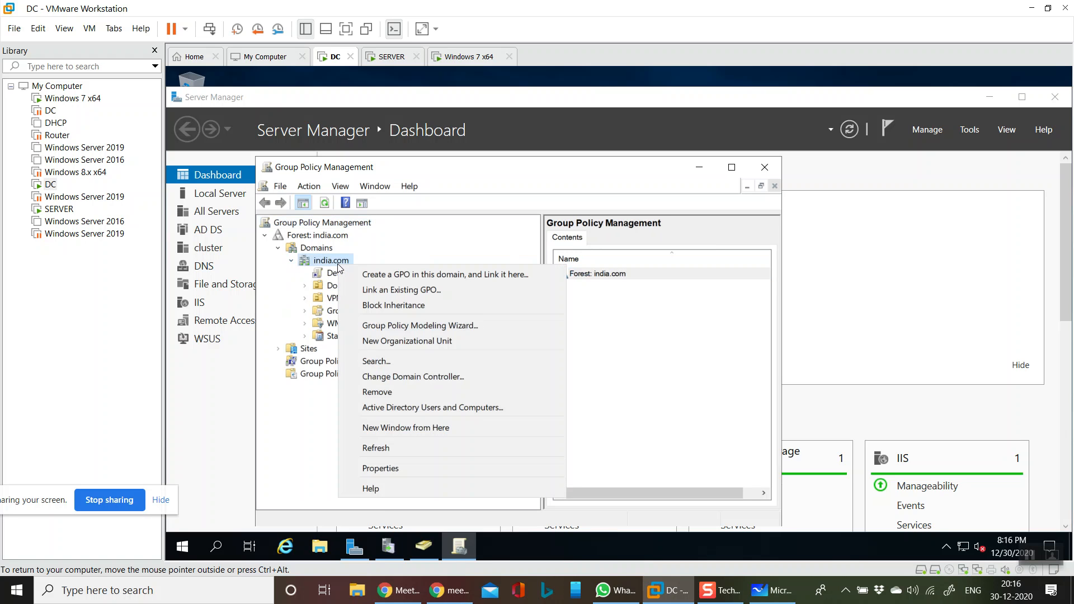
{"action": "left_click", "coordinate": [432, 276]}
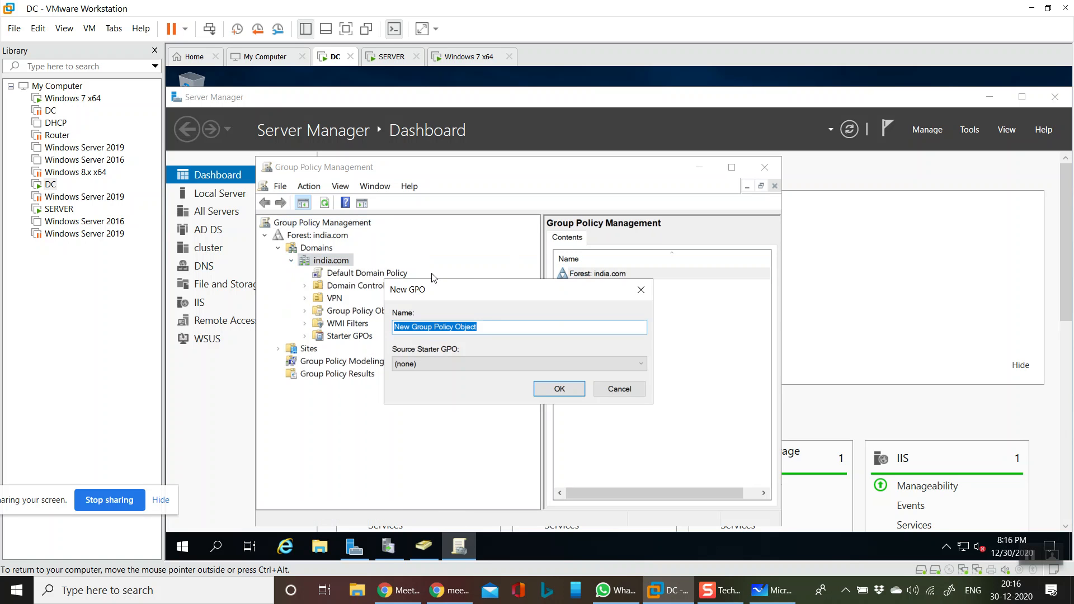
{"action": "key", "text": "BackSpace"}
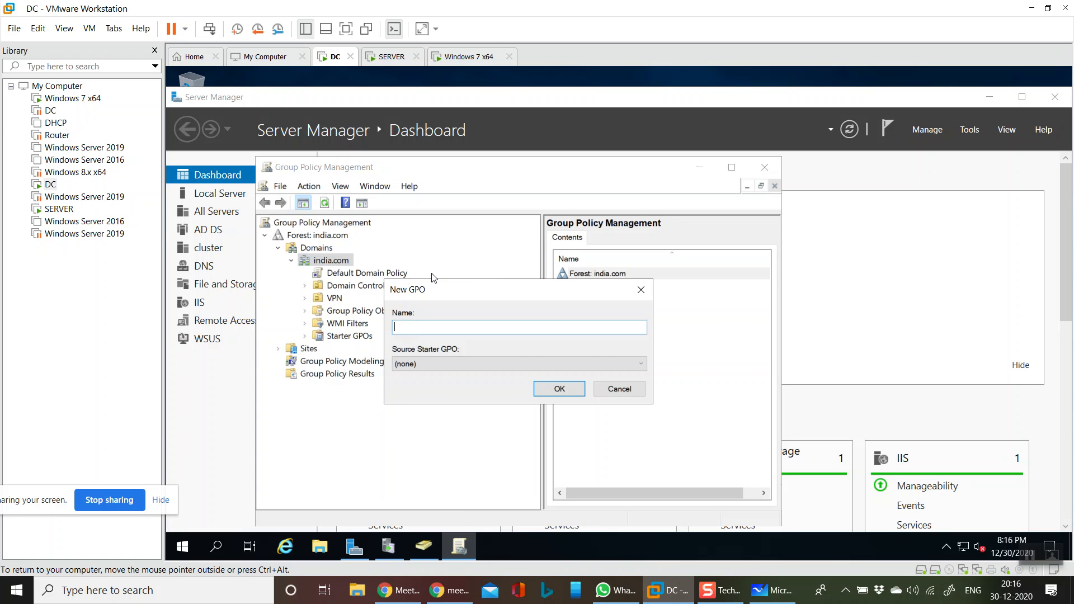
{"action": "type", "text": "WSUSGPO"}
{"action": "key", "text": "Return"}
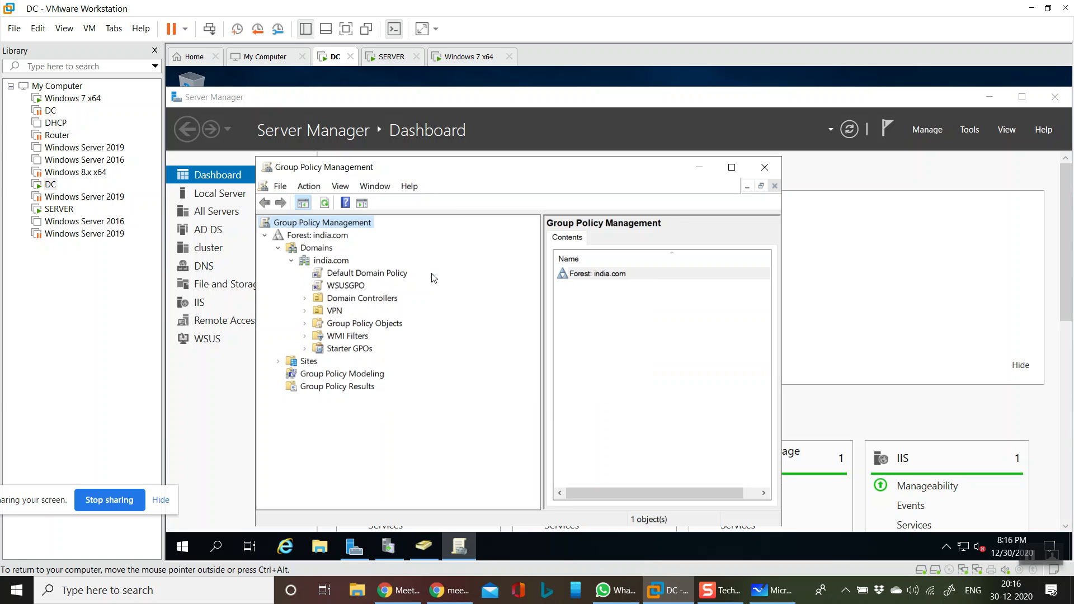
Dismiss the linked-GPO warning and open WSUSGPO in the policy editor
{"action": "left_click", "coordinate": [354, 285]}
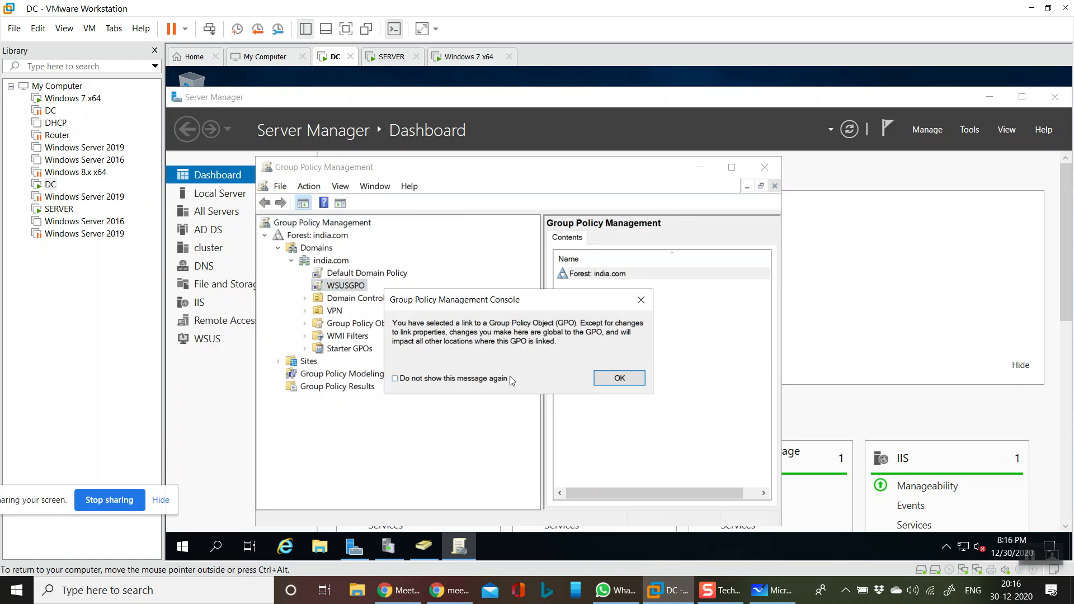
{"action": "left_click", "coordinate": [618, 378]}
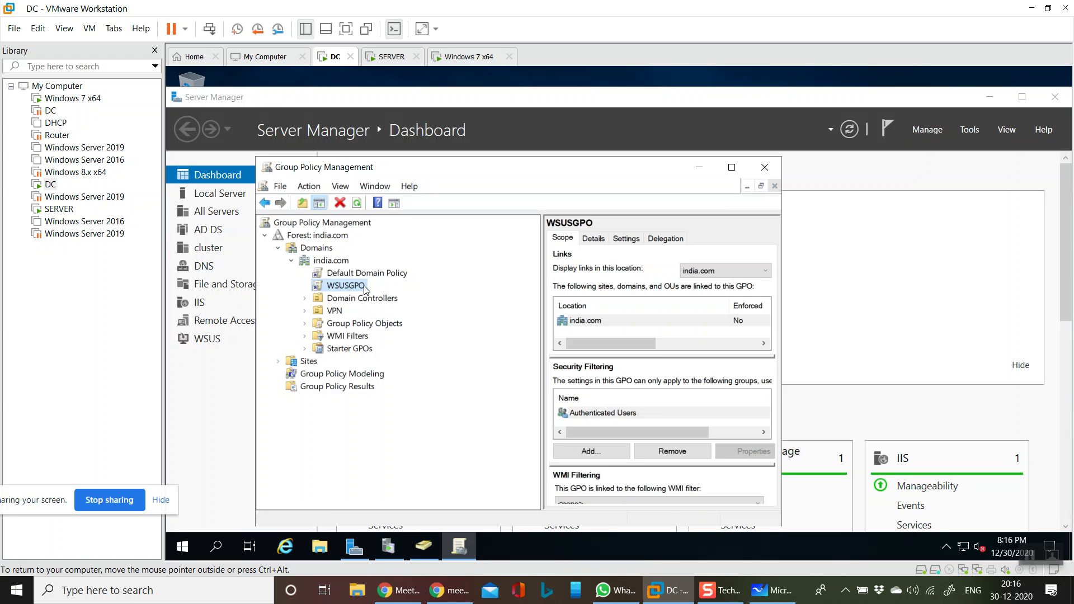
{"action": "right_click", "coordinate": [364, 286]}
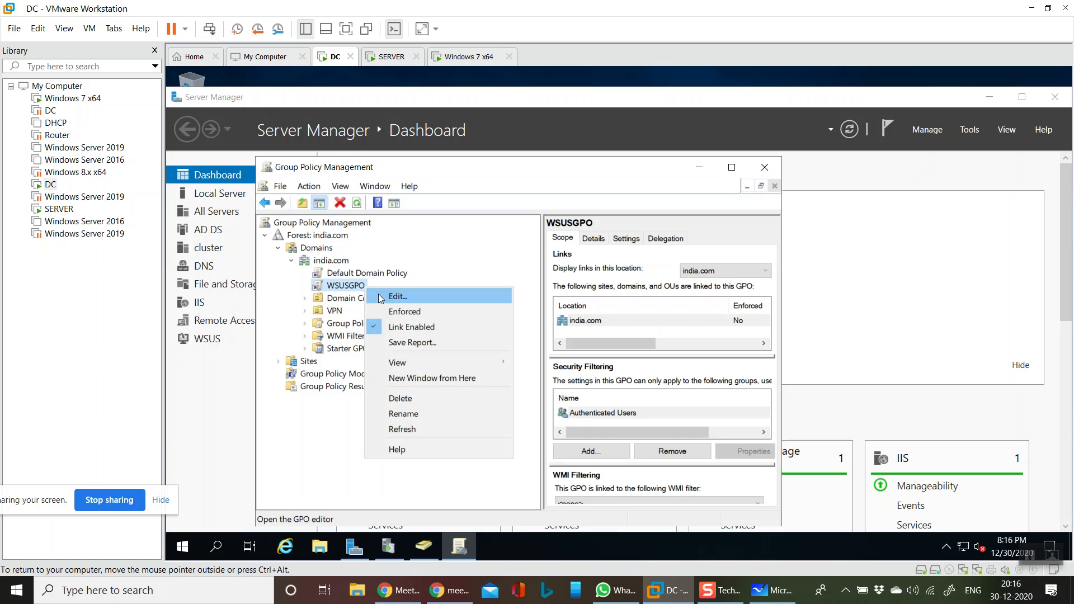
{"action": "left_click", "coordinate": [379, 298]}
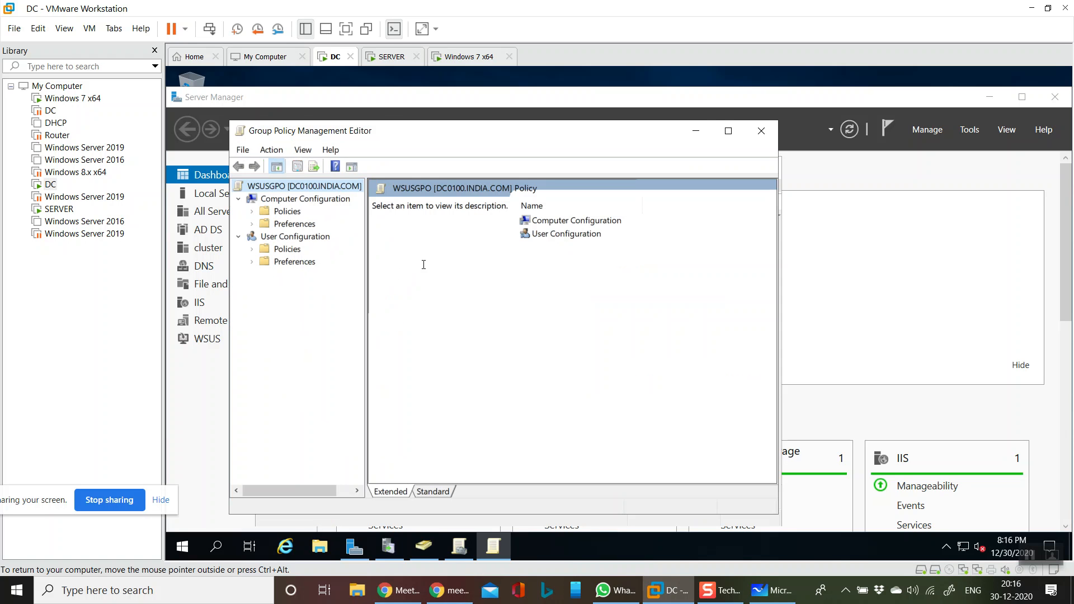
Maximize the editor and expand Computer Configuration Policies > Administrative Templates > Windows Components
{"action": "left_click", "coordinate": [728, 131]}
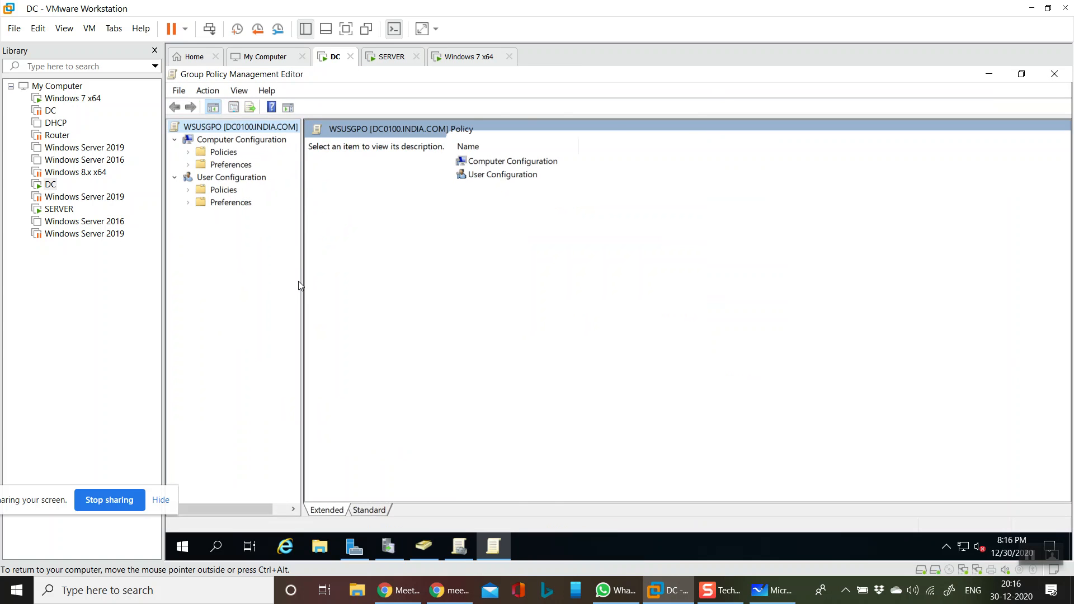
{"action": "left_click_drag", "start_coordinate": [303, 280], "coordinate": [473, 274]}
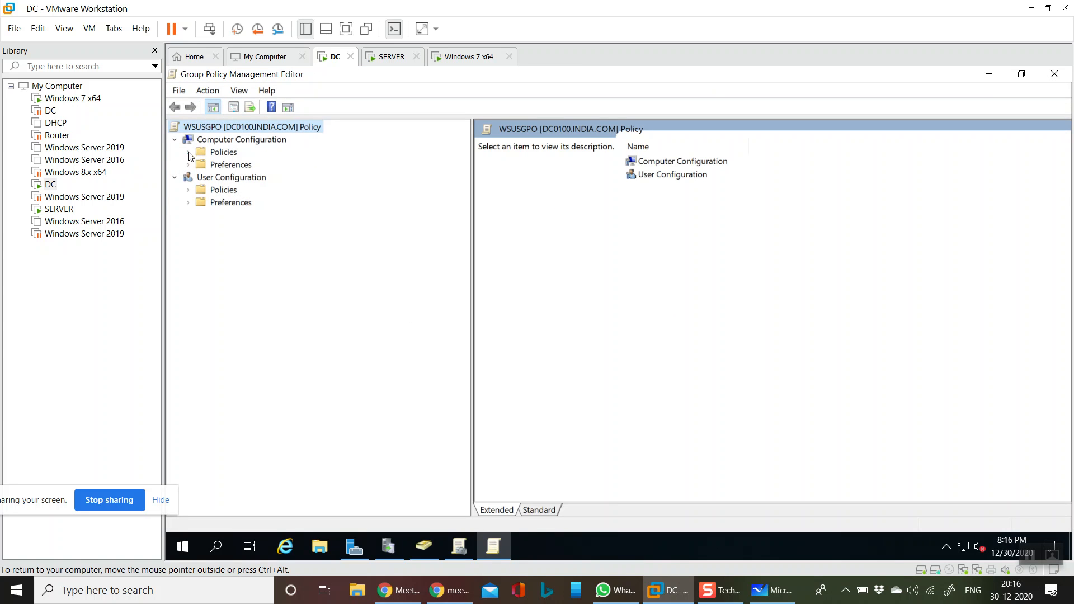
{"action": "left_click", "coordinate": [231, 153]}
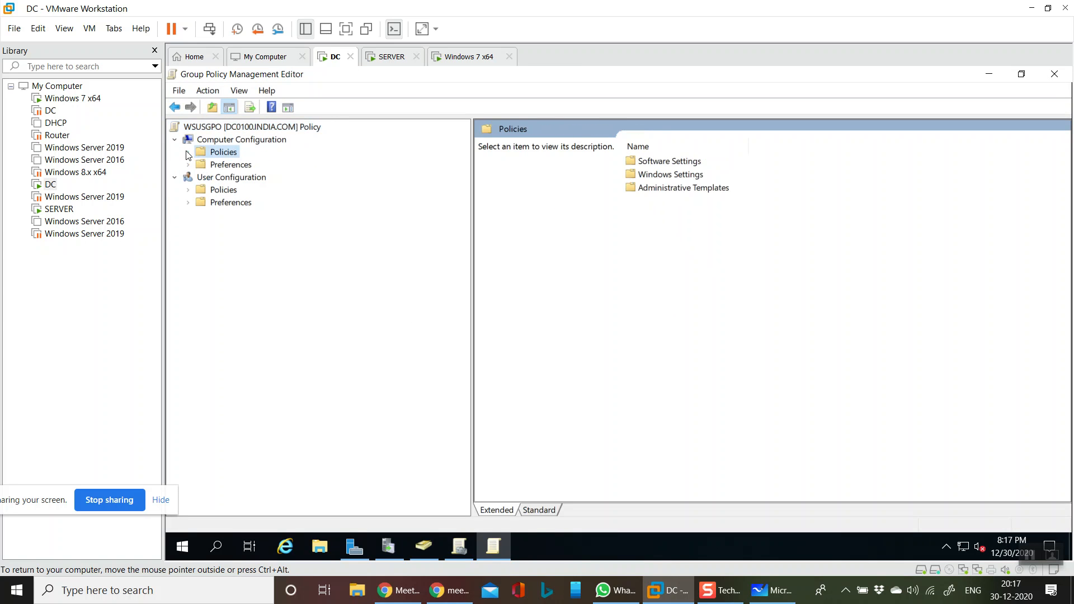
{"action": "left_click", "coordinate": [188, 152]}
{"action": "left_click", "coordinate": [240, 191]}
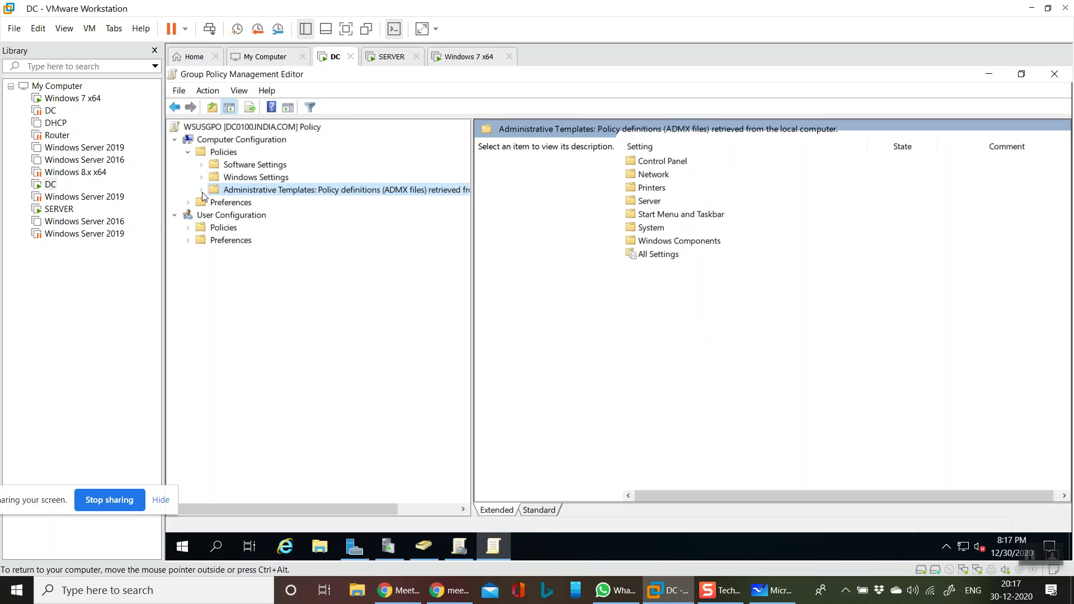
{"action": "left_click", "coordinate": [202, 191]}
{"action": "left_click", "coordinate": [247, 303]}
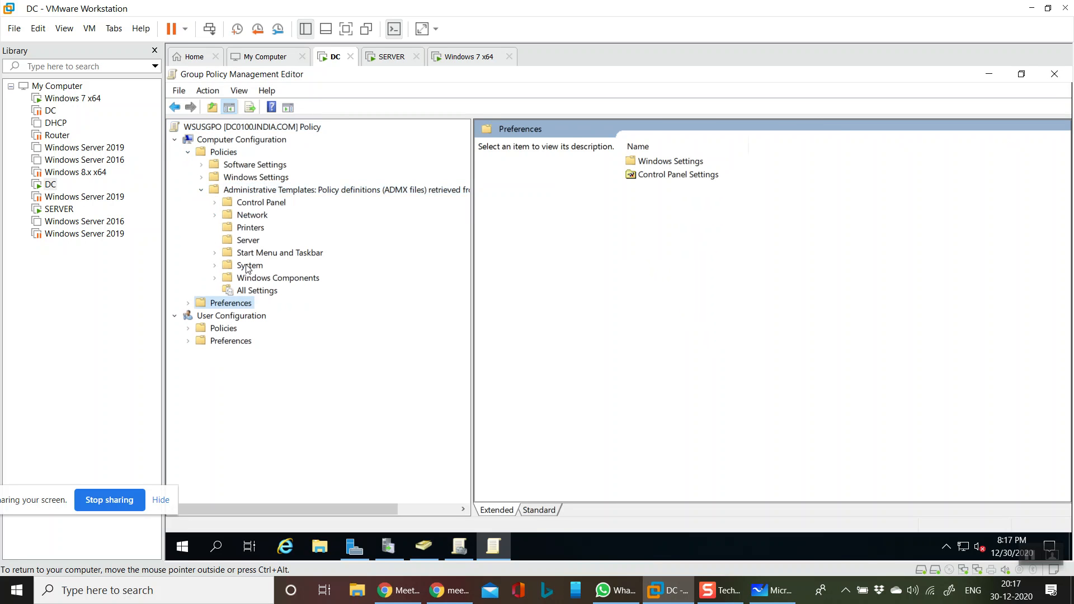
{"action": "left_click", "coordinate": [255, 280]}
{"action": "left_click", "coordinate": [215, 279]}
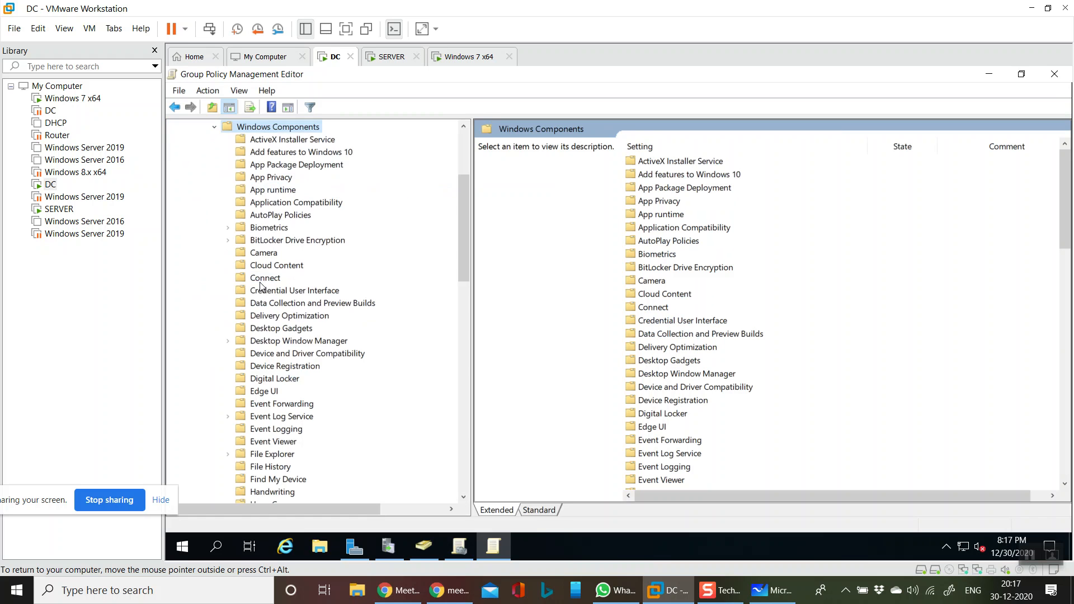
Show the Windows Update policy settings in the Standard list view
{"action": "left_click_drag", "start_coordinate": [461, 221], "coordinate": [468, 427]}
{"action": "left_click", "coordinate": [291, 417]}
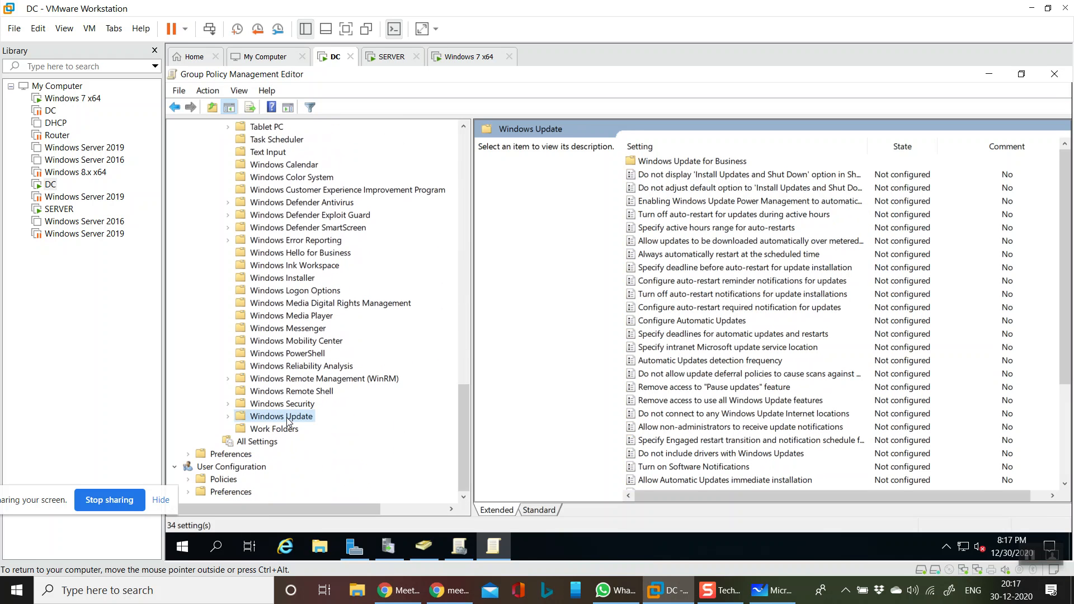
{"action": "left_click", "coordinate": [538, 510]}
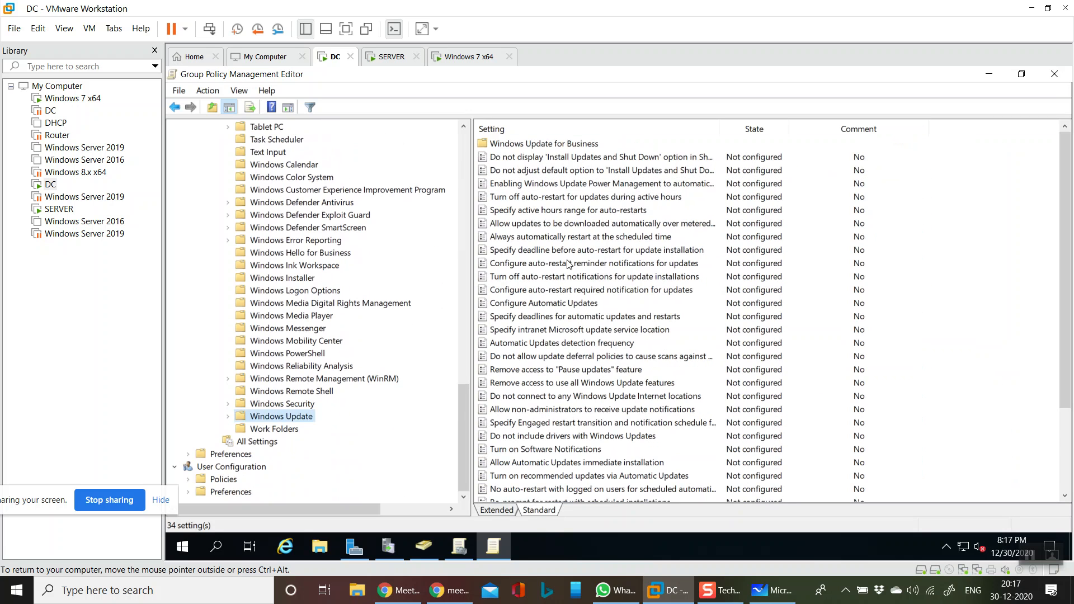
{"action": "left_click", "coordinate": [561, 308]}
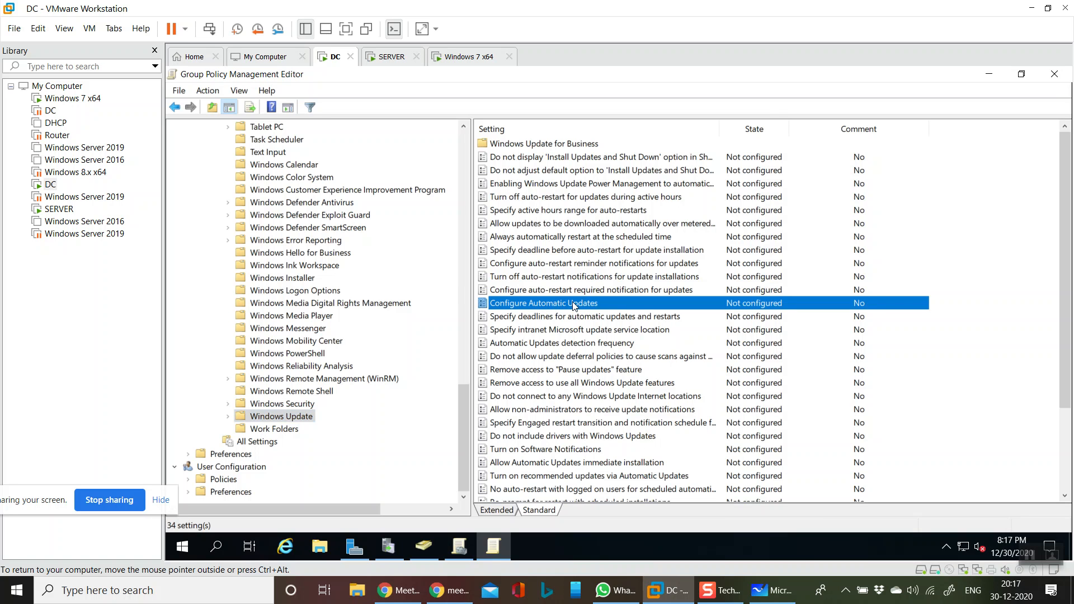
Enable Configure Automatic Updates with option 3 (auto download and notify), installing during automatic maintenance
{"action": "double_click", "coordinate": [574, 307]}
{"action": "left_click", "coordinate": [313, 198]}
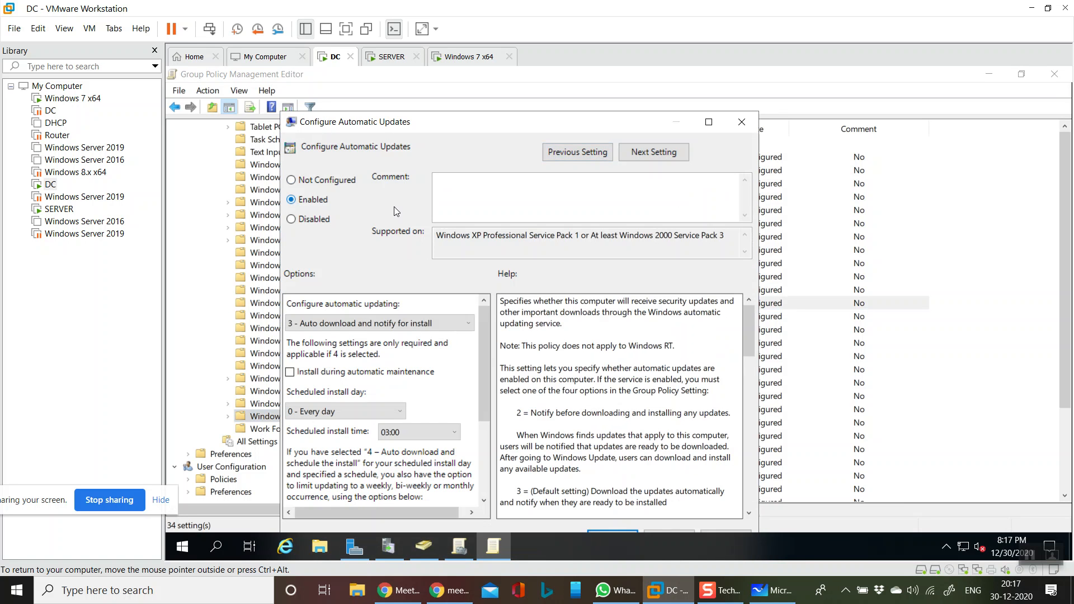
{"action": "left_click", "coordinate": [378, 326]}
{"action": "left_click", "coordinate": [379, 329]}
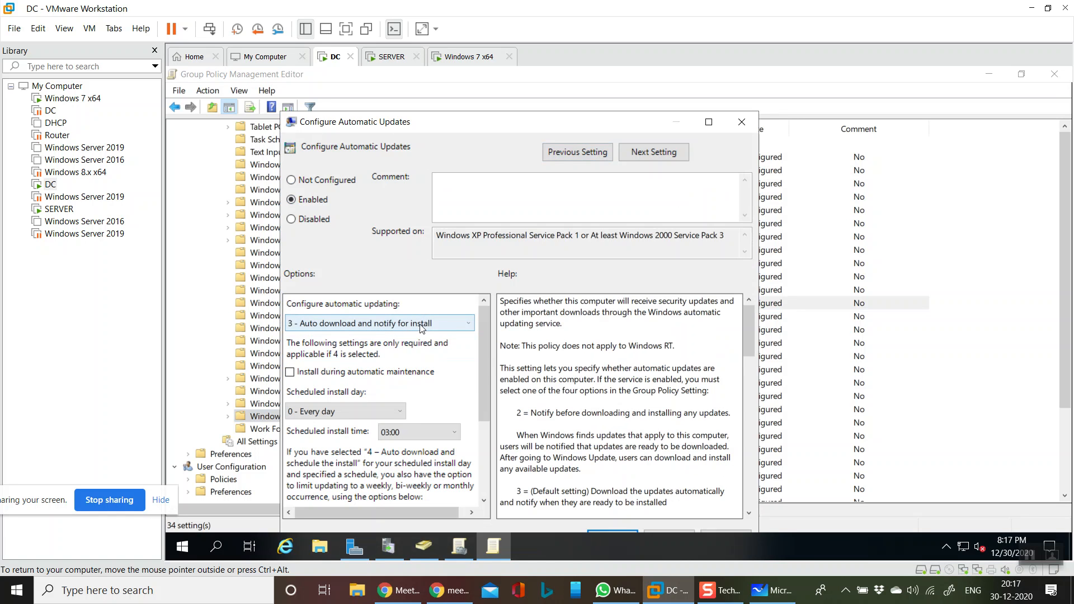
{"action": "left_click", "coordinate": [310, 374]}
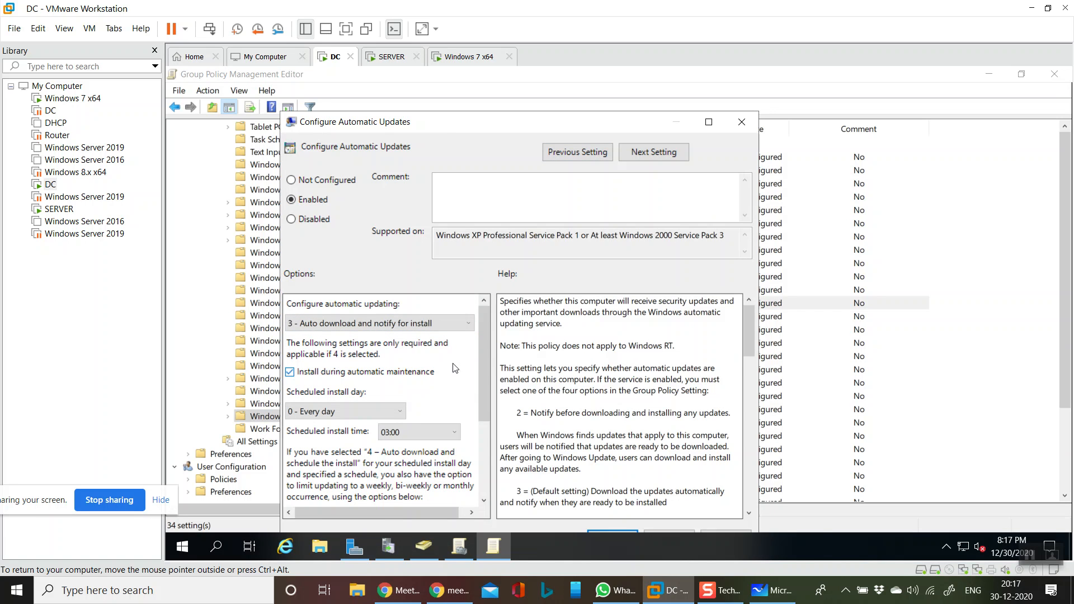
{"action": "left_click_drag", "start_coordinate": [483, 328], "coordinate": [488, 457]}
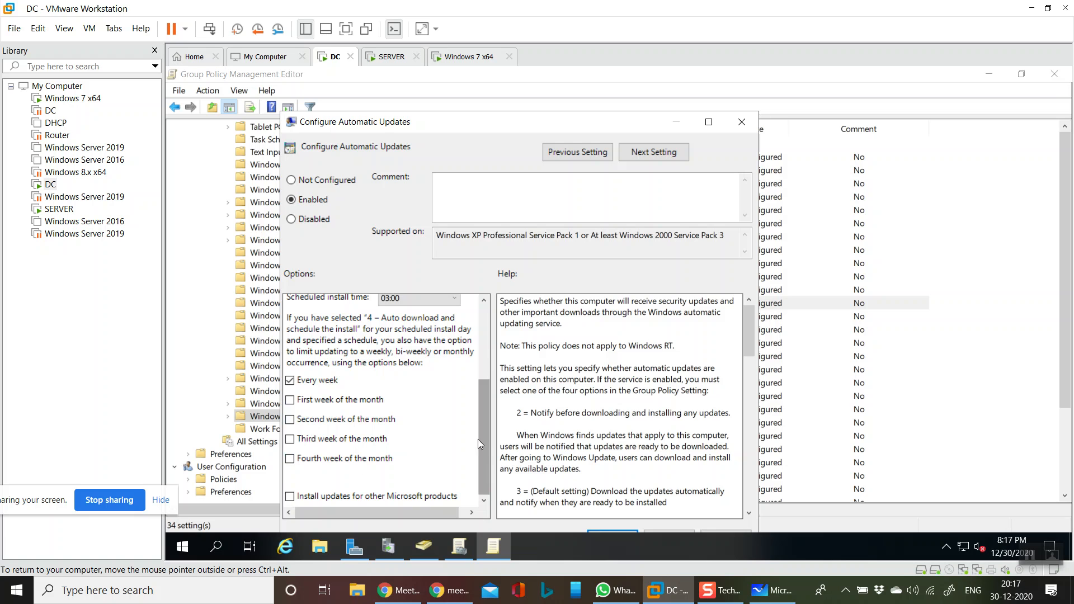
{"action": "left_click_drag", "start_coordinate": [485, 434], "coordinate": [486, 321]}
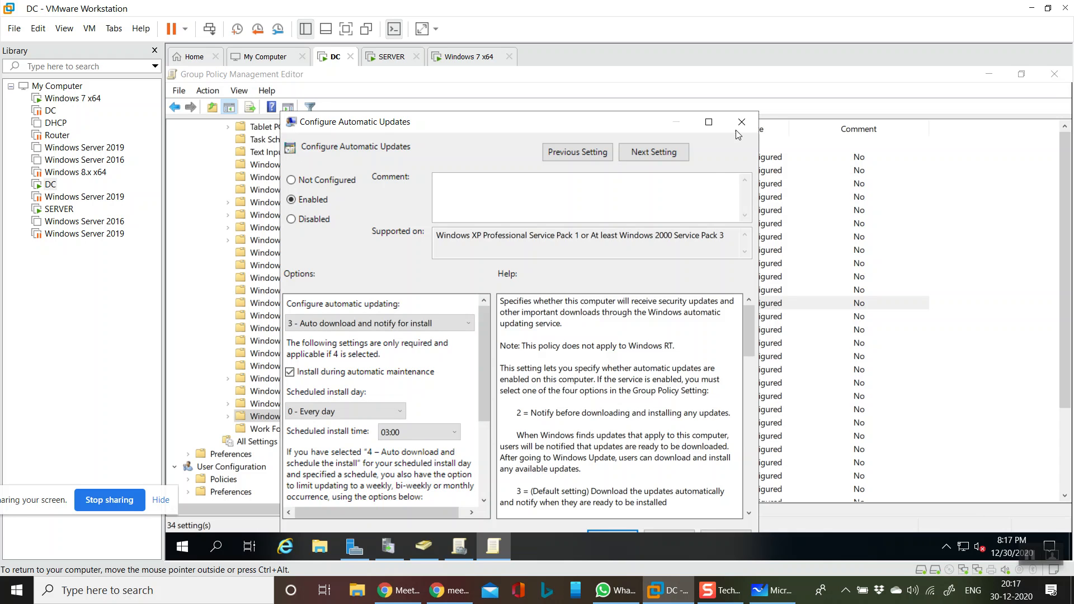
{"action": "double_click", "coordinate": [572, 118]}
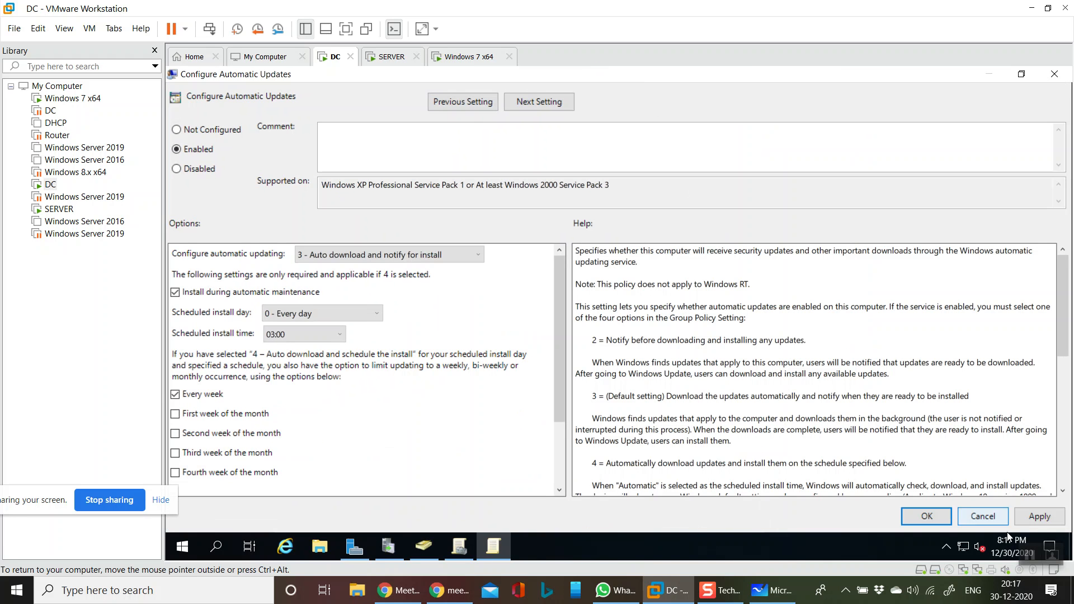
{"action": "left_click", "coordinate": [927, 516]}
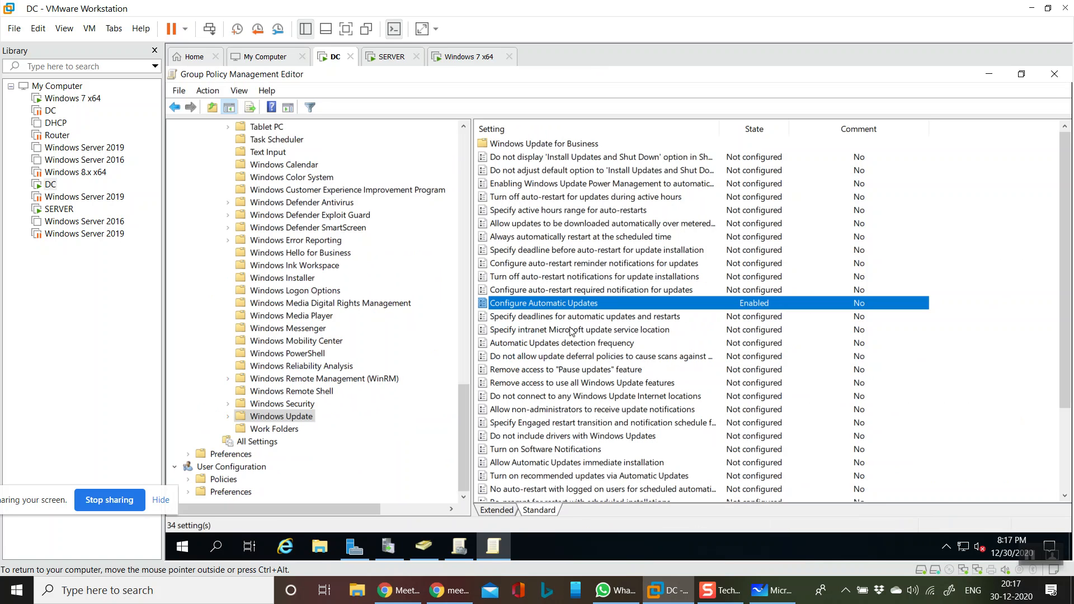
Enable the Specify intranet Microsoft update service location policy
{"action": "left_click", "coordinate": [528, 332]}
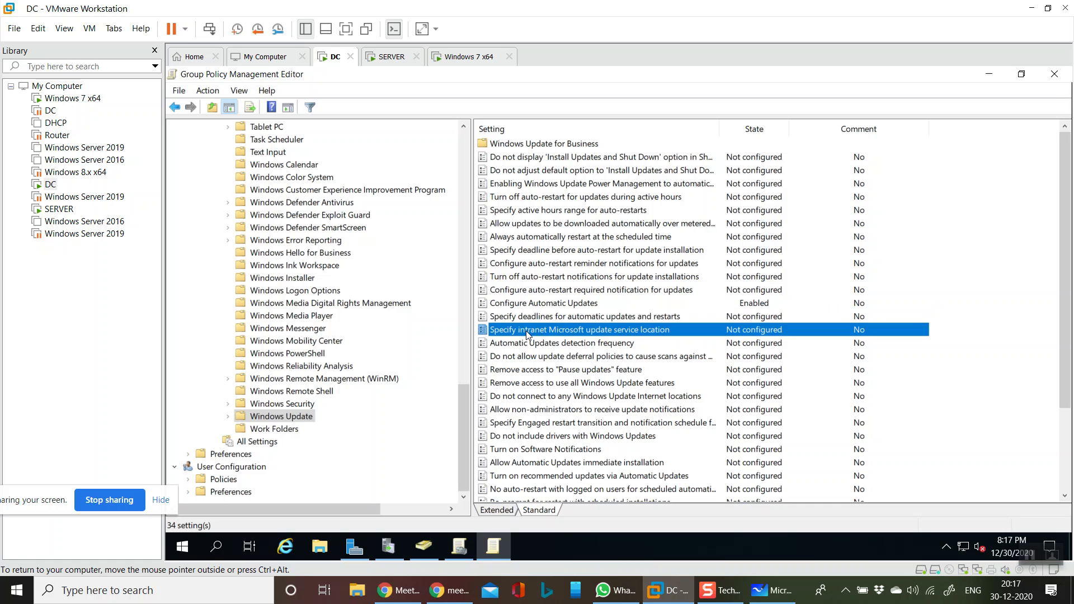
{"action": "double_click", "coordinate": [526, 331]}
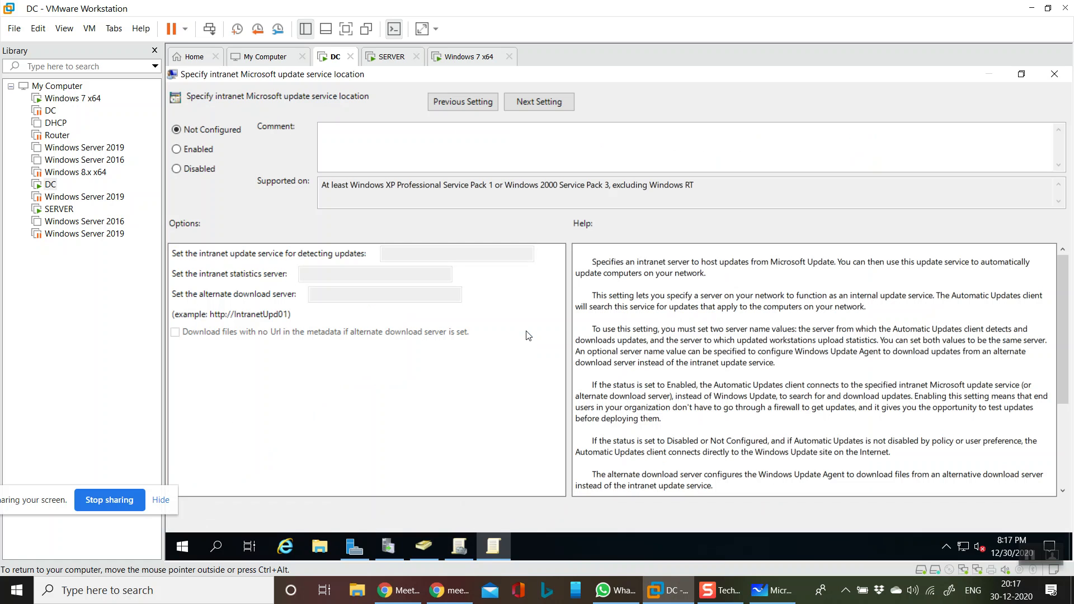
{"action": "left_click", "coordinate": [177, 151]}
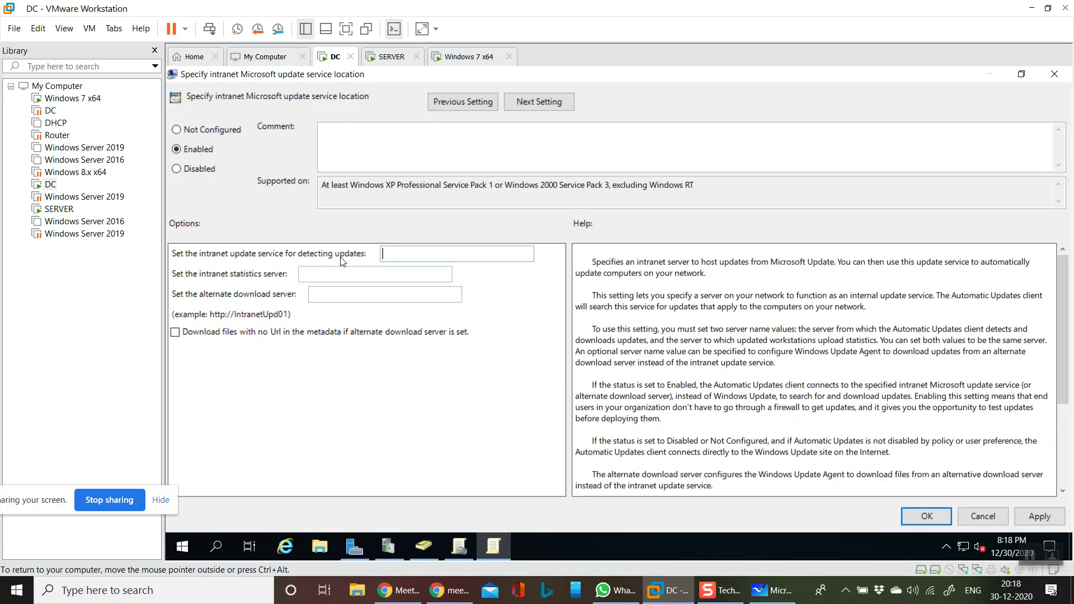
{"action": "type", "text": "1"}
{"action": "key", "text": "BackSpace"}
{"action": "left_click_drag", "start_coordinate": [1060, 309], "coordinate": [1071, 234]}
{"action": "type", "text": "h"}
{"action": "type", "text": "TTP"}
{"action": "key", "text": "ctrl+alt"}
{"action": "key", "text": "super+r"}
Run hostname in cmd, copy the server name DC0100, and close the prompt
{"action": "type", "text": "cmd"}
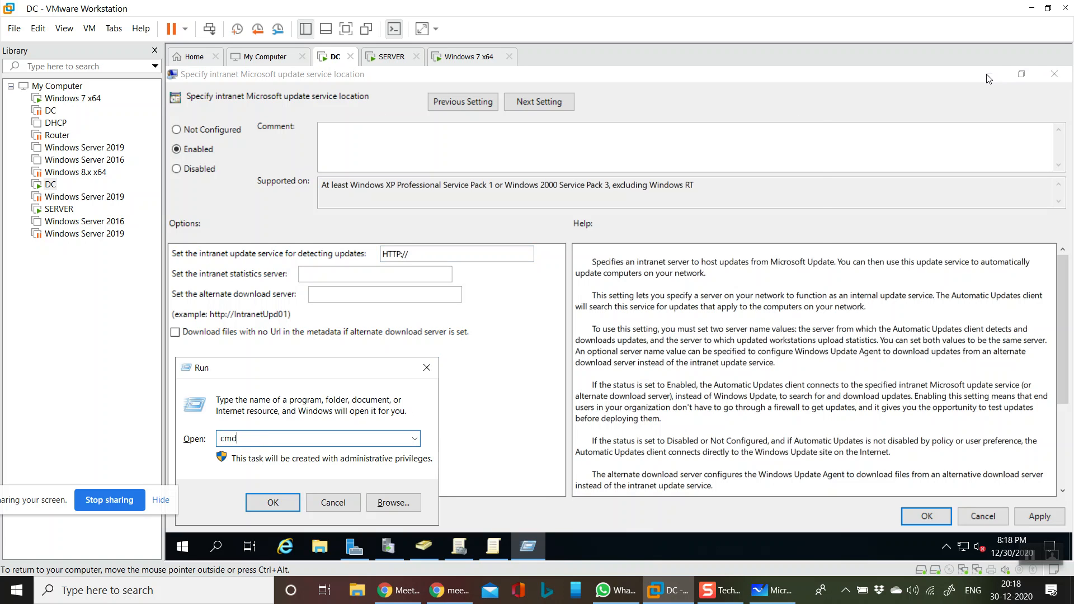
{"action": "key", "text": "Return"}
{"action": "type", "text": "host"}
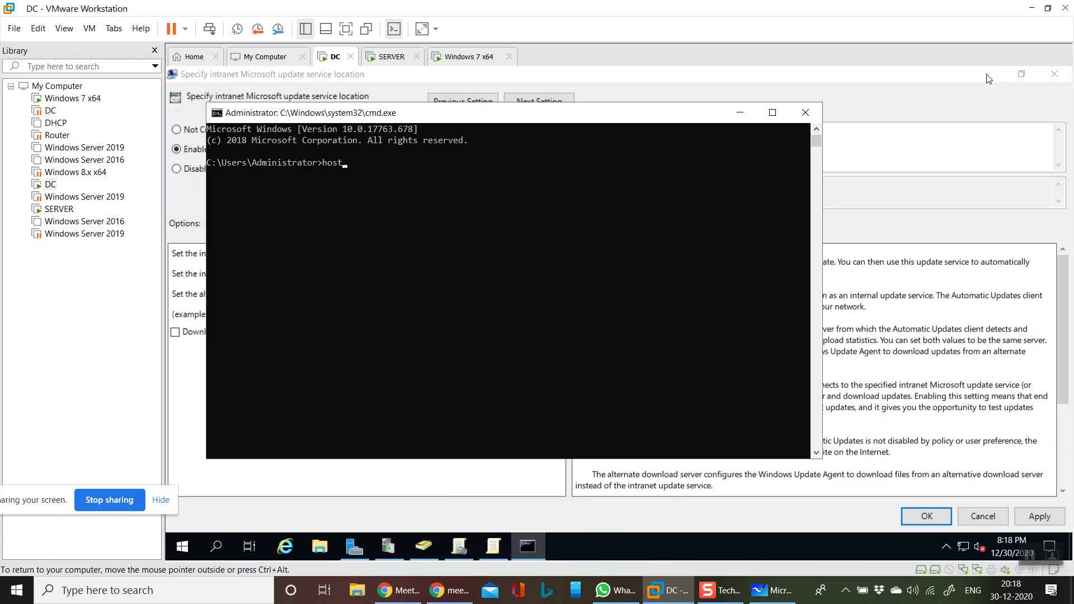
{"action": "type", "text": "name"}
{"action": "key", "text": "Return"}
{"action": "mouse_move", "coordinate": [207, 173]}
{"action": "left_mouse_down"}
{"action": "mouse_move", "coordinate": [240, 177]}
{"action": "mouse_move", "coordinate": [207, 173]}
{"action": "left_mouse_up"}
{"action": "key", "text": "ctrl+c"}
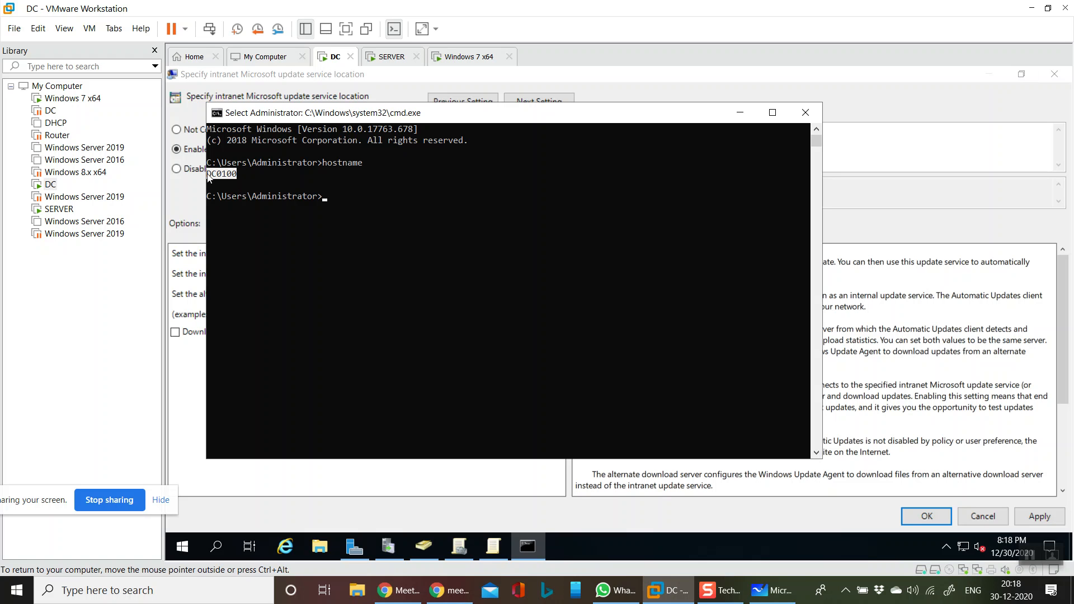
{"action": "key", "text": "ctrl+c"}
{"action": "left_click", "coordinate": [806, 113]}
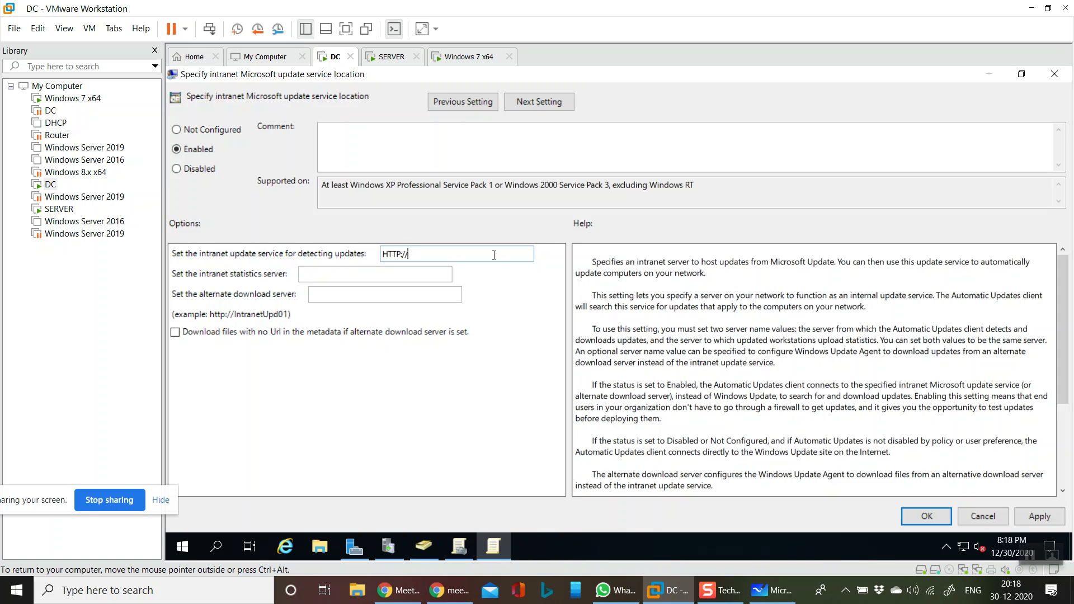
{"action": "key", "text": "ctrl+v"}
{"action": "type", "text": ":8530"}
{"action": "key", "text": "Delete"}
{"action": "type", "text": ":"}
{"action": "key", "text": "Right"}
{"action": "key", "text": "Right"}
{"action": "left_click_drag", "start_coordinate": [454, 254], "coordinate": [319, 253]}
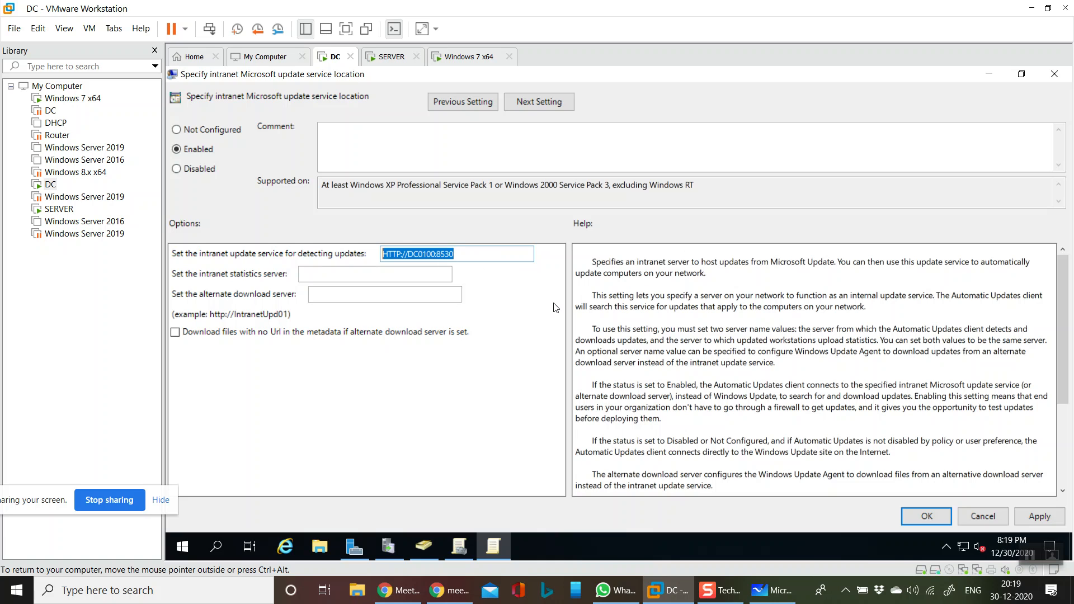
{"action": "left_click", "coordinate": [404, 275]}
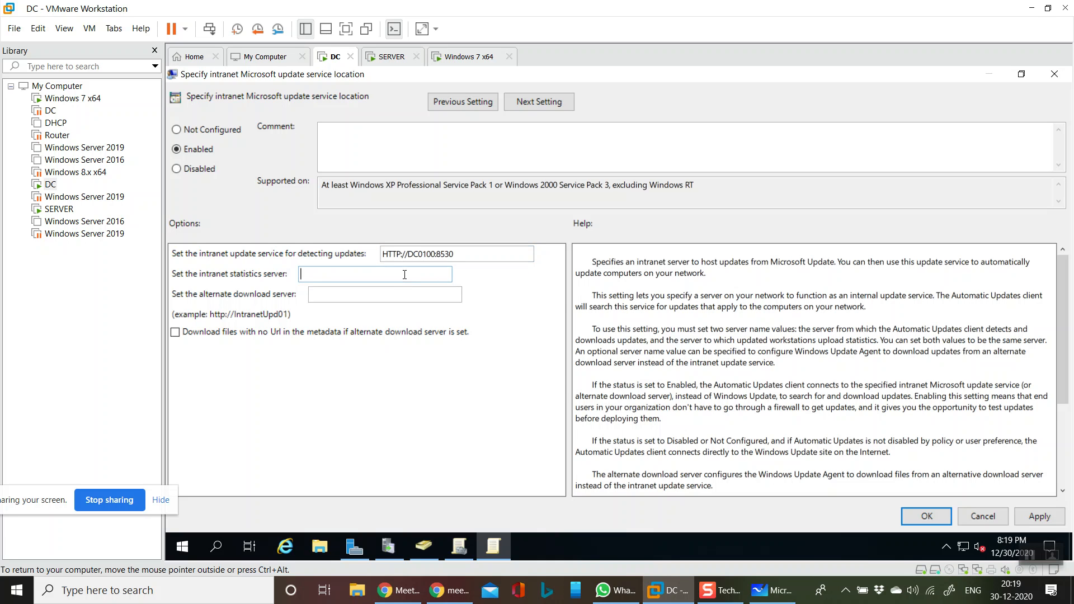
{"action": "key", "text": "ctrl+v"}
{"action": "left_click", "coordinate": [382, 295]}
{"action": "key", "text": "ctrl+v"}
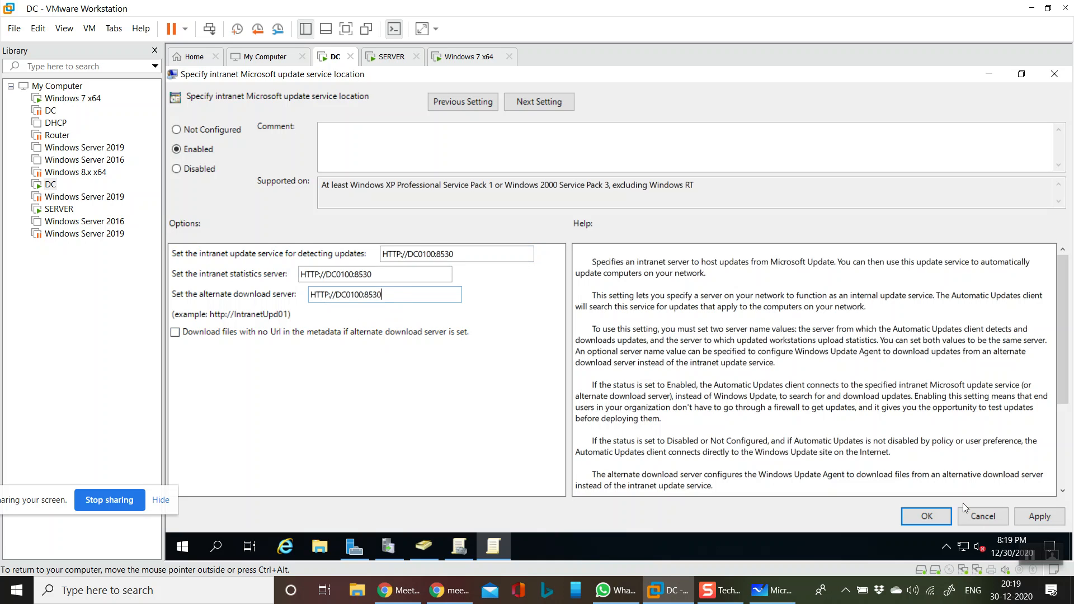
{"action": "left_click", "coordinate": [1023, 517]}
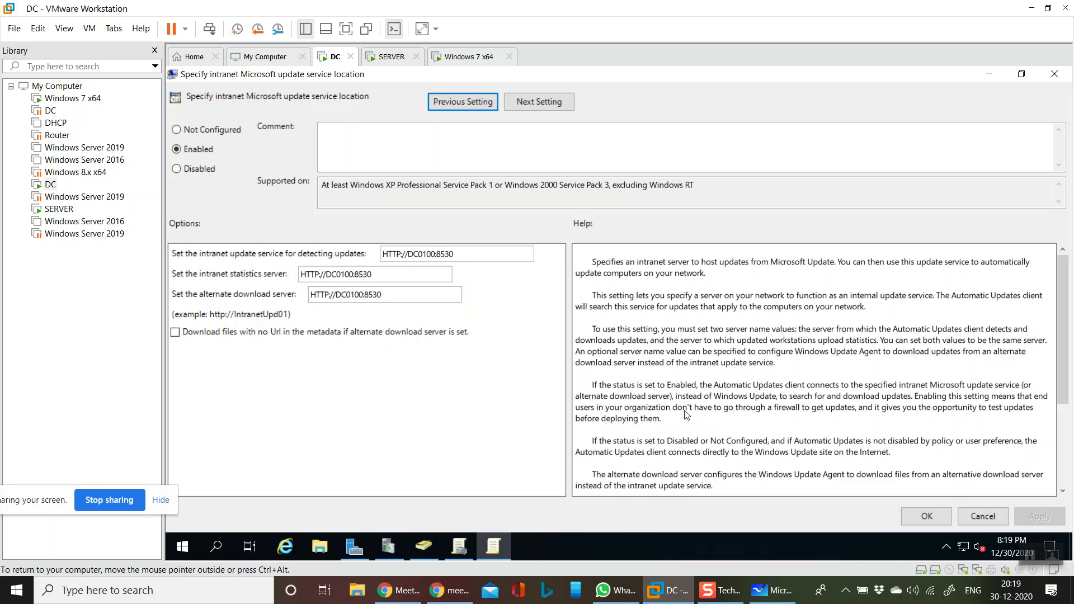
{"action": "left_click", "coordinate": [923, 512]}
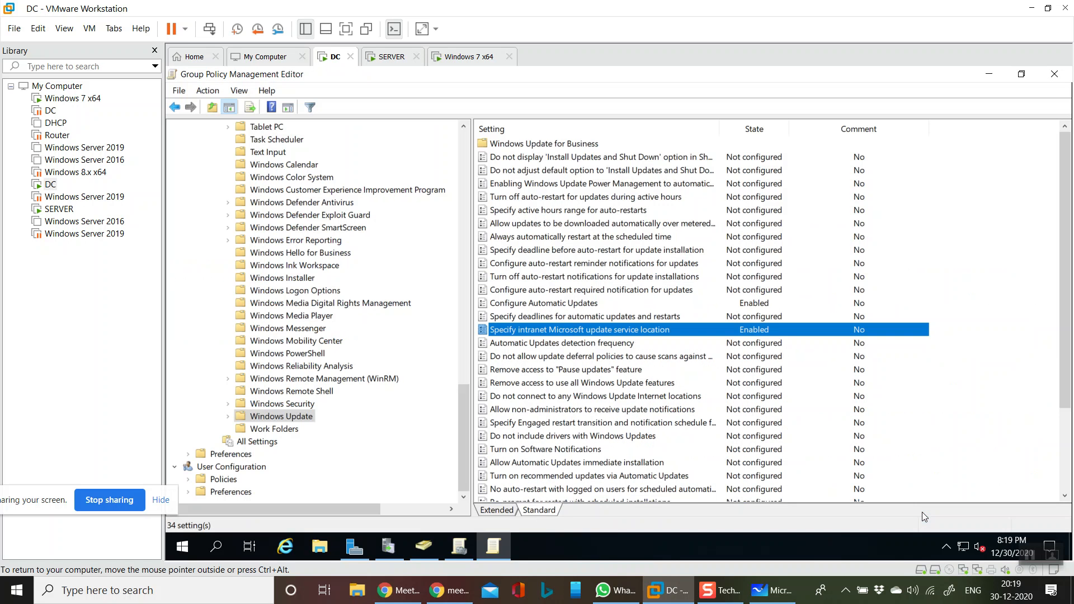
Enable Automatic Updates detection frequency with a 1-hour interval
{"action": "double_click", "coordinate": [542, 343]}
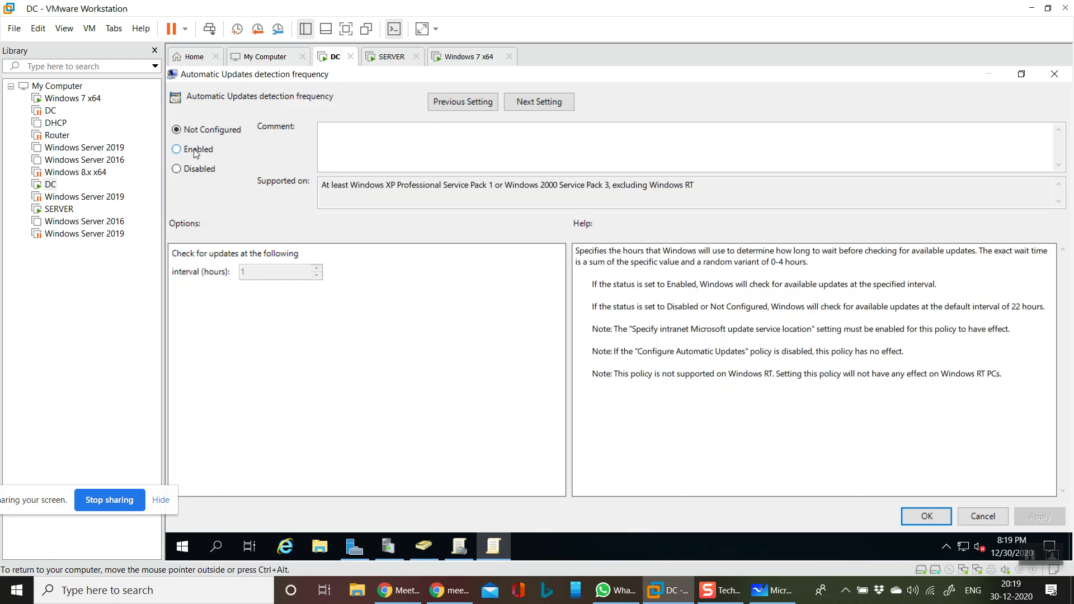
{"action": "left_click", "coordinate": [196, 151]}
{"action": "double_click", "coordinate": [269, 275]}
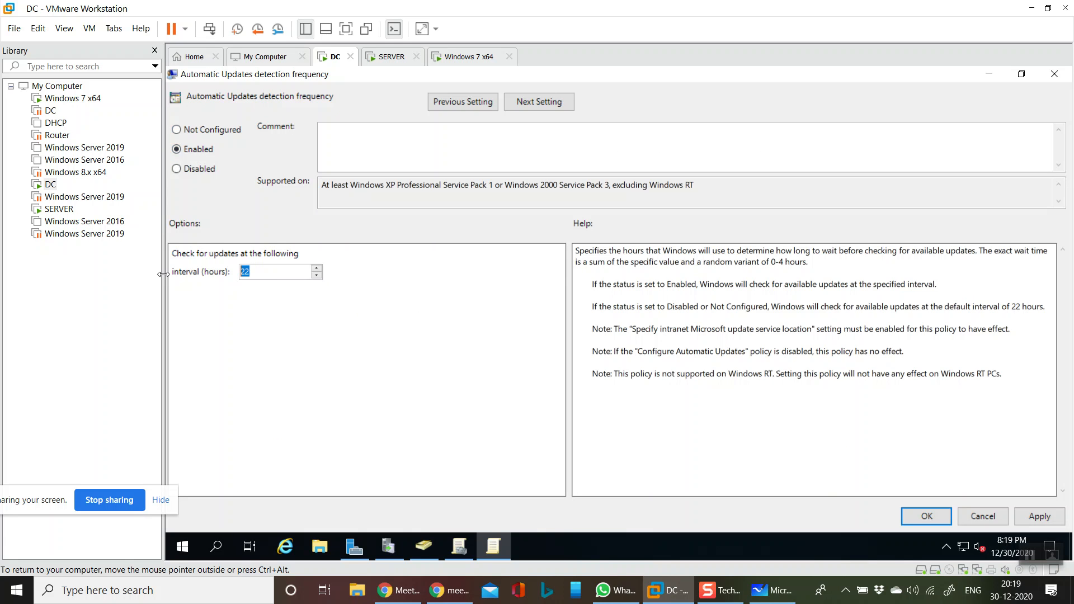
{"action": "left_click", "coordinate": [276, 272]}
{"action": "left_click", "coordinate": [1047, 518]}
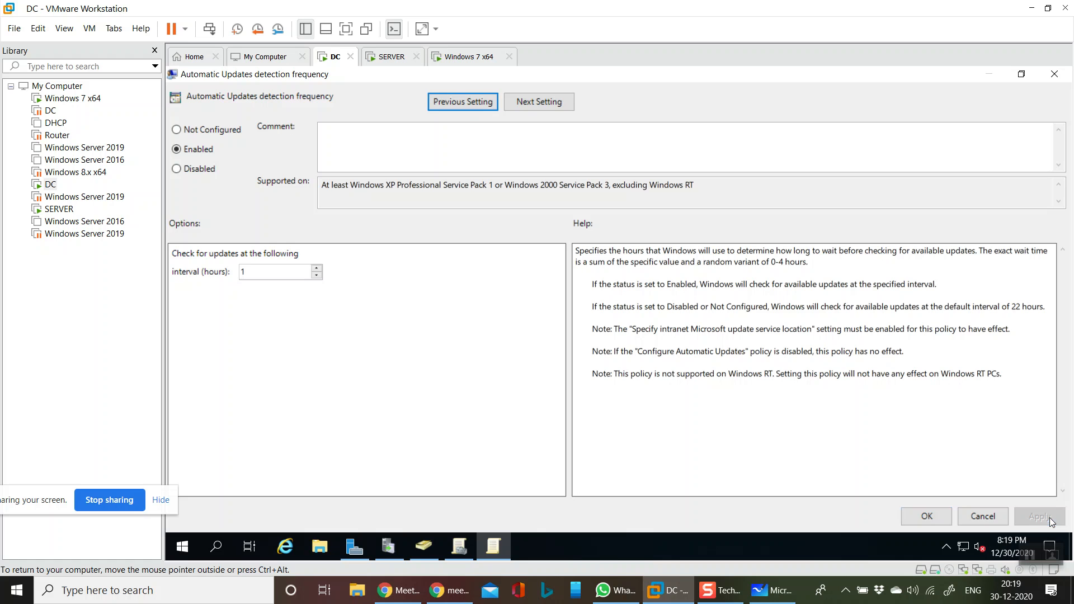
{"action": "left_click", "coordinate": [922, 515]}
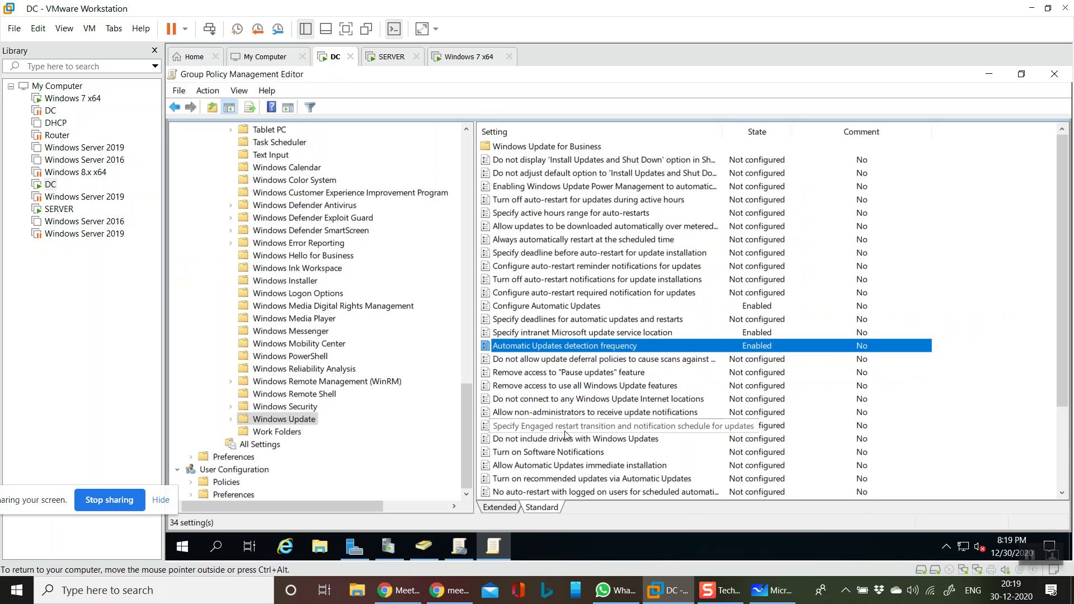
Enable Turn on recommended updates via Automatic Updates
{"action": "scroll", "coordinate": [567, 436], "scroll_direction": "down", "scroll_amount": 2}
{"action": "scroll", "coordinate": [569, 435], "scroll_direction": "down", "scroll_amount": 1}
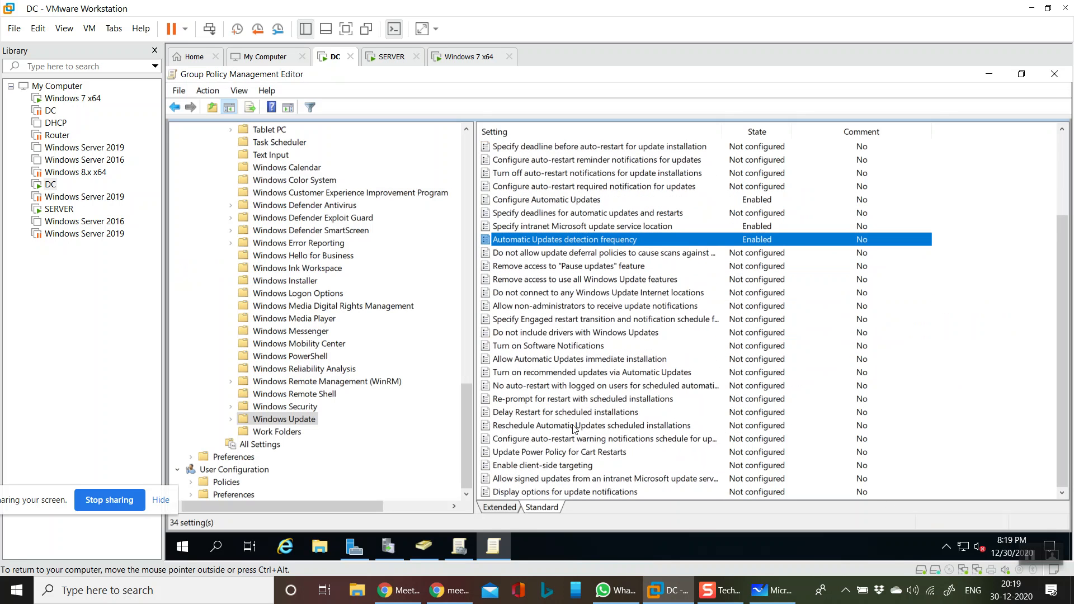
{"action": "double_click", "coordinate": [553, 373]}
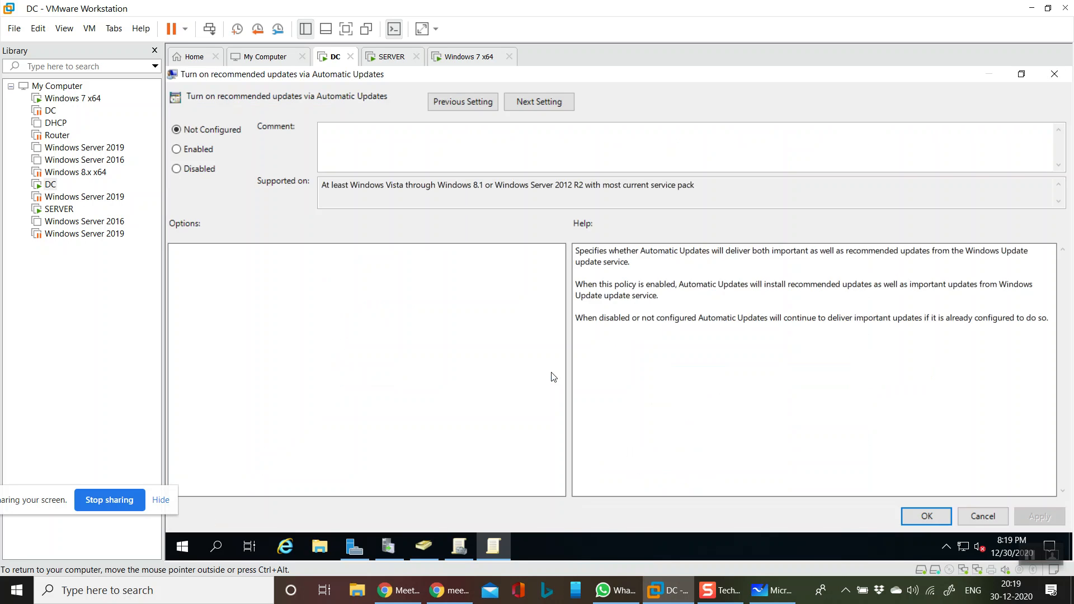
{"action": "left_click", "coordinate": [195, 149]}
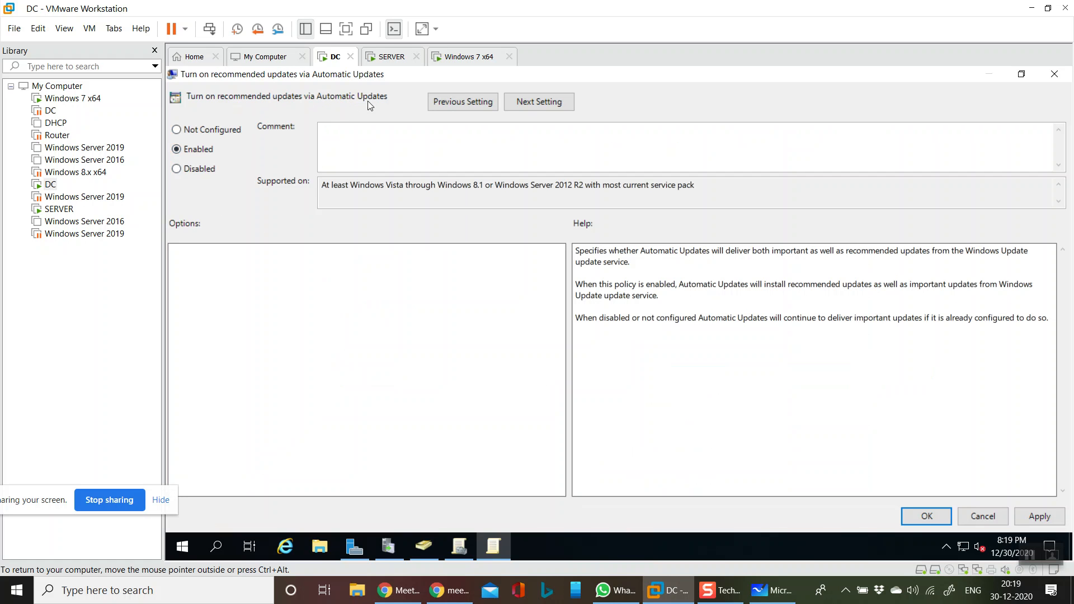
{"action": "left_click", "coordinate": [1029, 518]}
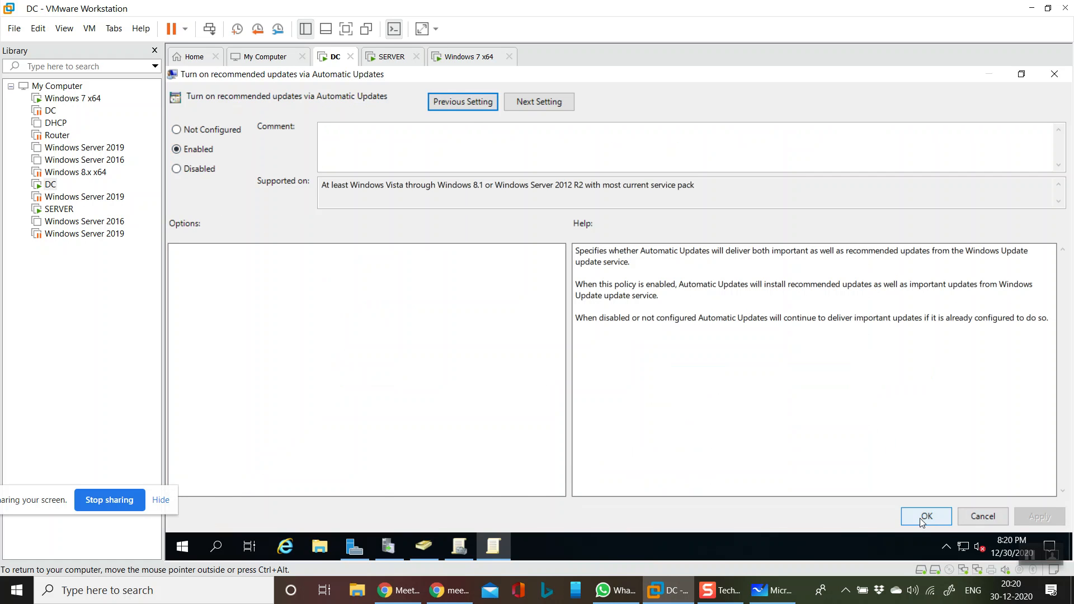
{"action": "left_click", "coordinate": [920, 517]}
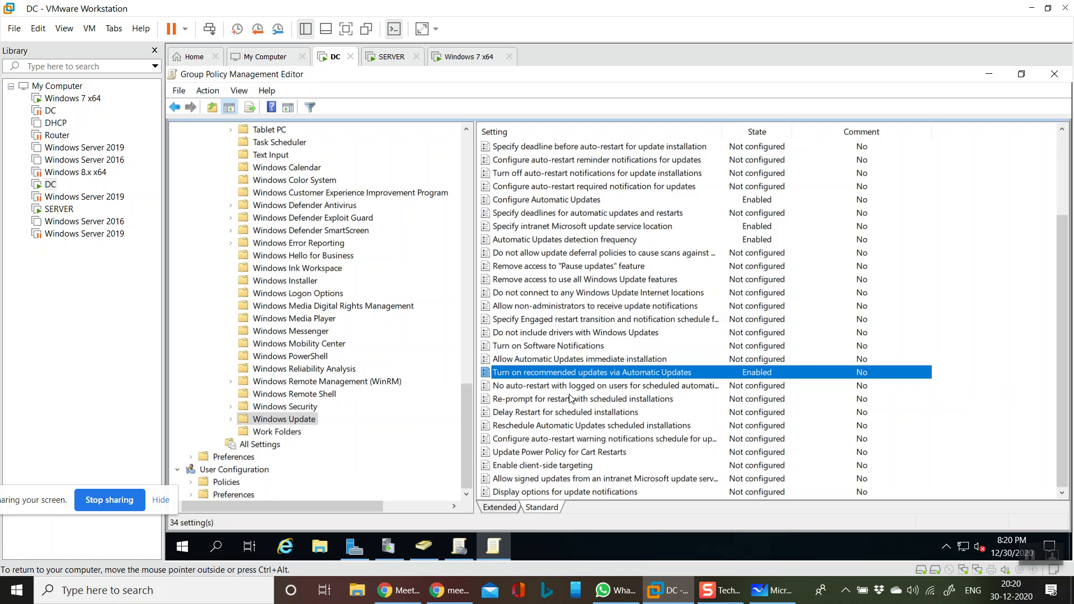
Enable allowing signed updates from an intranet Microsoft update service location
{"action": "double_click", "coordinate": [598, 479]}
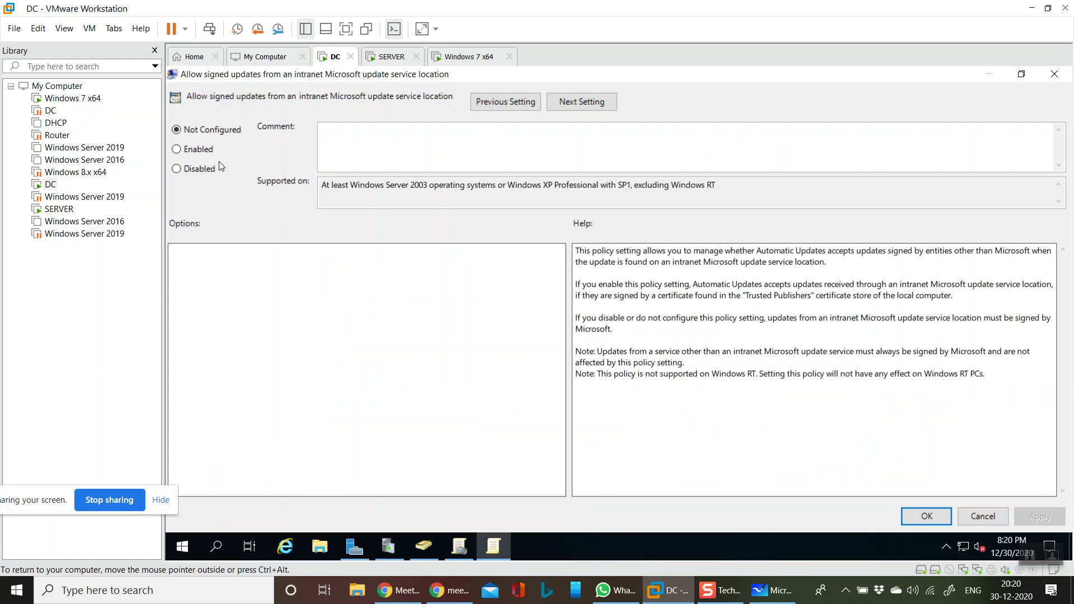
{"action": "left_click", "coordinate": [207, 151]}
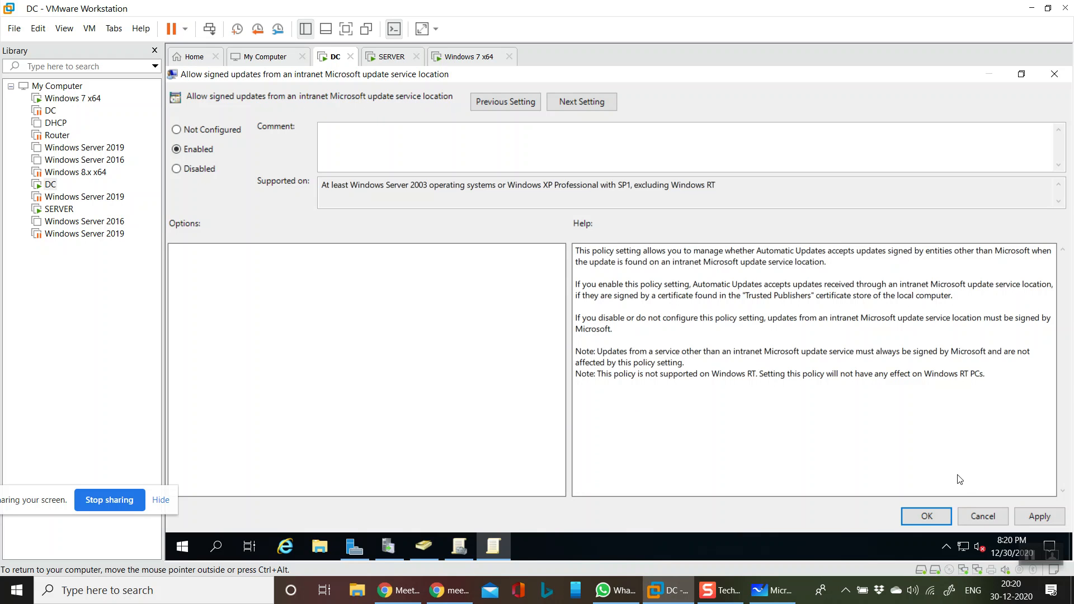
{"action": "left_click", "coordinate": [1034, 515]}
{"action": "left_click", "coordinate": [926, 517]}
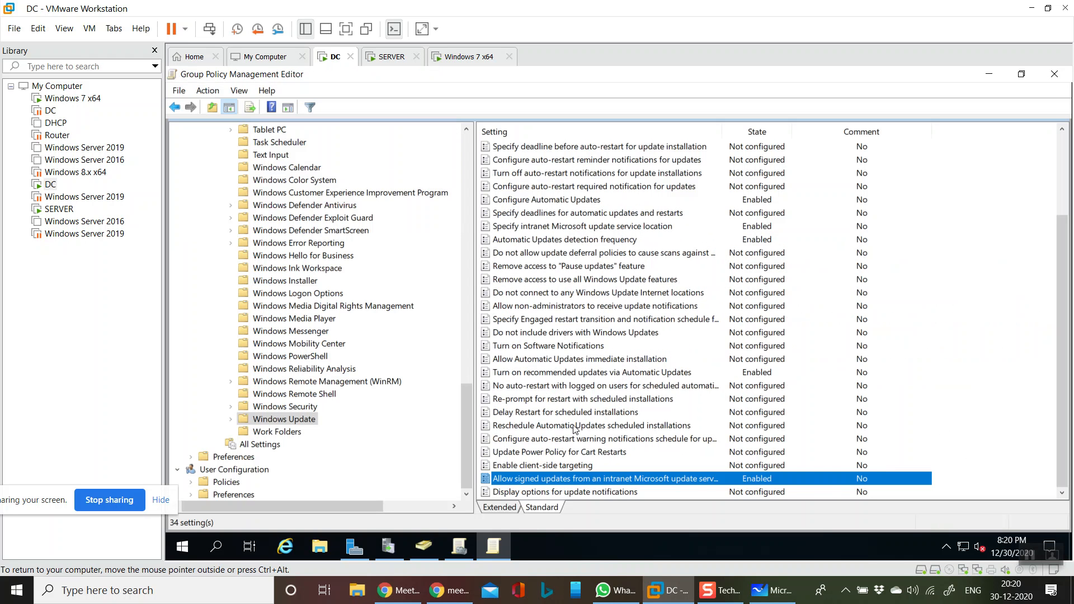
Enable Turn on Software Notifications
{"action": "double_click", "coordinate": [567, 347]}
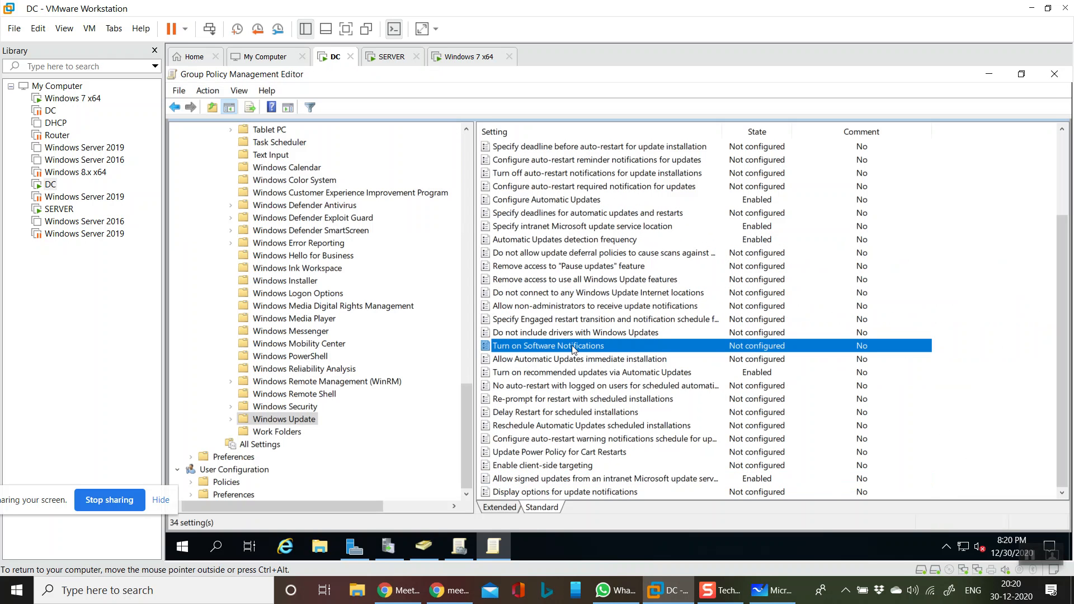
{"action": "left_click", "coordinate": [196, 150]}
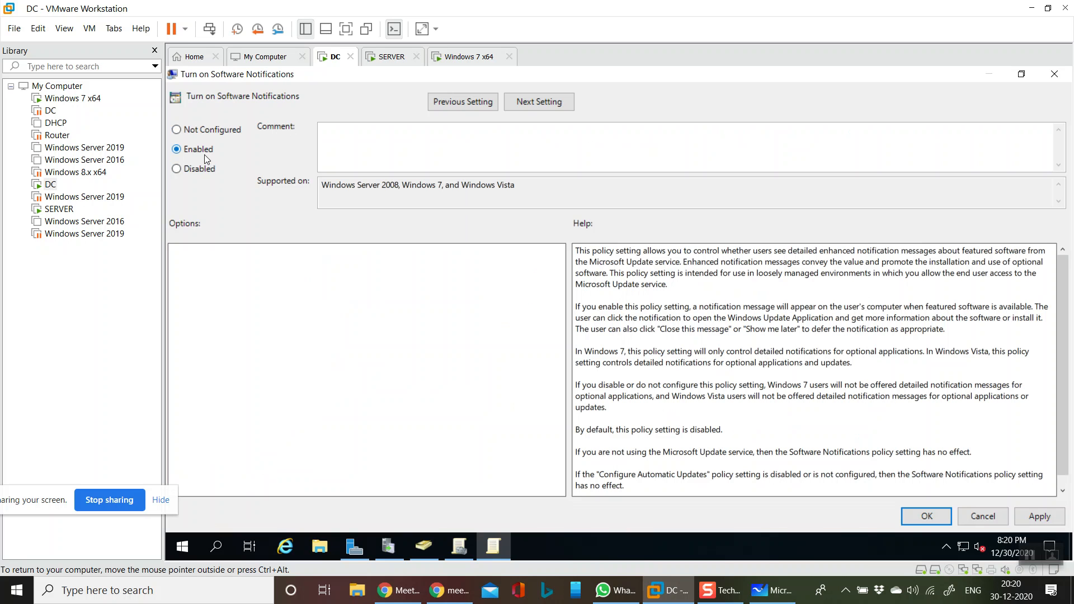
{"action": "left_click", "coordinate": [1041, 516]}
{"action": "left_click", "coordinate": [967, 520]}
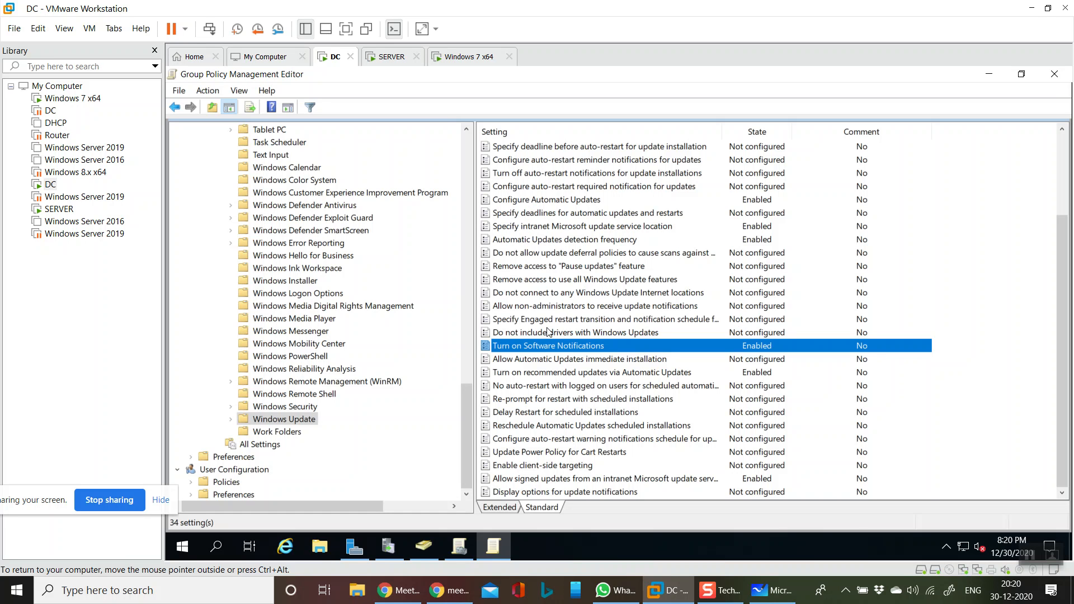
Enable Allow Automatic Updates immediate installation
{"action": "double_click", "coordinate": [580, 359]}
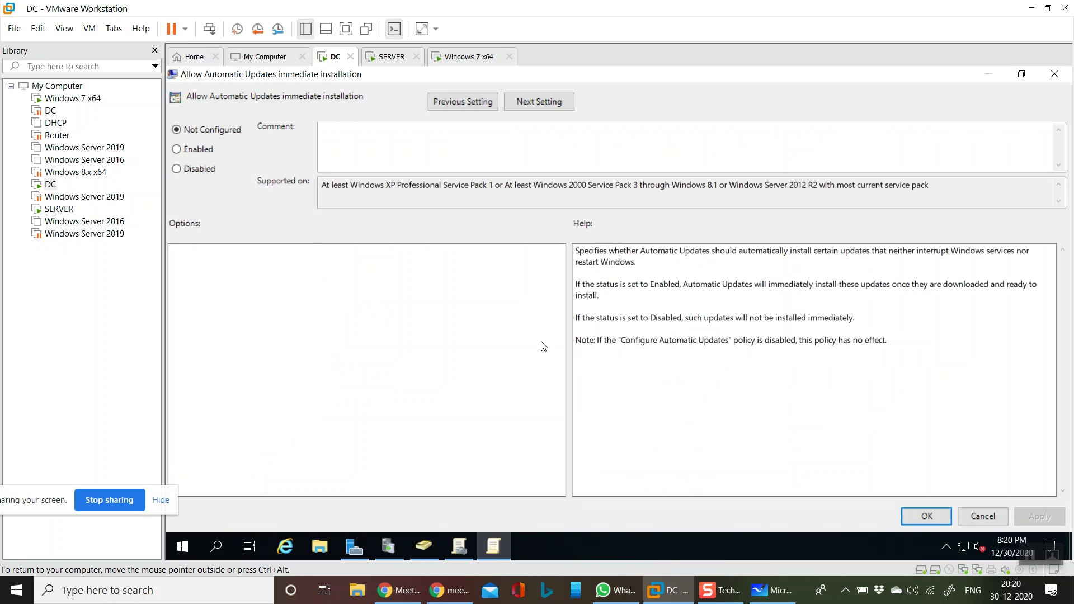
{"action": "left_click", "coordinate": [193, 149]}
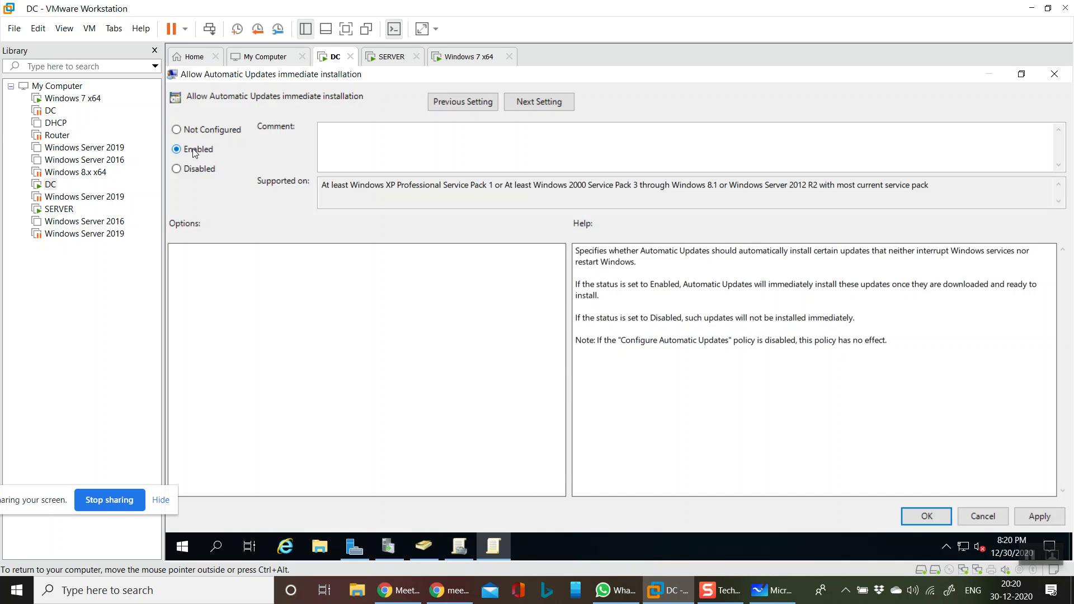
{"action": "left_click", "coordinate": [926, 516]}
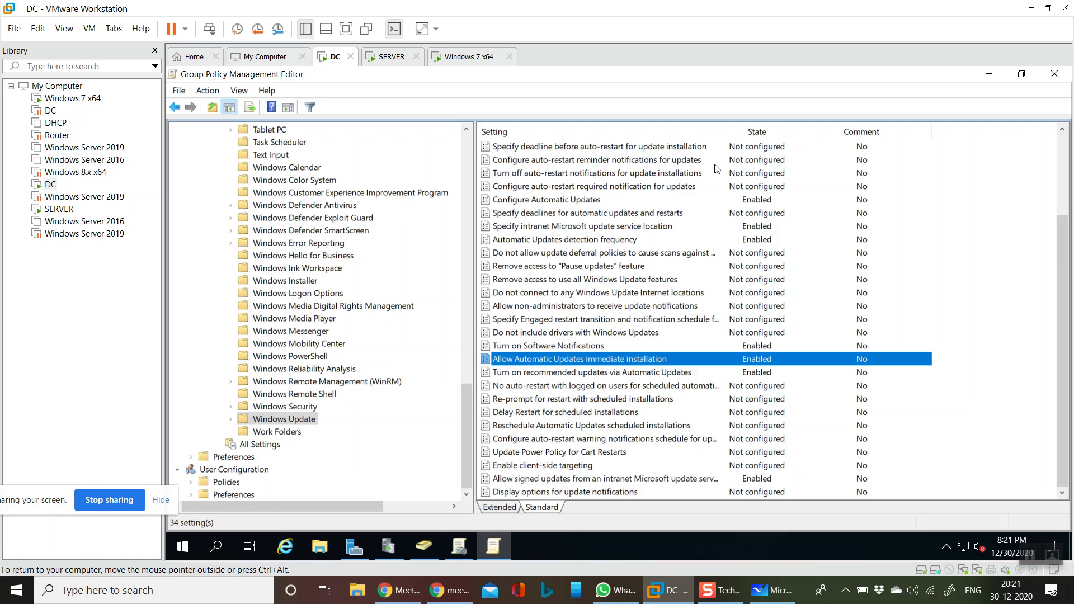
Close the Group Policy Management Editor and console, and minimize Server Manager
{"action": "left_click", "coordinate": [1053, 75]}
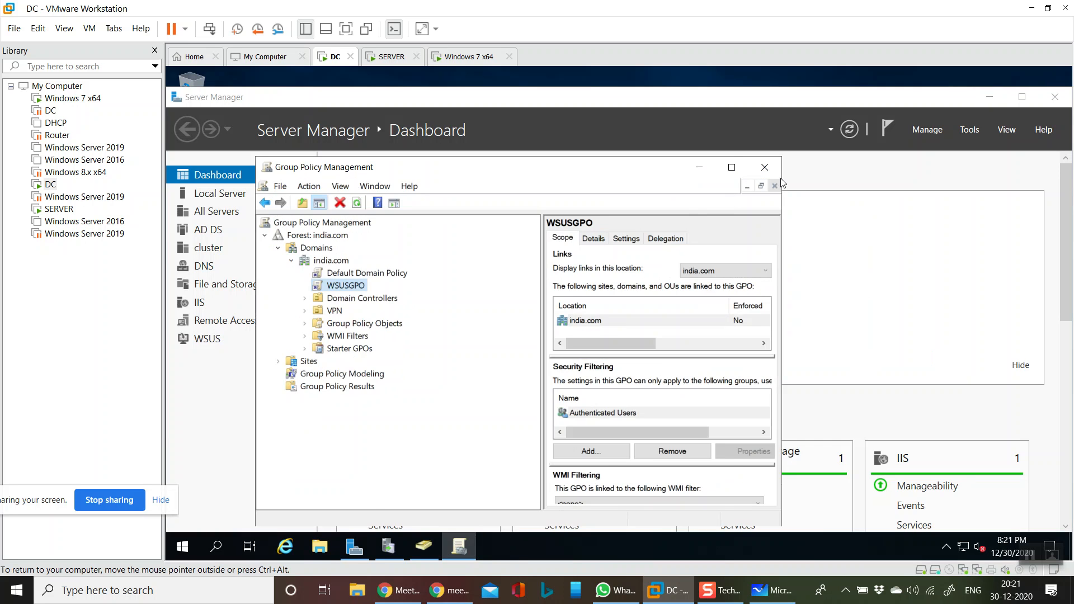
{"action": "left_click", "coordinate": [778, 166]}
{"action": "left_click", "coordinate": [992, 98]}
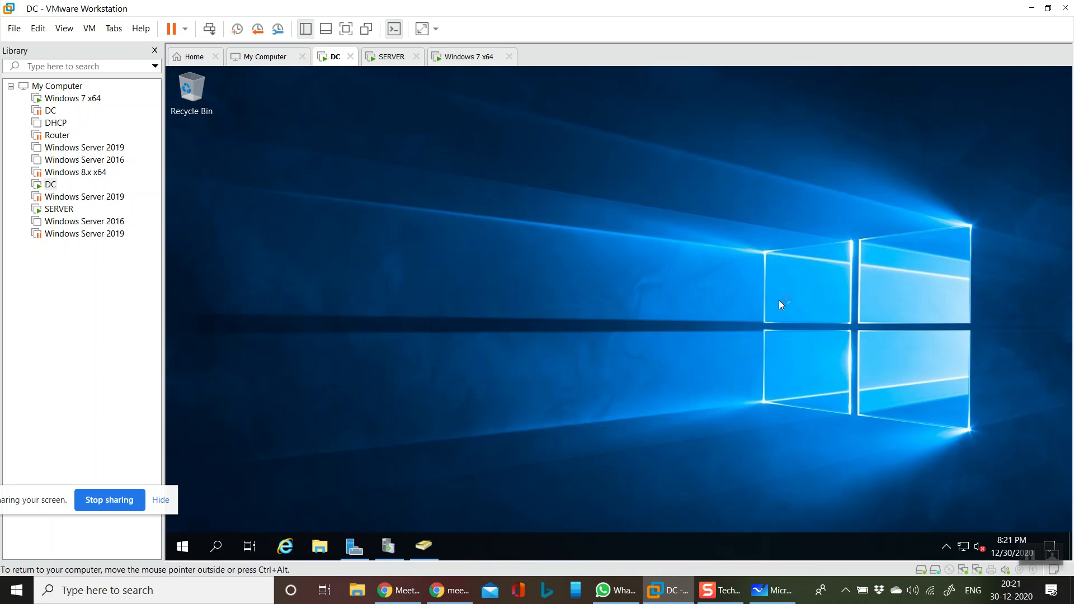
Run gpupdate /force on the DC, then bring back the Update Services console
{"action": "key", "text": "super+r"}
{"action": "type", "text": "gpup"}
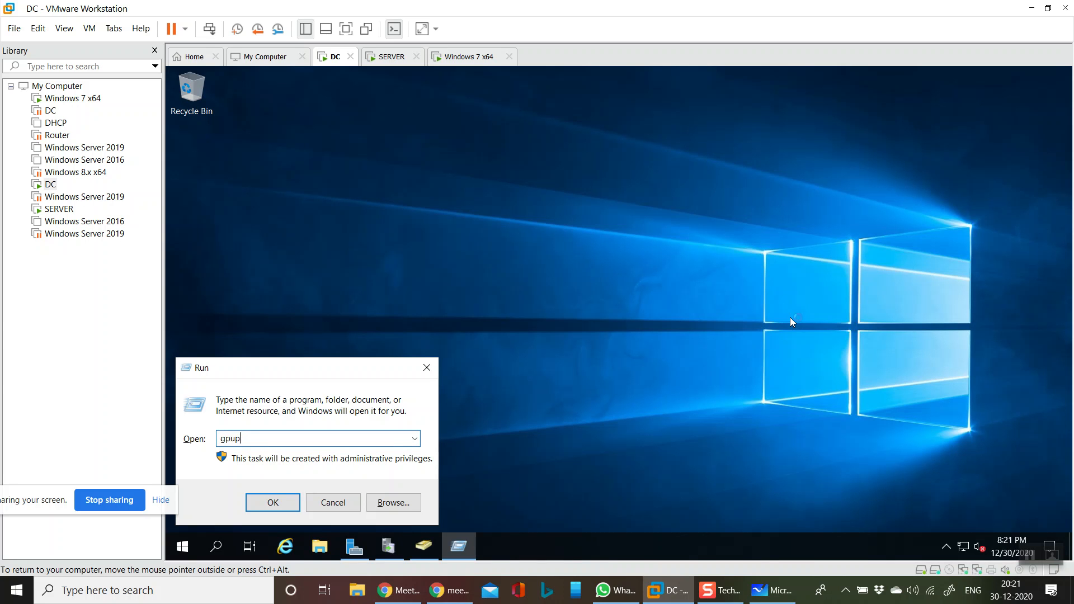
{"action": "type", "text": "date /force"}
{"action": "key", "text": "Return"}
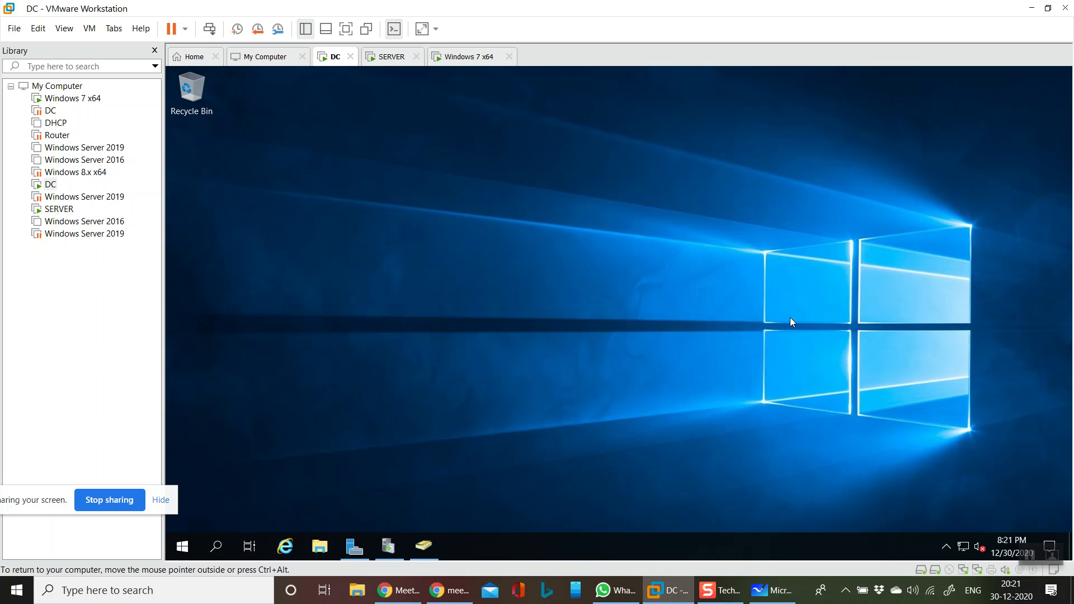
{"action": "left_click", "coordinate": [389, 546]}
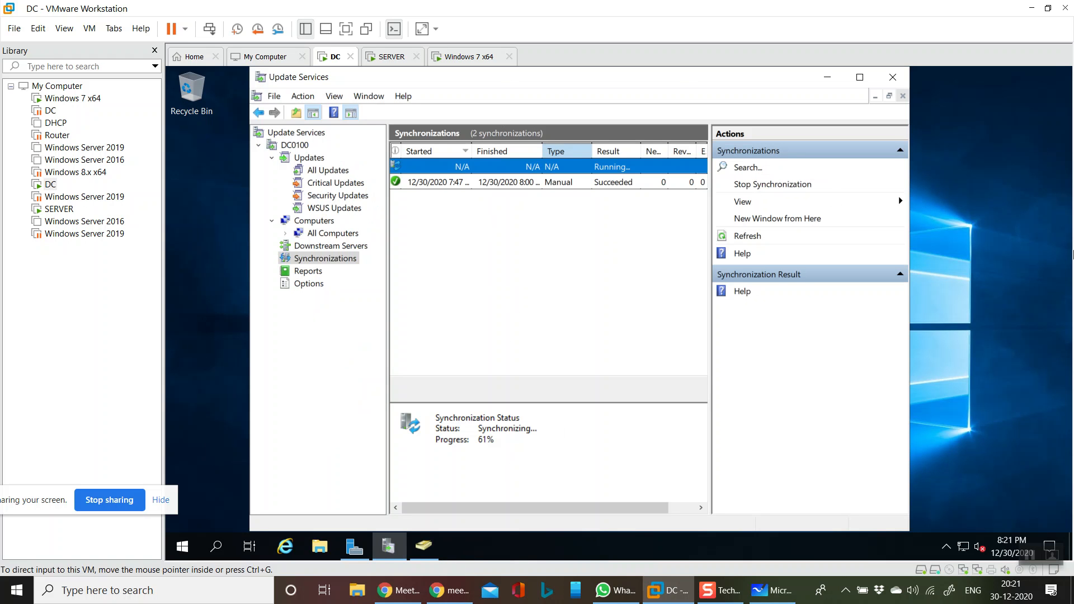
On the SERVER VM, dismiss the Windows Admin Center popup for good and minimize Server Manager
{"action": "left_click", "coordinate": [400, 60]}
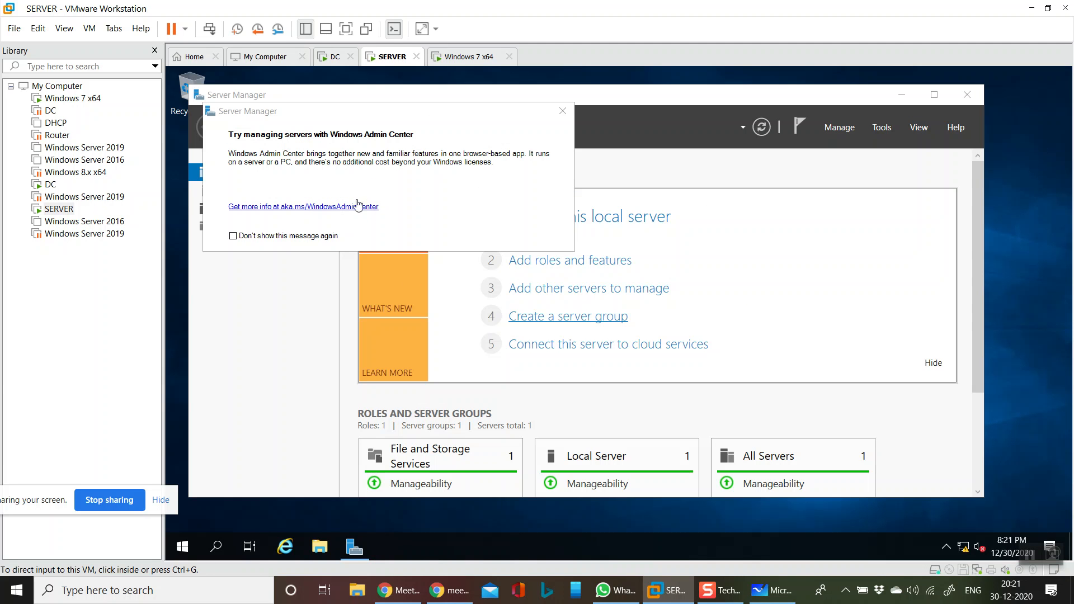
{"action": "left_click", "coordinate": [266, 240]}
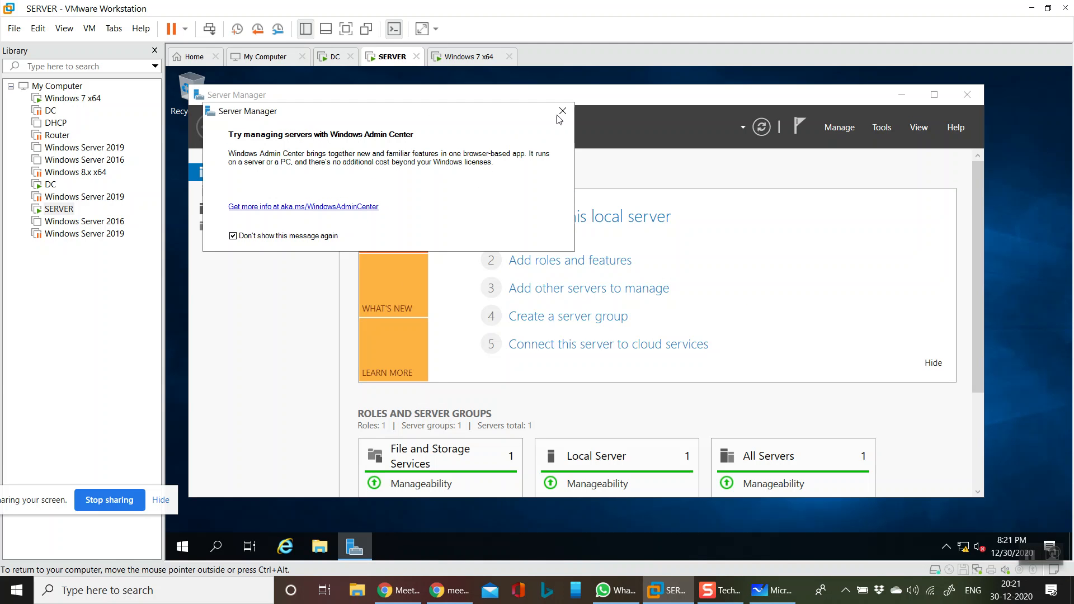
{"action": "left_click", "coordinate": [562, 111]}
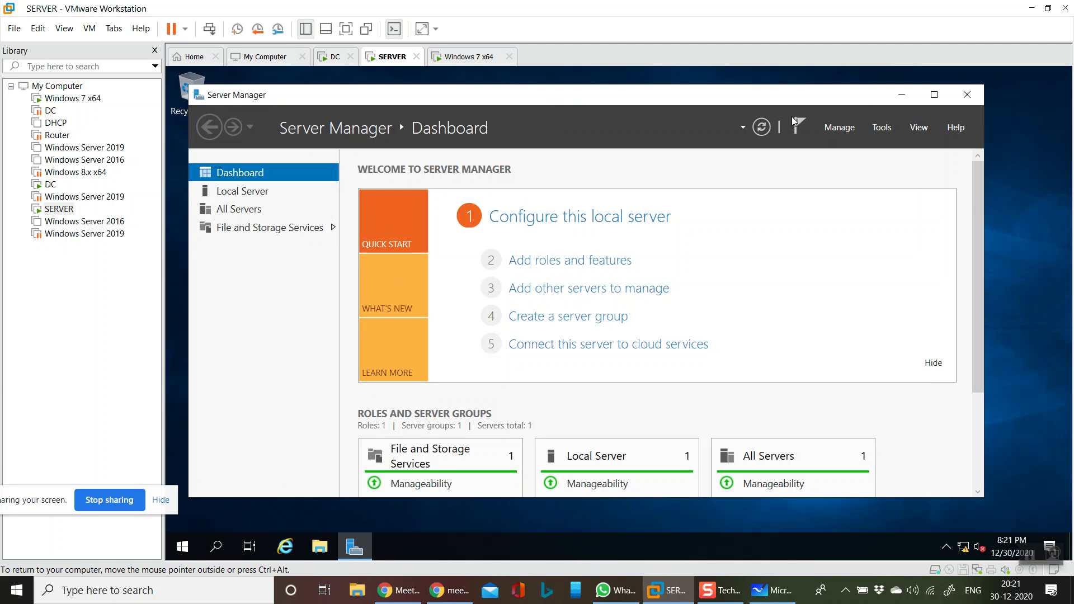
{"action": "left_click", "coordinate": [902, 95]}
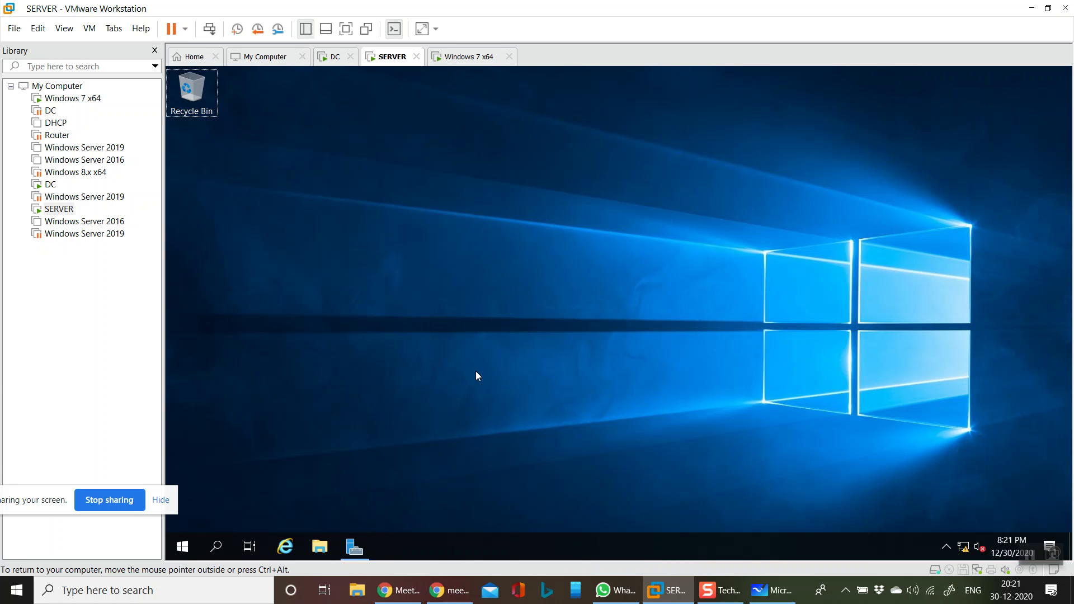
In a command prompt, run wuauclt /detectnow, then wuauclt /detectnow /reportnow
{"action": "key", "text": "super+r"}
{"action": "type", "text": "cmd"}
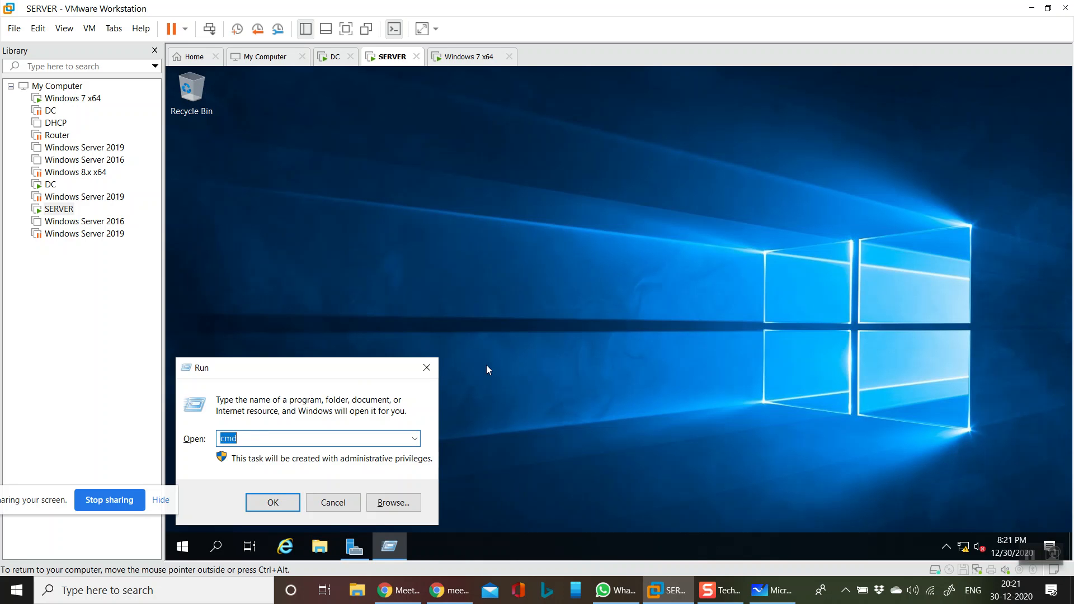
{"action": "key", "text": "Return"}
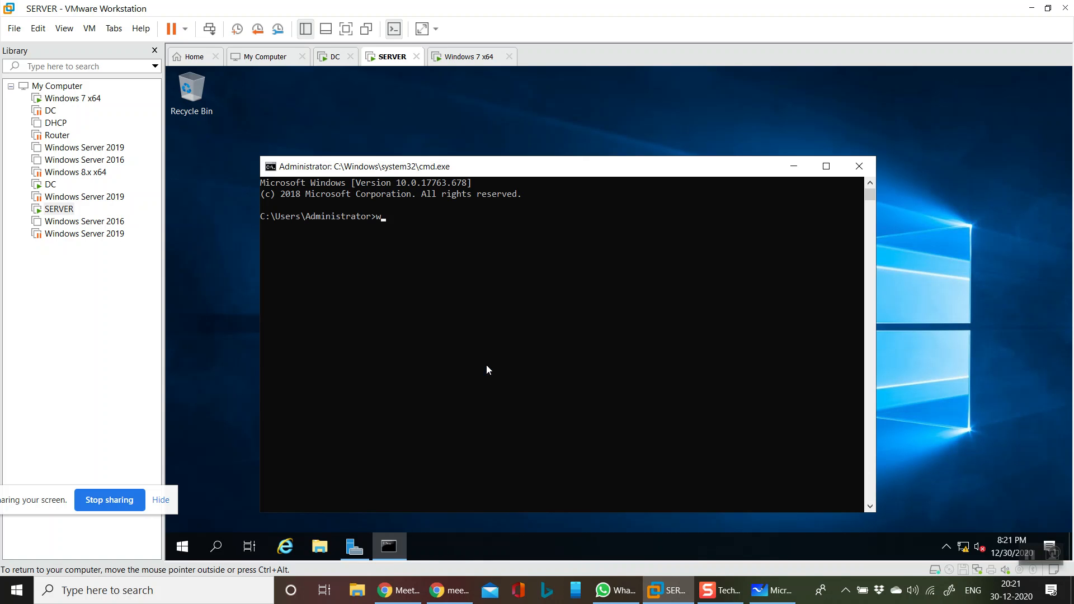
{"action": "type", "text": "wuauclt /detectnow"}
{"action": "key", "text": "Return"}
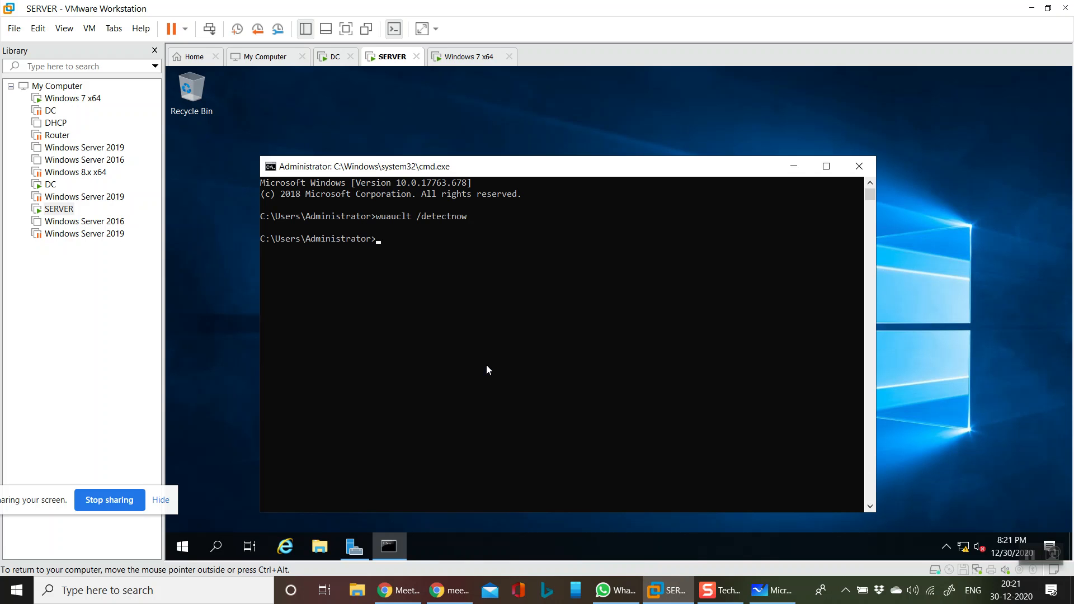
{"action": "key", "text": "Up"}
{"action": "type", "text": "/reportnow"}
{"action": "key", "text": "Return"}
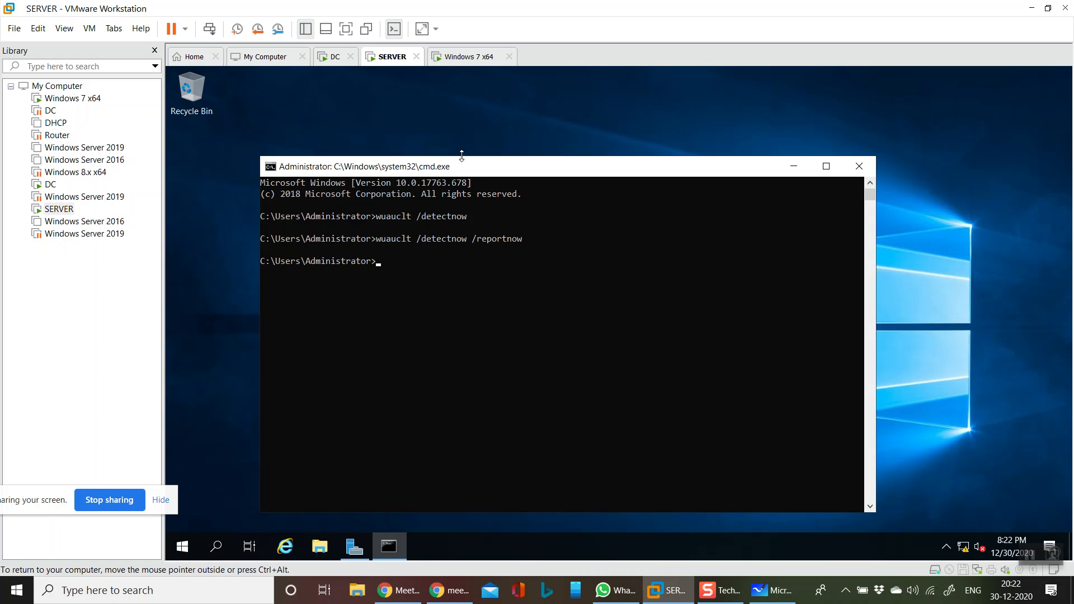
On the Windows 7 VM, bring up the logon screen and choose Other User
{"action": "left_click", "coordinate": [462, 58]}
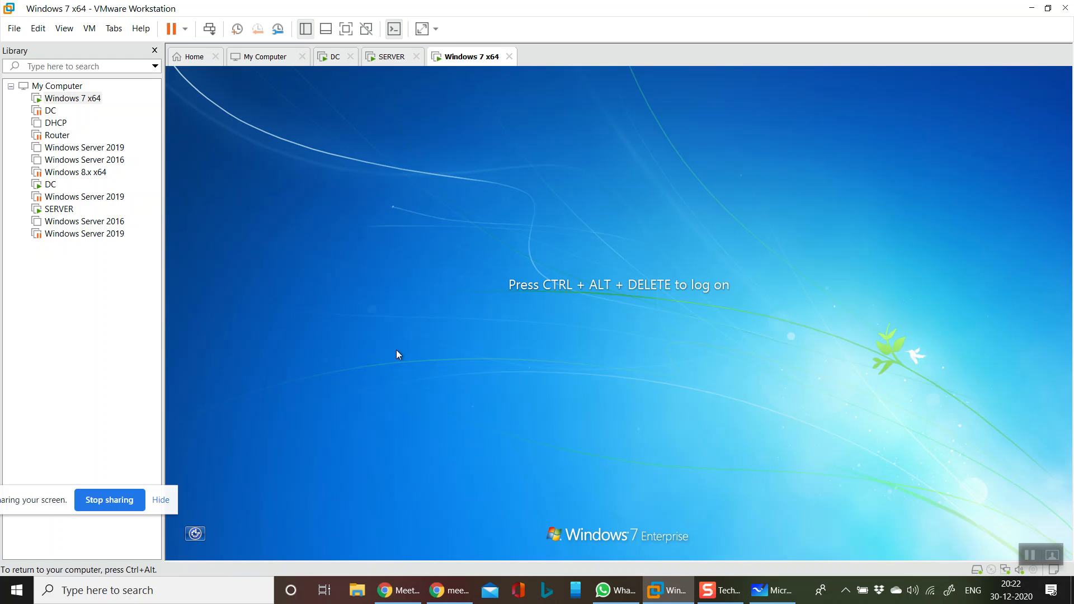
{"action": "key", "text": "ctrl+alt+Insert"}
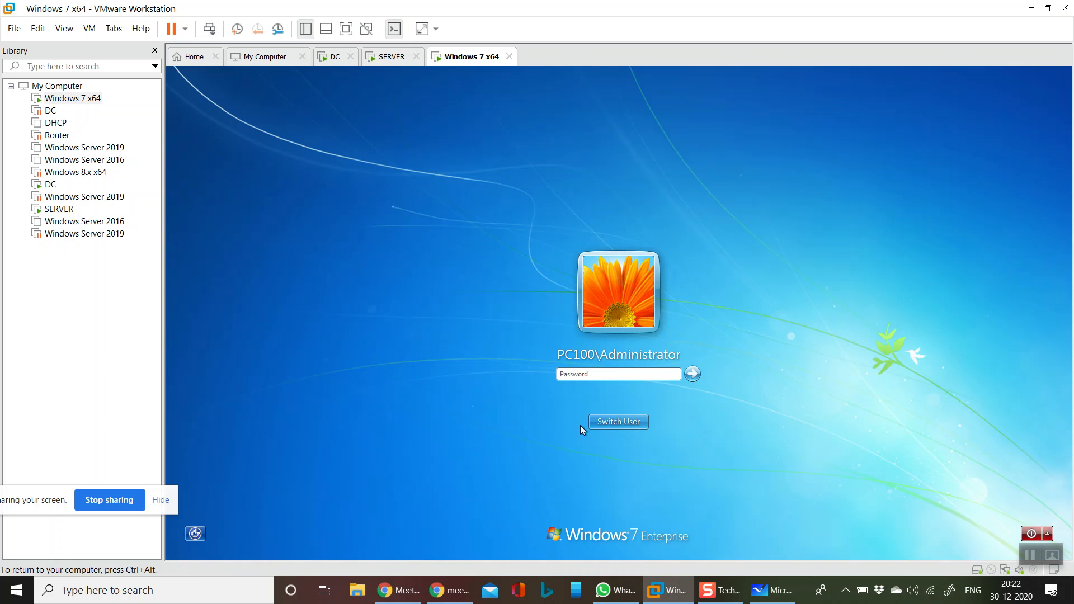
{"action": "left_click", "coordinate": [627, 424]}
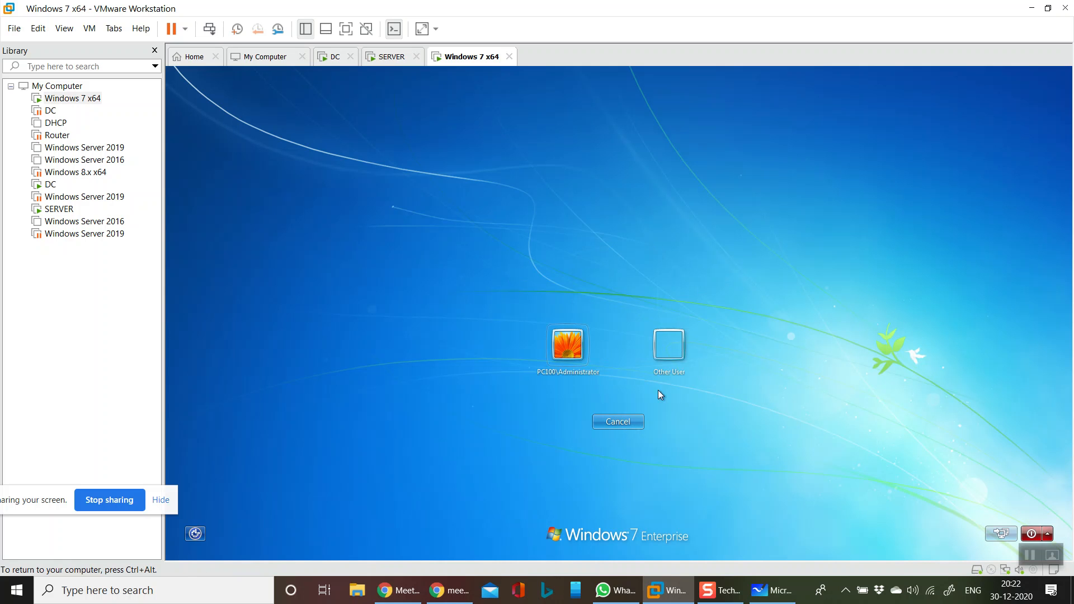
{"action": "left_click", "coordinate": [671, 348]}
Log on with the india.com domain administrator user name and password, re-entering the password once
{"action": "left_click", "coordinate": [605, 339]}
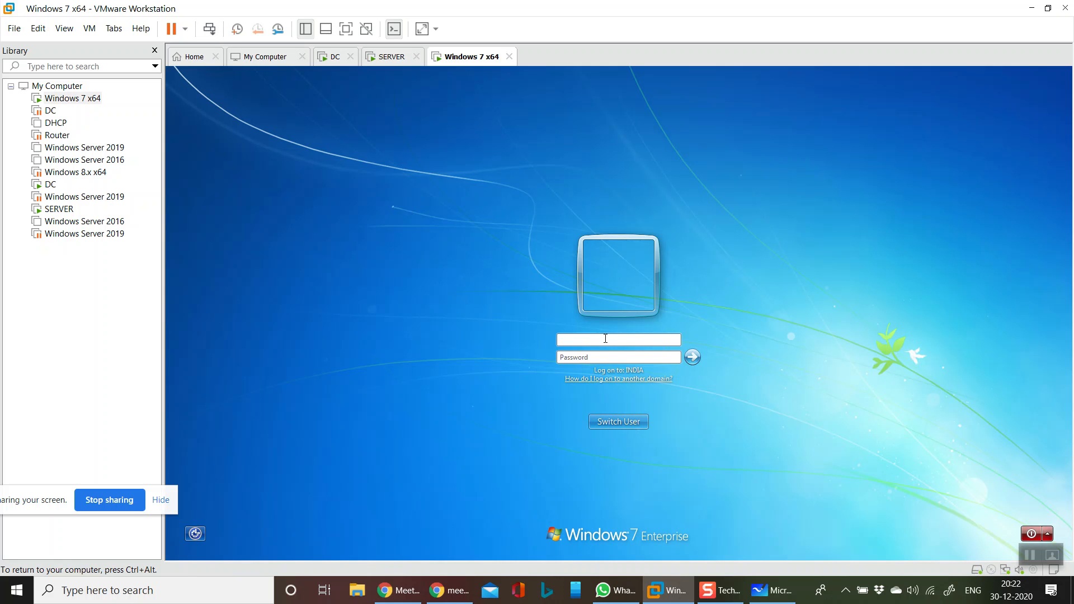
{"action": "type", "text": "a"}
{"action": "key", "text": "BackSpace"}
{"action": "type", "text": "administrator@india.com"}
{"action": "key", "text": "Tab"}
{"action": "type", "text": "P••••••••"}
{"action": "key", "text": "Return"}
{"action": "key", "text": "Return"}
{"action": "type", "text": "•••••••••"}
{"action": "key", "text": "Return"}
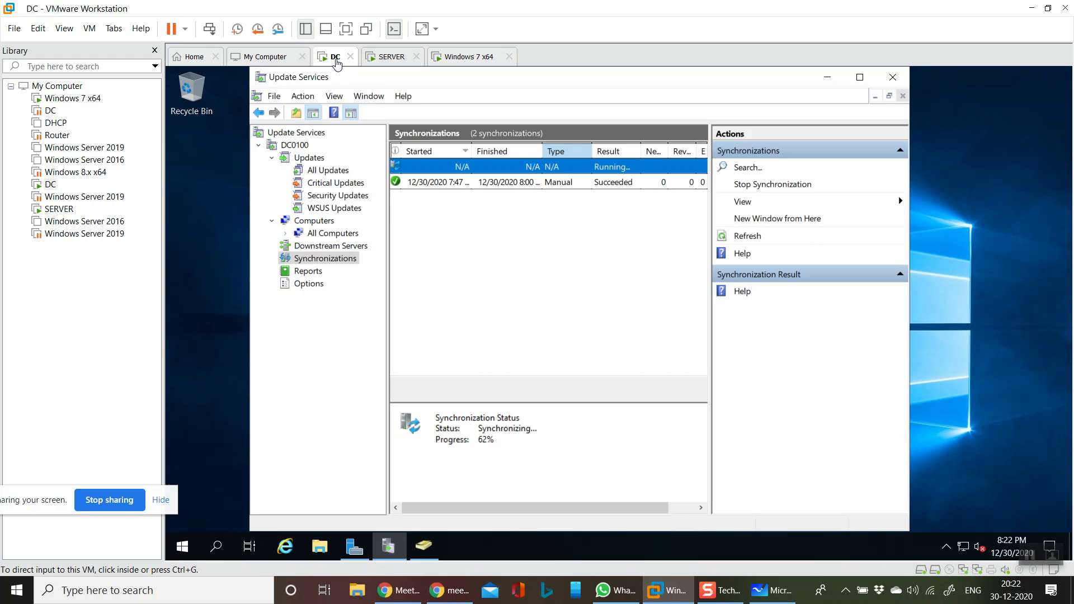
On the DC, show WSUS All Computers with Status set to Any and refresh the still-empty list
{"action": "left_click", "coordinate": [335, 56]}
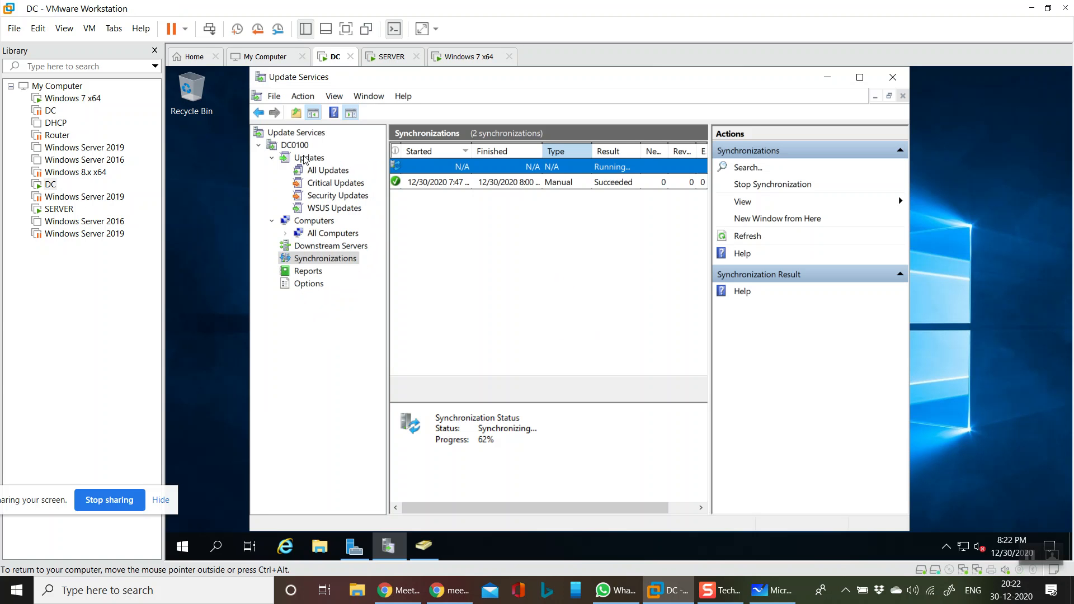
{"action": "left_click", "coordinate": [323, 221]}
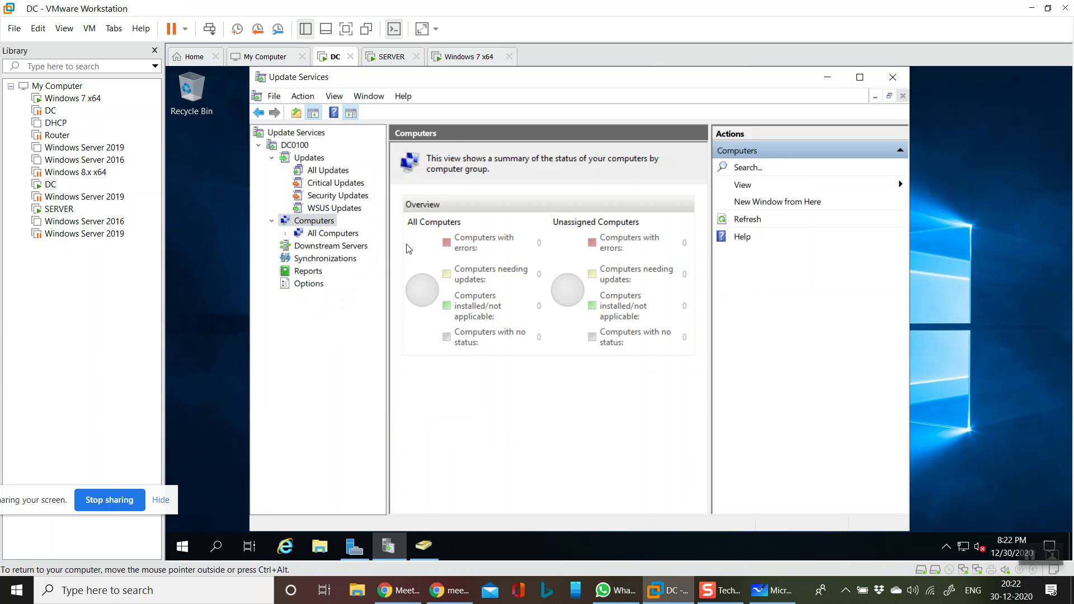
{"action": "left_click", "coordinate": [344, 234]}
{"action": "left_click", "coordinate": [521, 158]}
{"action": "left_click", "coordinate": [504, 238]}
{"action": "left_click", "coordinate": [562, 152]}
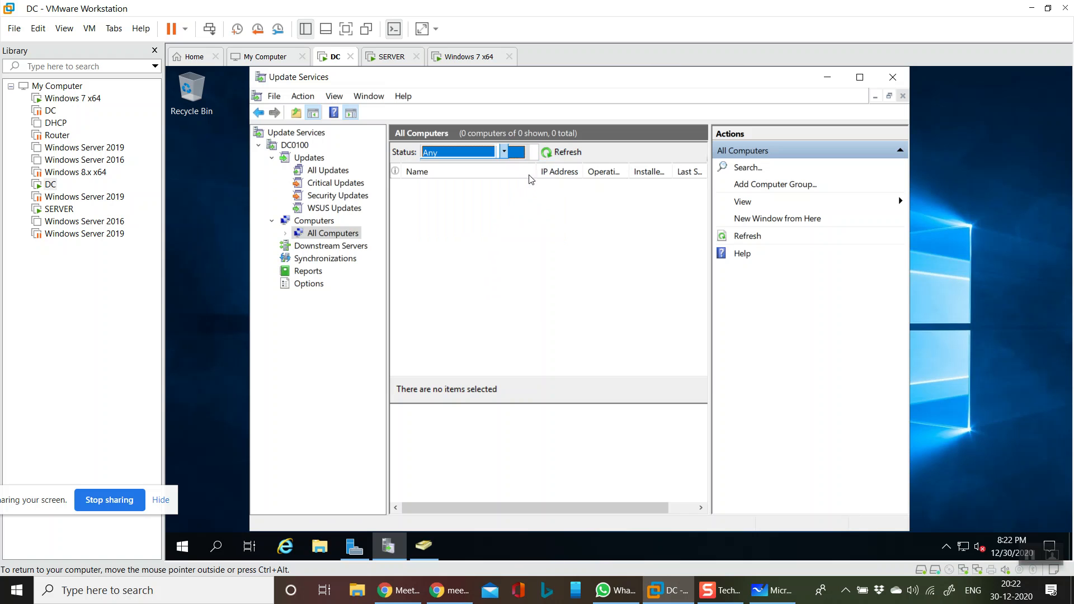
{"action": "left_click", "coordinate": [530, 155]}
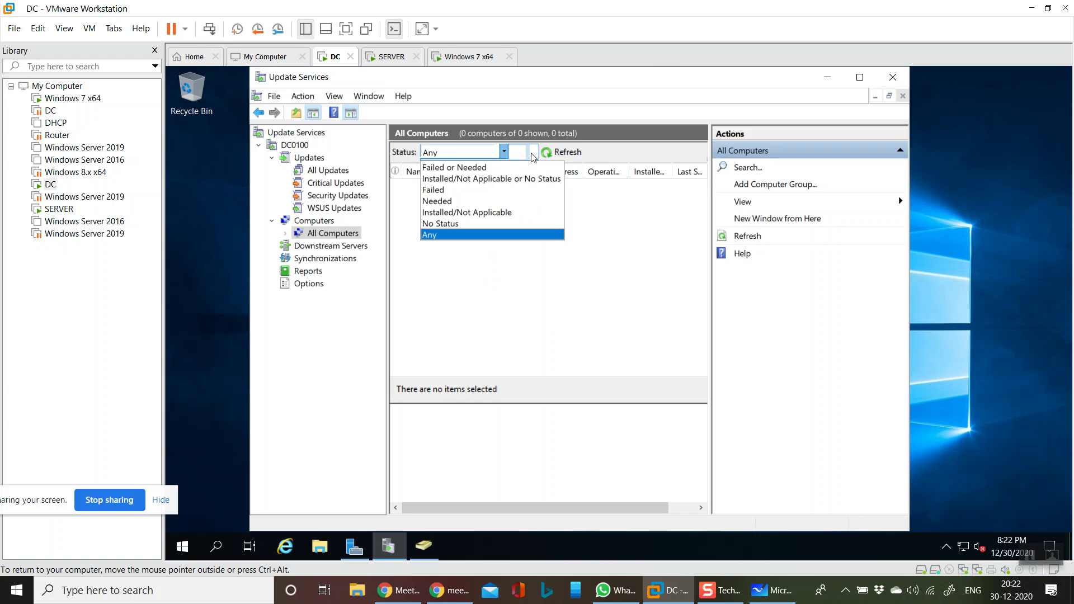
{"action": "left_click", "coordinate": [460, 232]}
{"action": "left_click", "coordinate": [568, 151]}
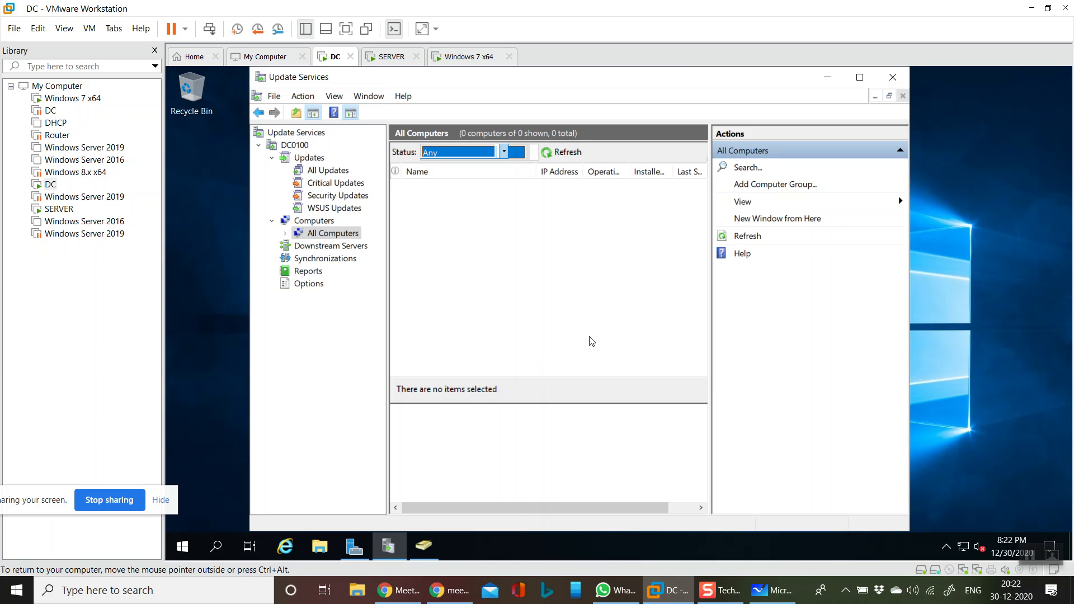
{"action": "left_click", "coordinate": [571, 150]}
Run gpupdate /force in the SERVER machine's command prompt
{"action": "left_click", "coordinate": [392, 57]}
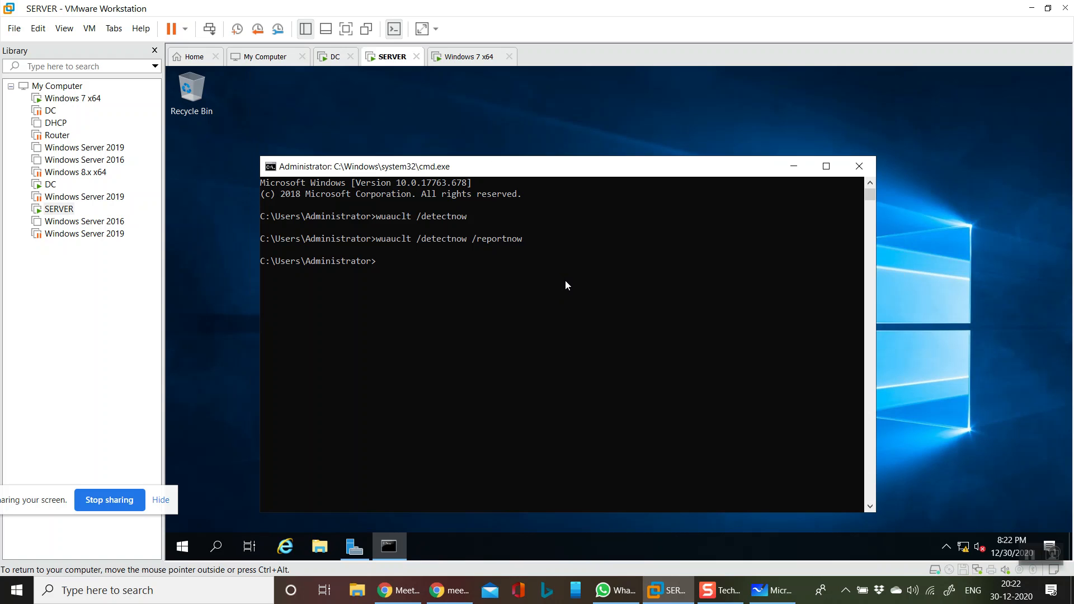
{"action": "type", "text": "gpupdate /force"}
{"action": "key", "text": "Return"}
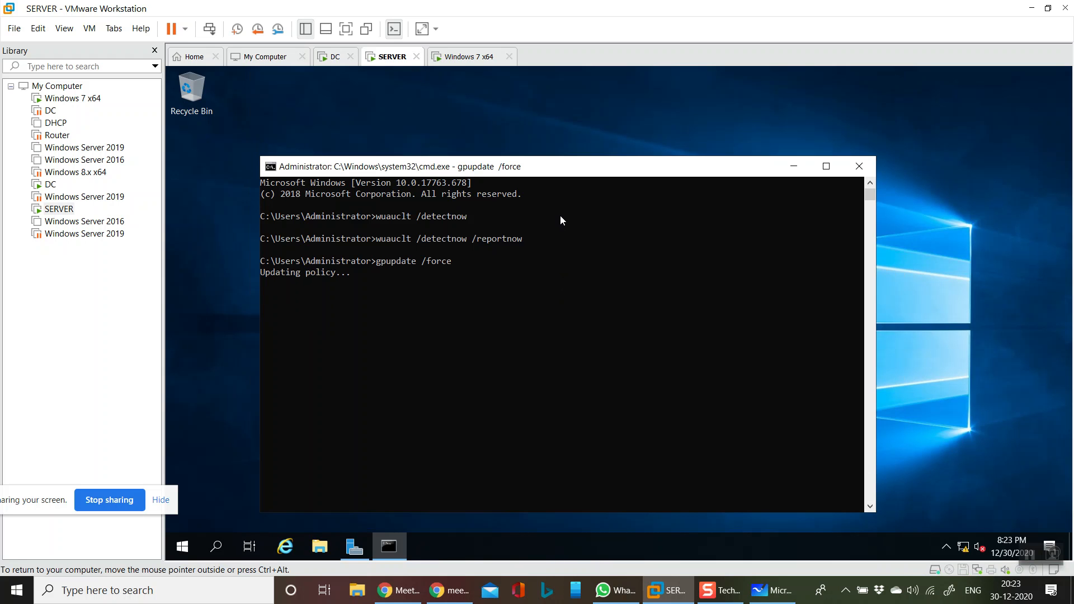
On the Windows 7 client, open a command prompt and run gpupdate /force
{"action": "left_click", "coordinate": [460, 57]}
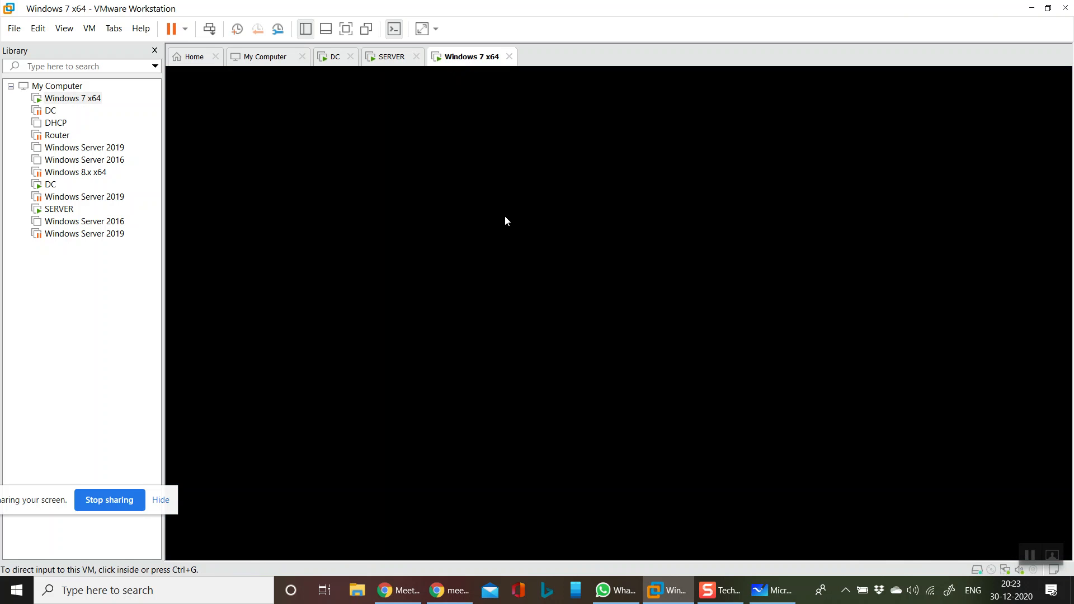
{"action": "key", "text": "super+r"}
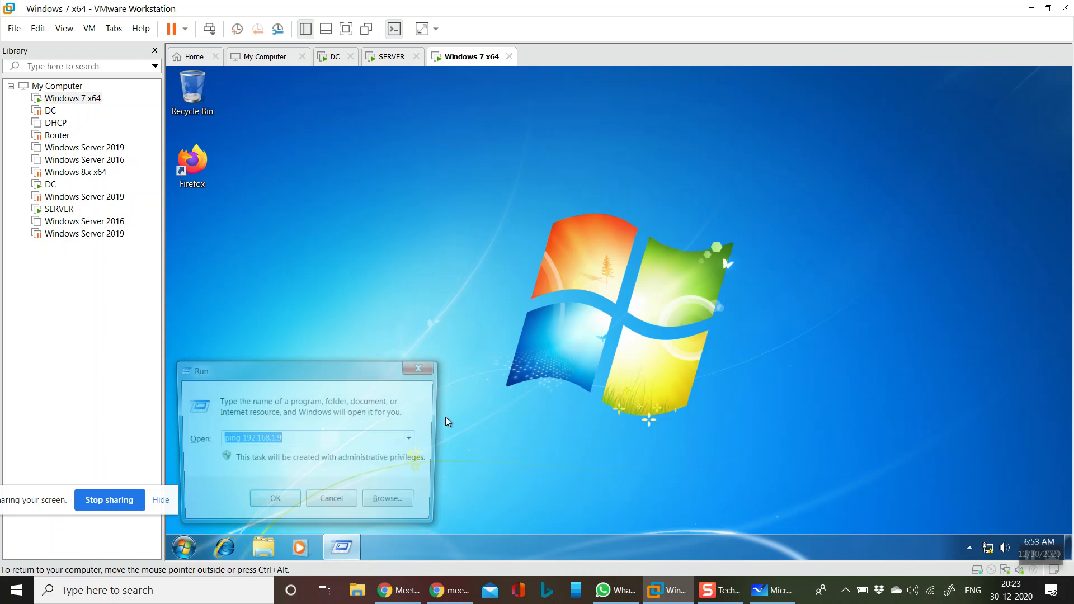
{"action": "type", "text": "cmd"}
{"action": "key", "text": "Return"}
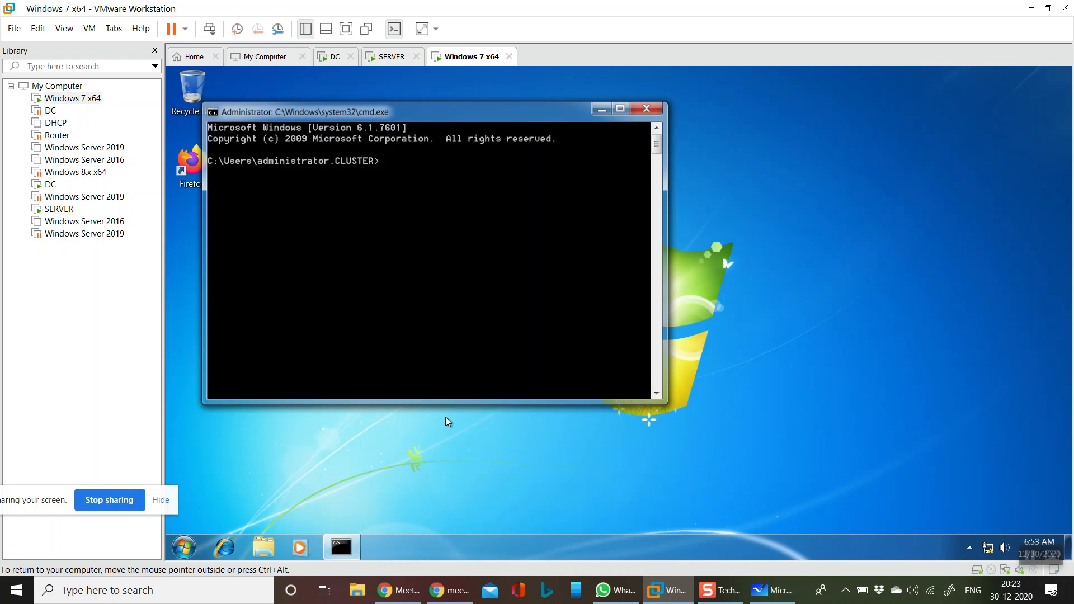
{"action": "type", "text": "gpupd"}
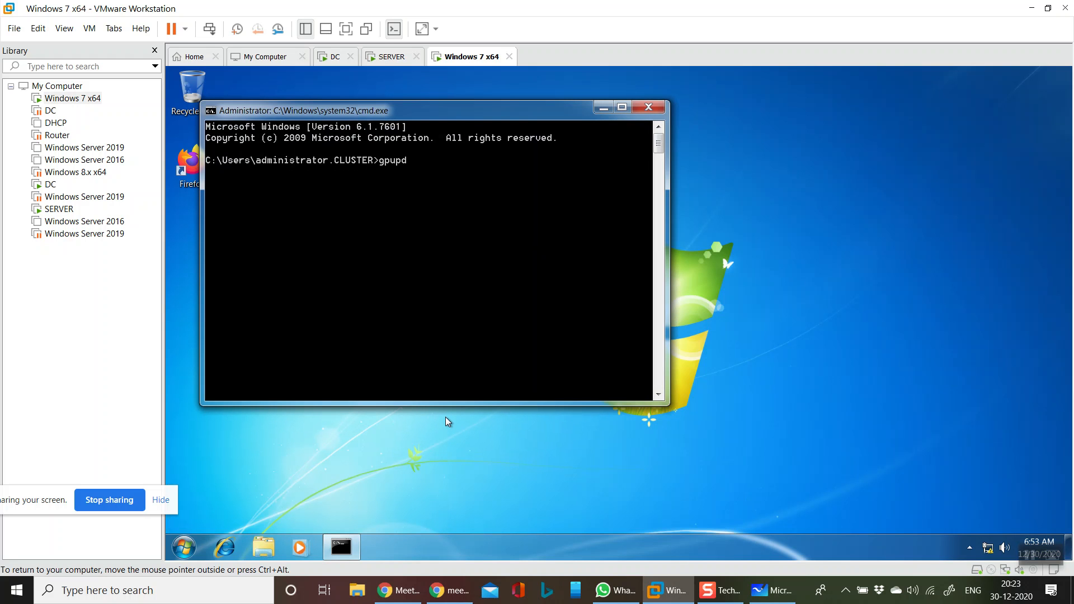
{"action": "type", "text": "ate /force"}
{"action": "key", "text": "Return"}
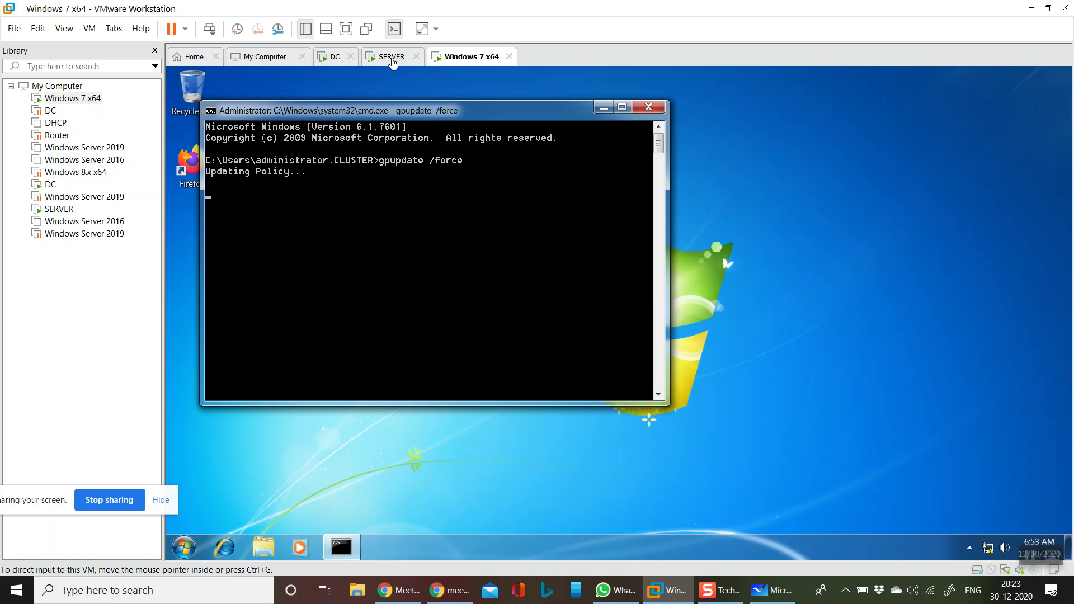
Return to the DC and refresh the Update Services All Computers list
{"action": "left_click", "coordinate": [391, 56]}
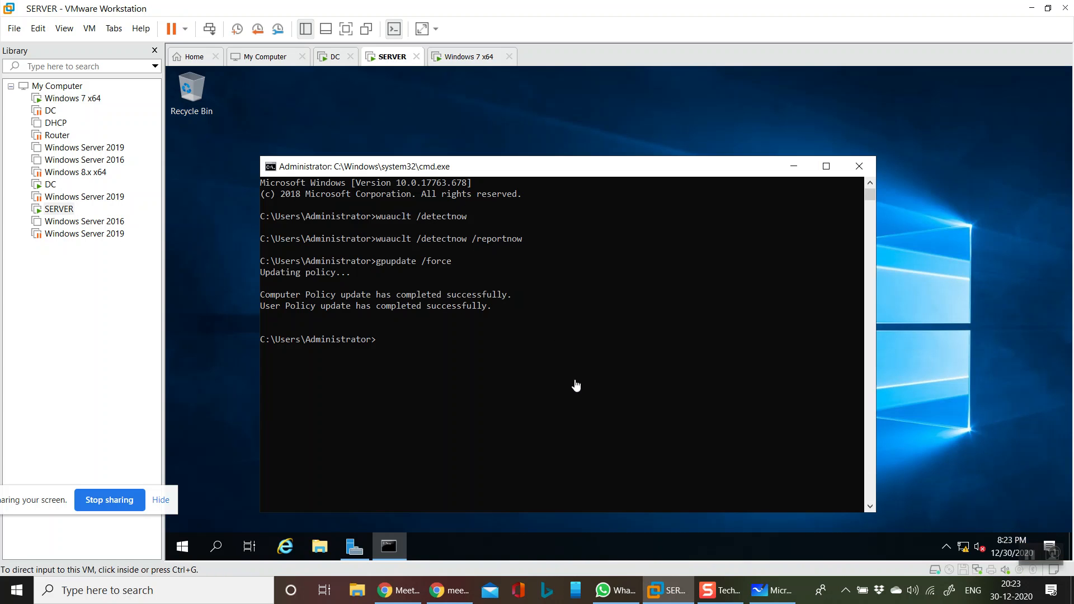
{"action": "left_click", "coordinate": [469, 57]}
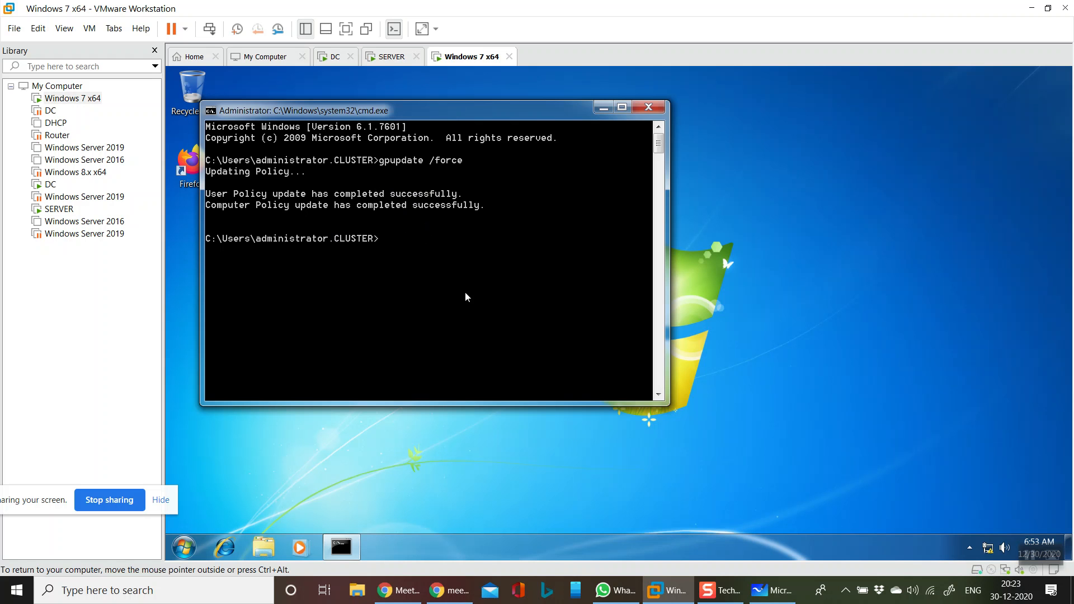
{"action": "left_click", "coordinate": [335, 57]}
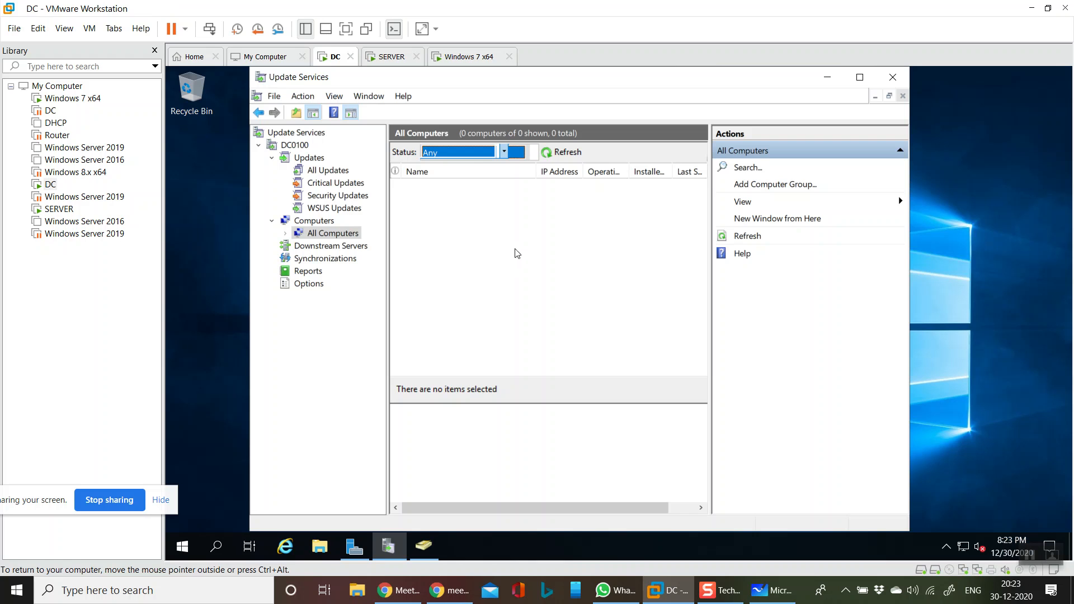
{"action": "left_click", "coordinate": [548, 155]}
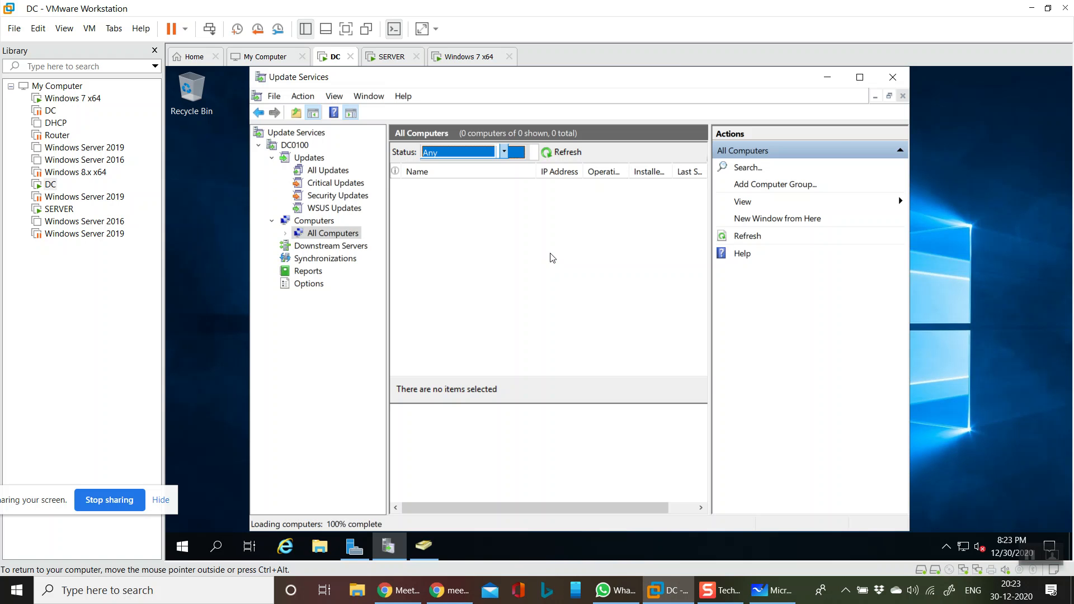
Filter the computer list to No Status and refresh, then set Status back to Any
{"action": "left_click", "coordinate": [465, 153]}
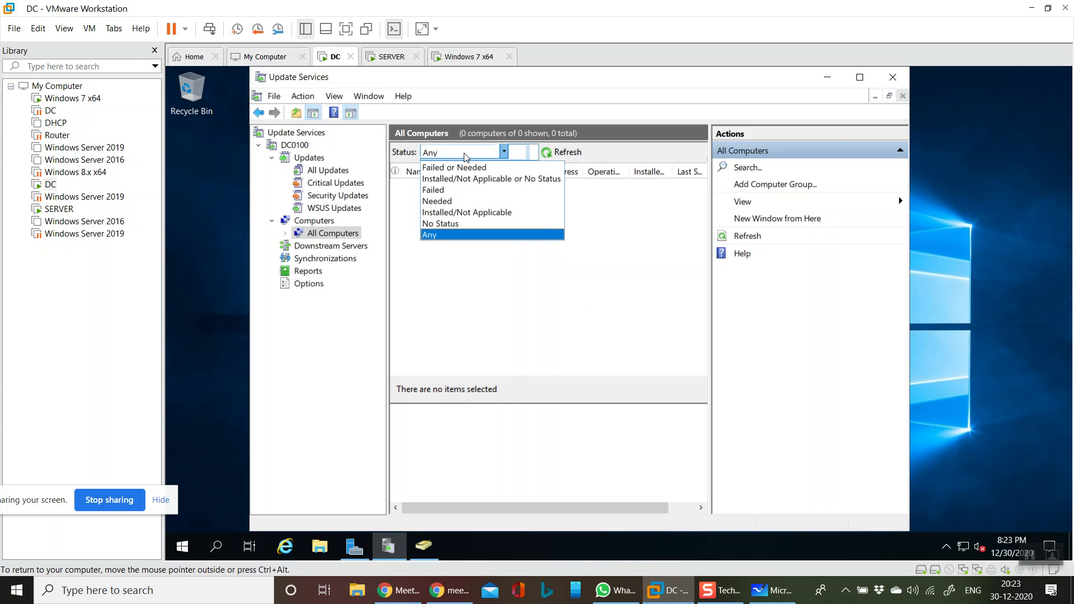
{"action": "left_click", "coordinate": [442, 223]}
{"action": "left_click", "coordinate": [554, 154]}
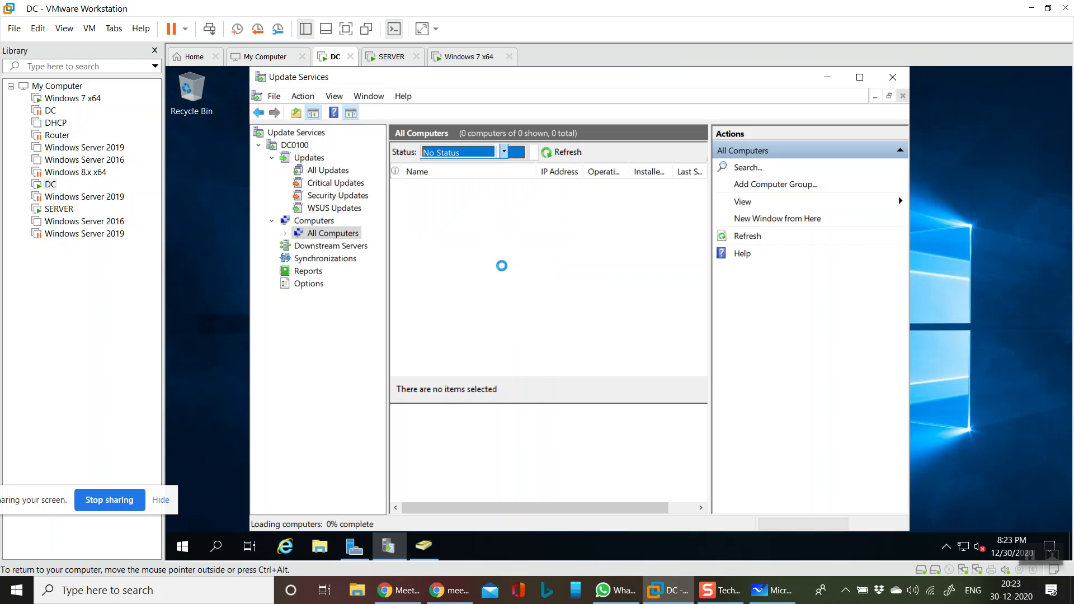
{"action": "left_click", "coordinate": [488, 157]}
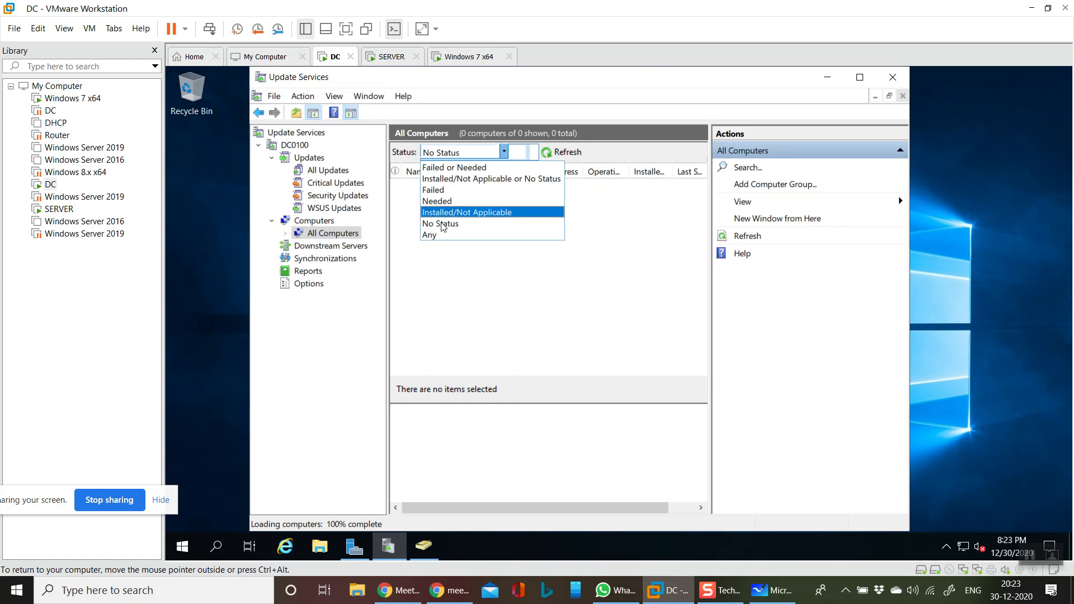
{"action": "left_click", "coordinate": [439, 235]}
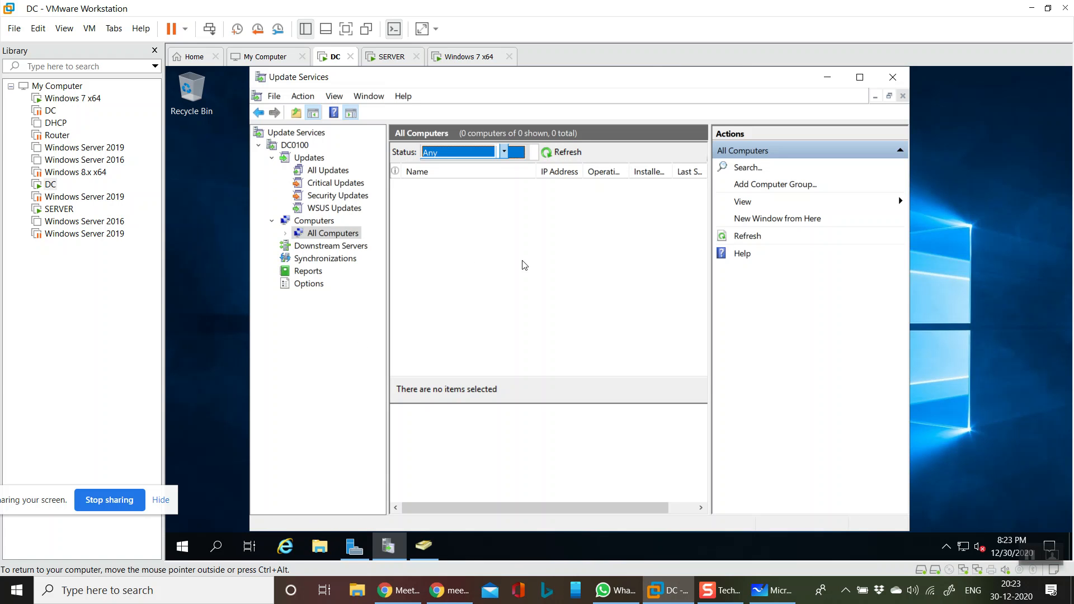
Select the DC0100 server node and open the All Updates view
{"action": "left_click", "coordinate": [546, 314]}
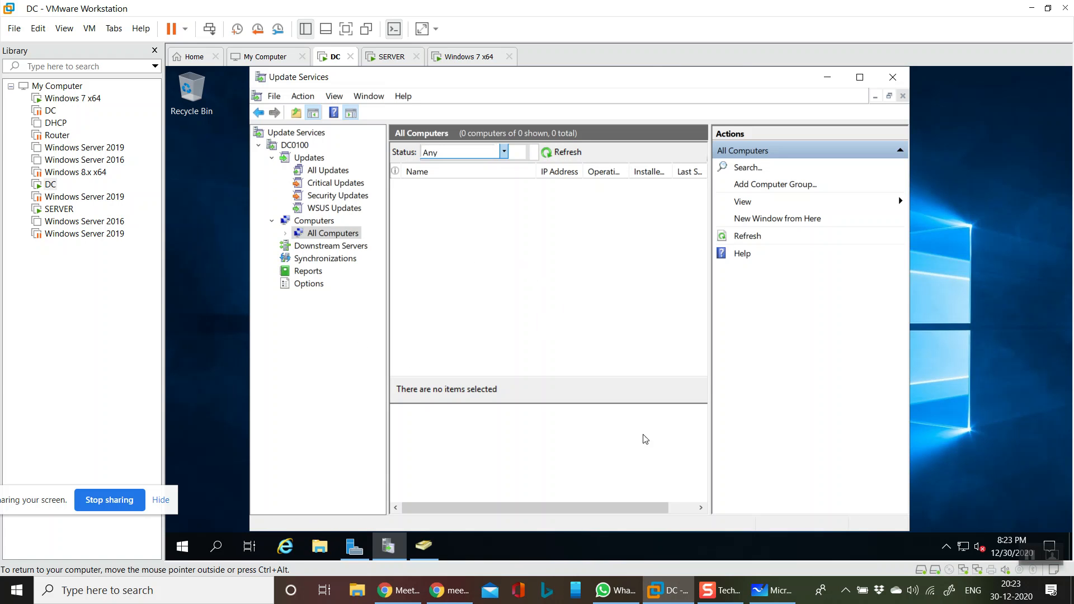
{"action": "left_click", "coordinate": [295, 146]}
{"action": "left_click", "coordinate": [330, 171]}
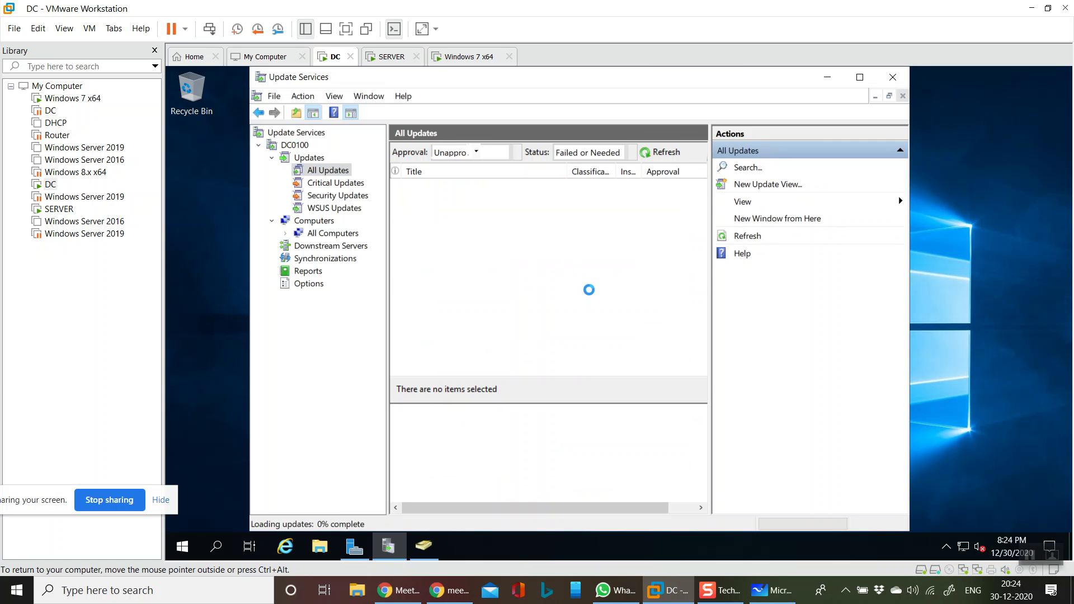
Open a command prompt on the DC and run wuauclt /detectnow several times
{"action": "key", "text": "super+r"}
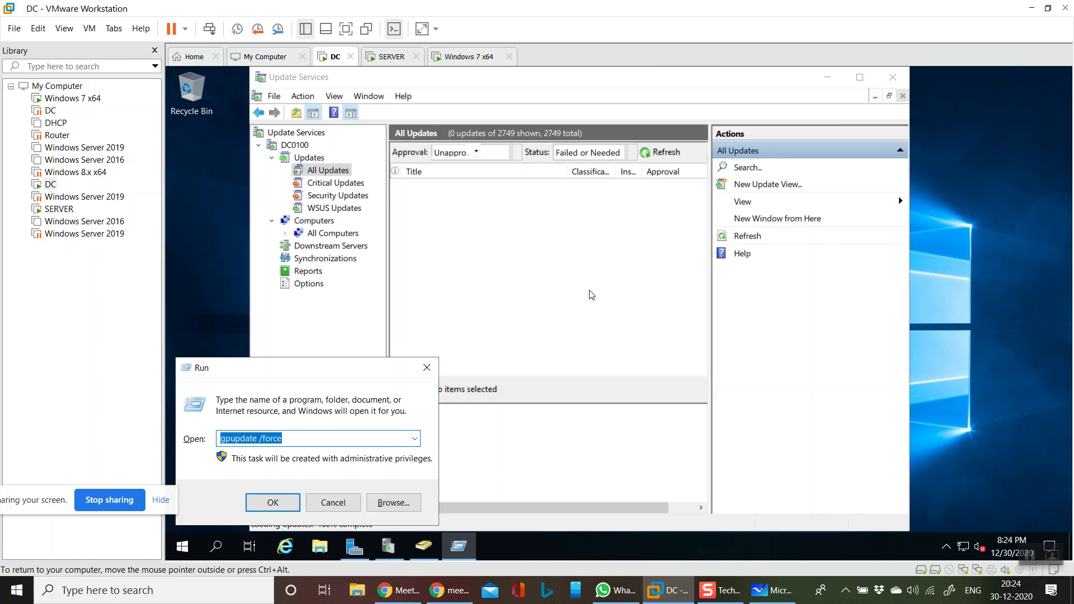
{"action": "type", "text": "cmd"}
{"action": "key", "text": "Return"}
{"action": "type", "text": "wuauc"}
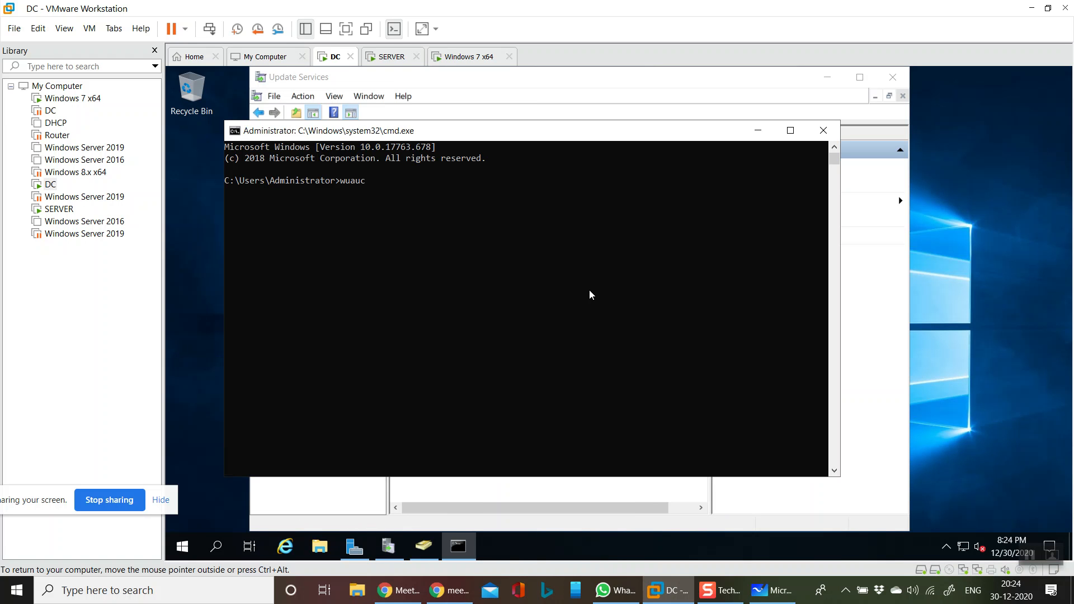
{"action": "type", "text": "lt /detecetn"}
{"action": "key", "text": "BackSpace"}
{"action": "type", "text": "ow"}
{"action": "key", "text": "Return"}
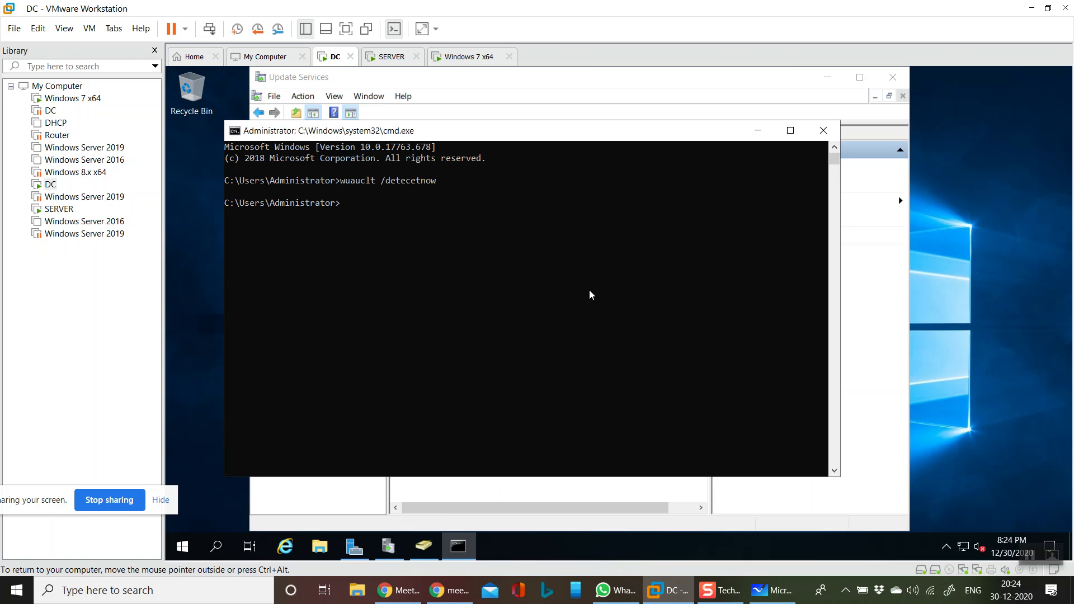
{"action": "type", "text": "wuauclt /detectnow"}
{"action": "key", "text": "Return"}
{"action": "key", "text": "Up"}
{"action": "key", "text": "Return"}
{"action": "key", "text": "Up"}
{"action": "key", "text": "Return"}
{"action": "key", "text": "Up"}
{"action": "key", "text": "Return"}
Run wuauclt /detectnow /reportnow repeatedly, then return to Update Services
{"action": "key", "text": "Up"}
{"action": "type", "text": "/r"}
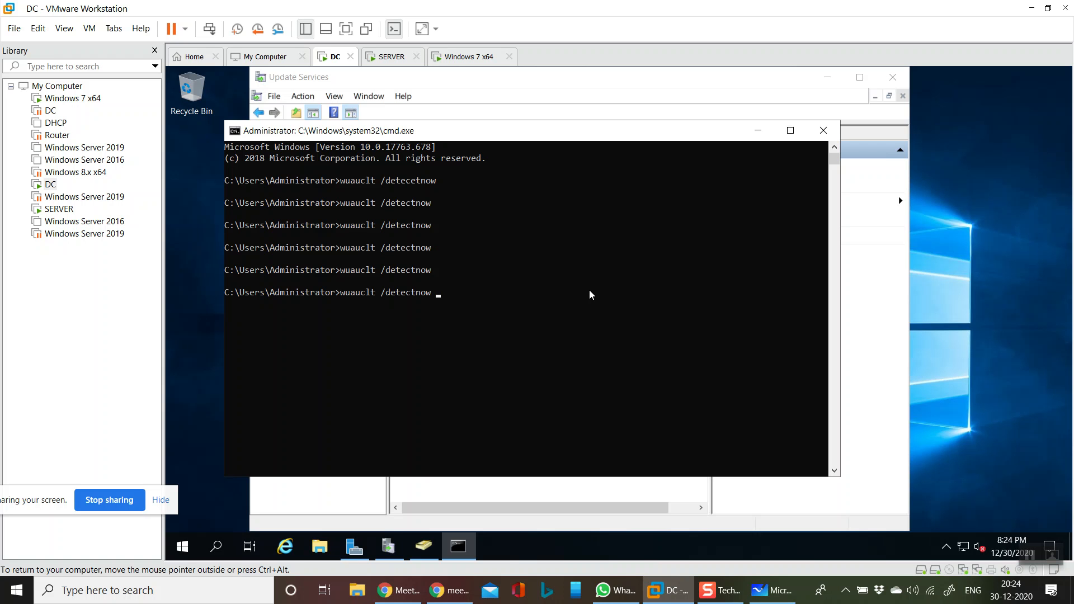
{"action": "type", "text": "eportnow"}
{"action": "key", "text": "Return"}
{"action": "key", "text": "Up"}
{"action": "key", "text": "Return"}
{"action": "key", "text": "Up"}
{"action": "key", "text": "Return"}
{"action": "key", "text": "Up"}
{"action": "key", "text": "Return"}
{"action": "key", "text": "Up"}
{"action": "key", "text": "Return"}
{"action": "key", "text": "Up"}
{"action": "key", "text": "Return"}
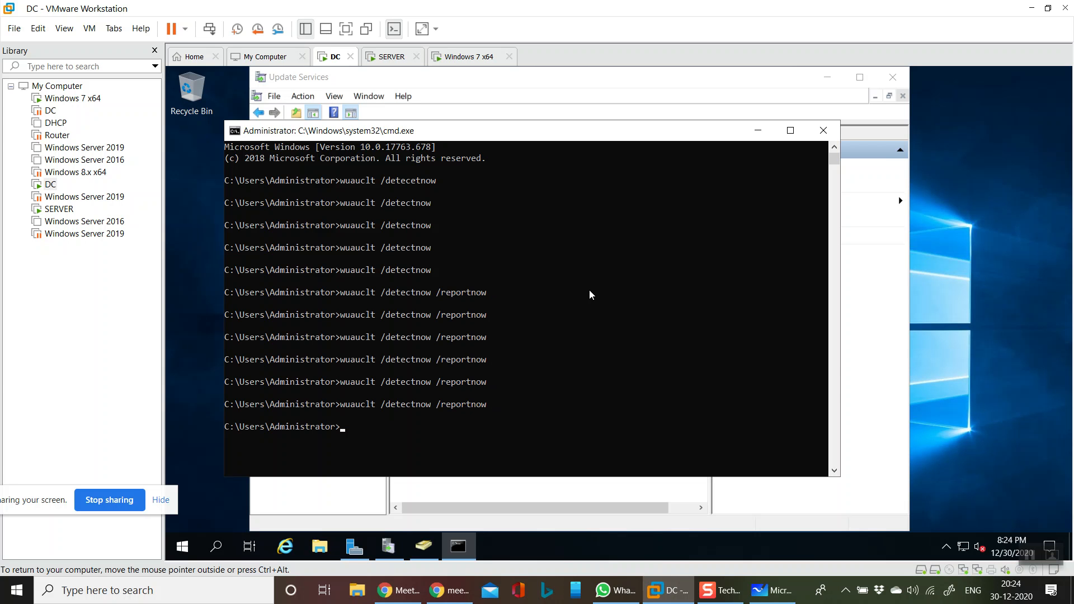
{"action": "left_click", "coordinate": [737, 103]}
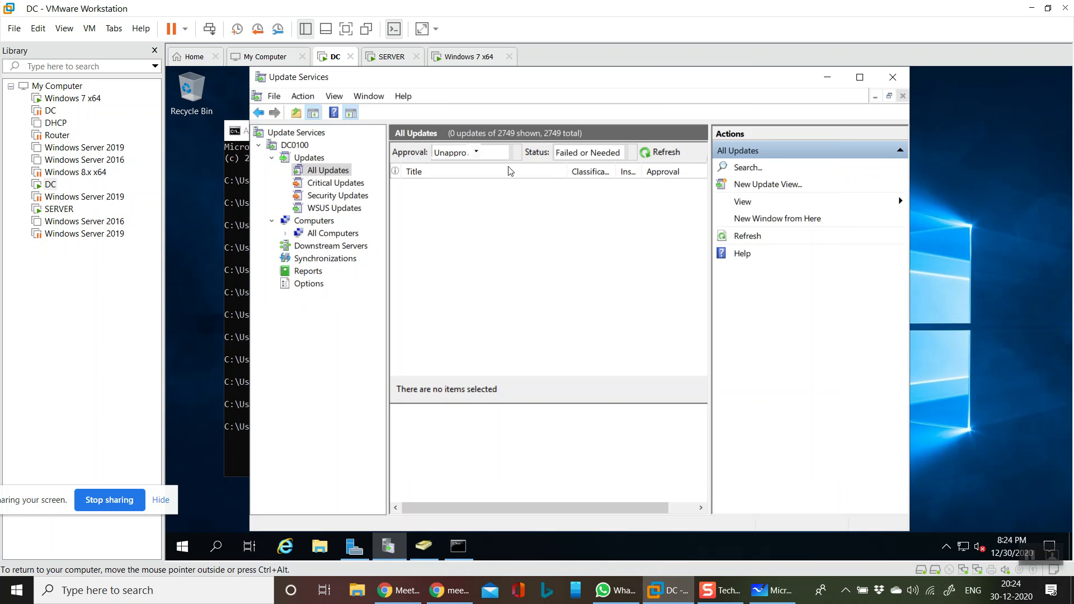
Refresh All Updates, then refresh All Computers until pc100.india.com appears
{"action": "left_click", "coordinate": [660, 152]}
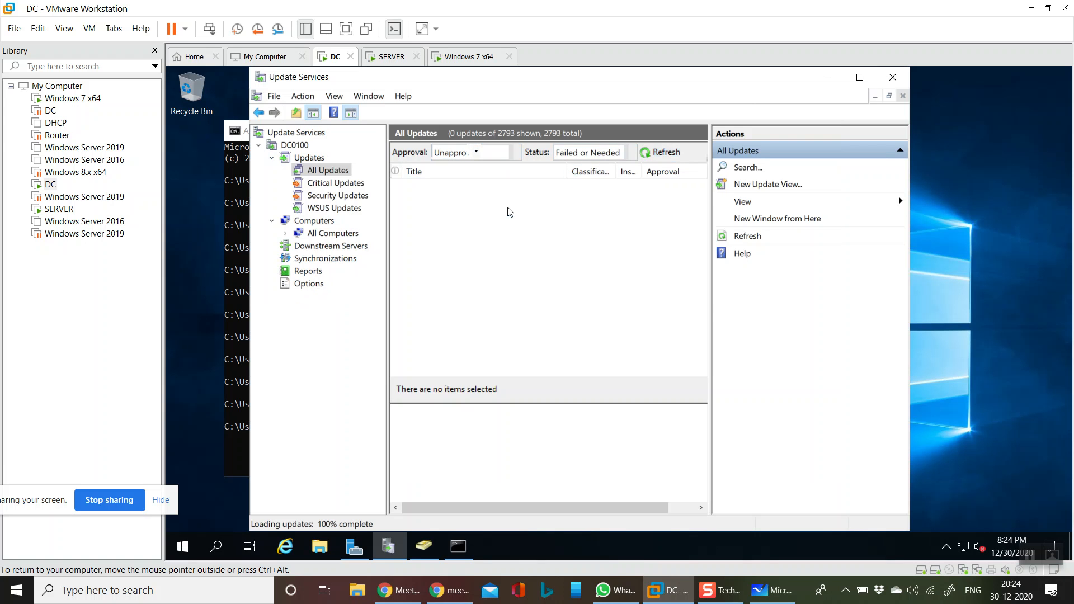
{"action": "left_click", "coordinate": [326, 233]}
{"action": "left_click", "coordinate": [563, 152]}
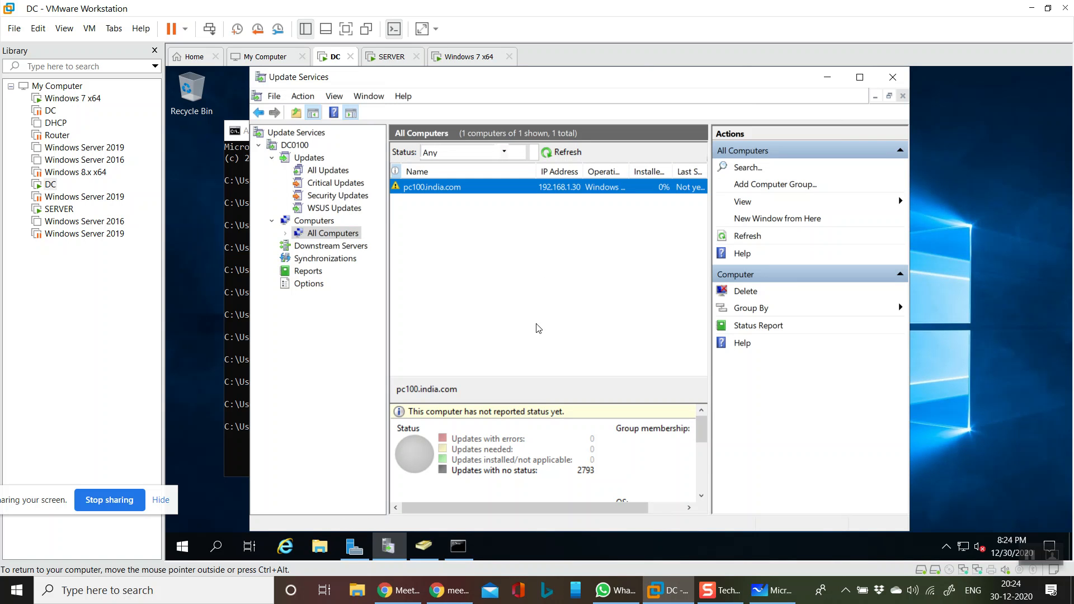
{"action": "left_click", "coordinate": [565, 159]}
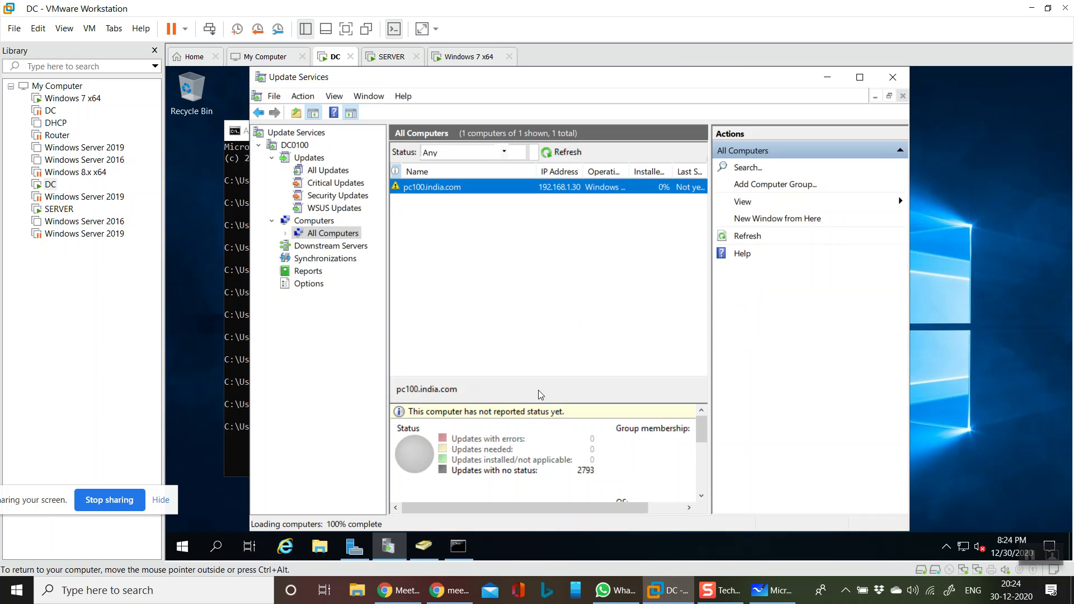
Switch to the SERVER machine and rerun gpupdate /force from command history
{"action": "left_click", "coordinate": [472, 61]}
{"action": "left_click", "coordinate": [395, 57]}
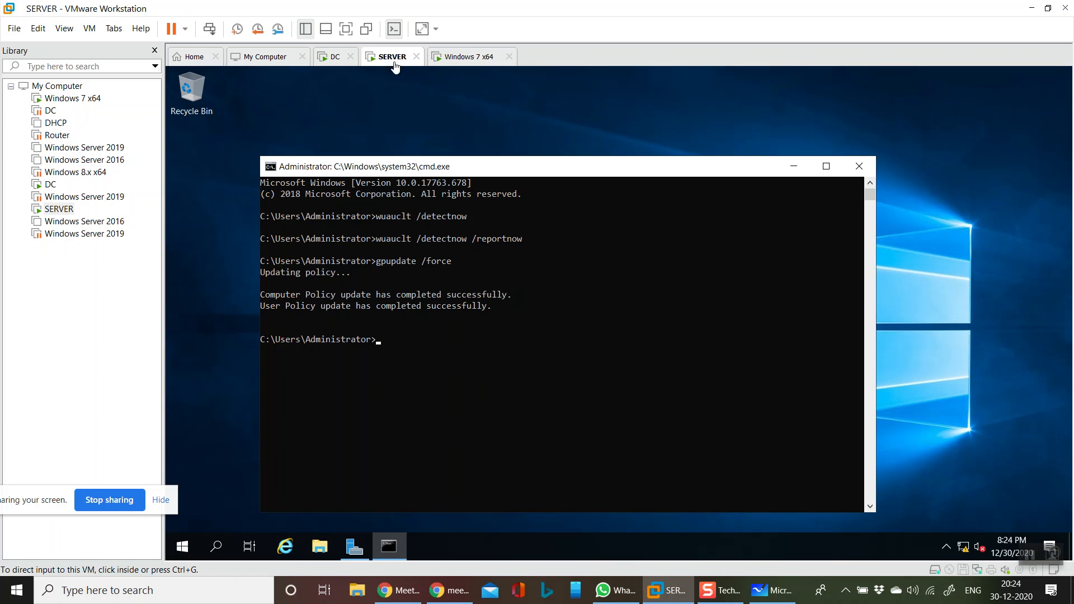
{"action": "key", "text": "Up"}
{"action": "key", "text": "Return"}
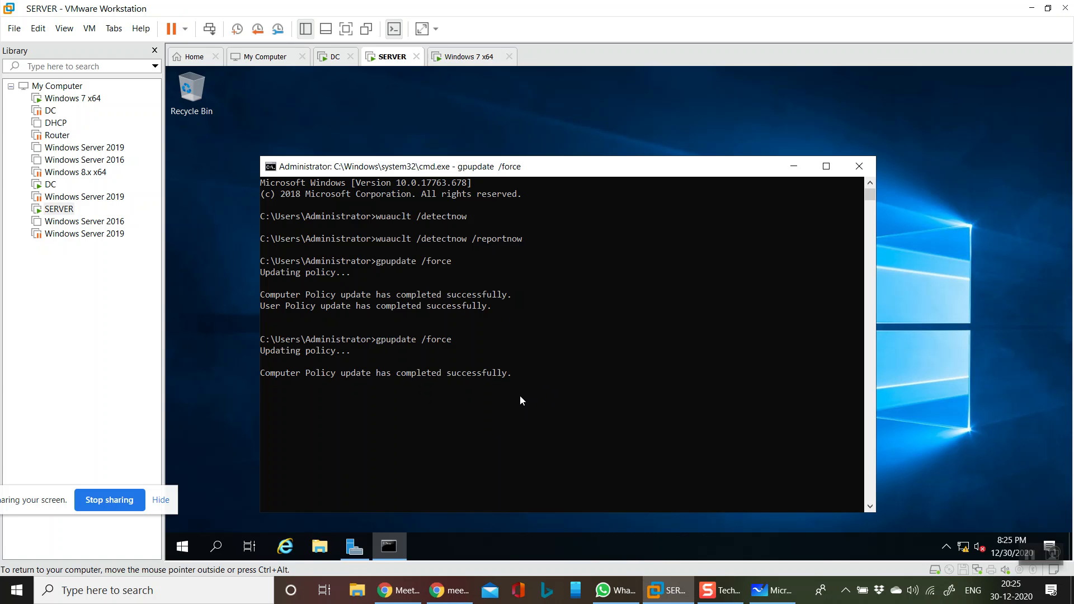
Rerun wuauclt /detectnow /reportnow from command history about seven more times
{"action": "key", "text": "Up"}
{"action": "key", "text": "Up"}
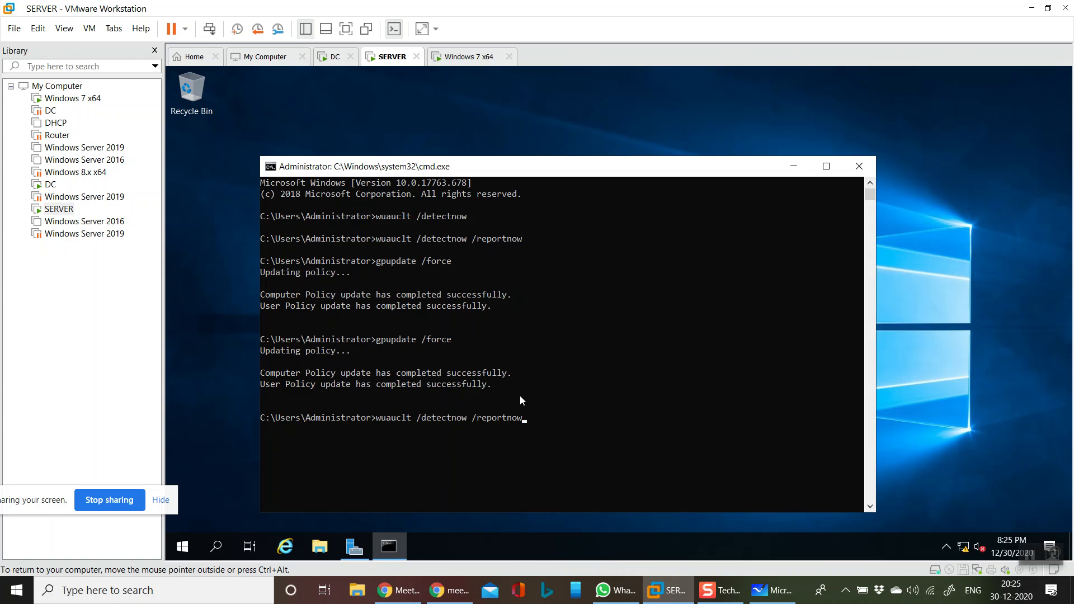
{"action": "key", "text": "Return"}
{"action": "key", "text": "Up"}
{"action": "key", "text": "Return"}
{"action": "key", "text": "Up"}
{"action": "key", "text": "Return"}
{"action": "key", "text": "Up"}
{"action": "key", "text": "Return"}
{"action": "key", "text": "Up"}
{"action": "key", "text": "Return"}
{"action": "key", "text": "Return"}
{"action": "key", "text": "Return"}
{"action": "key", "text": "Return"}
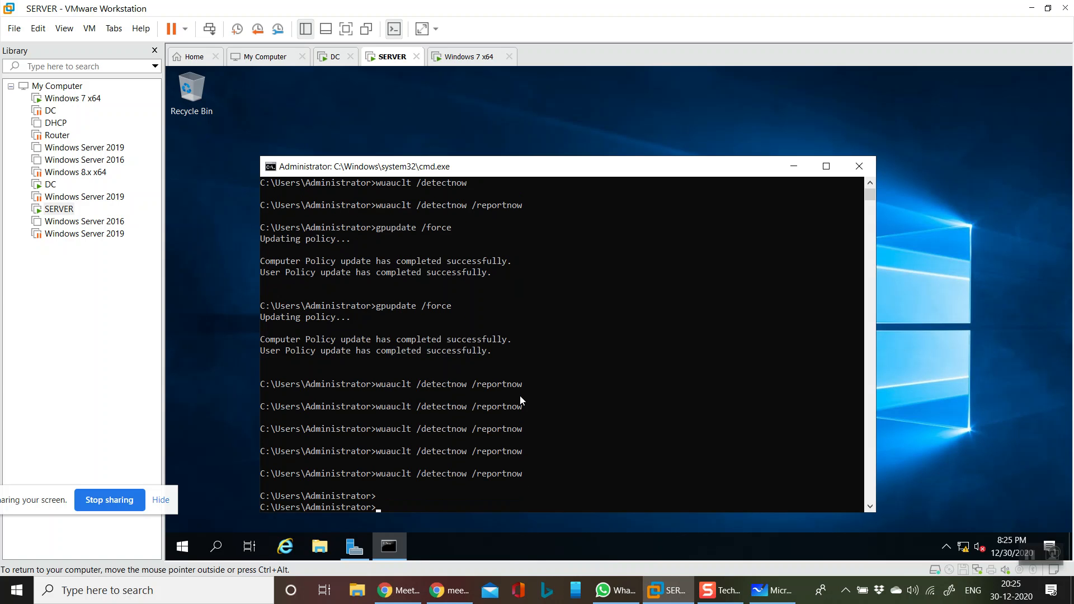
{"action": "key", "text": "Up"}
{"action": "key", "text": "Return"}
{"action": "key", "text": "Up"}
{"action": "key", "text": "Return"}
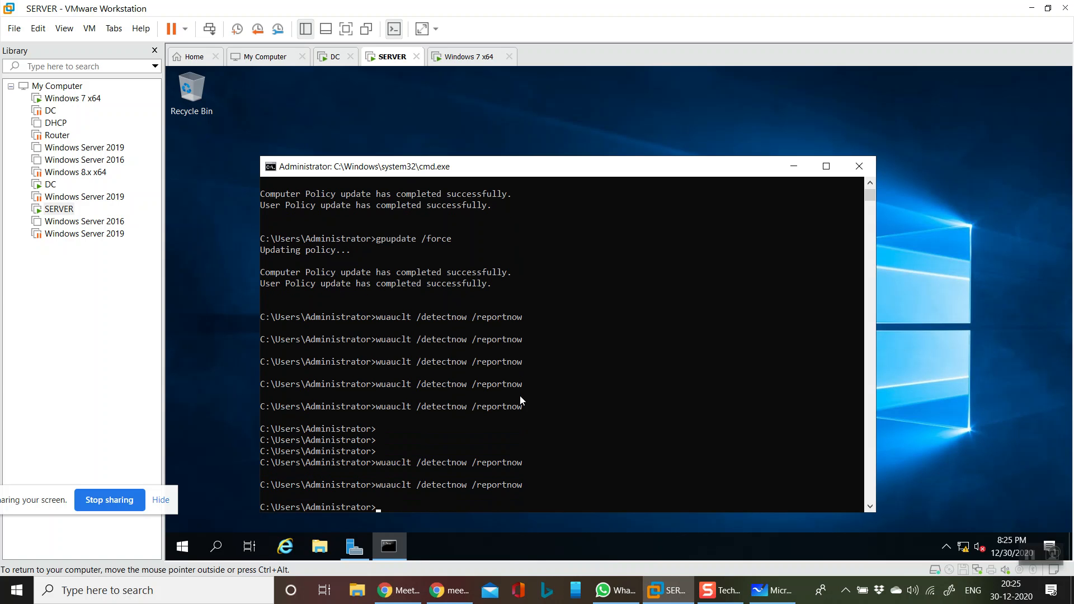
On the DC, refresh All Computers under the No Status filter, then under Any, showing only pc100.india.com
{"action": "left_click", "coordinate": [333, 60]}
{"action": "left_click", "coordinate": [561, 152]}
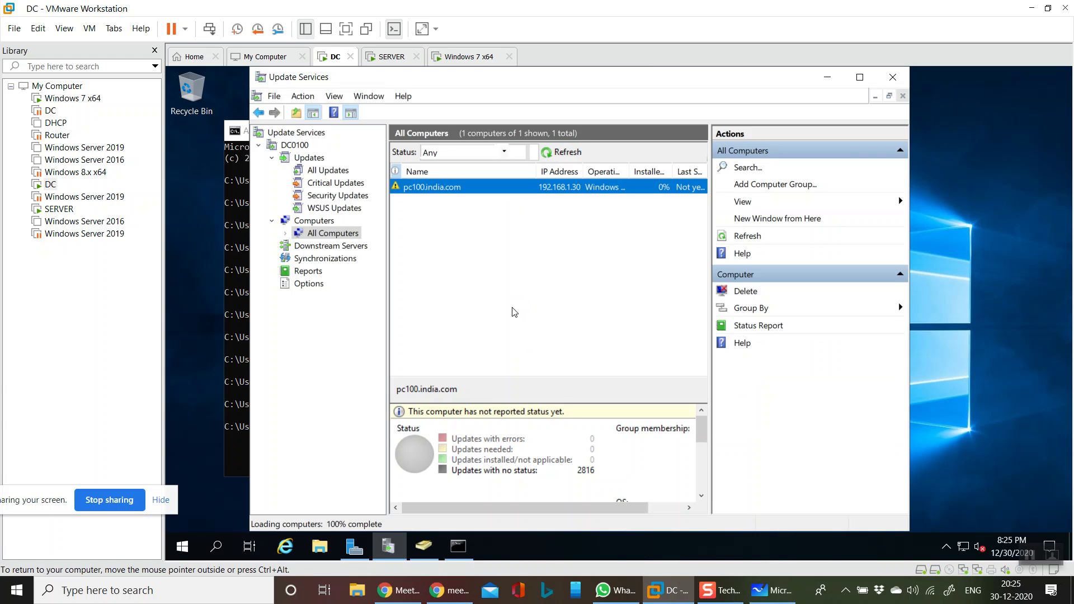
{"action": "left_click", "coordinate": [562, 152]}
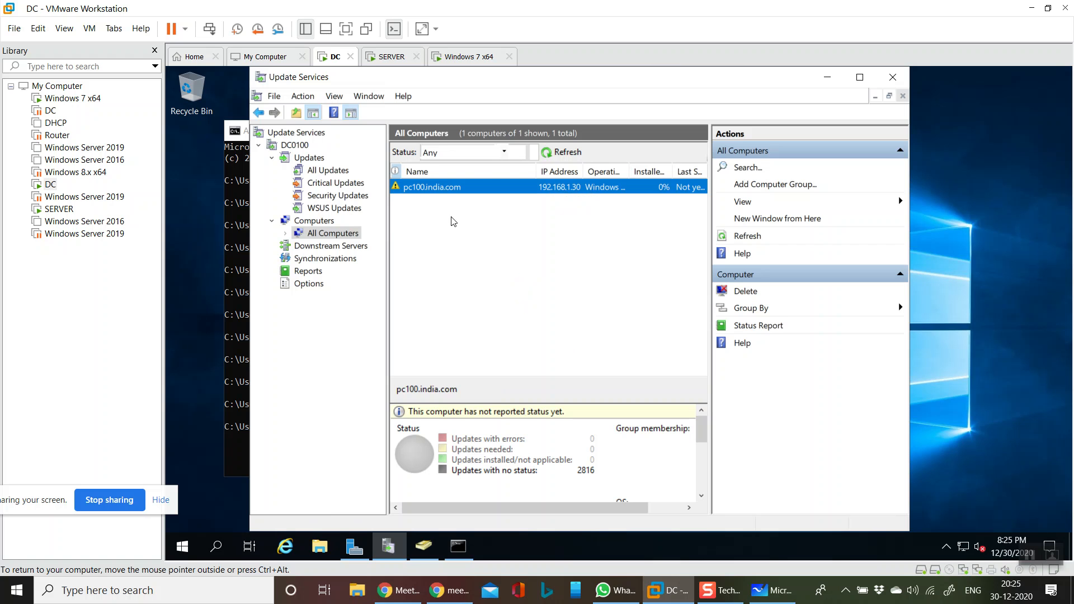
{"action": "left_click", "coordinate": [504, 152]}
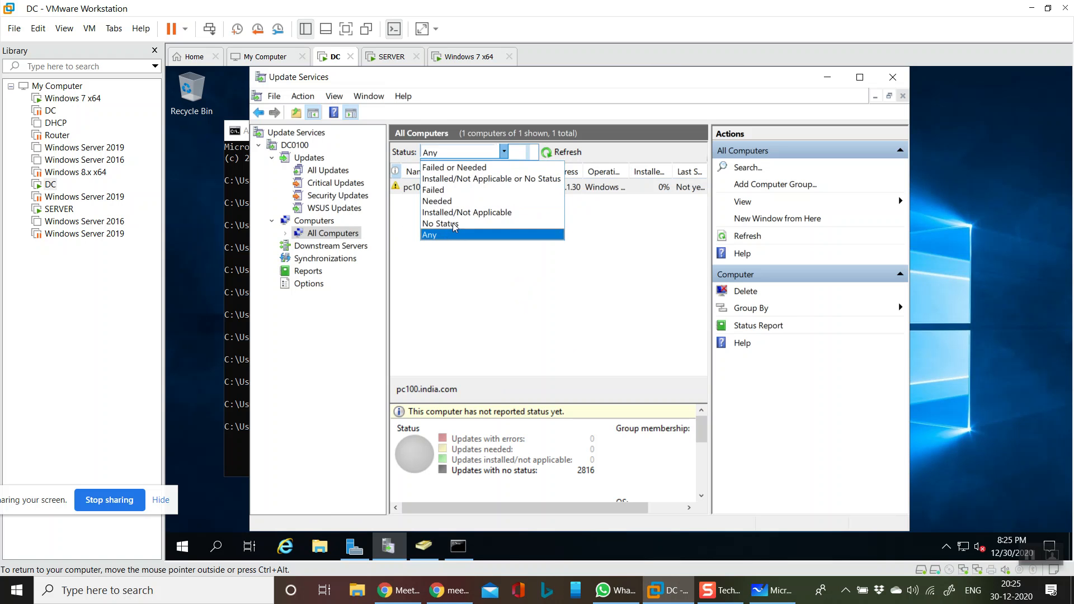
{"action": "left_click", "coordinate": [456, 223]}
{"action": "left_click", "coordinate": [562, 151]}
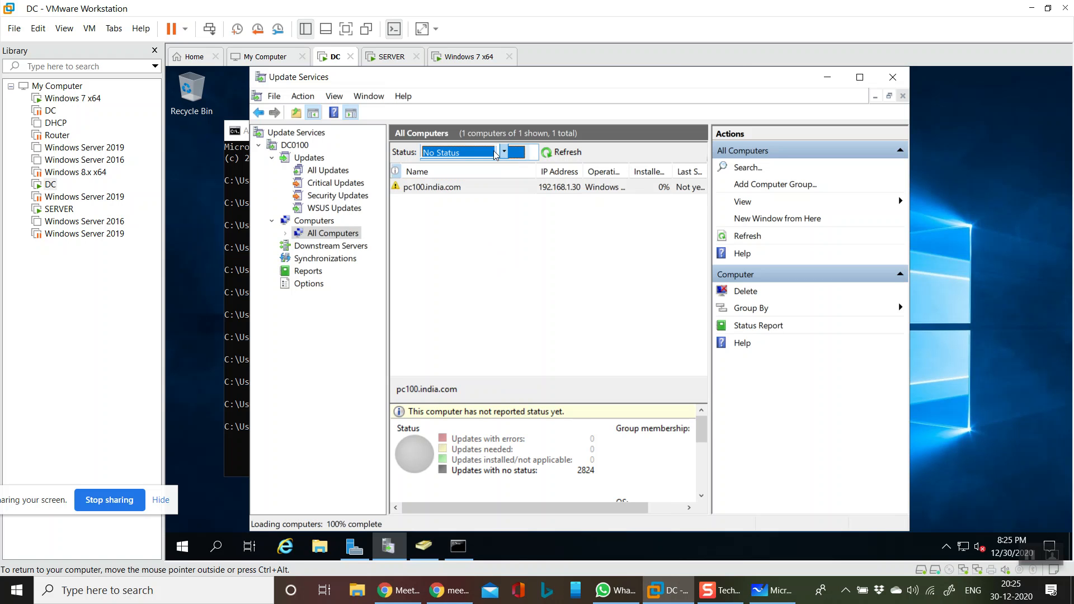
{"action": "left_click", "coordinate": [504, 152]}
{"action": "left_click", "coordinate": [437, 234]}
{"action": "left_click", "coordinate": [562, 151]}
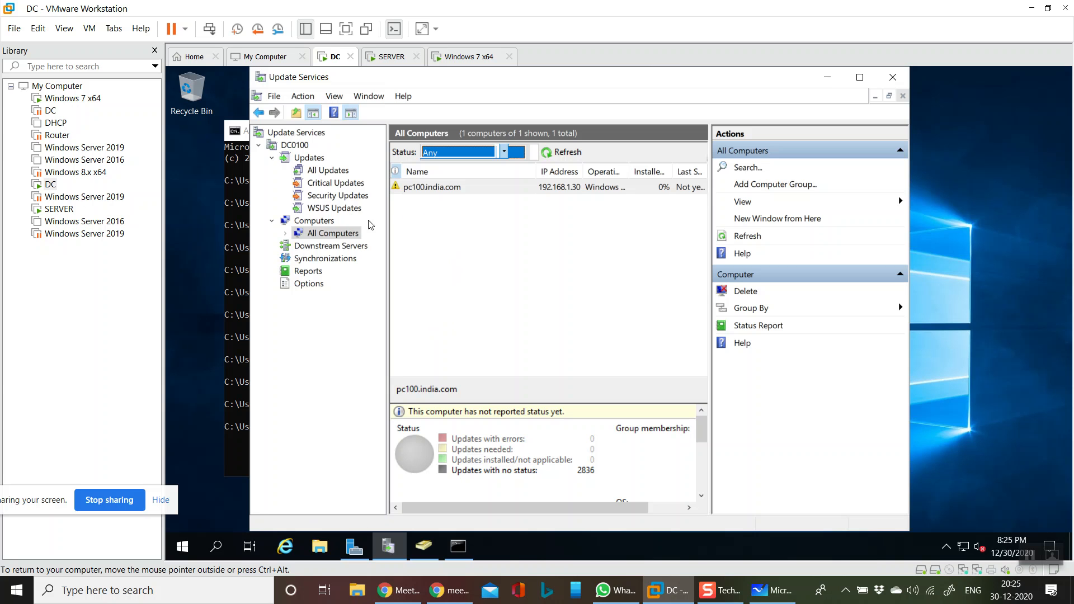
On the Windows 7 client, run 'wuauclt /detectnow /reportnow' five times
{"action": "left_click", "coordinate": [474, 58]}
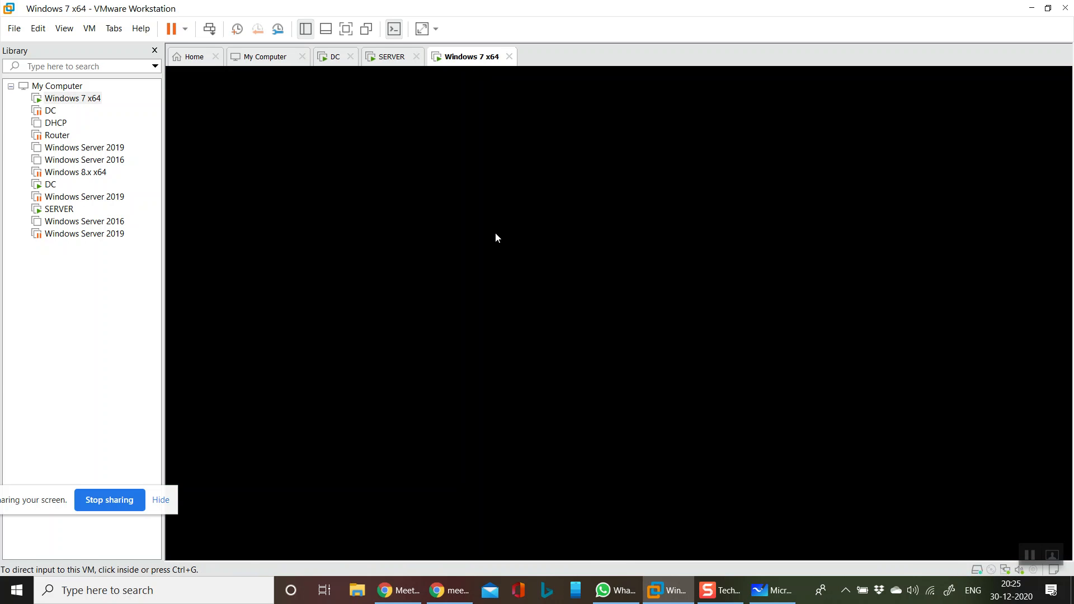
{"action": "key", "text": "Up"}
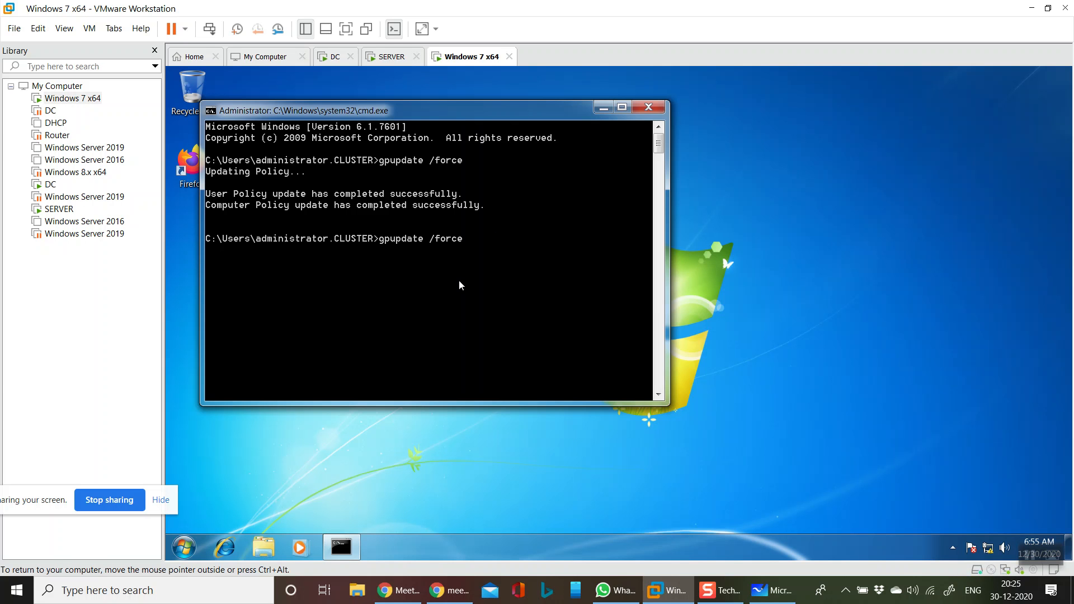
{"action": "key", "text": "BackSpace"}
{"action": "key", "text": "BackSpace"}
{"action": "key", "text": "BackSpace"}
{"action": "key", "text": "BackSpace"}
{"action": "key", "text": "BackSpace"}
{"action": "key", "text": "BackSpace"}
{"action": "key", "text": "BackSpace"}
{"action": "key", "text": "BackSpace"}
{"action": "key", "text": "BackSpace"}
{"action": "key", "text": "BackSpace"}
{"action": "key", "text": "BackSpace"}
{"action": "key", "text": "BackSpace"}
{"action": "key", "text": "BackSpace"}
{"action": "key", "text": "BackSpace"}
{"action": "key", "text": "BackSpace"}
{"action": "type", "text": "wuauclt /detectnow /reportno"}
{"action": "key", "text": "Return"}
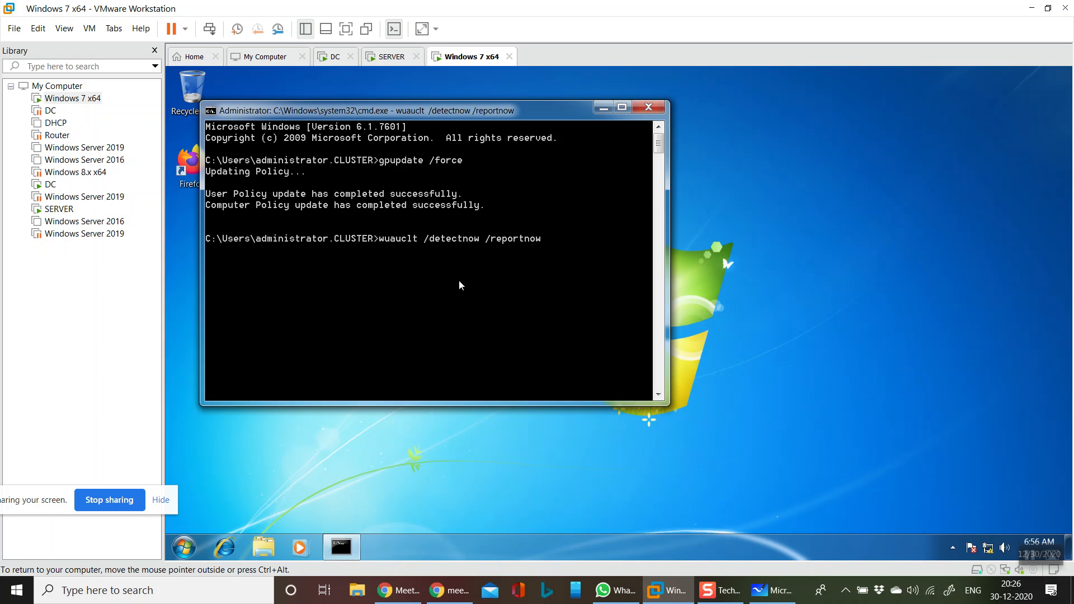
{"action": "key", "text": "Up"}
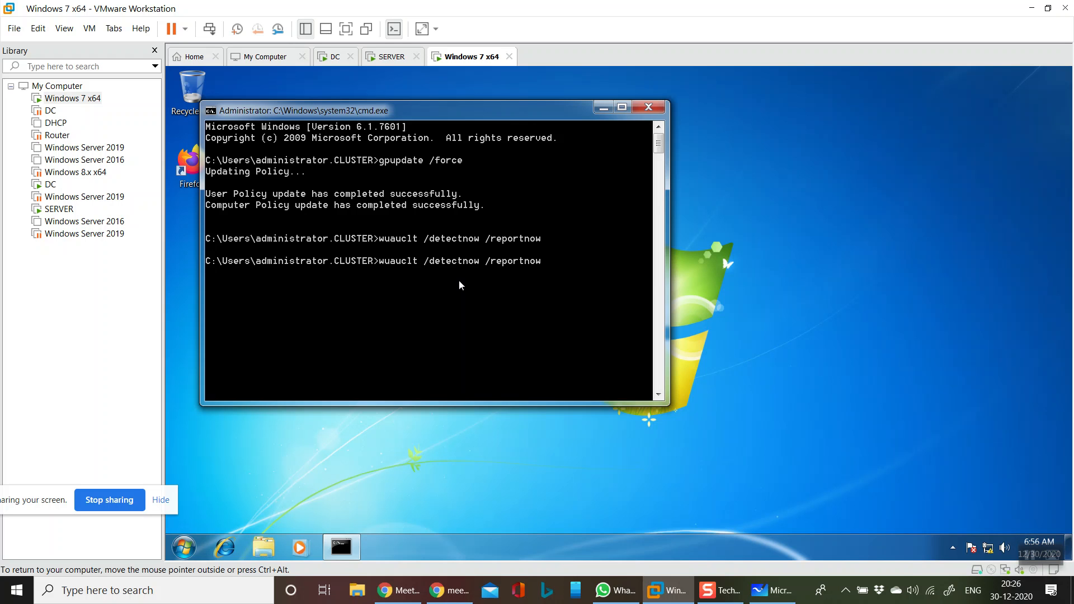
{"action": "key", "text": "Return"}
{"action": "key", "text": "Up"}
{"action": "key", "text": "Return"}
{"action": "key", "text": "Up"}
{"action": "key", "text": "Return"}
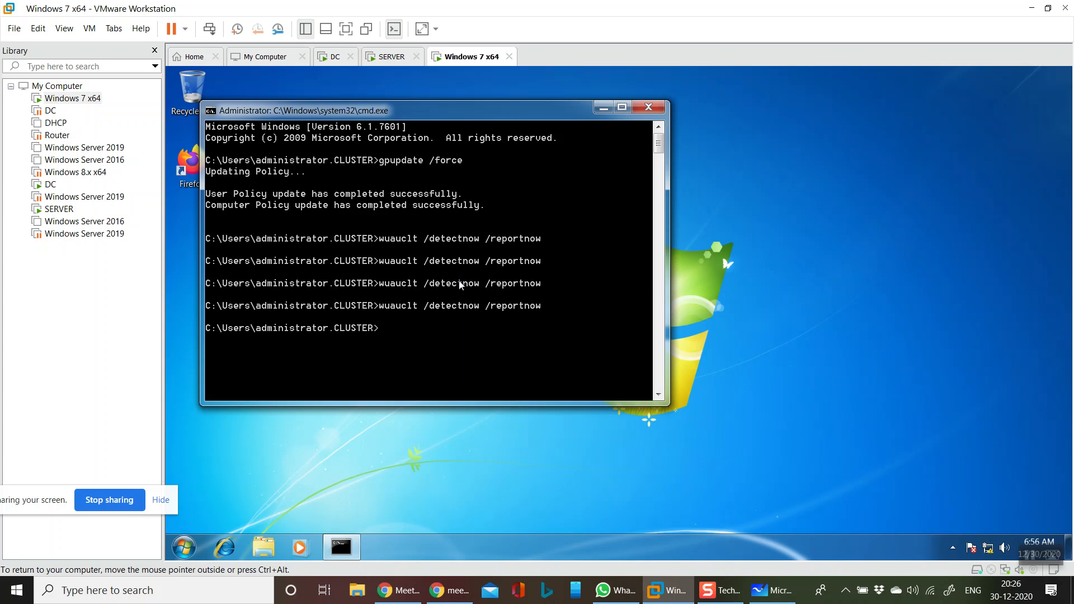
{"action": "key", "text": "Up"}
{"action": "key", "text": "Return"}
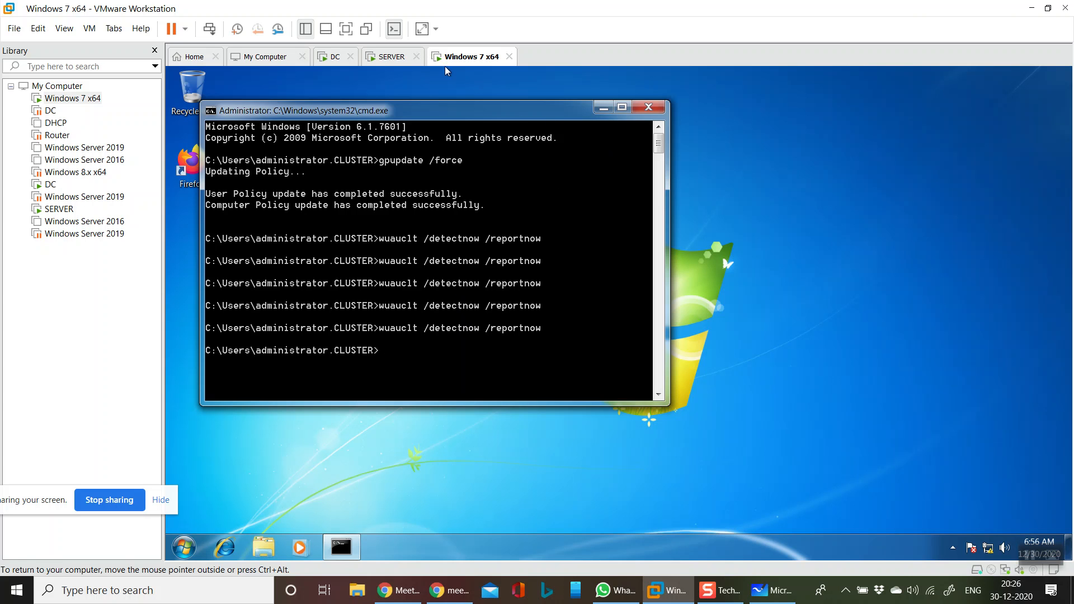
On SERVER, rerun 'wuauclt /detectnow /reportnow' four times
{"action": "left_click", "coordinate": [387, 58]}
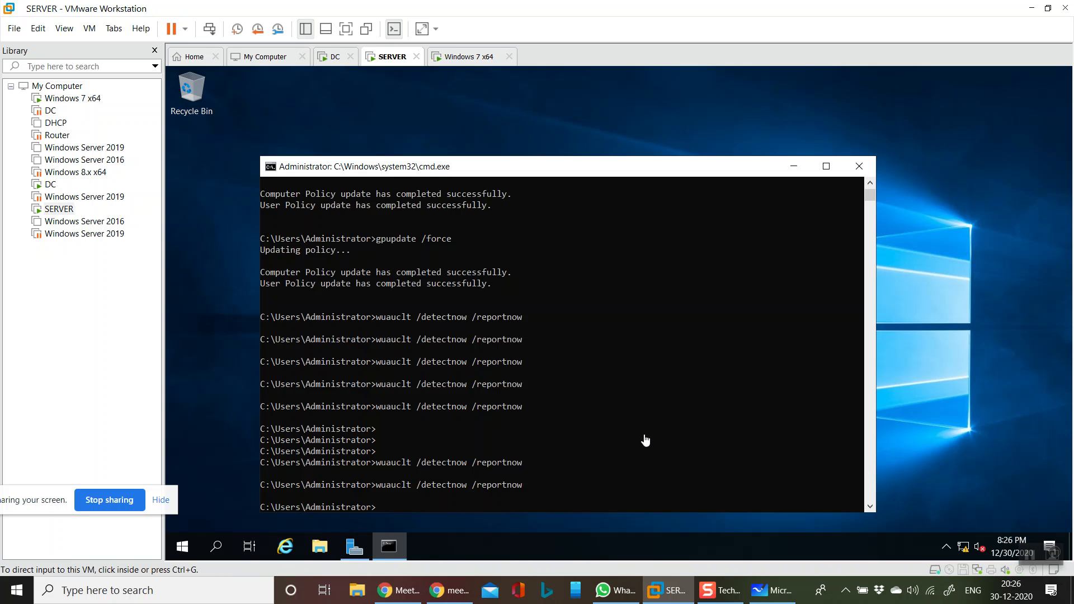
{"action": "left_click", "coordinate": [538, 494]}
{"action": "key", "text": "Up"}
{"action": "key", "text": "Return"}
{"action": "key", "text": "Up"}
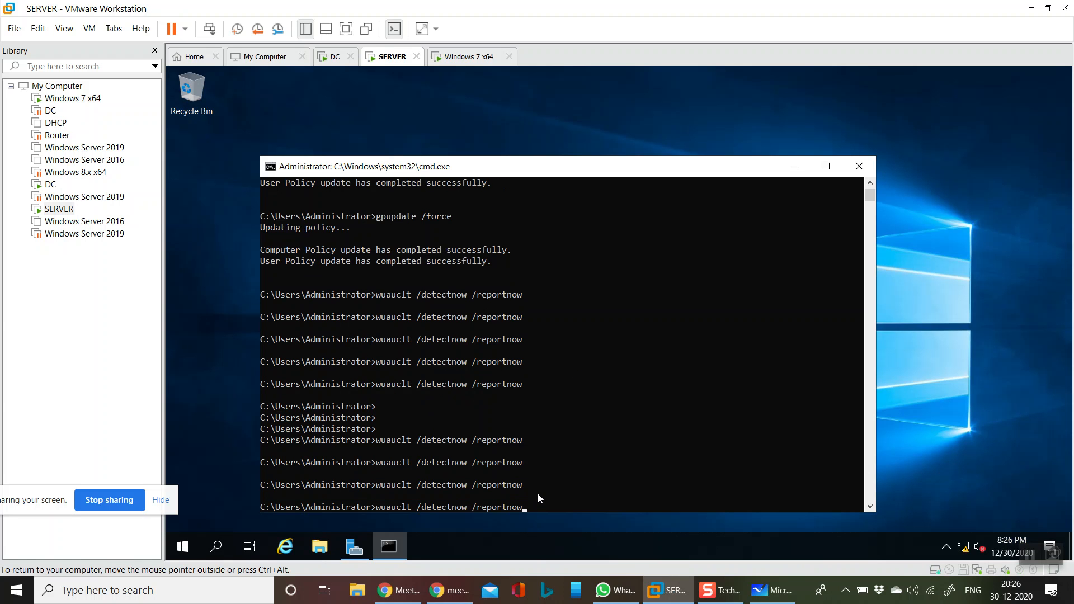
{"action": "key", "text": "Return"}
{"action": "key", "text": "Up"}
{"action": "key", "text": "Return"}
{"action": "key", "text": "Up"}
{"action": "key", "text": "Return"}
Run 'wuauclt /detectnow /reportnow' once more on SERVER, then four times on the DC
{"action": "key", "text": "Up"}
{"action": "key", "text": "Return"}
{"action": "key", "text": "ctrl+alt"}
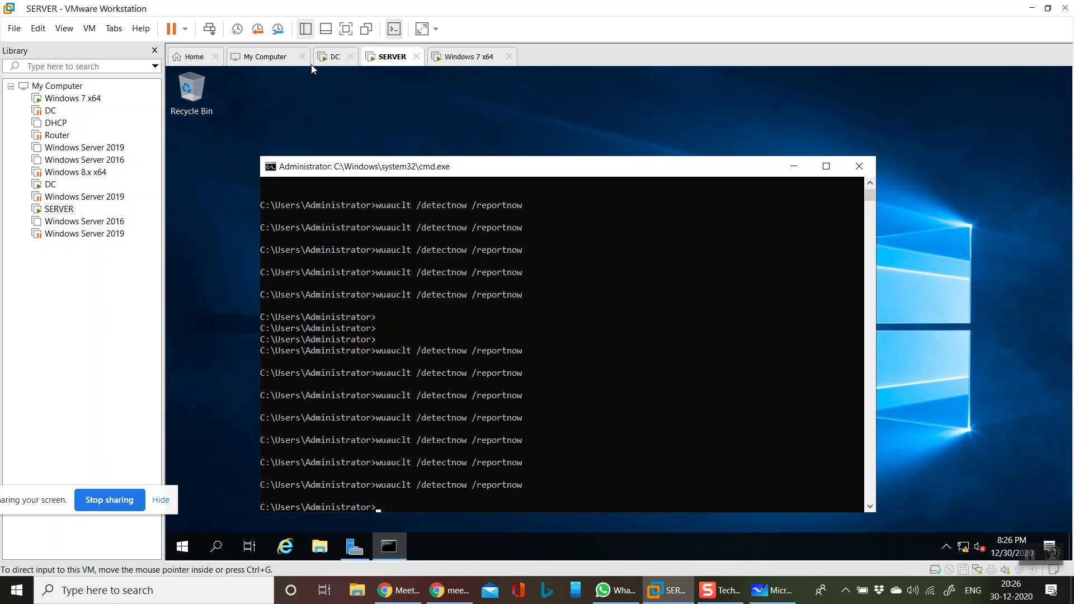
{"action": "left_click", "coordinate": [333, 57]}
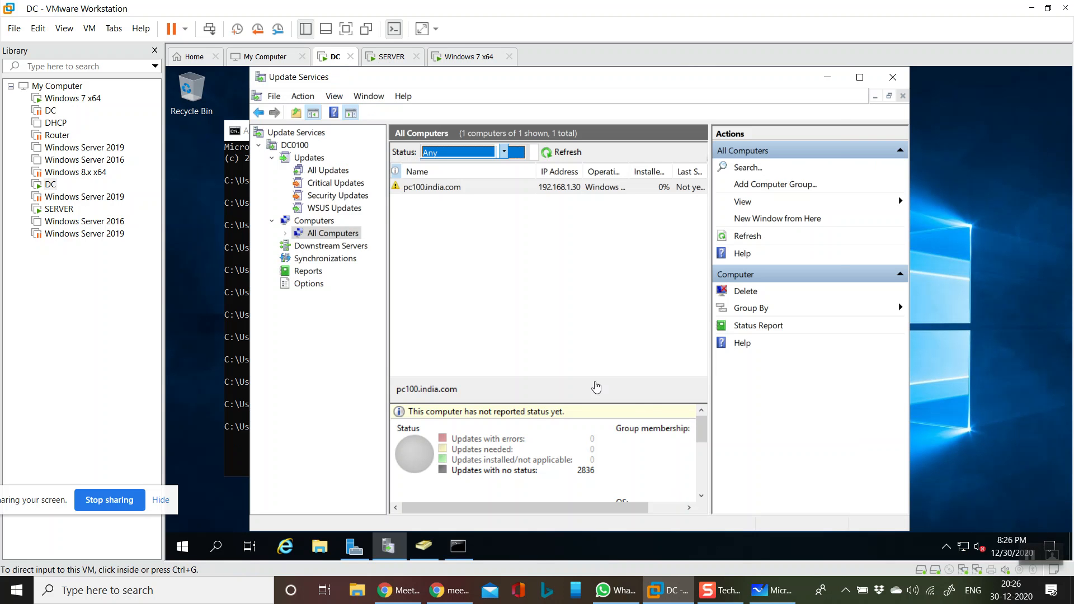
{"action": "left_click", "coordinate": [454, 554]}
{"action": "key", "text": "Up"}
{"action": "key", "text": "Return"}
{"action": "key", "text": "Up"}
{"action": "key", "text": "Return"}
{"action": "key", "text": "Up"}
{"action": "key", "text": "Return"}
{"action": "key", "text": "Up"}
{"action": "key", "text": "Return"}
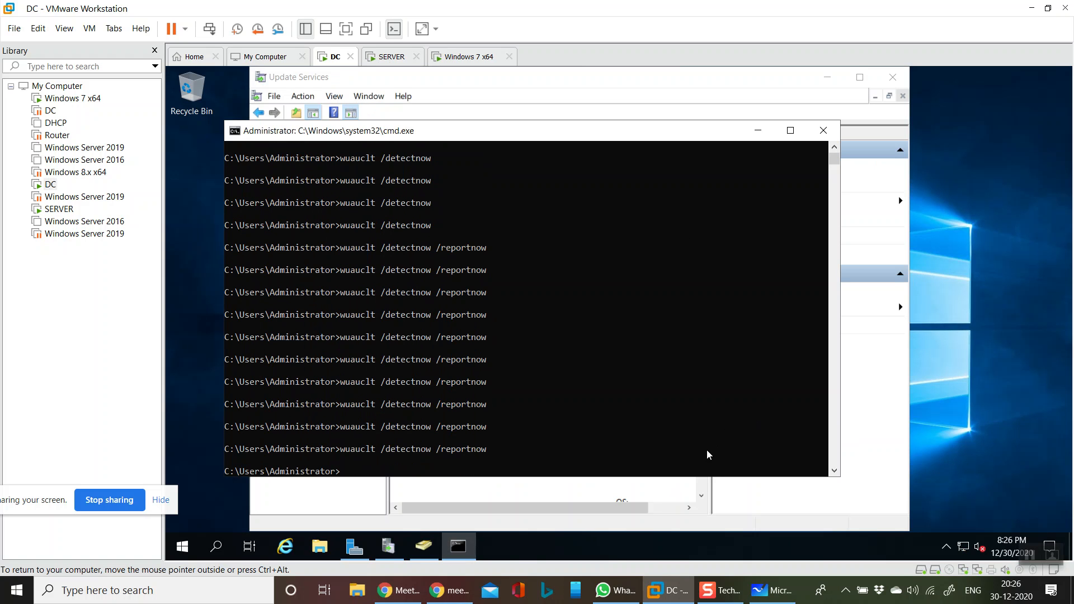
On the DC, run the wuauclt /resetauthorization command four times
{"action": "key", "text": "Up"}
{"action": "key", "text": "BackSpace"}
{"action": "key", "text": "BackSpace"}
{"action": "key", "text": "BackSpace"}
{"action": "key", "text": "BackSpace"}
{"action": "key", "text": "BackSpace"}
{"action": "key", "text": "BackSpace"}
{"action": "key", "text": "BackSpace"}
{"action": "key", "text": "BackSpace"}
{"action": "key", "text": "BackSpace"}
{"action": "key", "text": "BackSpace"}
{"action": "key", "text": "BackSpace"}
{"action": "key", "text": "BackSpace"}
{"action": "key", "text": "BackSpace"}
{"action": "key", "text": "BackSpace"}
{"action": "key", "text": "BackSpace"}
{"action": "key", "text": "BackSpace"}
{"action": "key", "text": "BackSpace"}
{"action": "key", "text": "BackSpace"}
{"action": "key", "text": "BackSpace"}
{"action": "type", "text": "resetauthorization"}
{"action": "key", "text": "Return"}
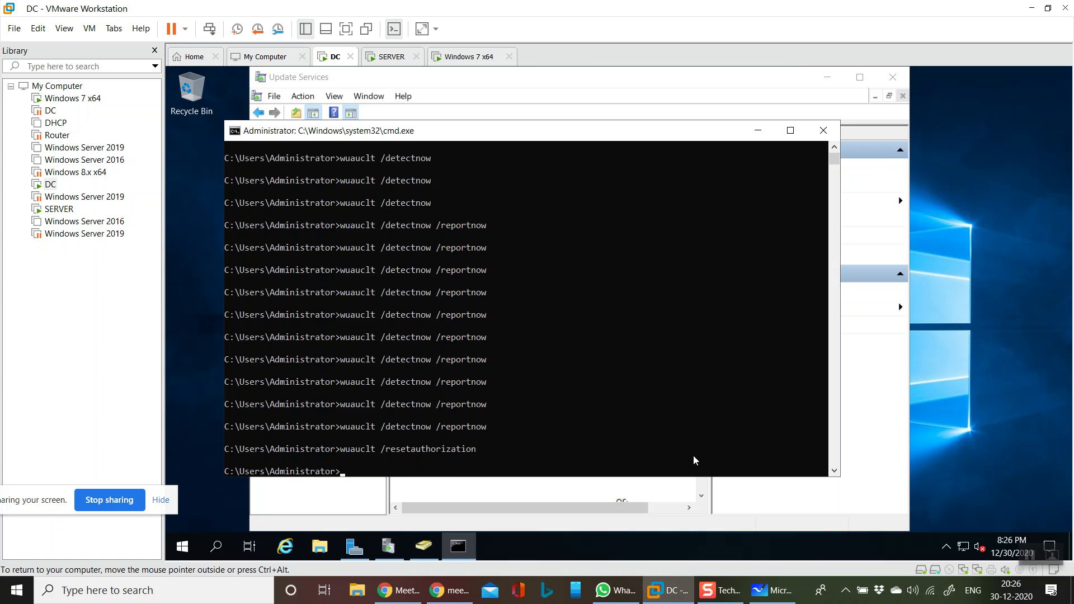
{"action": "key", "text": "Up"}
{"action": "key", "text": "Return"}
{"action": "key", "text": "Up"}
{"action": "key", "text": "Return"}
{"action": "key", "text": "Up"}
{"action": "key", "text": "Return"}
Refresh the DC's All Computers list in Update Services twice, then return to SERVER
{"action": "left_click", "coordinate": [542, 98]}
{"action": "left_click", "coordinate": [561, 151]}
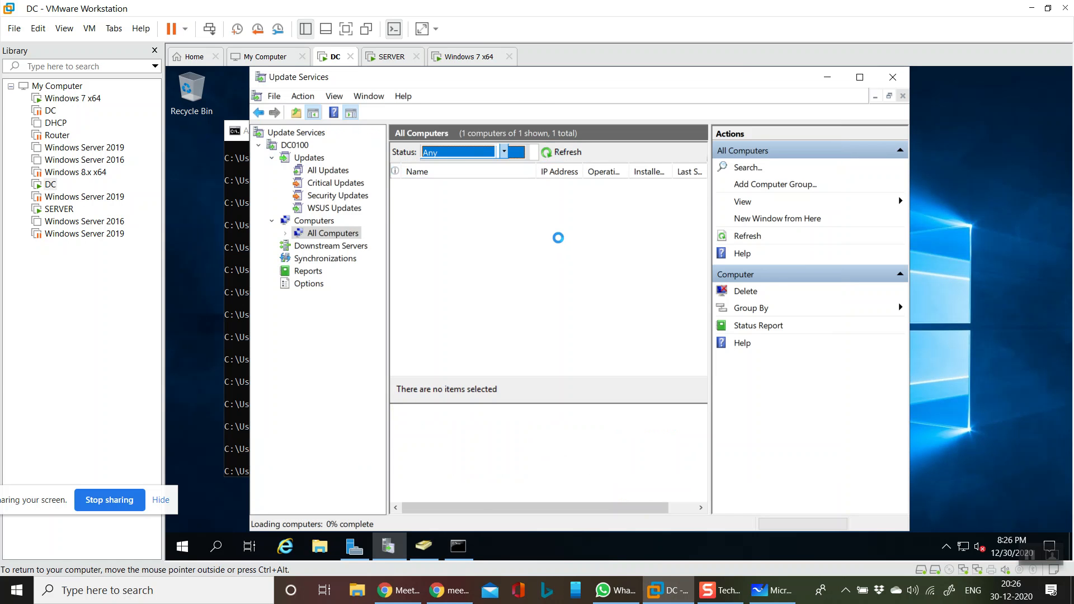
{"action": "left_click", "coordinate": [561, 153]}
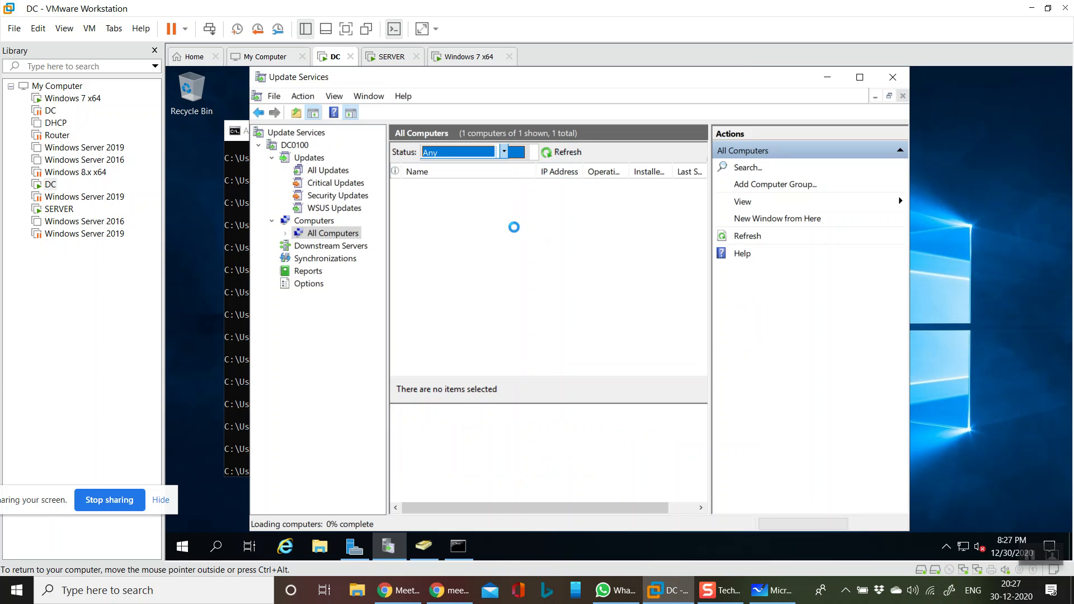
{"action": "left_click", "coordinate": [391, 56]}
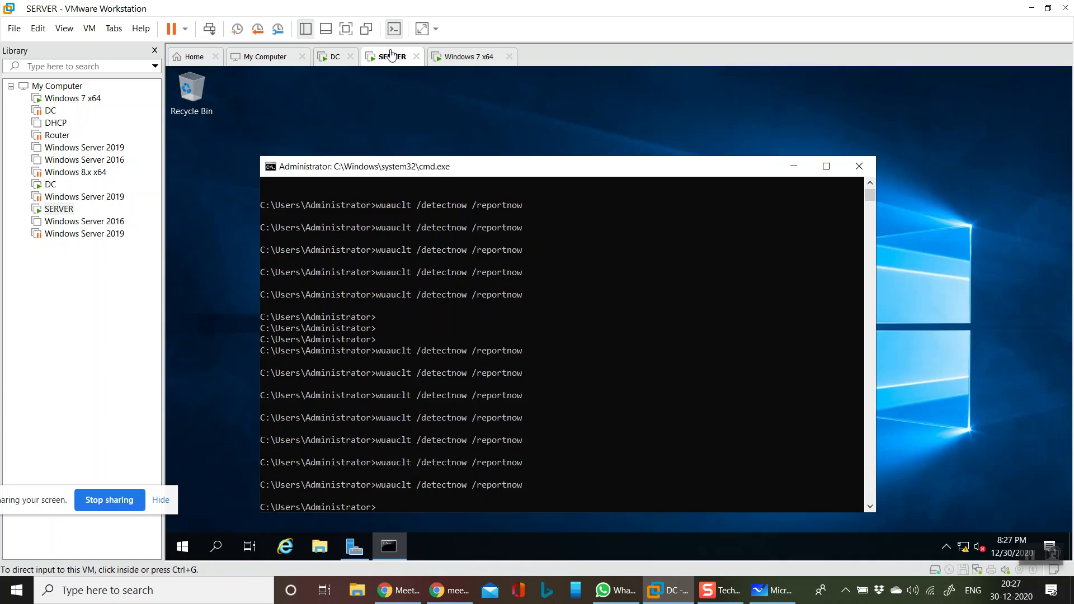
On SERVER, run 'wuauclt /detectnow /reportnow /resetauthorization' five times, then switch to the DC
{"action": "key", "text": "Up"}
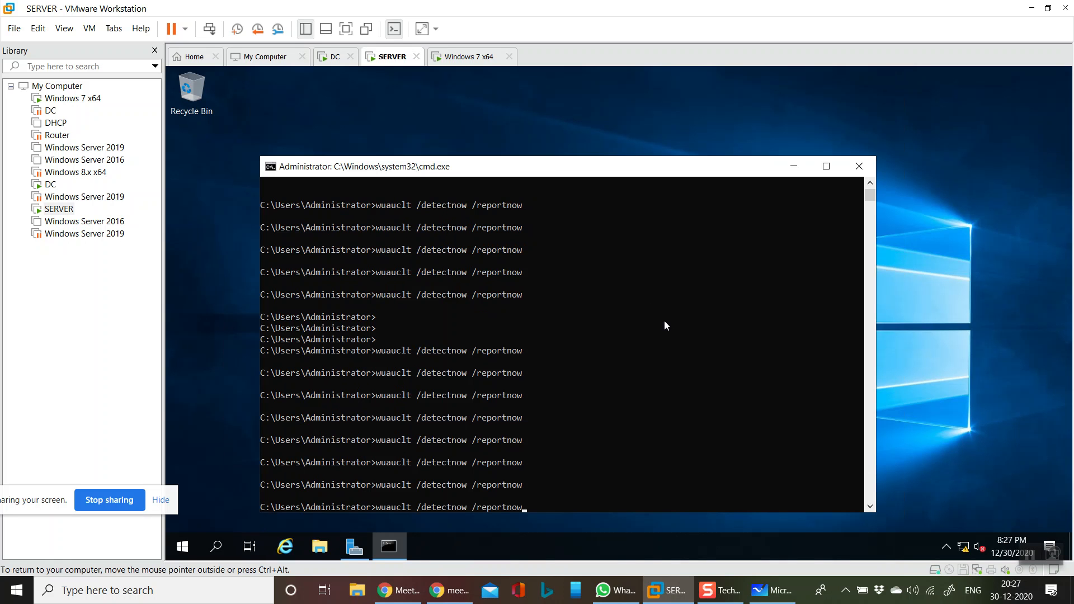
{"action": "type", "text": "/reset"}
{"action": "type", "text": "n"}
{"action": "key", "text": "Return"}
{"action": "key", "text": "Up"}
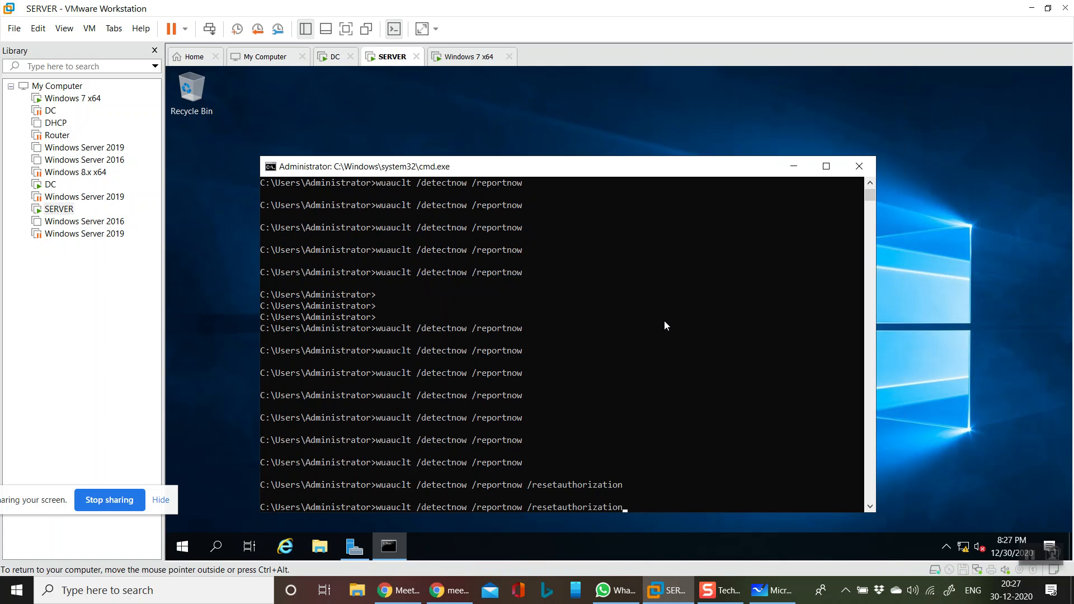
{"action": "key", "text": "Return"}
{"action": "key", "text": "Up"}
{"action": "key", "text": "Return"}
{"action": "key", "text": "Up"}
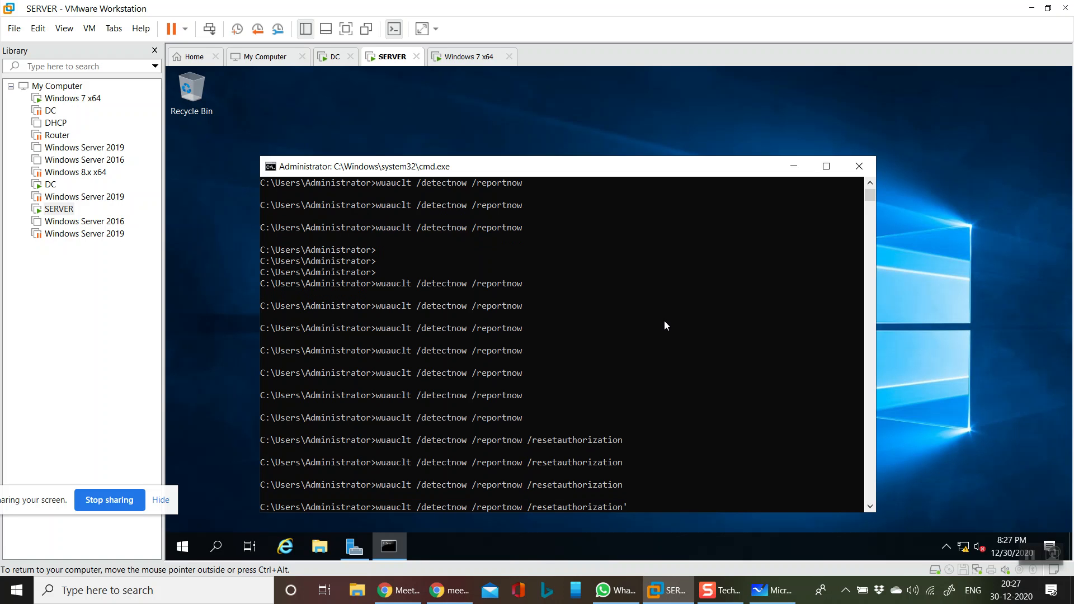
{"action": "key", "text": "Return"}
{"action": "key", "text": "Up"}
{"action": "key", "text": "Return"}
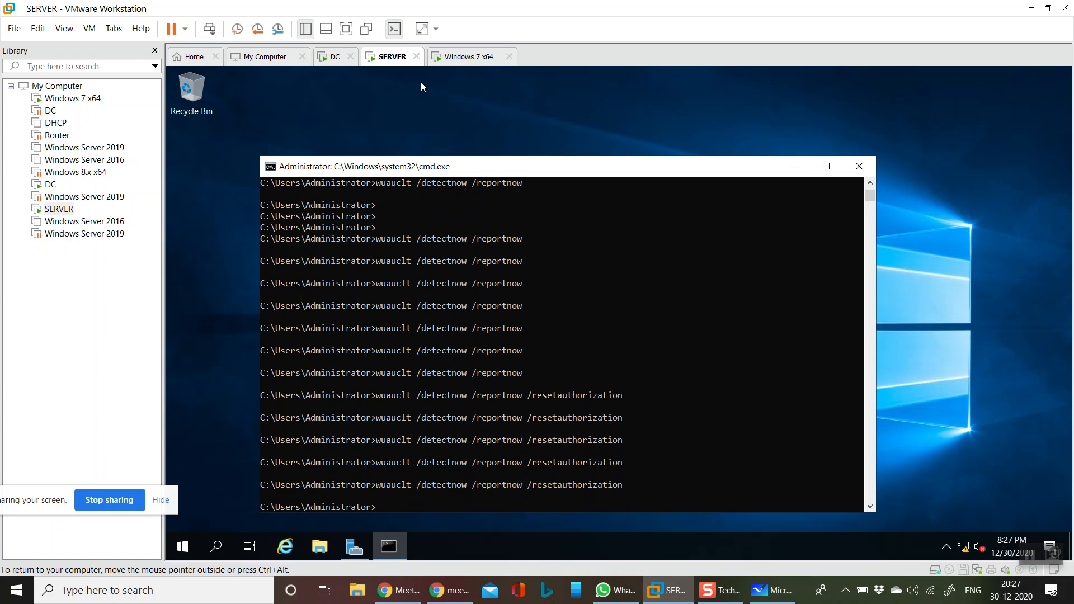
{"action": "left_click", "coordinate": [335, 57]}
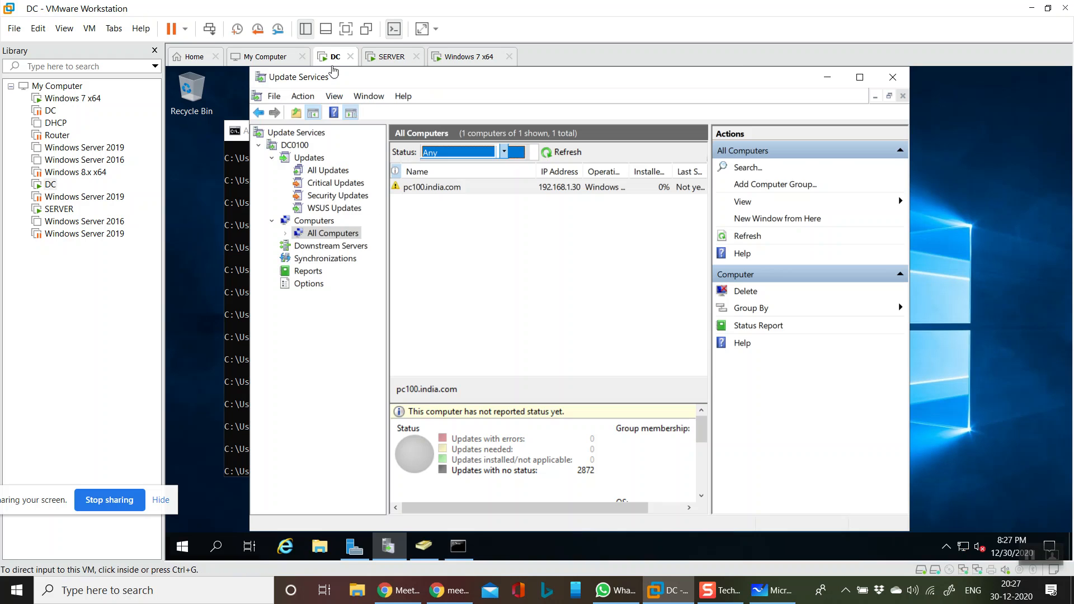
Refresh All Computers twice, then close the Update Services console and the command window
{"action": "left_click", "coordinate": [561, 156]}
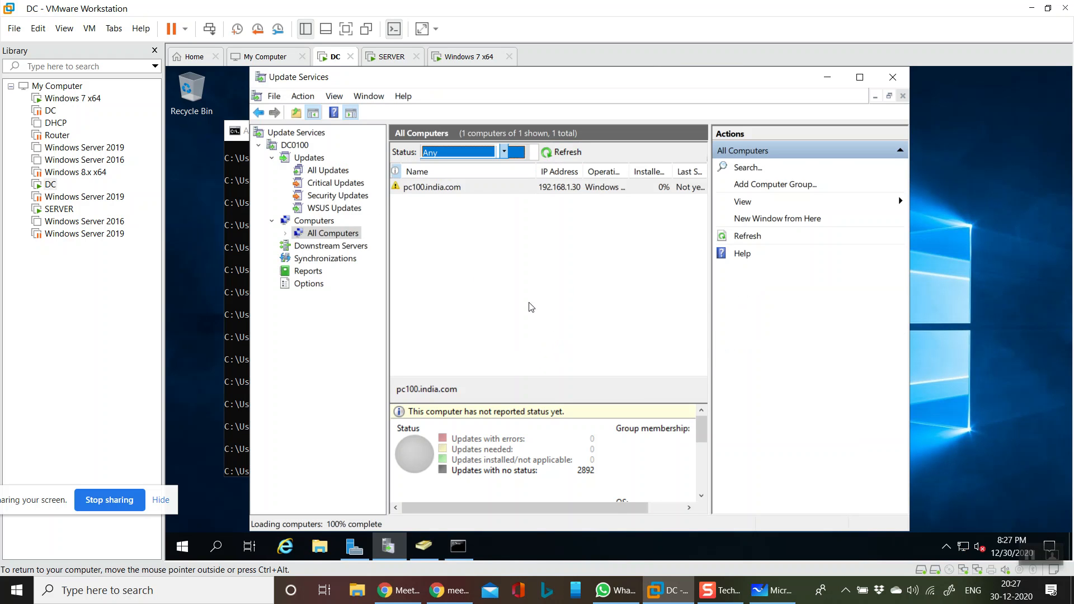
{"action": "left_click", "coordinate": [564, 153]}
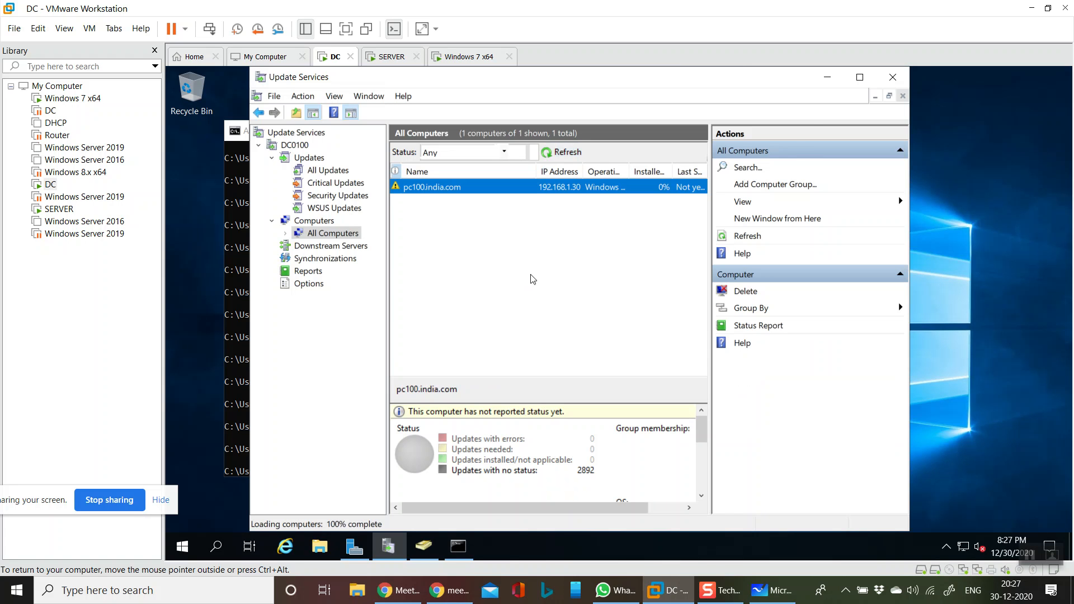
{"action": "left_click", "coordinate": [893, 77]}
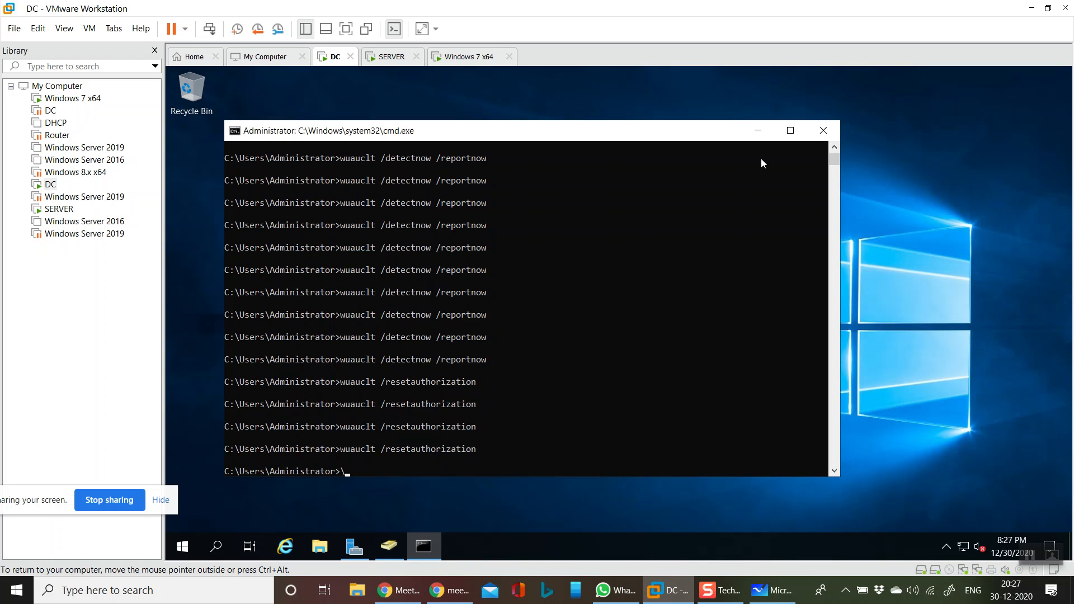
{"action": "left_click", "coordinate": [823, 130]}
Relaunch Windows Server Update Services from Server Manager's Tools menu
{"action": "left_click", "coordinate": [350, 543]}
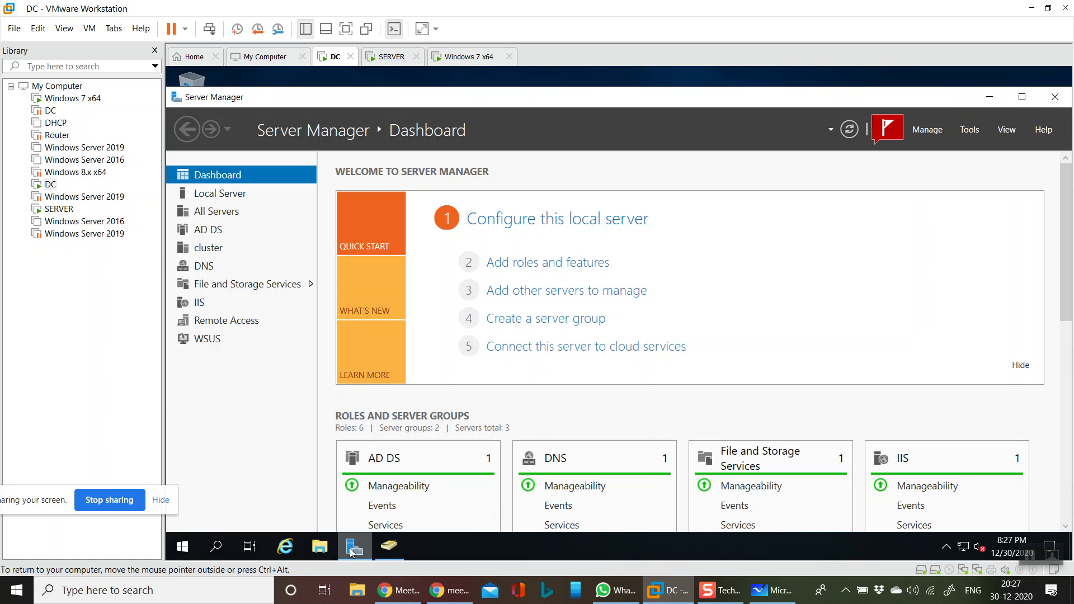
{"action": "left_click", "coordinate": [969, 129]}
{"action": "mouse_move", "coordinate": [945, 525]}
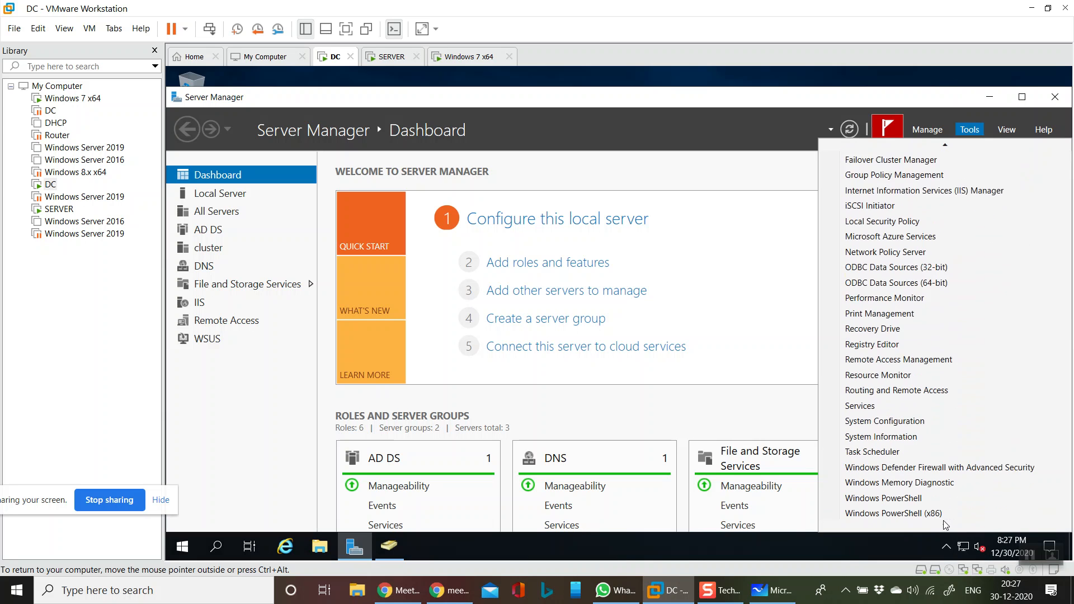
{"action": "left_click", "coordinate": [945, 523]}
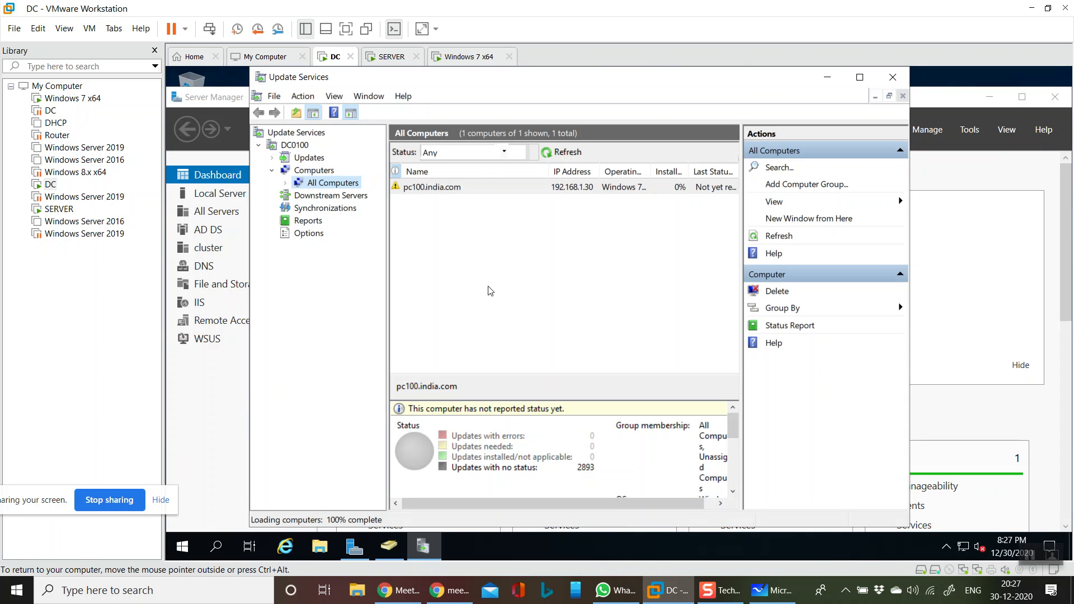
Refresh All Computers with the Status filter set to Any, then view Synchronizations
{"action": "left_click", "coordinate": [557, 151]}
{"action": "left_click", "coordinate": [505, 151]}
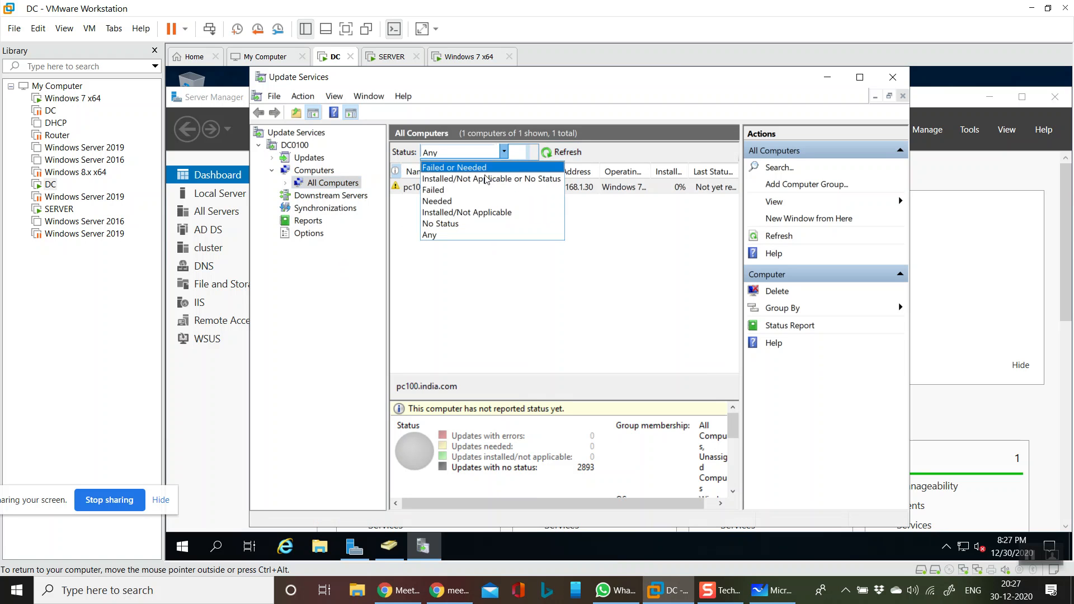
{"action": "left_click", "coordinate": [460, 233]}
{"action": "left_click", "coordinate": [576, 148]}
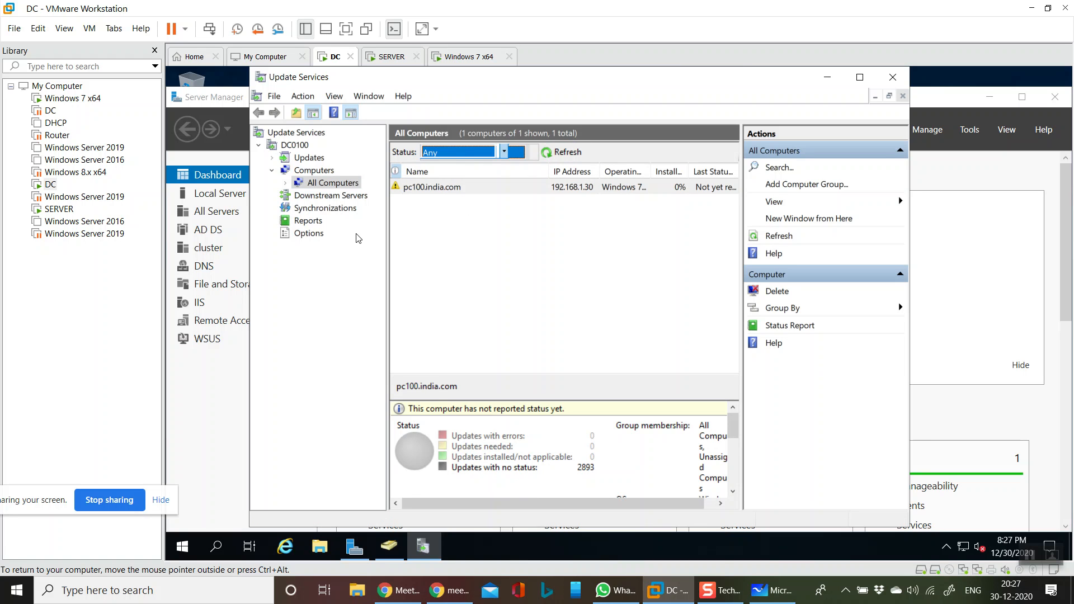
{"action": "left_click", "coordinate": [316, 213]}
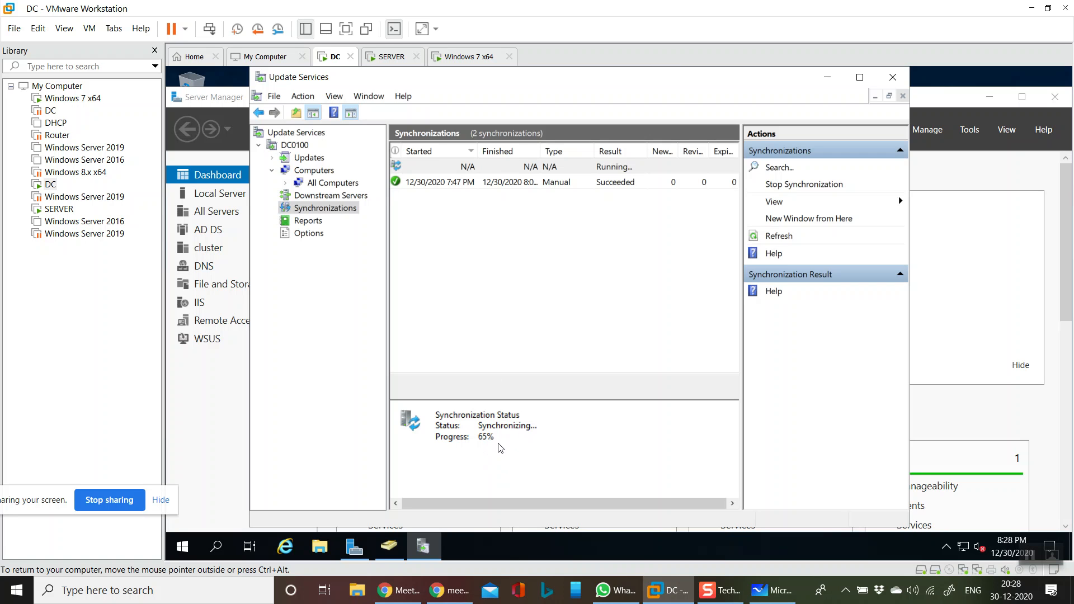
Browse the Updates overview and its All, Critical, Security and WSUS Updates lists
{"action": "left_click", "coordinate": [310, 157]}
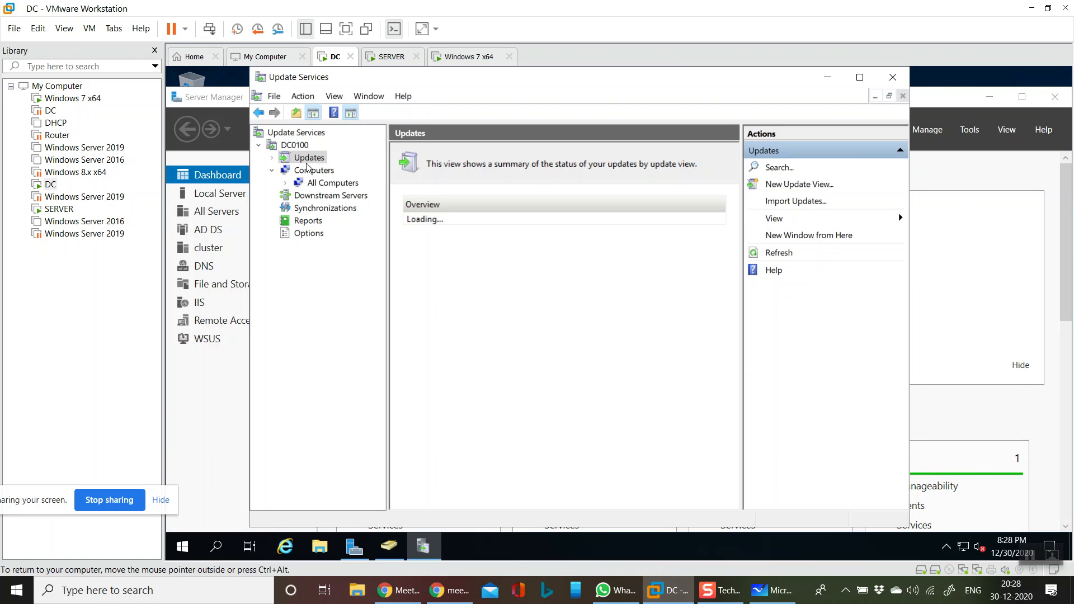
{"action": "left_click", "coordinate": [272, 158]}
{"action": "left_click", "coordinate": [300, 170]}
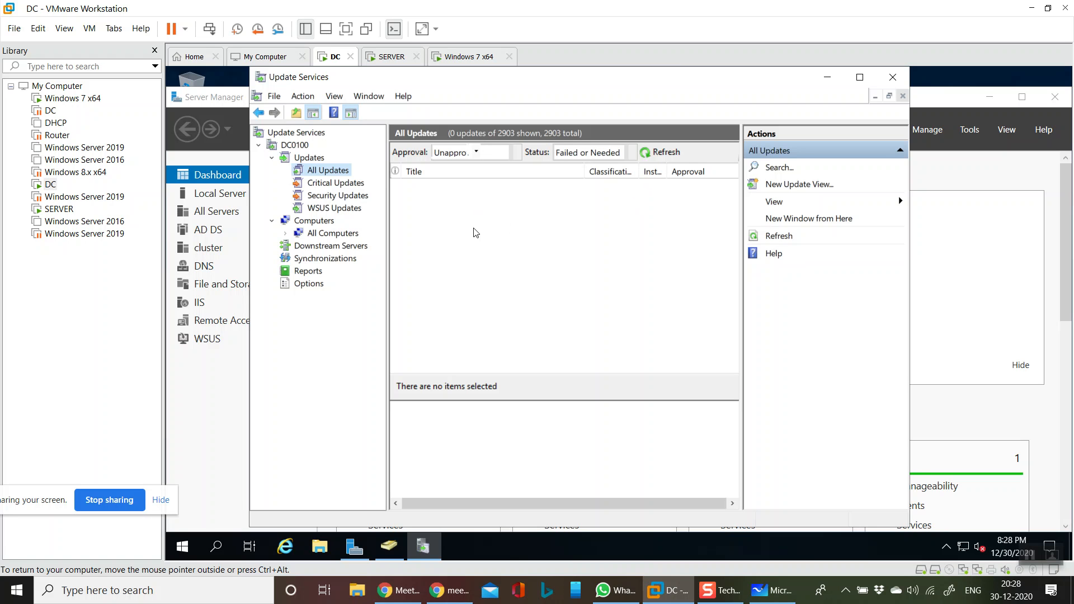
{"action": "left_click", "coordinate": [347, 185]}
{"action": "left_click", "coordinate": [364, 196]}
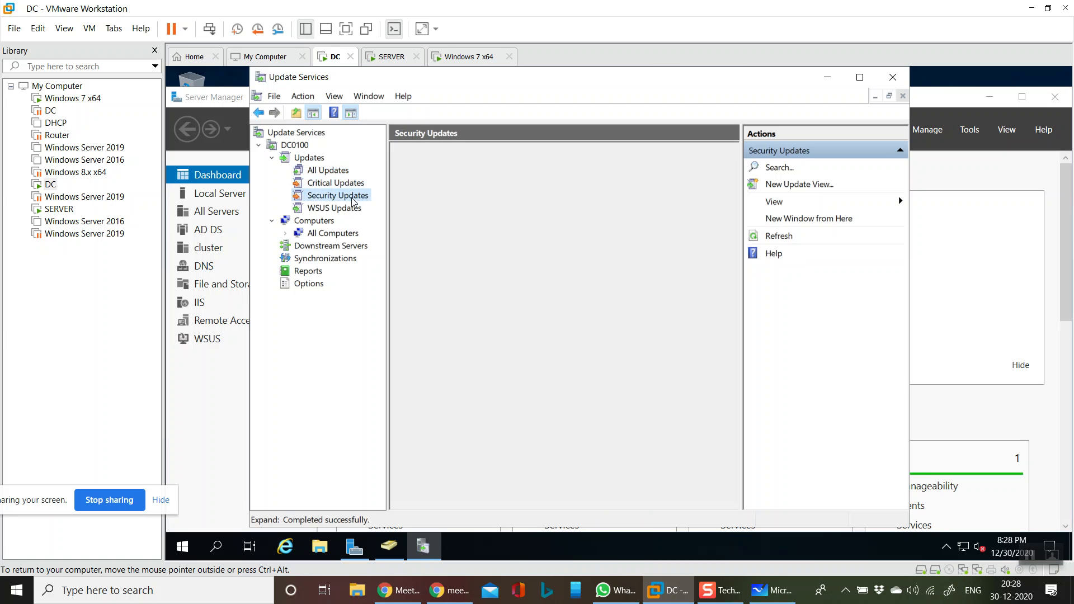
{"action": "left_click", "coordinate": [358, 208]}
{"action": "key", "text": "Left"}
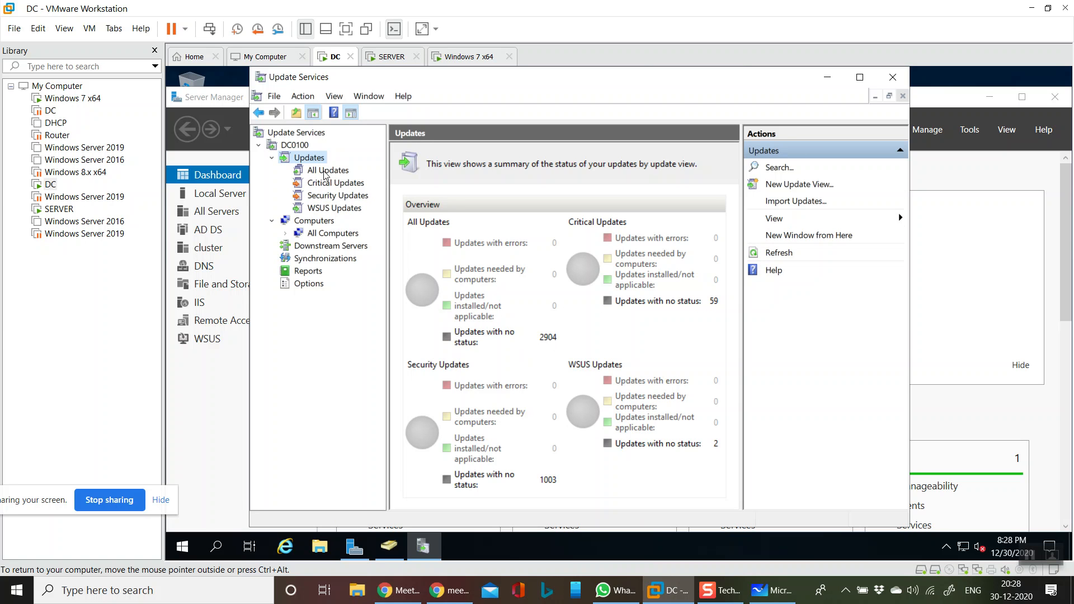
Revisit All Updates, check synchronization progress at 66%, and return to All Computers
{"action": "left_click", "coordinate": [295, 145]}
{"action": "left_click", "coordinate": [324, 170]}
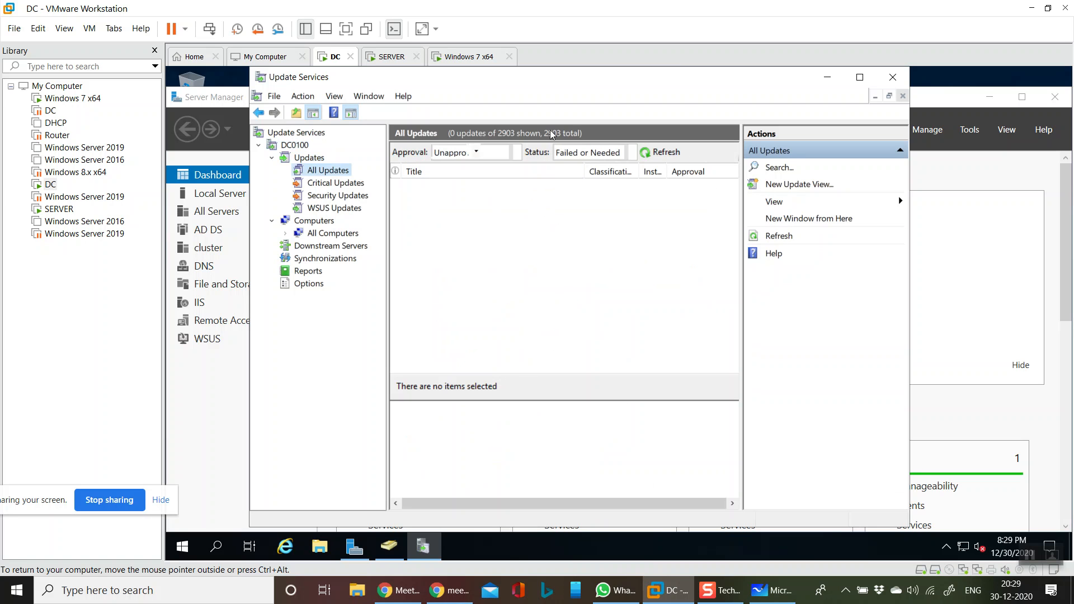
{"action": "left_click", "coordinate": [309, 158]}
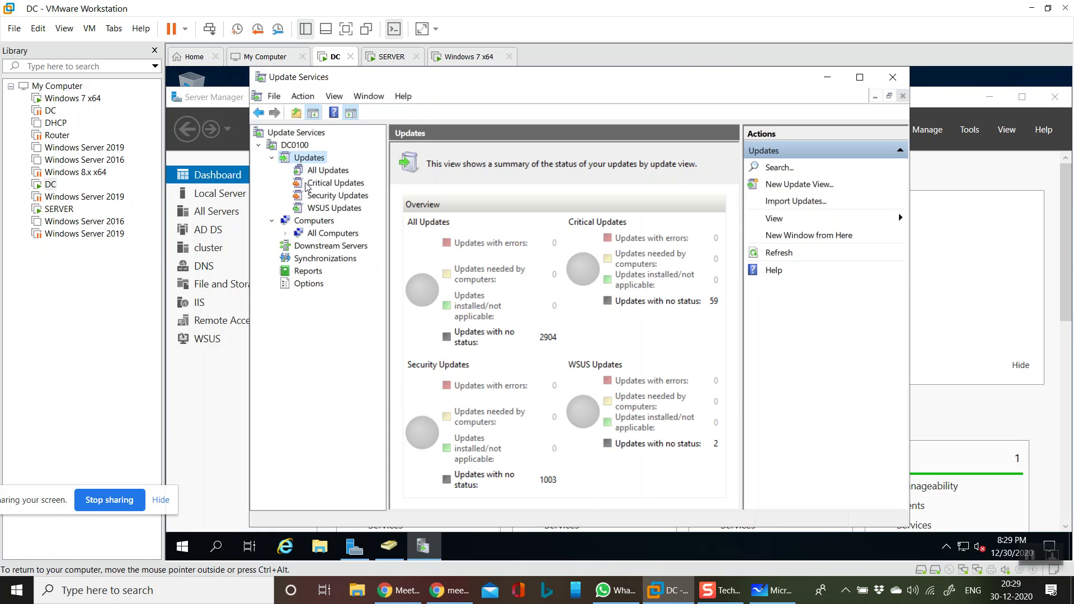
{"action": "left_click", "coordinate": [311, 260]}
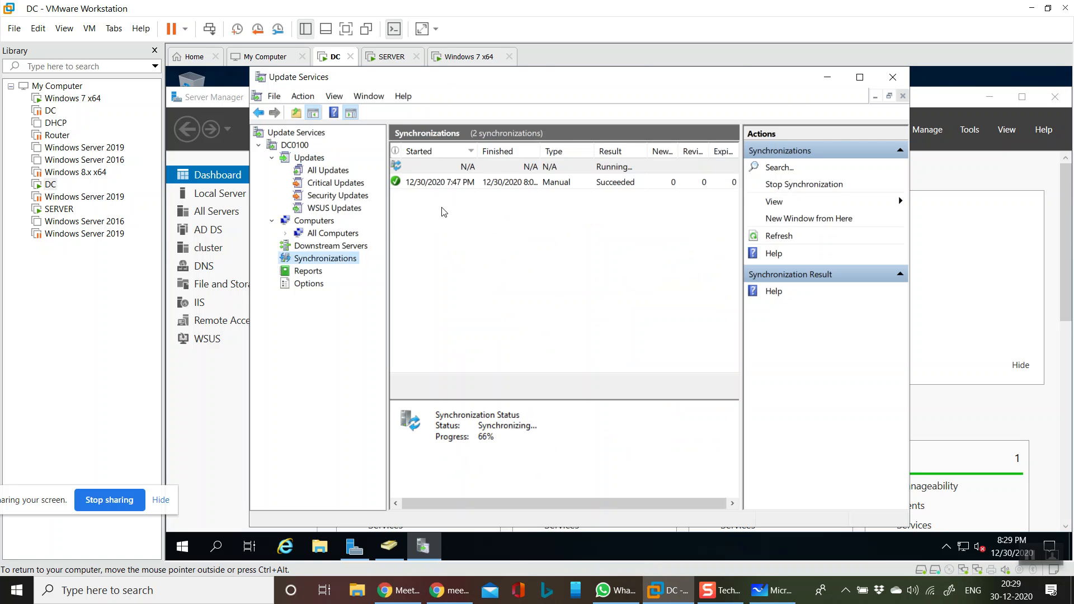
{"action": "left_click", "coordinate": [338, 236]}
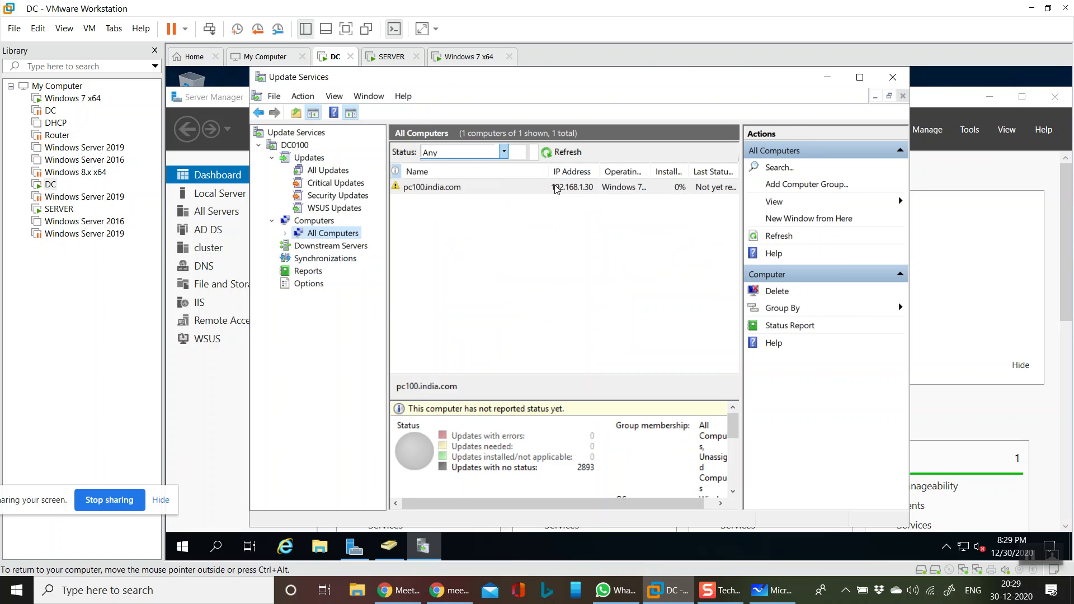
{"action": "left_click", "coordinate": [562, 152]}
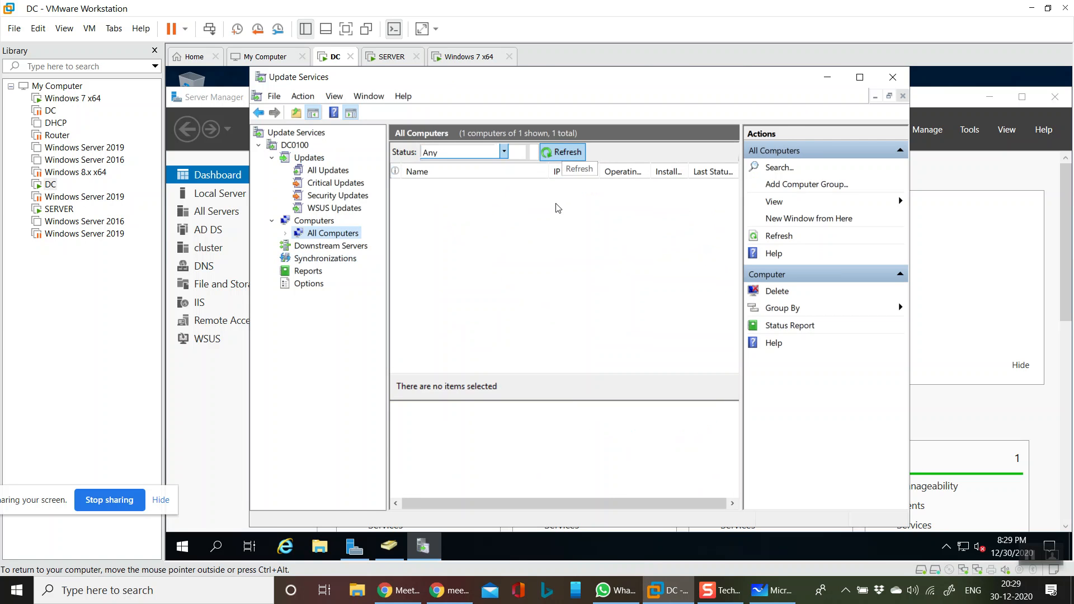
{"action": "left_click", "coordinate": [566, 154]}
{"action": "left_click", "coordinate": [569, 157]}
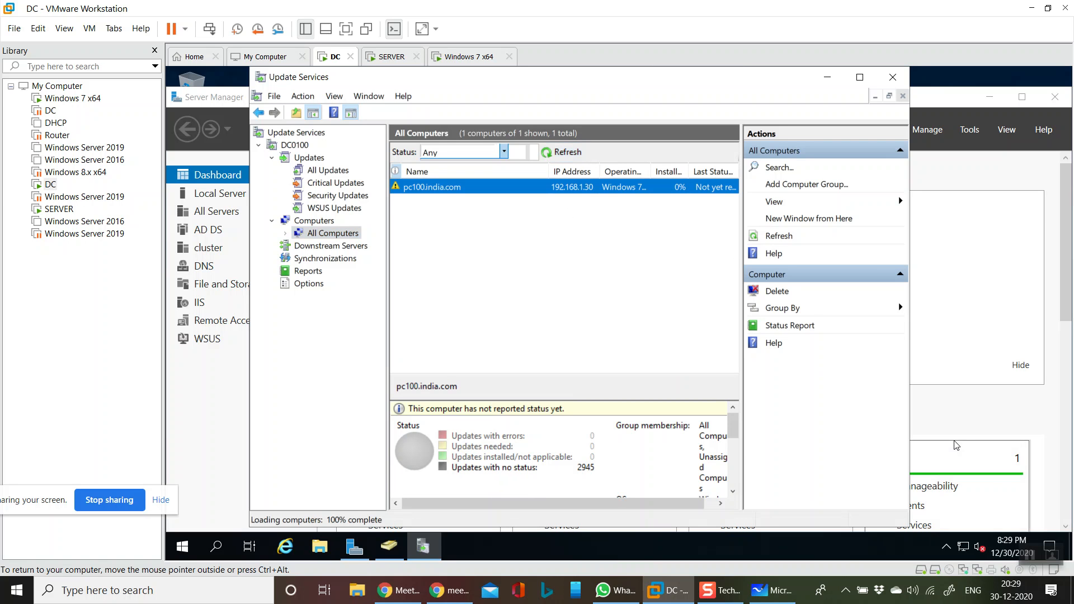
{"action": "left_click", "coordinate": [562, 152]}
{"action": "double_click", "coordinate": [564, 191]}
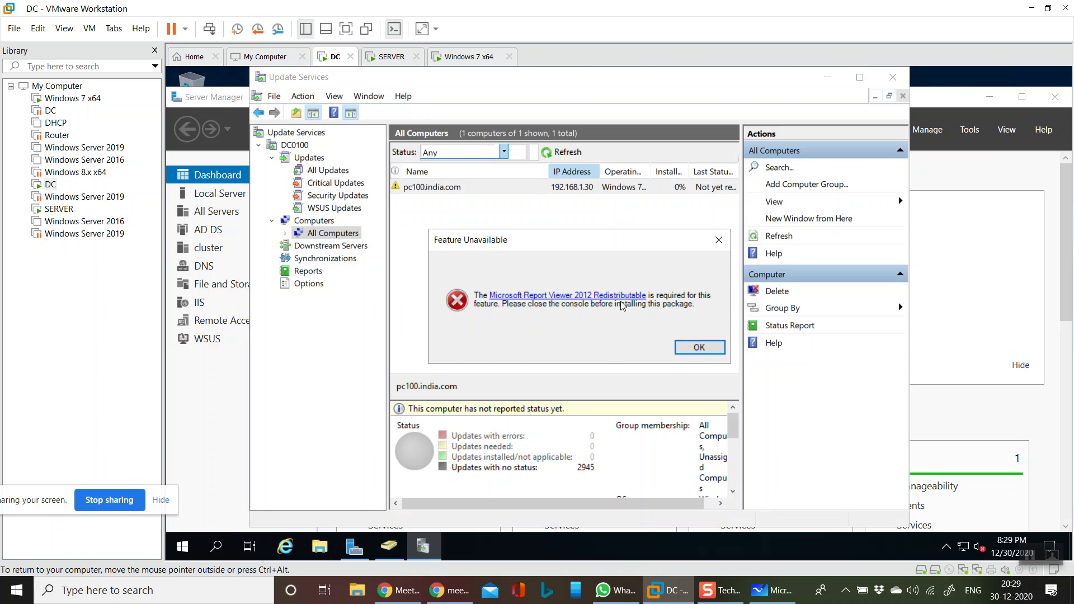
{"action": "left_click", "coordinate": [699, 348]}
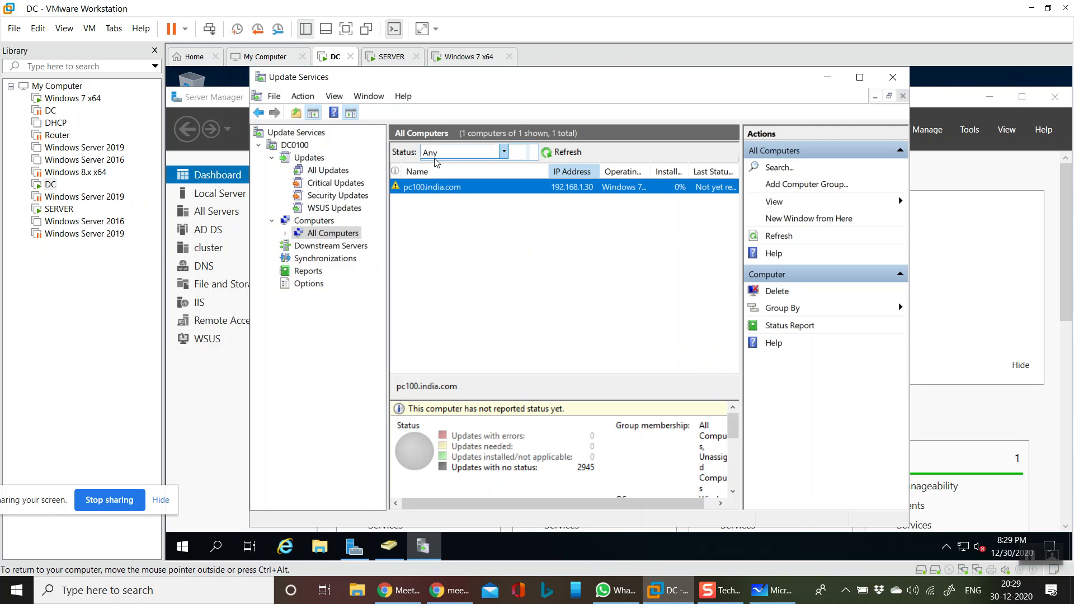